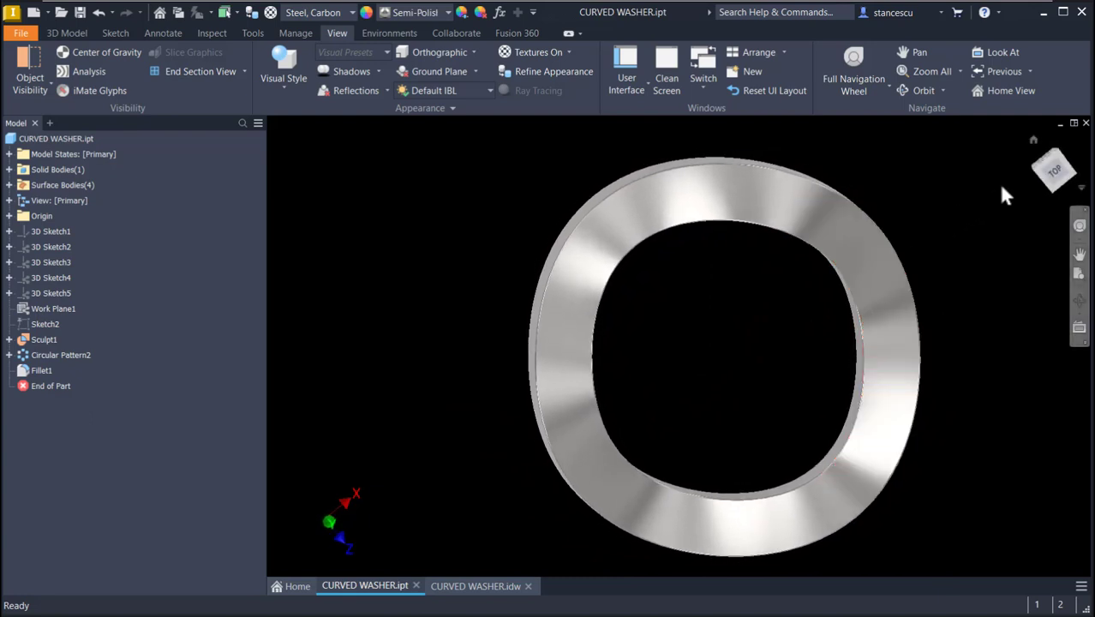
Examine the finished curved washer from the top, front, left and home views, along with its dimensioned drawing CURVED WASHER.idw.
click(1056, 170)
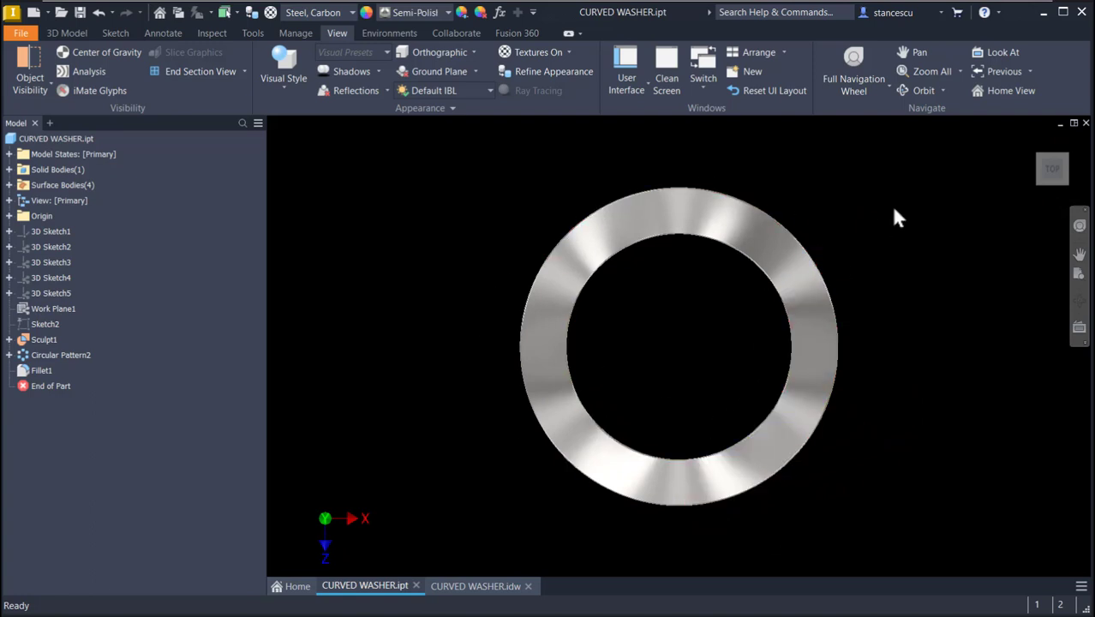
mouse_move(1044, 194)
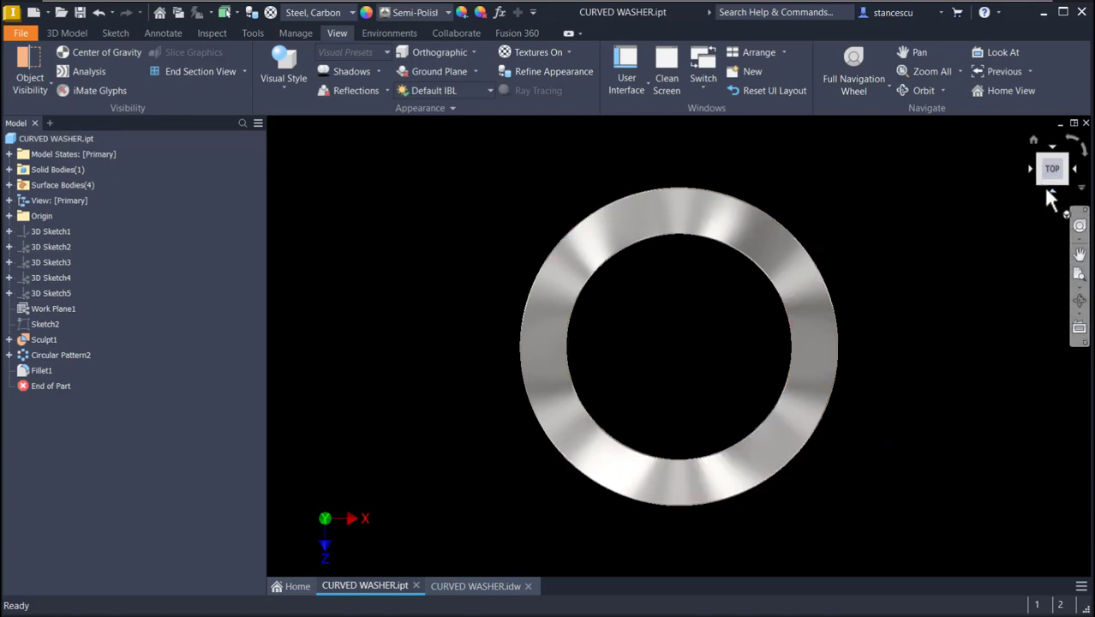
click(1047, 191)
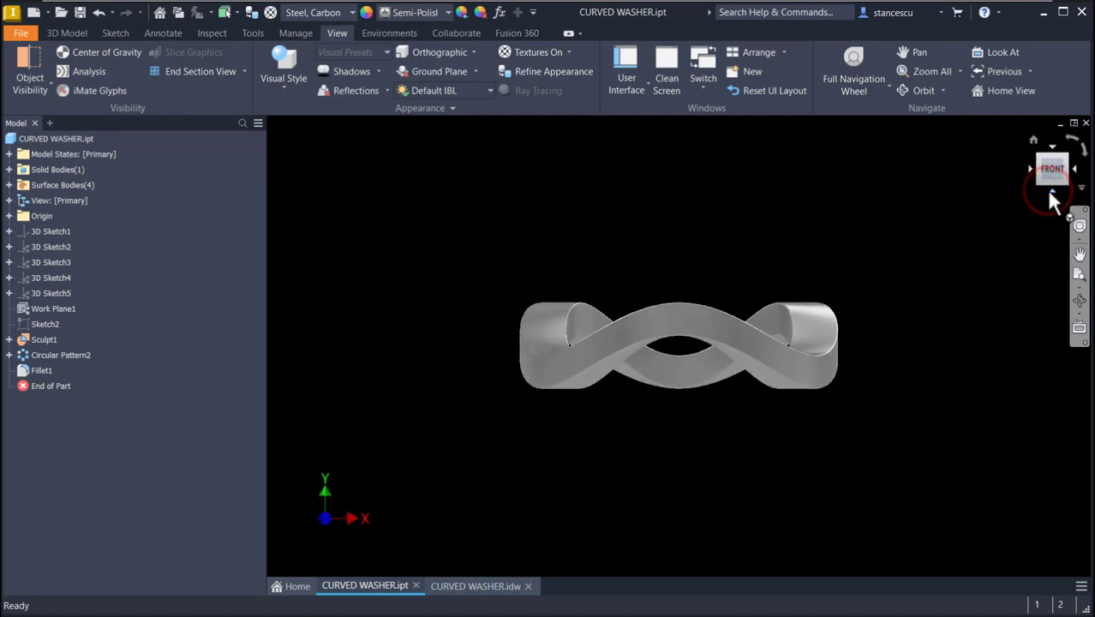
click(1031, 170)
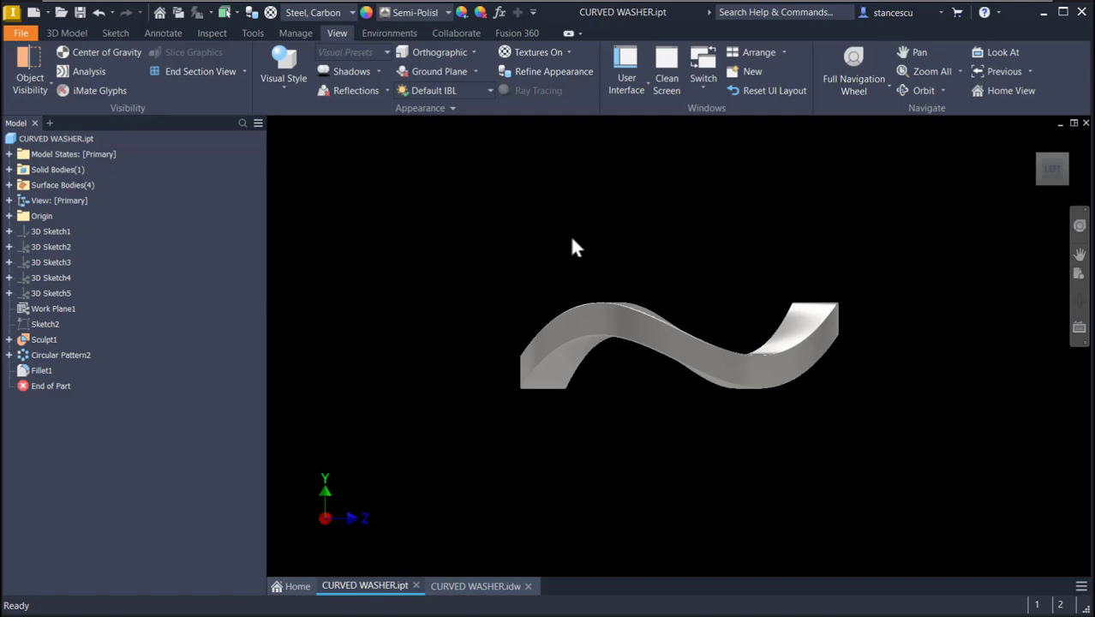
key(F6)
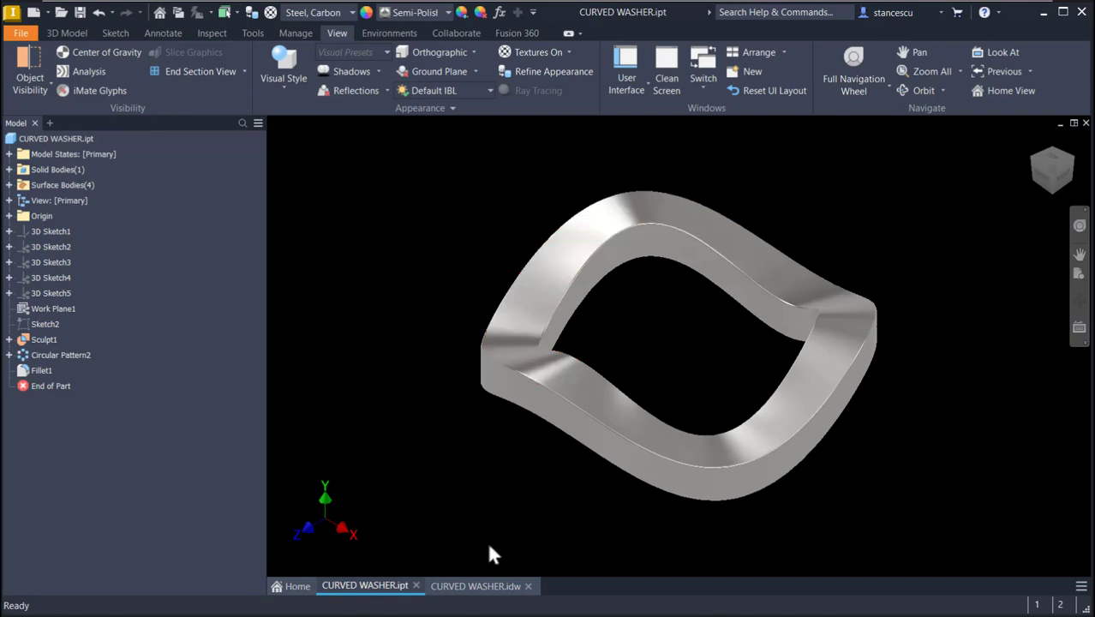
click(476, 586)
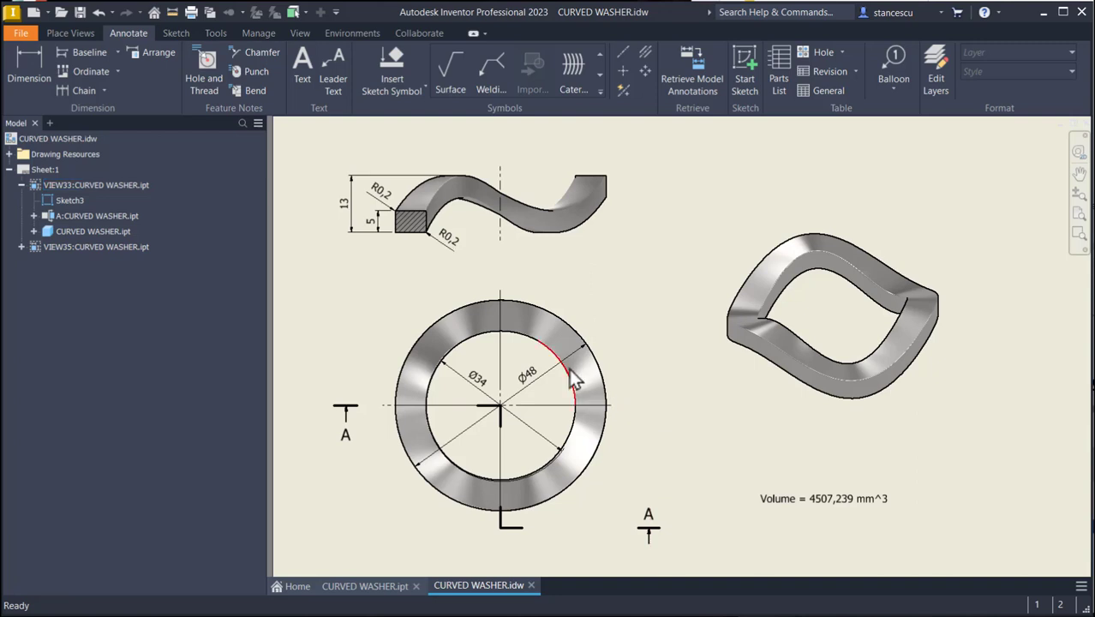
click(583, 450)
Create a new part from the metric Standard (mm).ipt template.
click(35, 15)
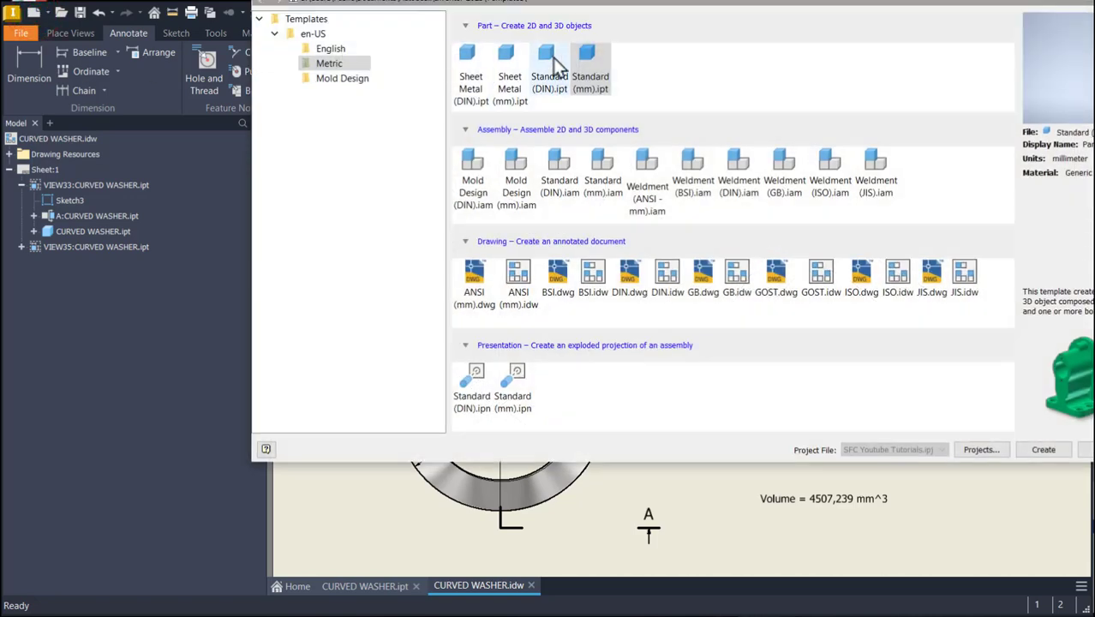
drag(701, 0, 592, 60)
click(480, 146)
click(479, 146)
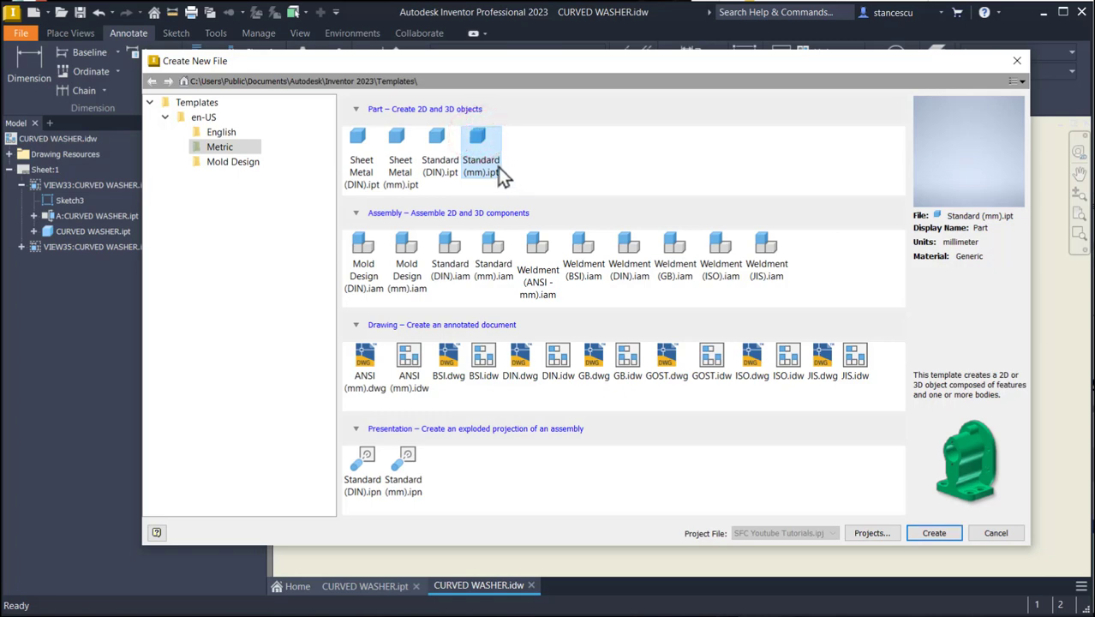
double_click(478, 167)
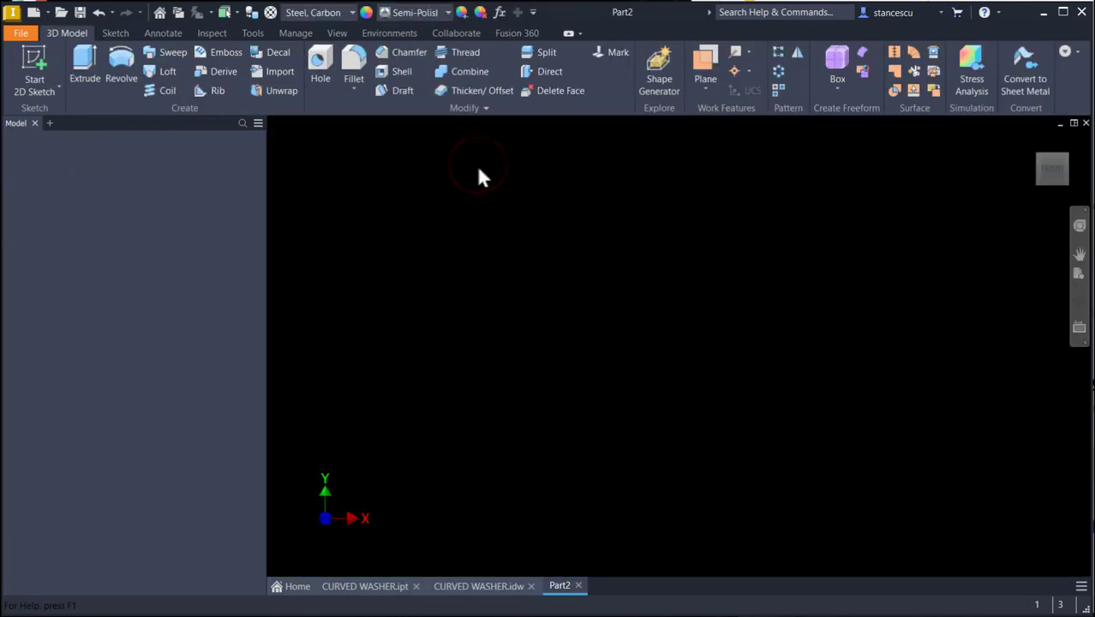
Start a 2D sketch on the horizontal XZ origin plane.
click(41, 60)
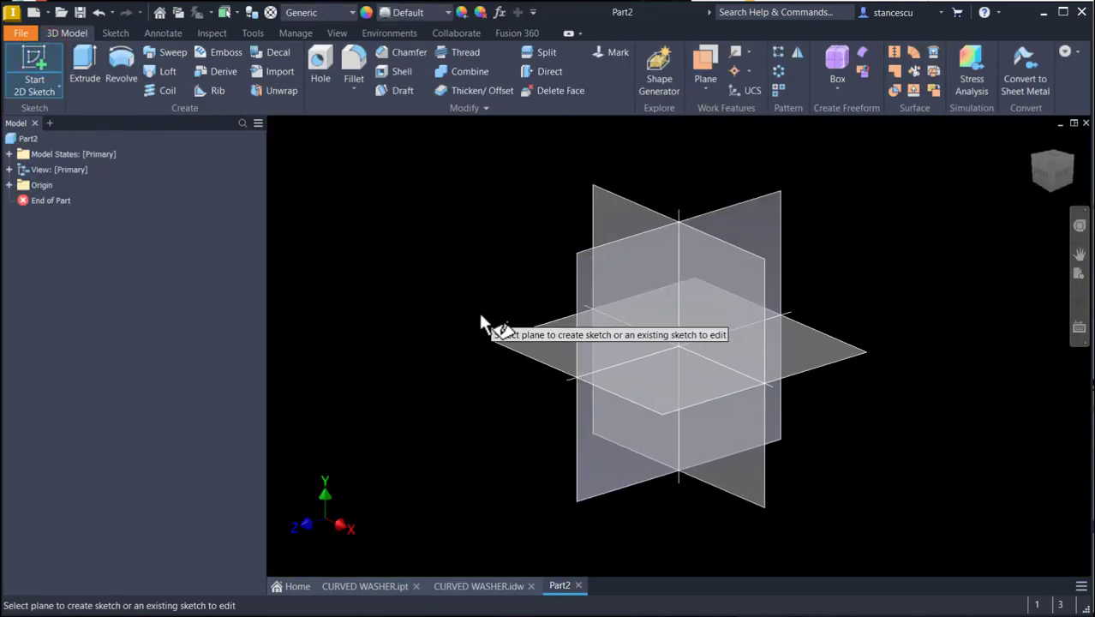
click(518, 344)
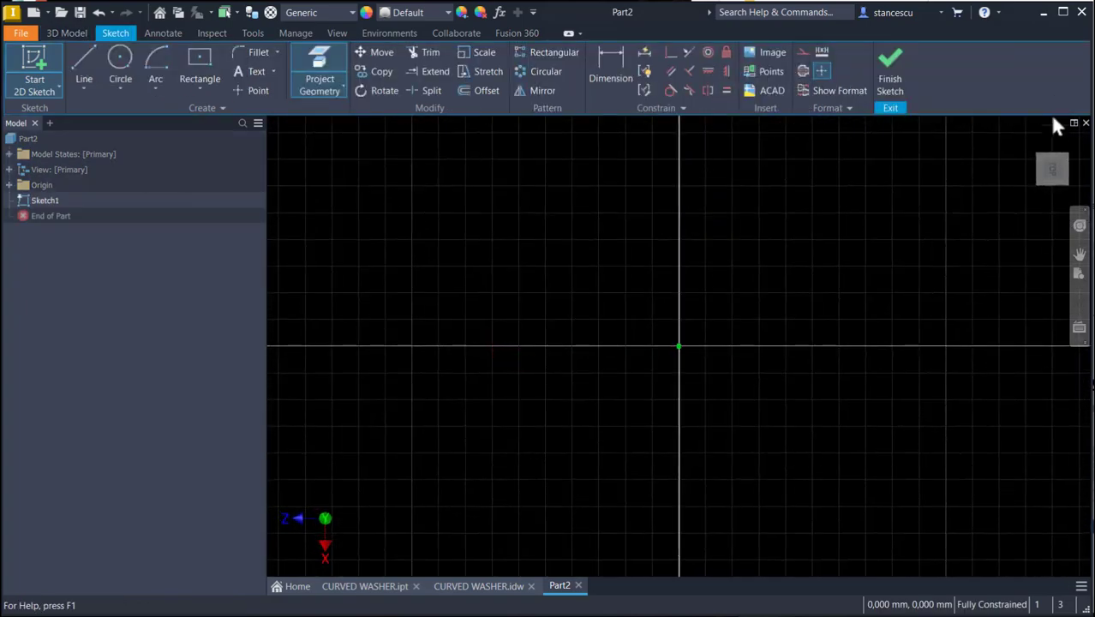
click(1061, 135)
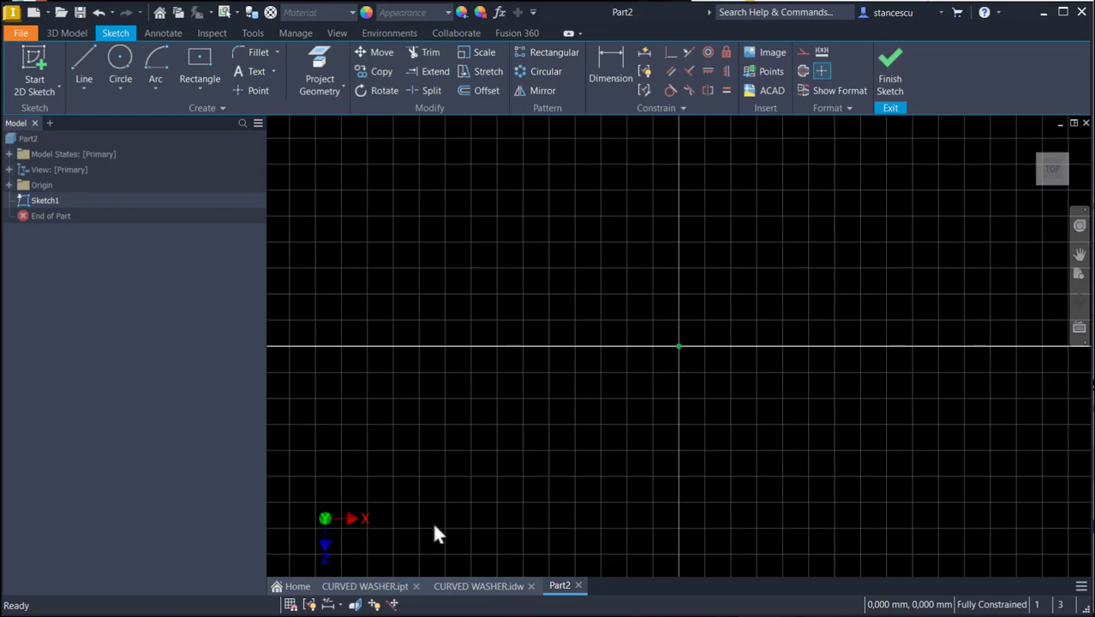
Sketch a center-point arc about the origin with radius (48+34)/2 mm, starting on the vertical axis and sweeping 120 degrees, and finish the sketch.
scroll(496, 294, down, 1)
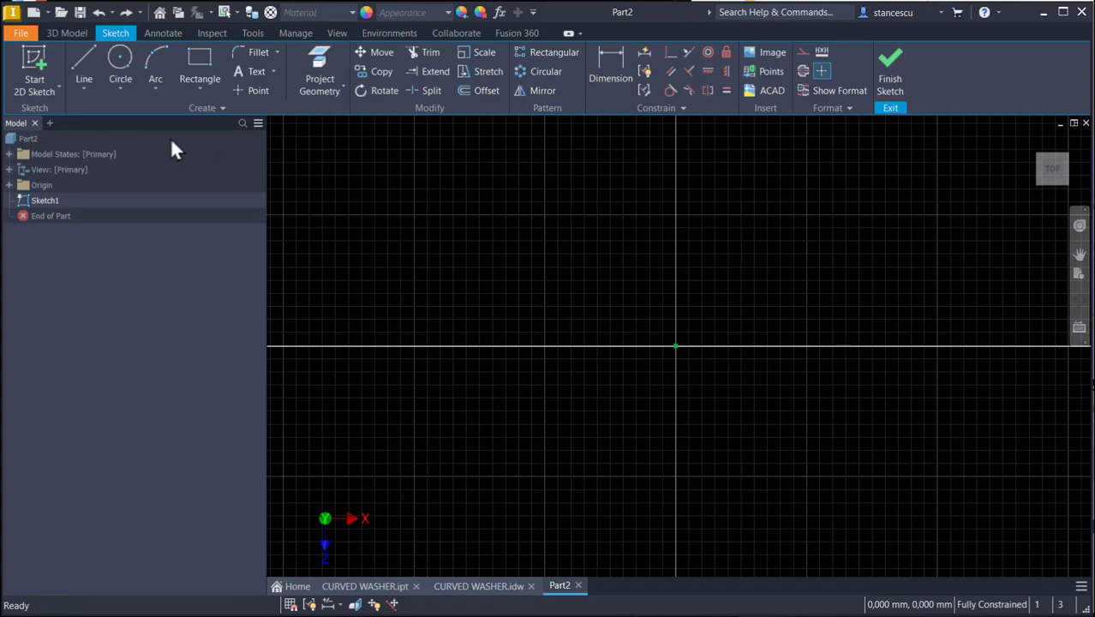
click(157, 87)
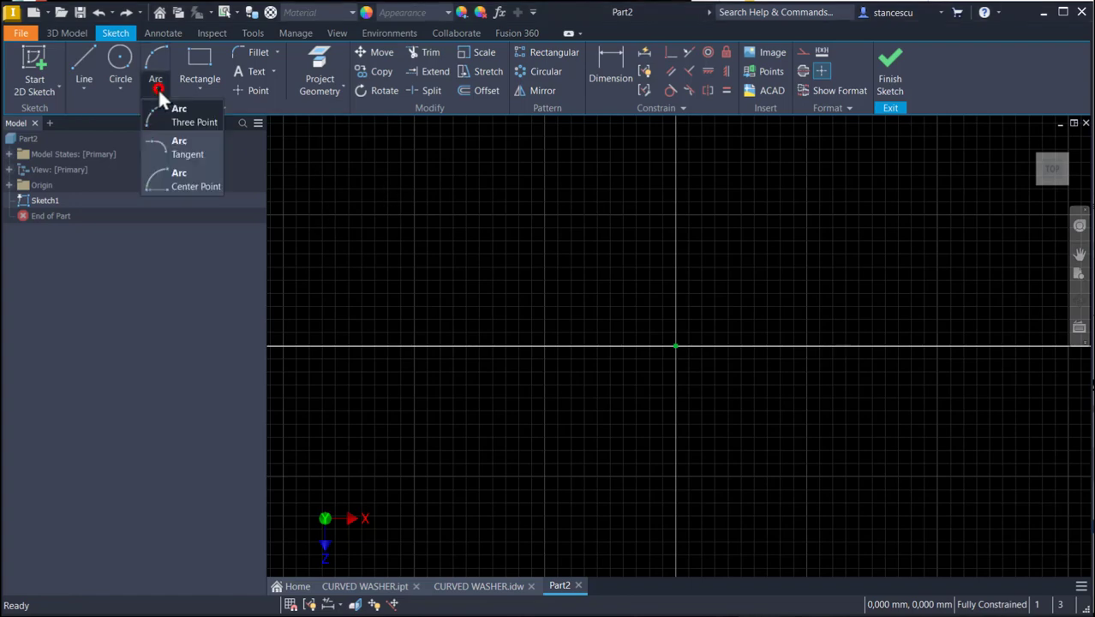
click(181, 186)
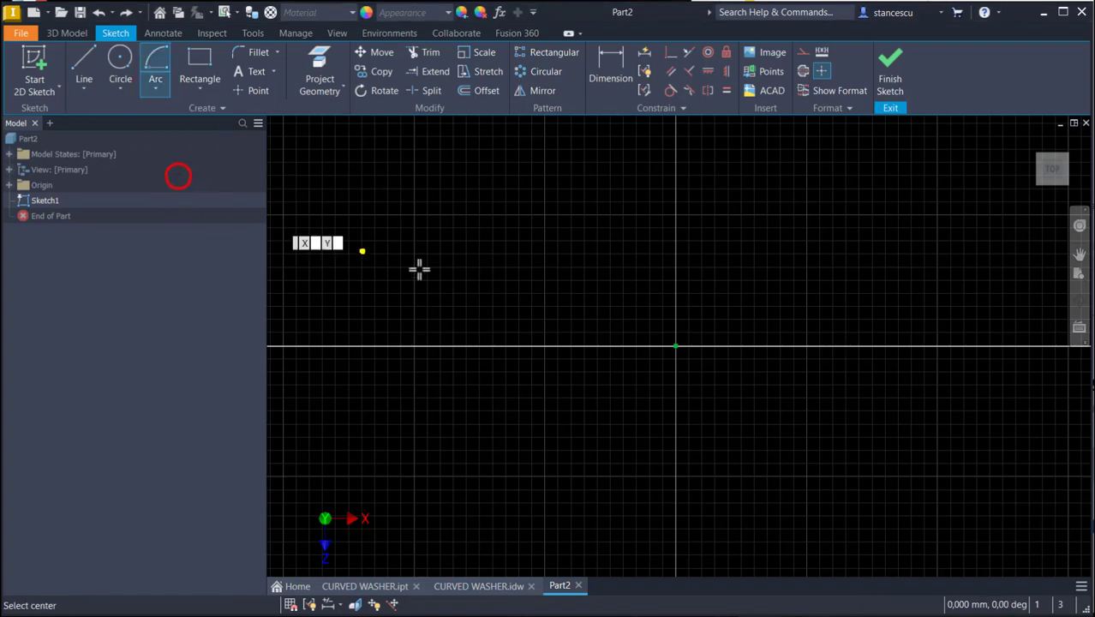
click(676, 347)
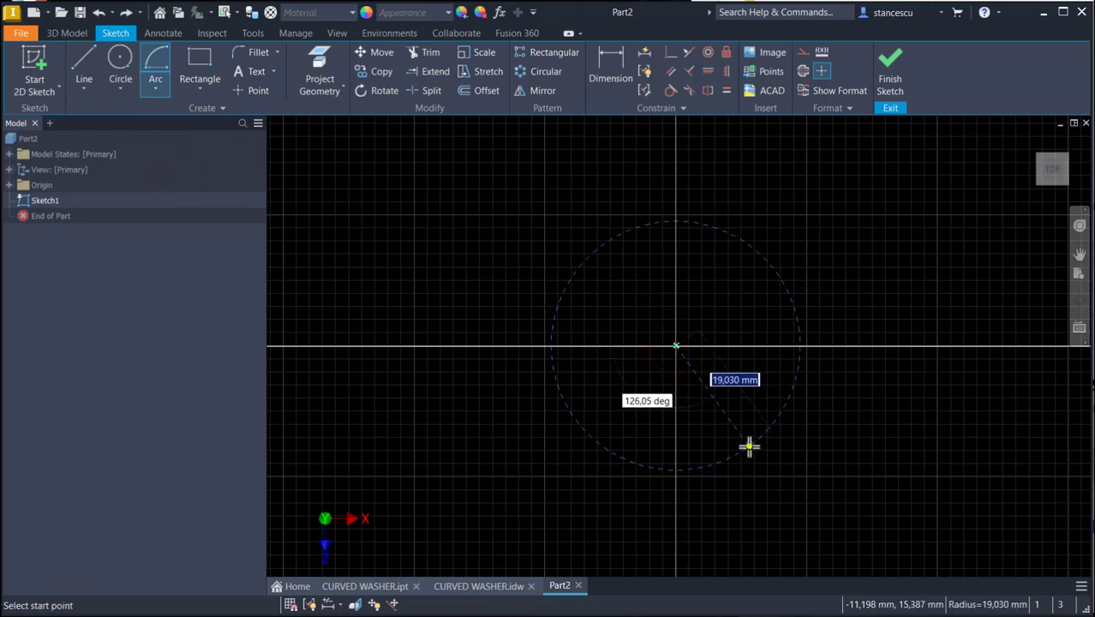
text((48+30)
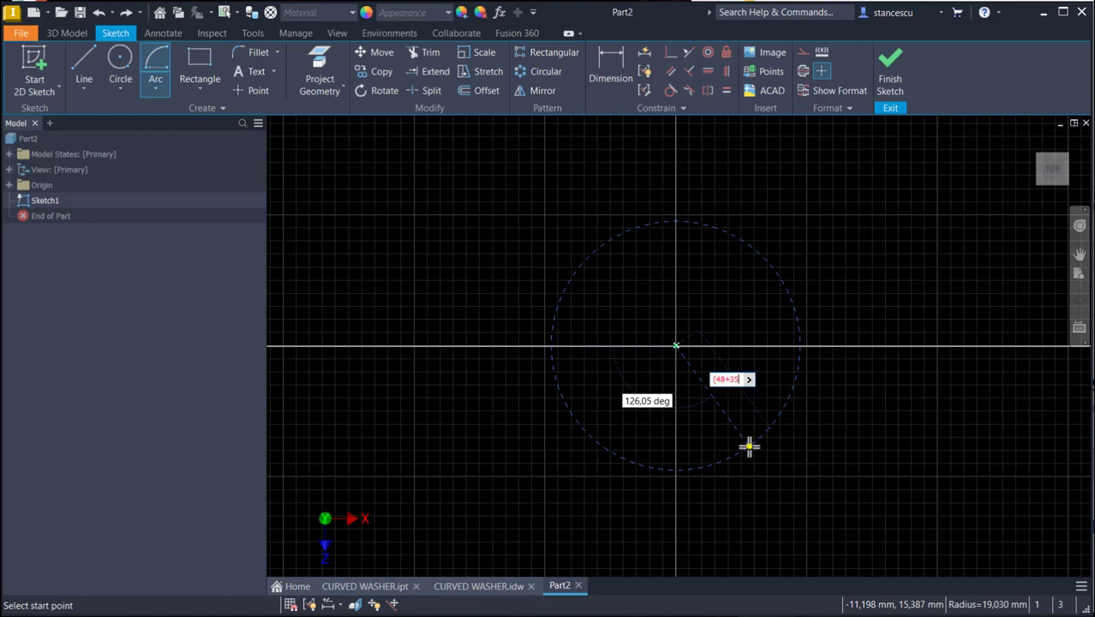
key(BackSpace)
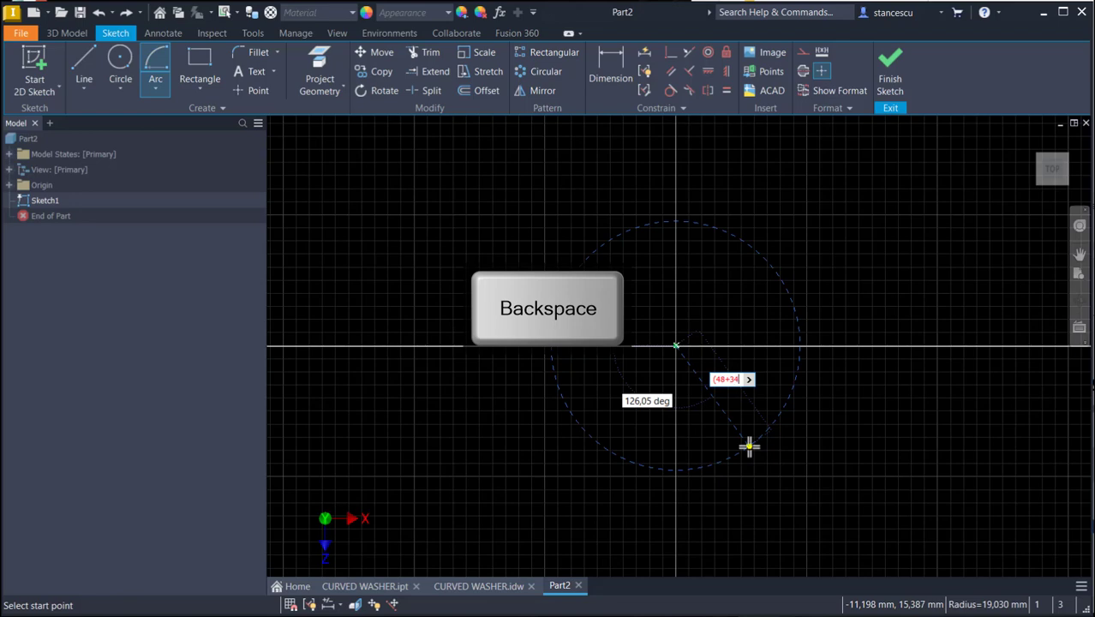
text(4)/2)
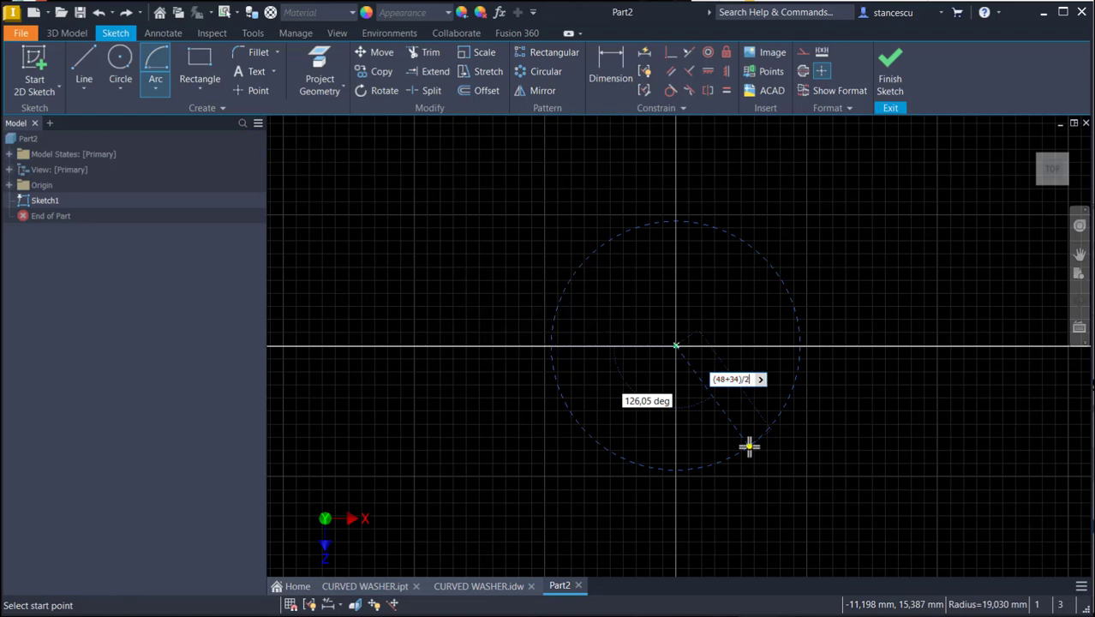
text(/2)
key(Tab)
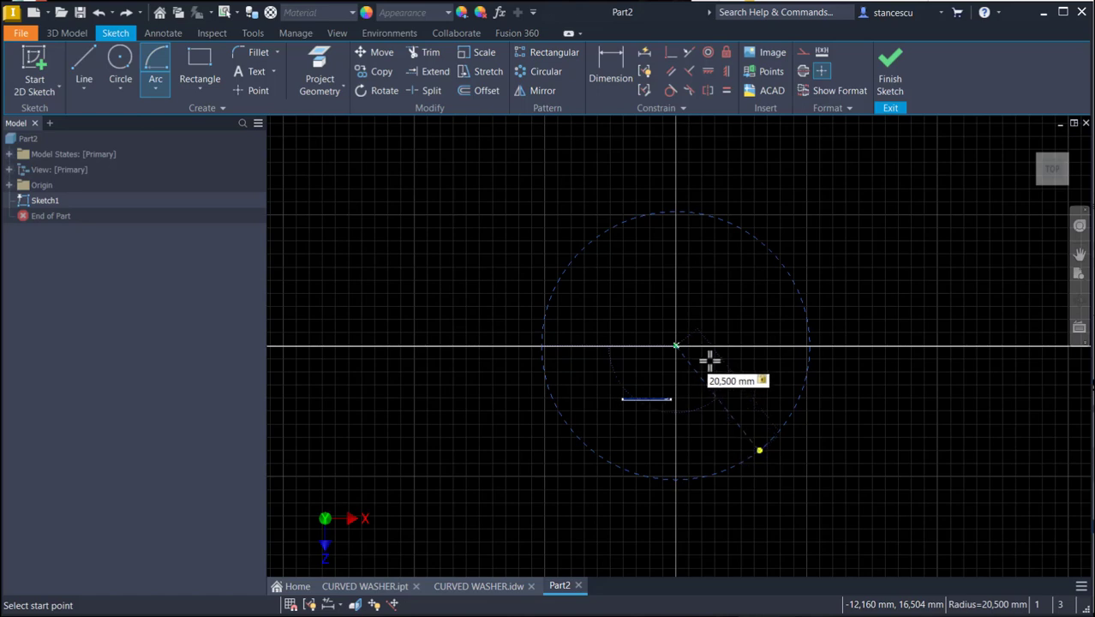
click(677, 476)
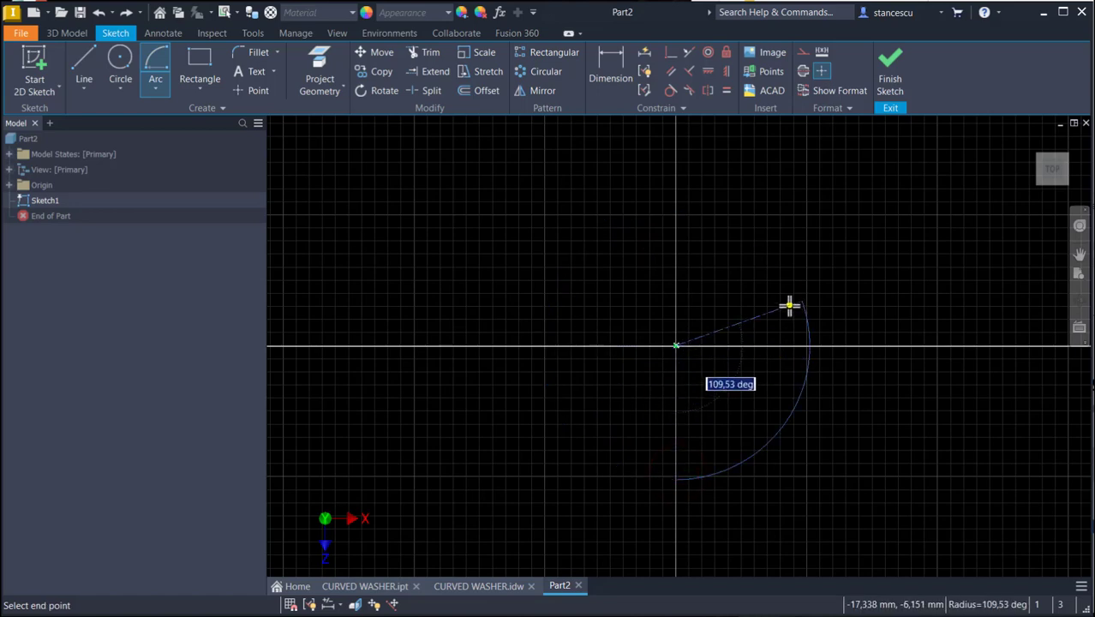
text(120)
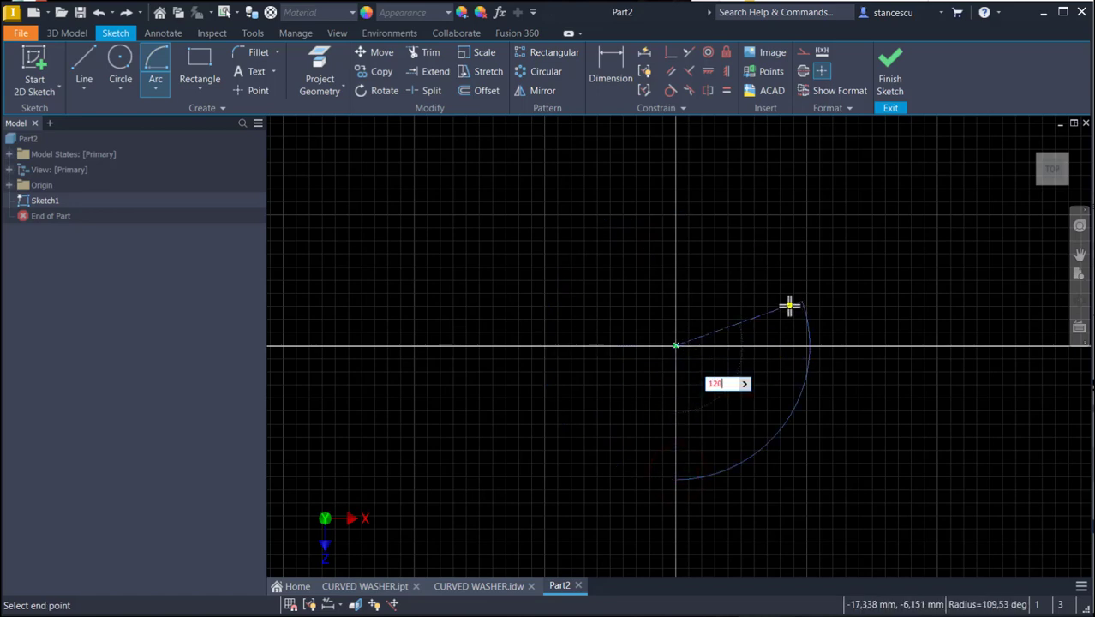
key(Return)
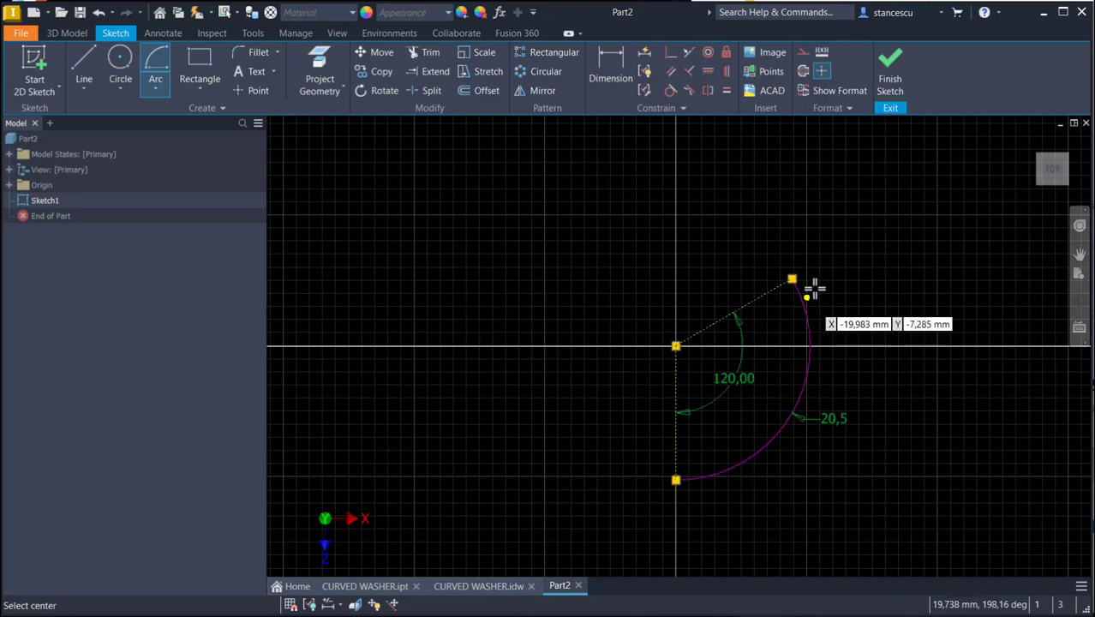
click(886, 75)
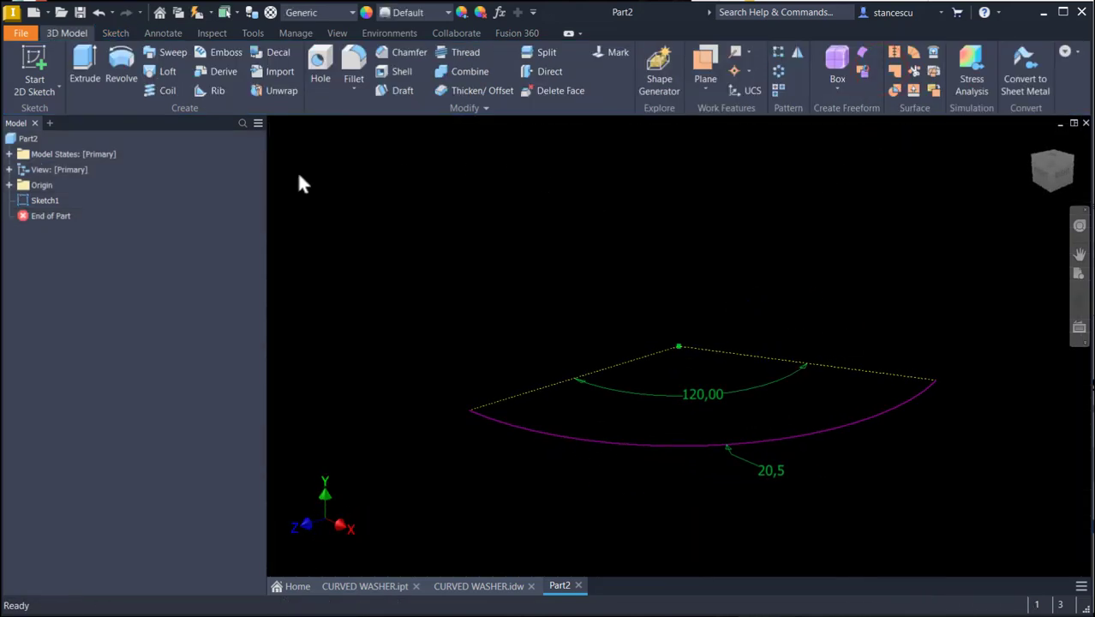
Extrude the arc as a surface, symmetric about the sketch plane, with a total distance of 13 mm.
click(93, 56)
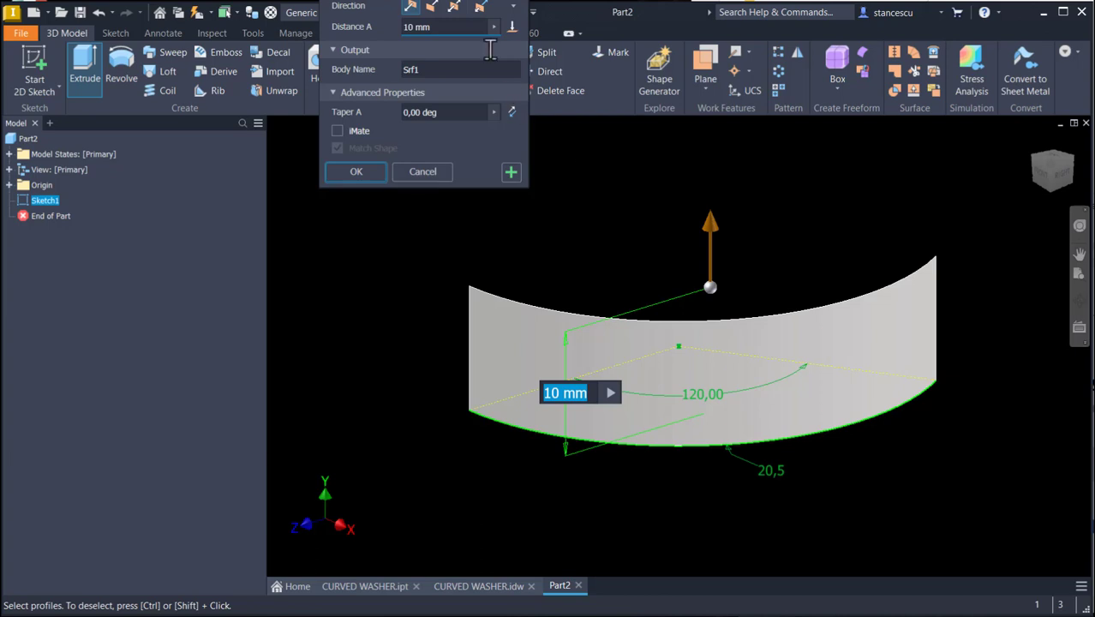
drag(431, 2, 337, 134)
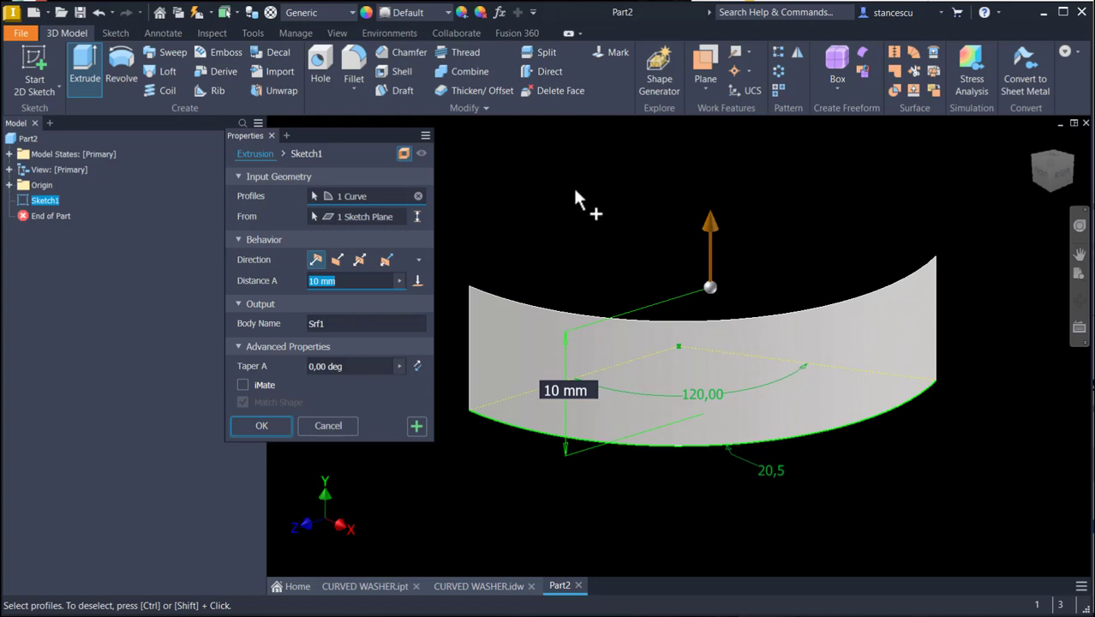
click(362, 264)
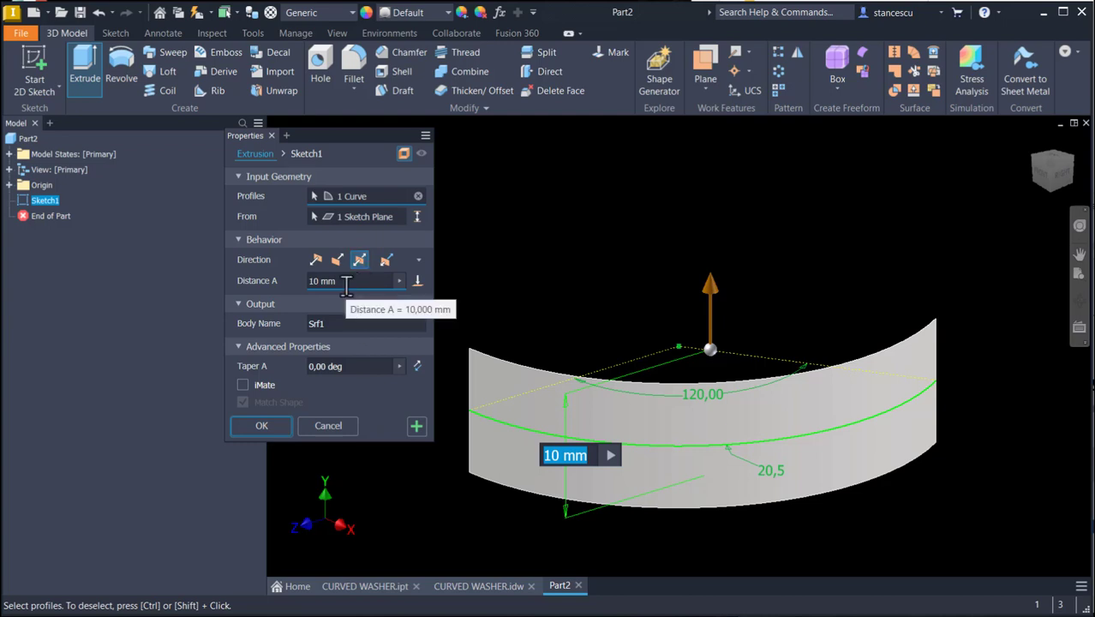
click(342, 284)
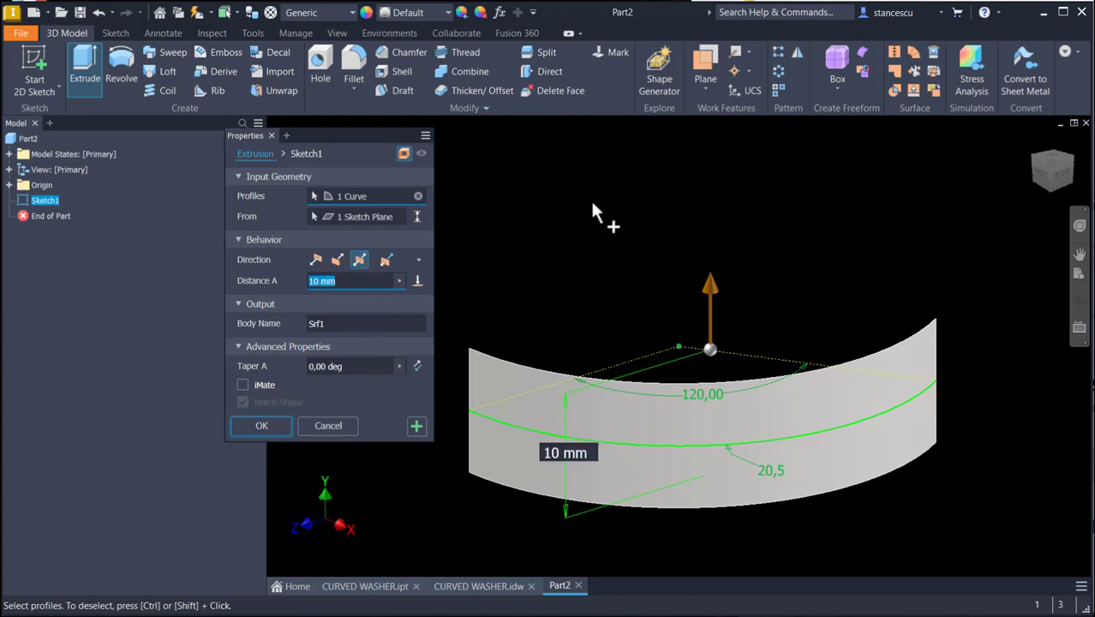
text(13)
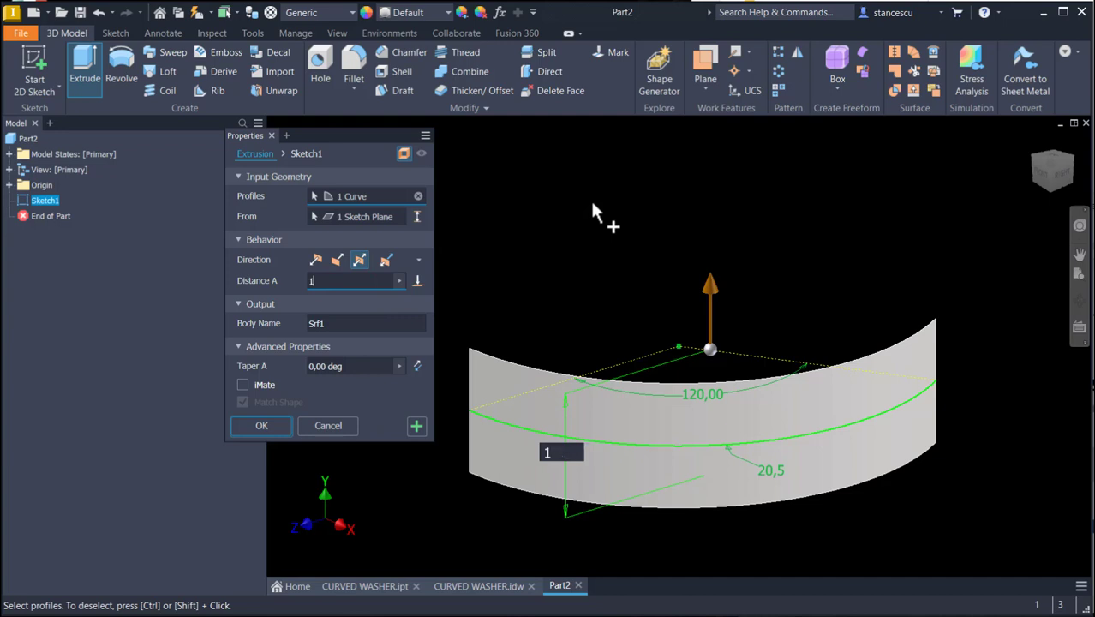
click(261, 427)
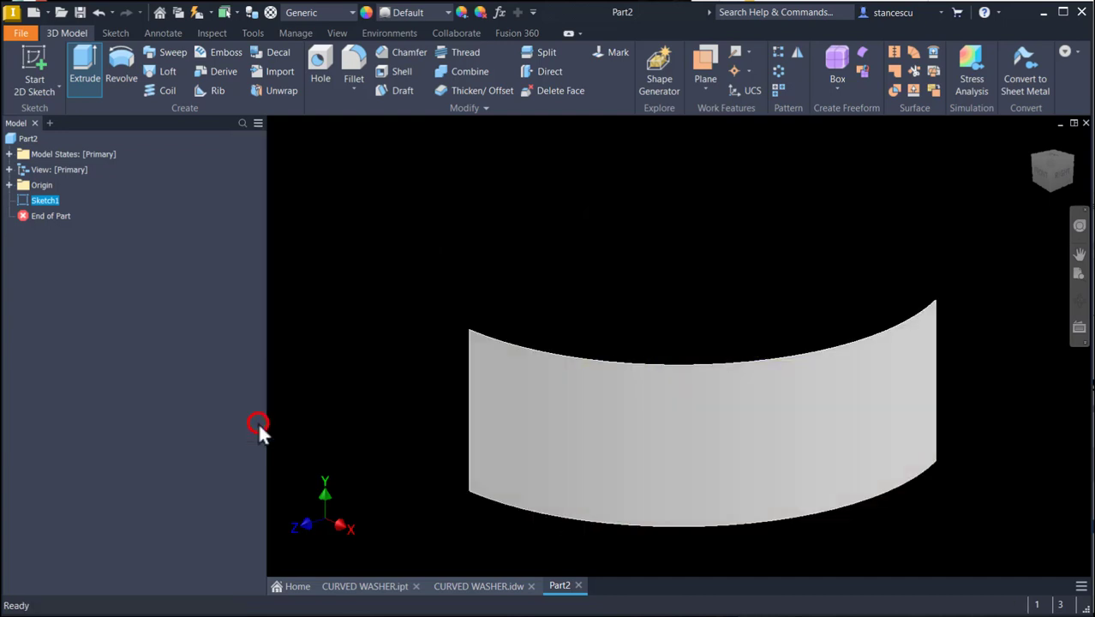
key(F6)
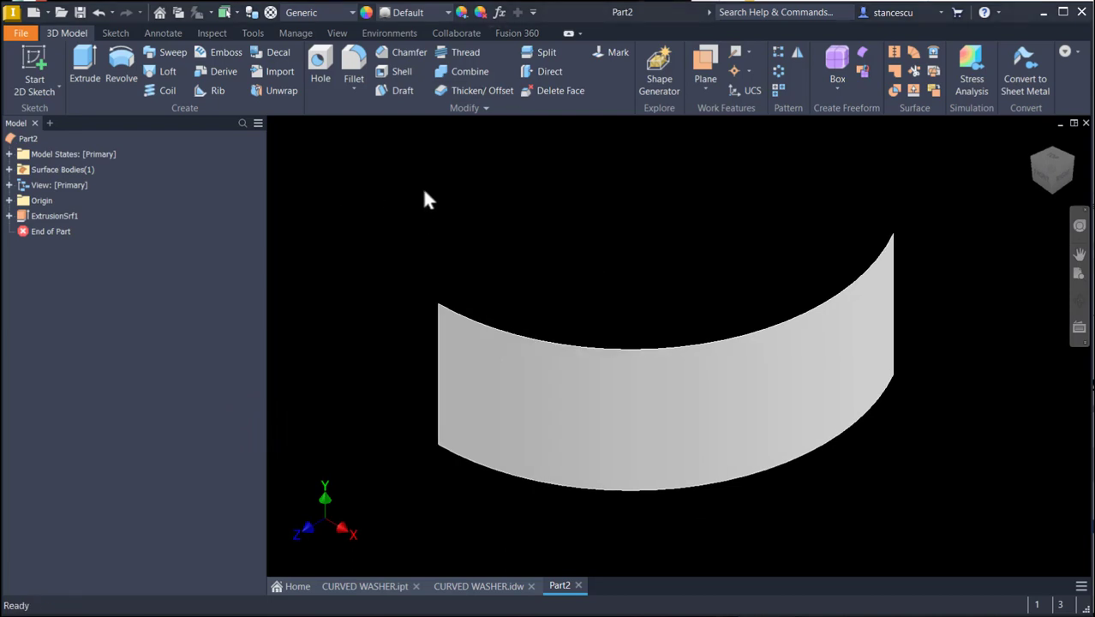
Start a 3D sketch with a Cartesian equation curve and set x(t) to (48+34)/4*sin(t).
click(39, 89)
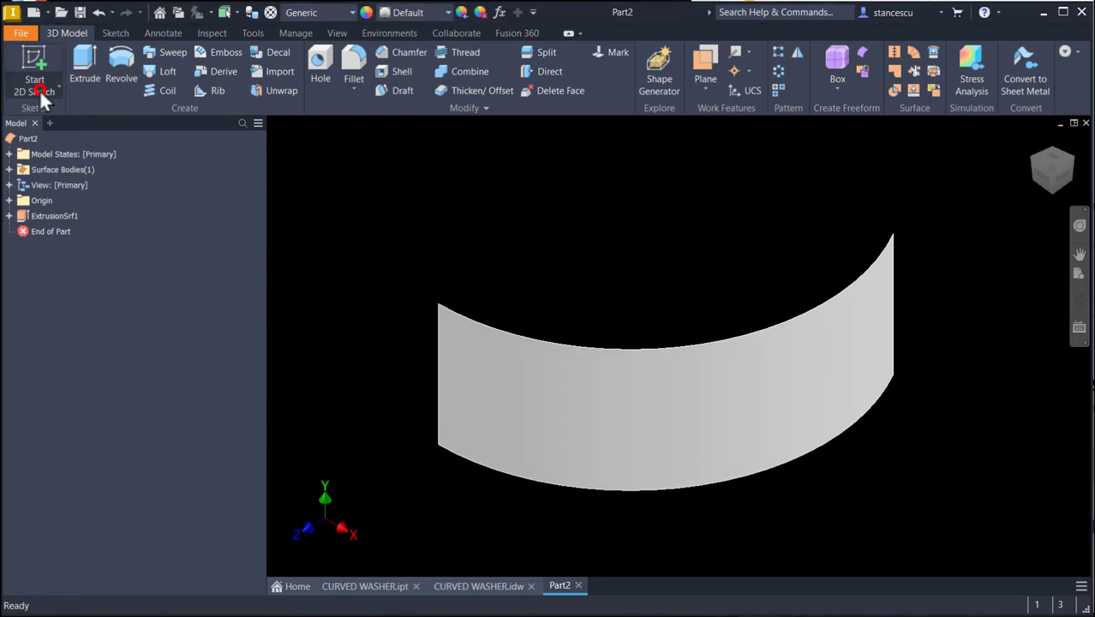
click(48, 146)
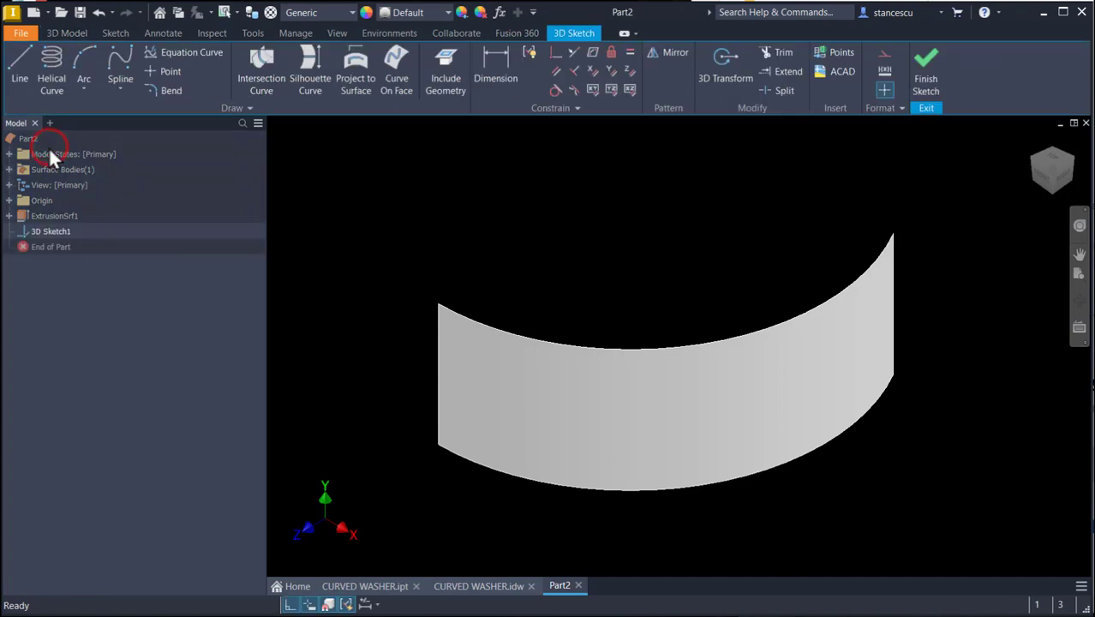
click(184, 59)
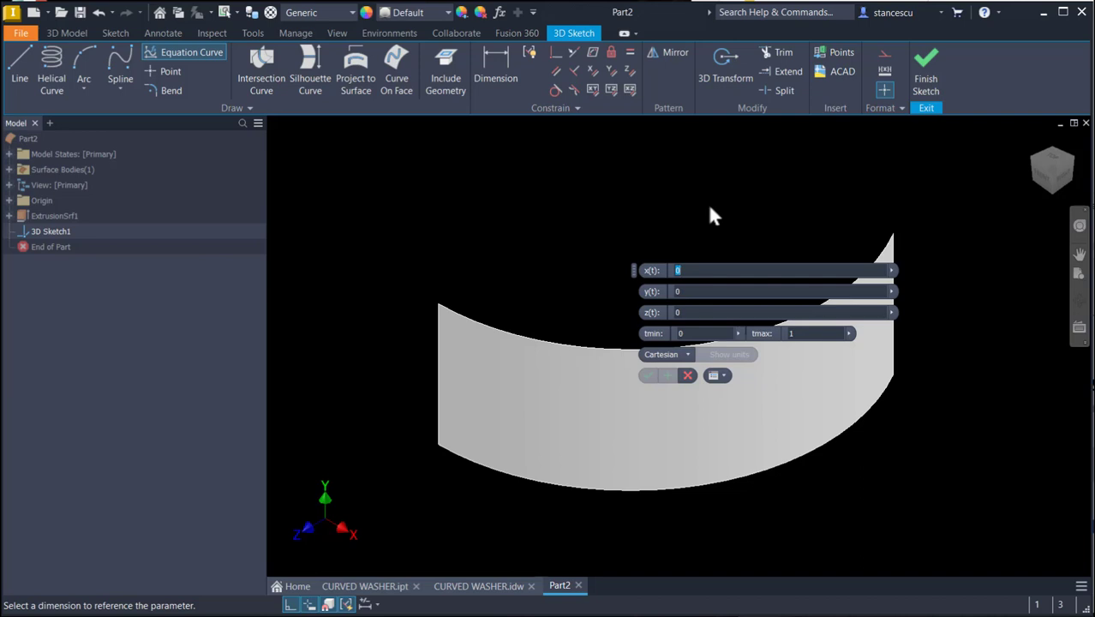
text(cos)
text(4))
text(/4)
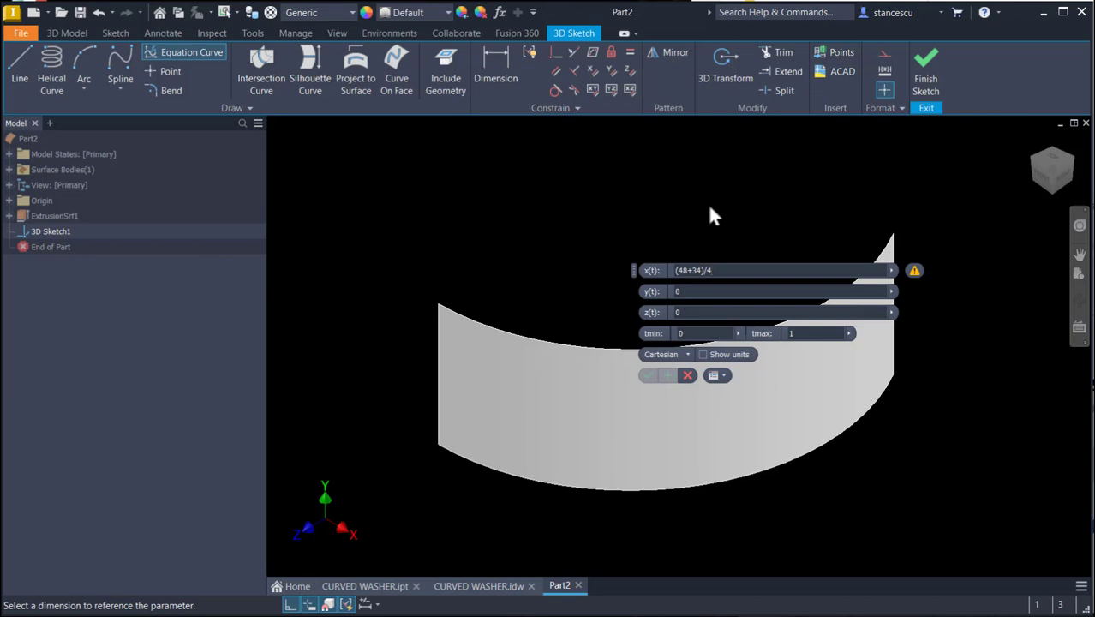
text(*sin(t))
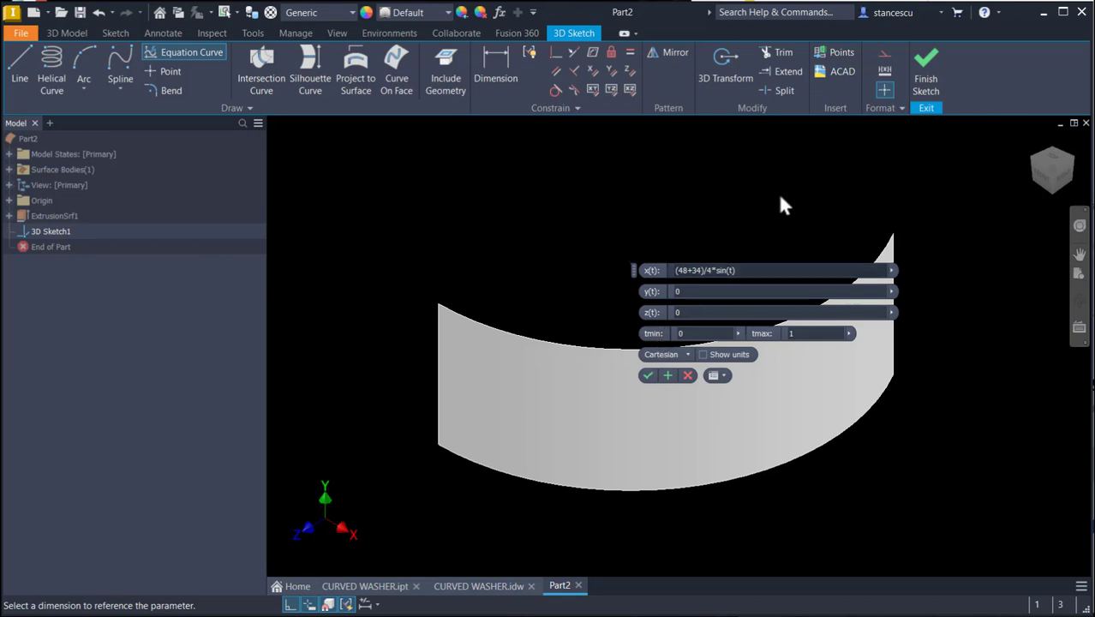
Set the equation curve's y(t) to 4*cos(3*t) and its upper parameter limit tmax to 120.
click(720, 293)
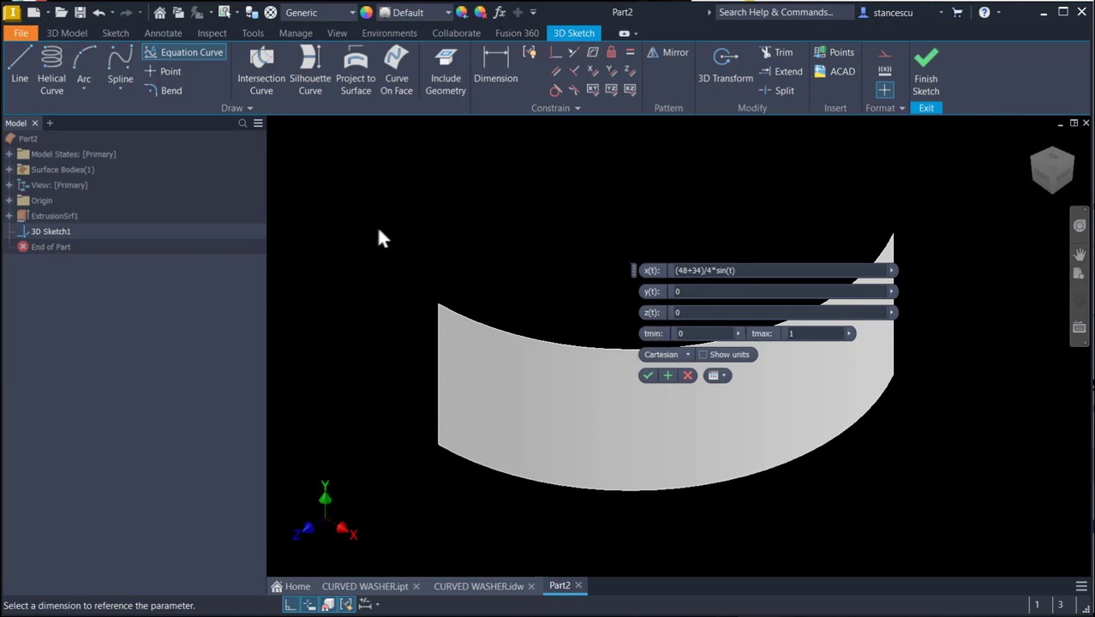
key(BackSpace)
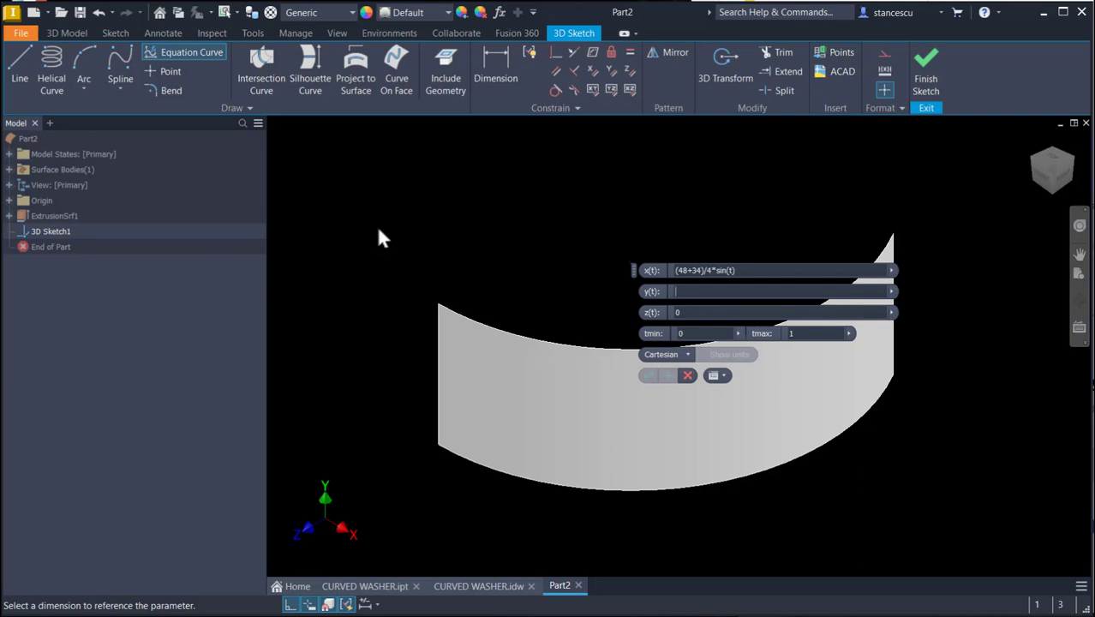
text(4)
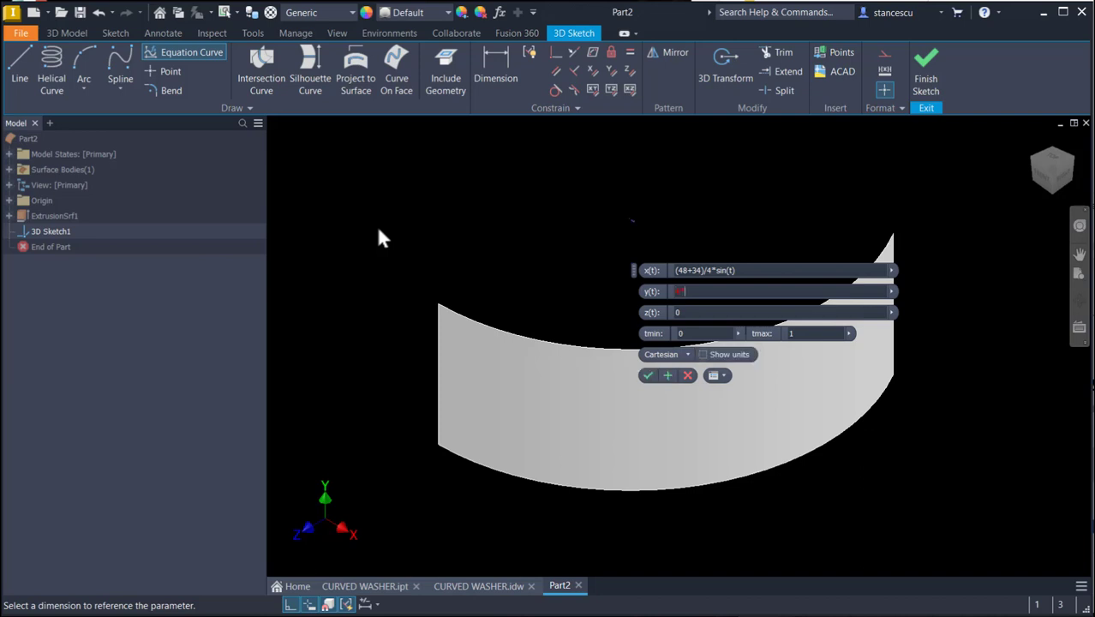
key(BackSpace)
text(4*co)
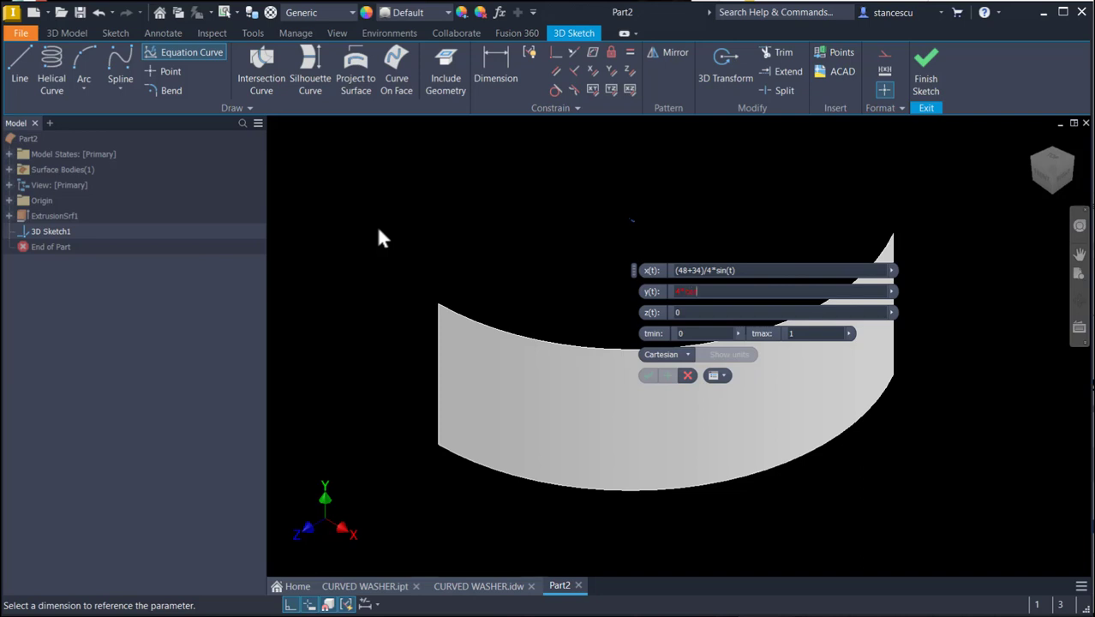
text(s)
text((2*)
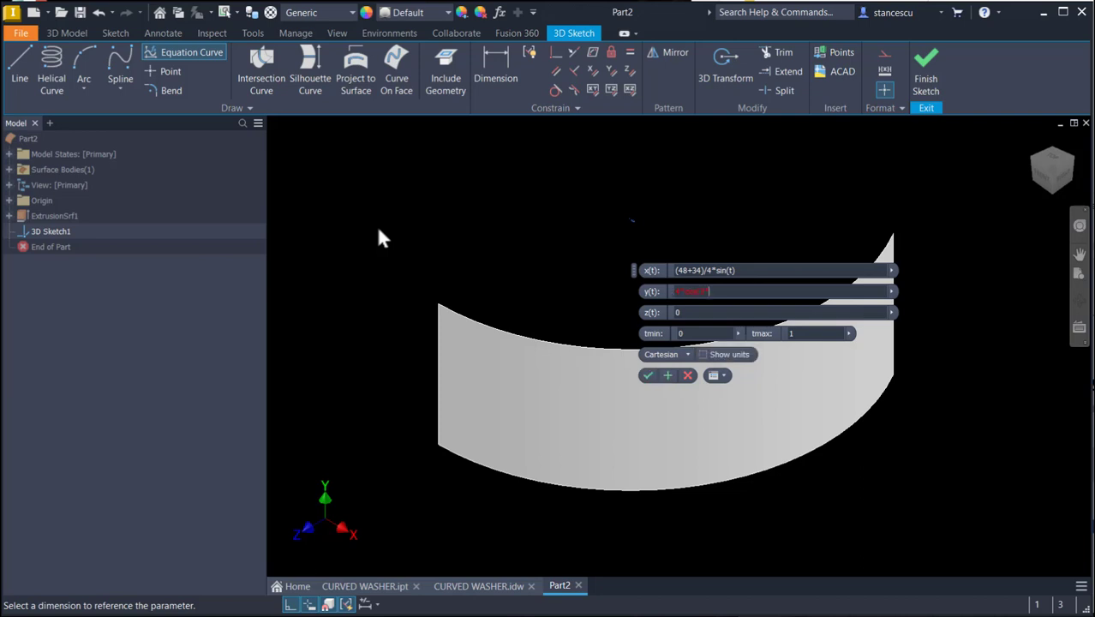
text(t))
click(809, 313)
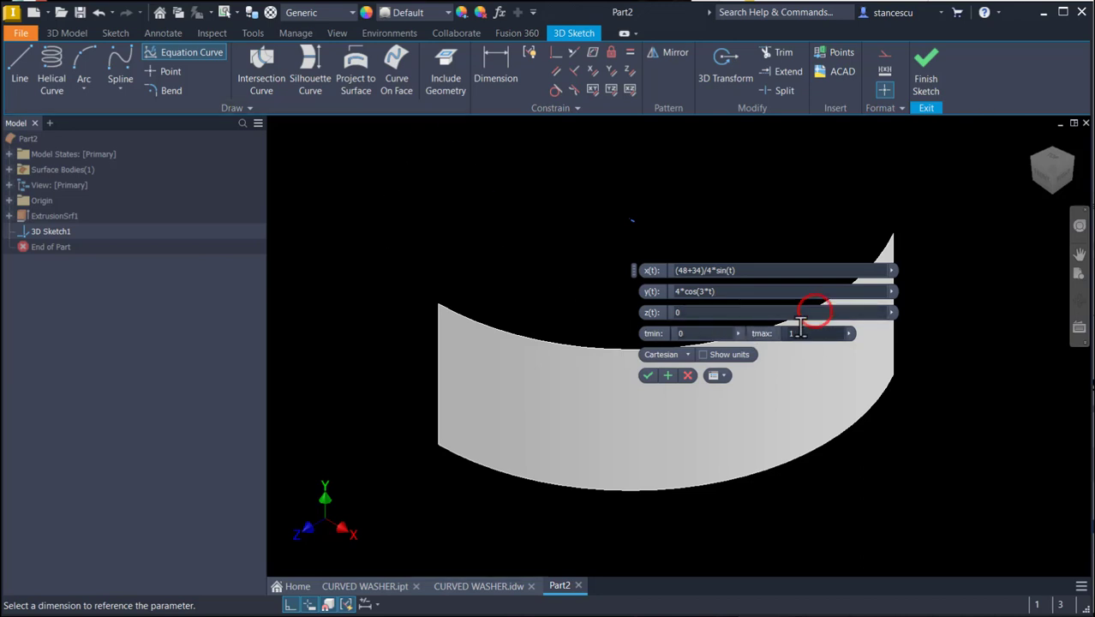
click(801, 333)
text(20)
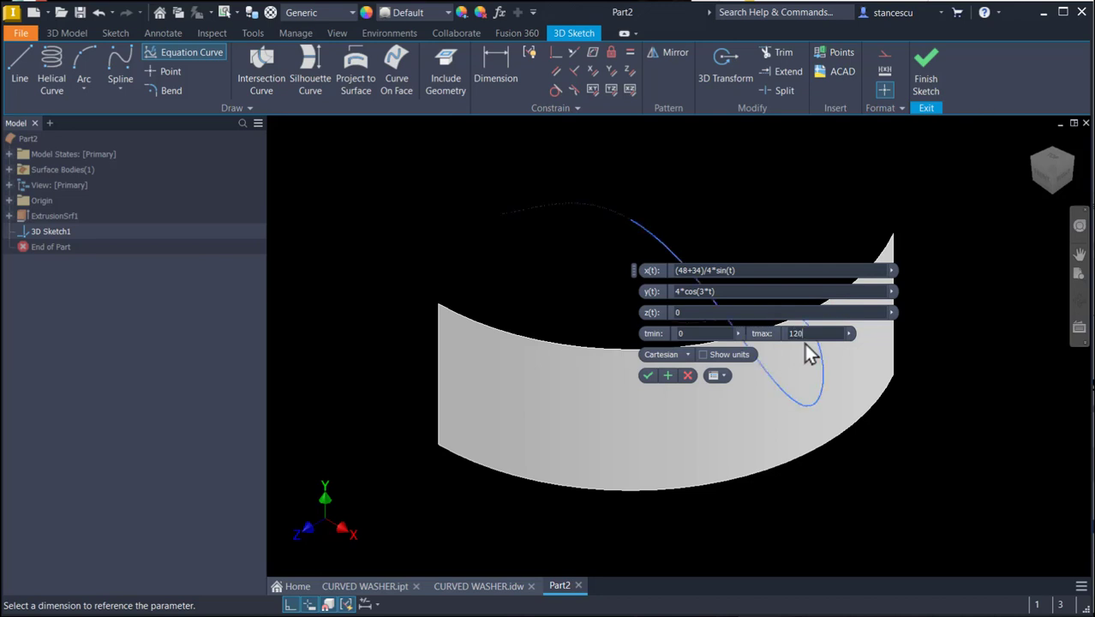
Set z(t) to (48+34)/4*cos(t) and create the equation curve on the arc surface.
click(687, 313)
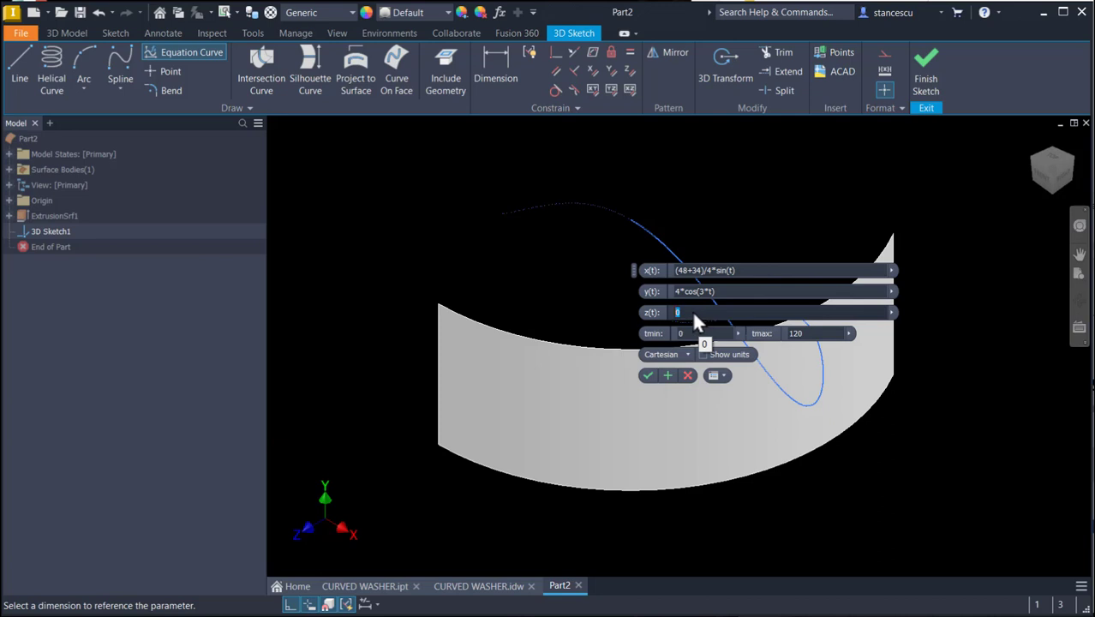
key(BackSpace)
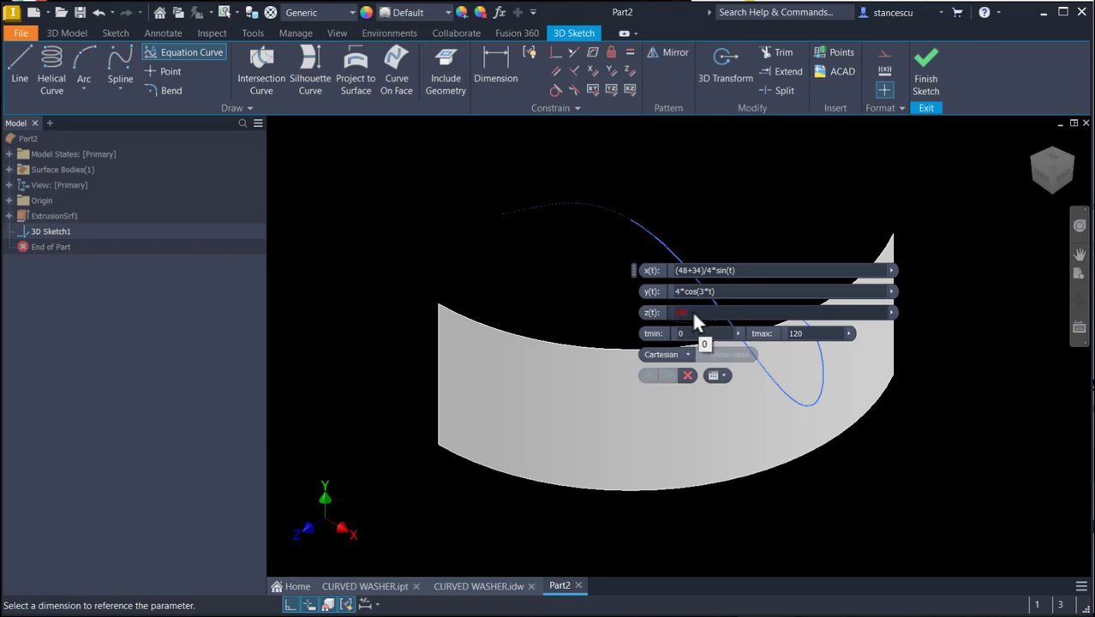
text((48+34))
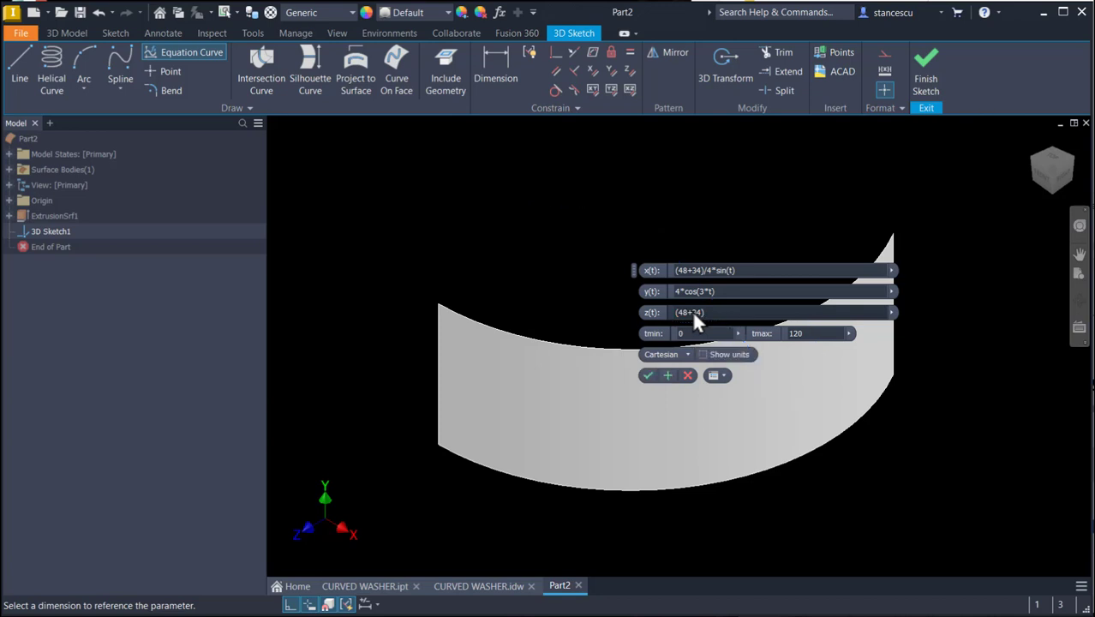
text(/4)
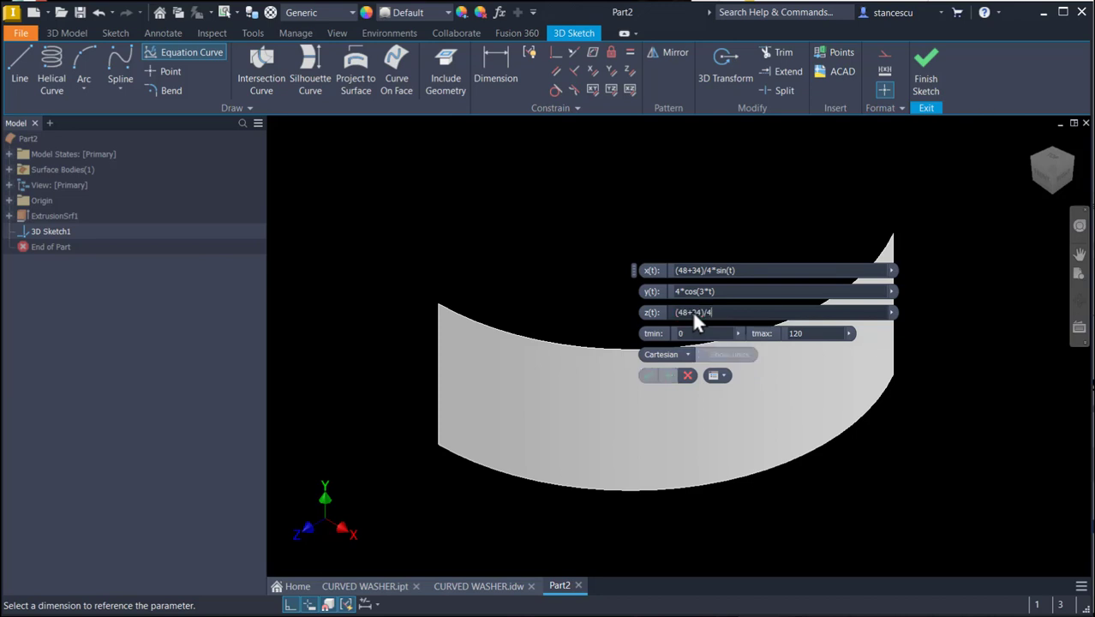
text(*)
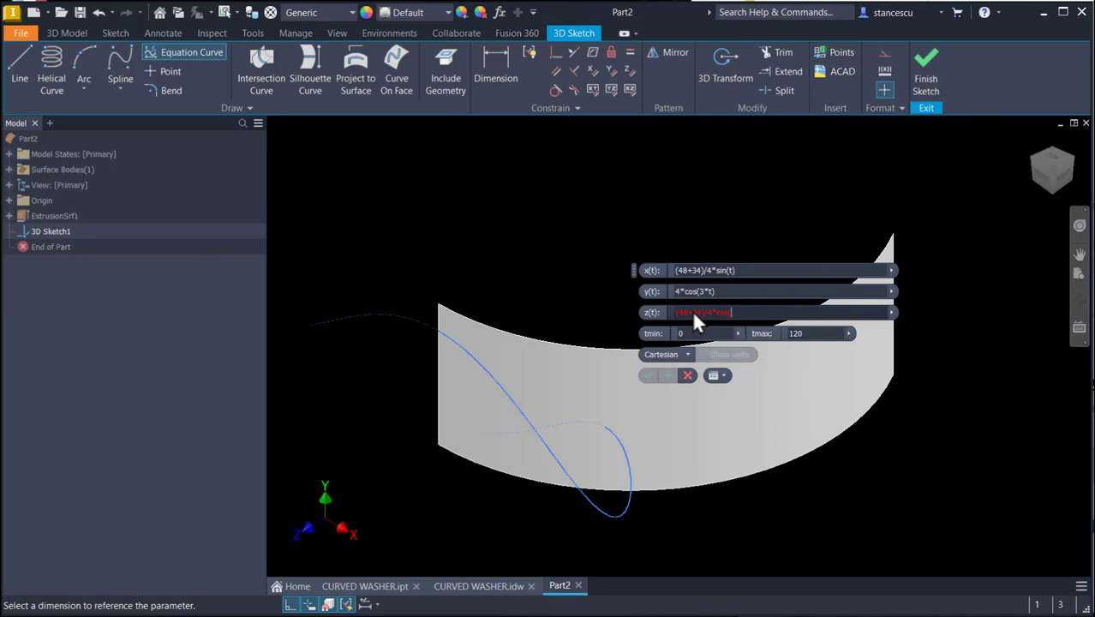
text((3*t))
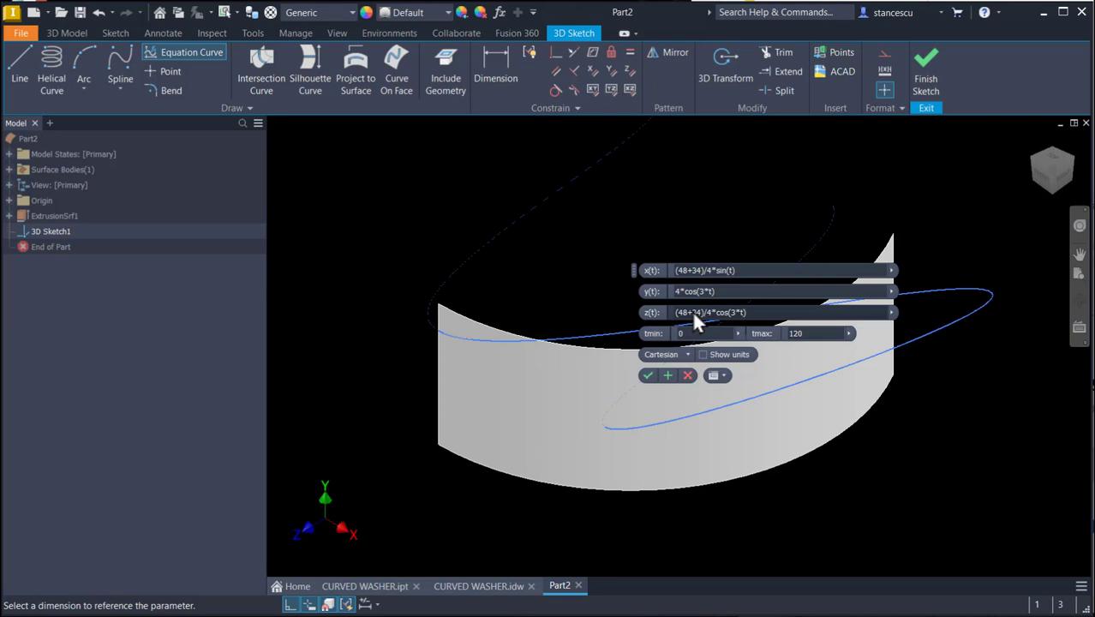
click(740, 313)
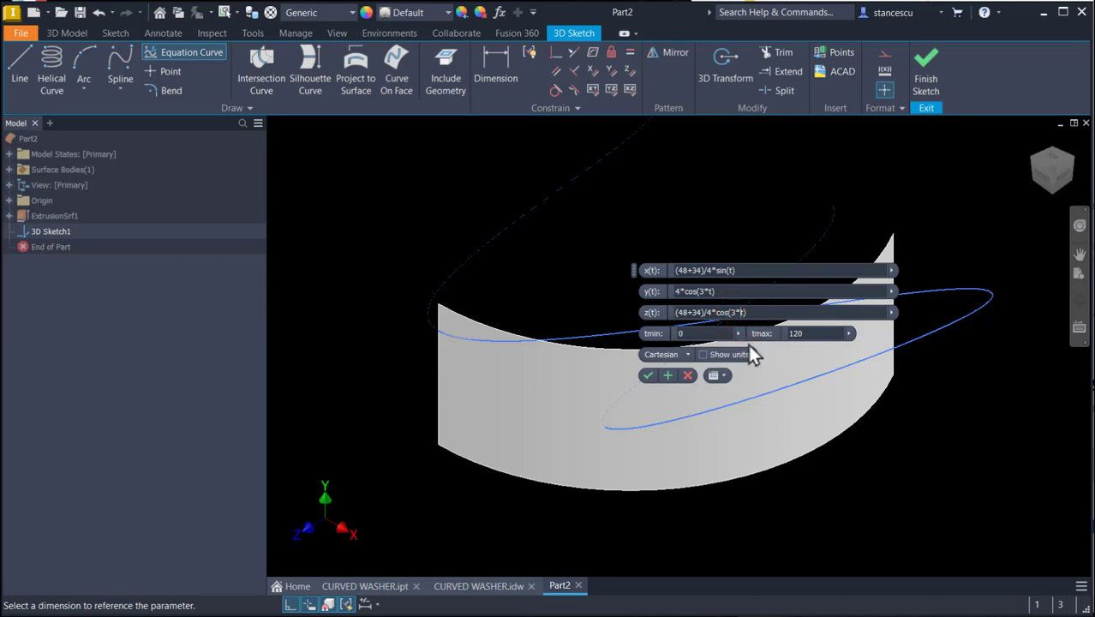
key(BackSpace)
key(BackSpace)
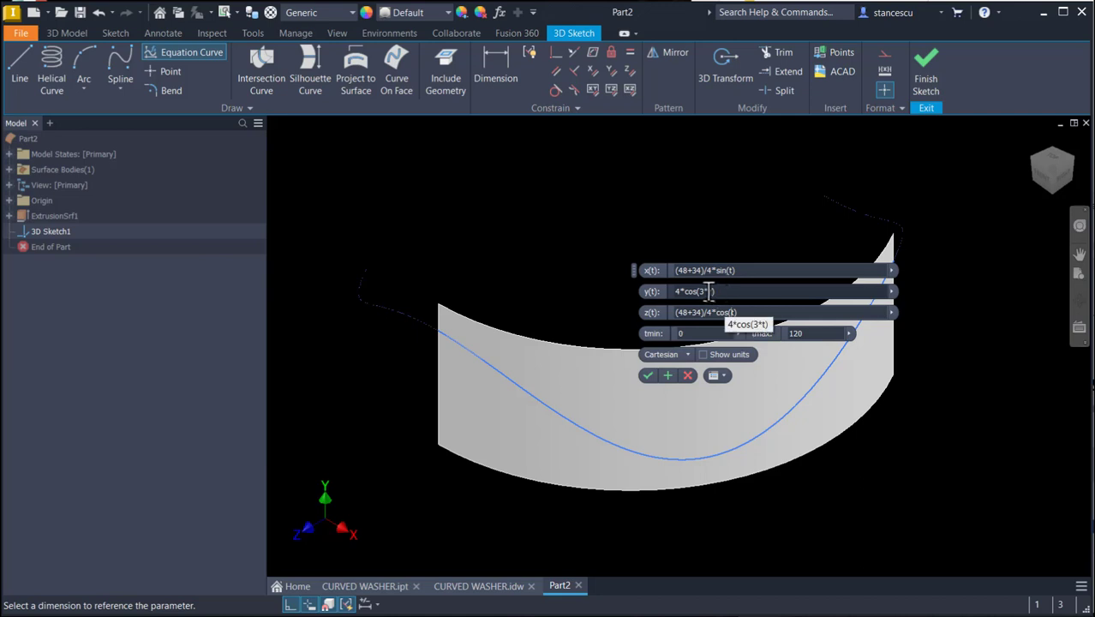
click(647, 376)
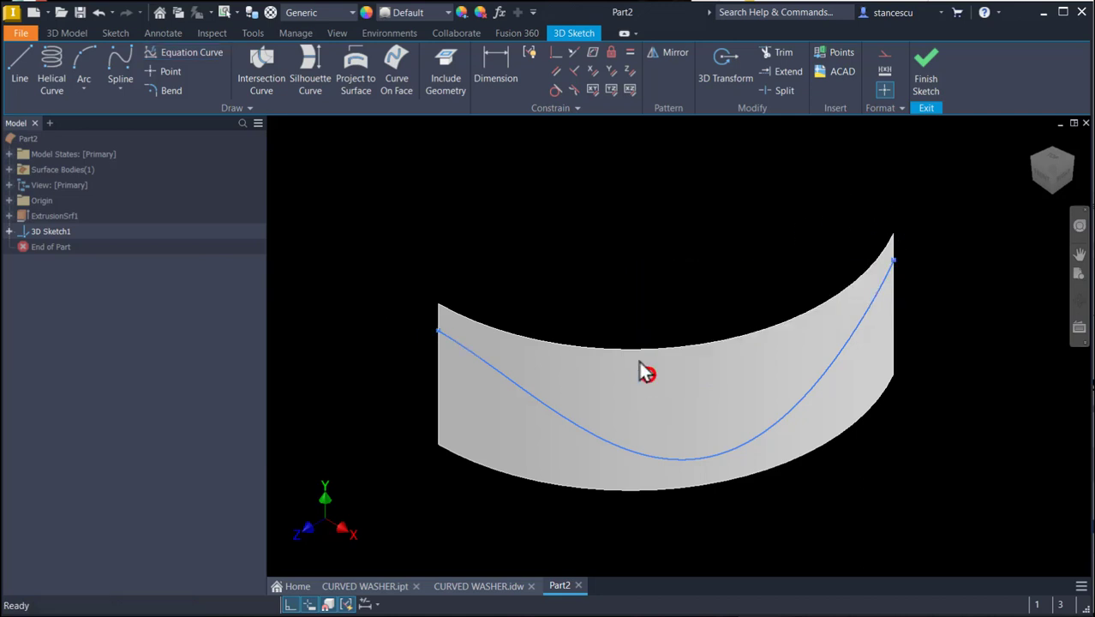
Check the washer's wave shape in the CURVED WASHER.idw drawing and return to Part2.
click(704, 232)
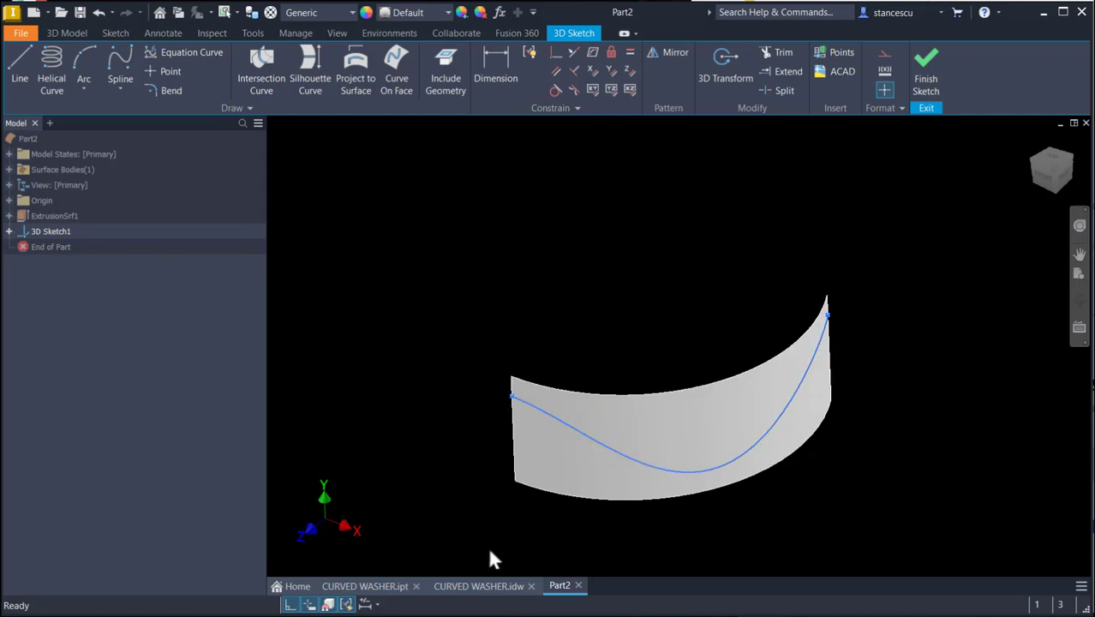
click(486, 585)
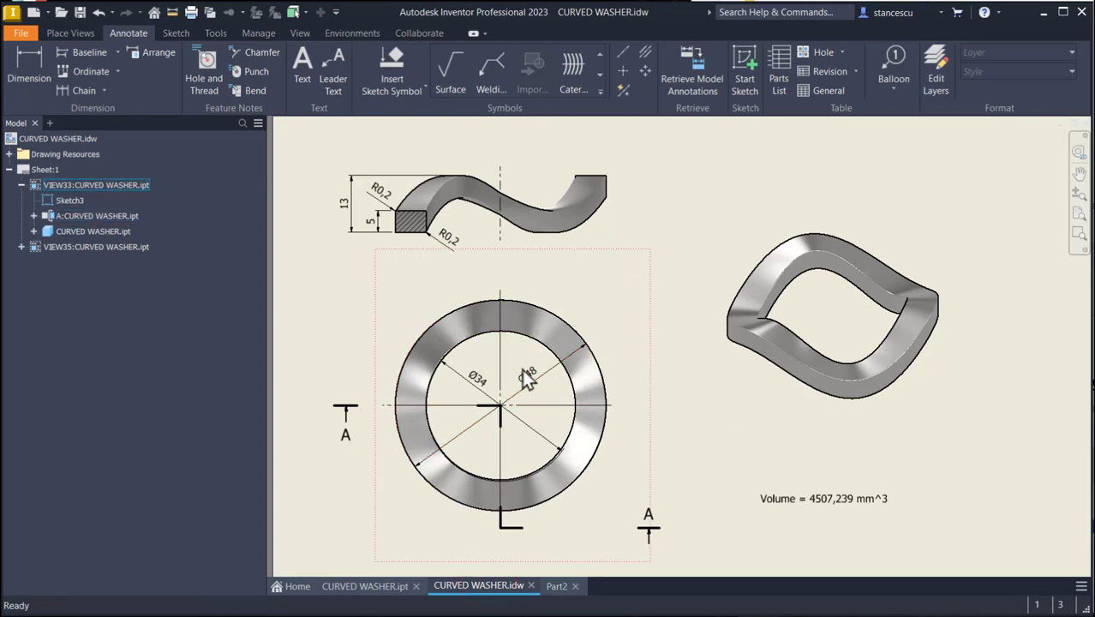
click(576, 352)
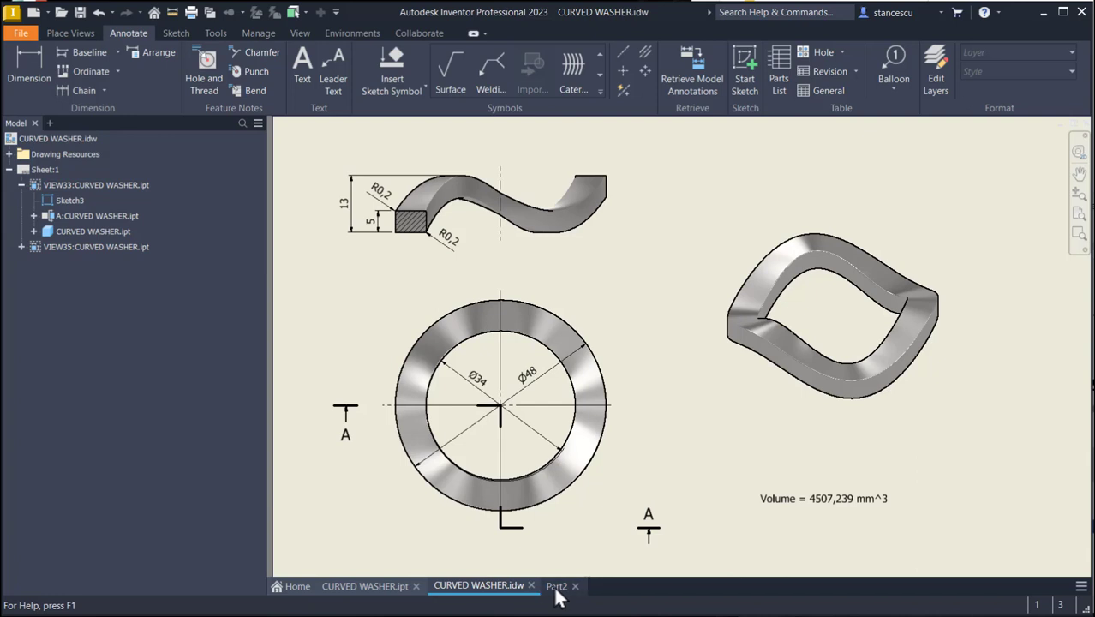
click(556, 587)
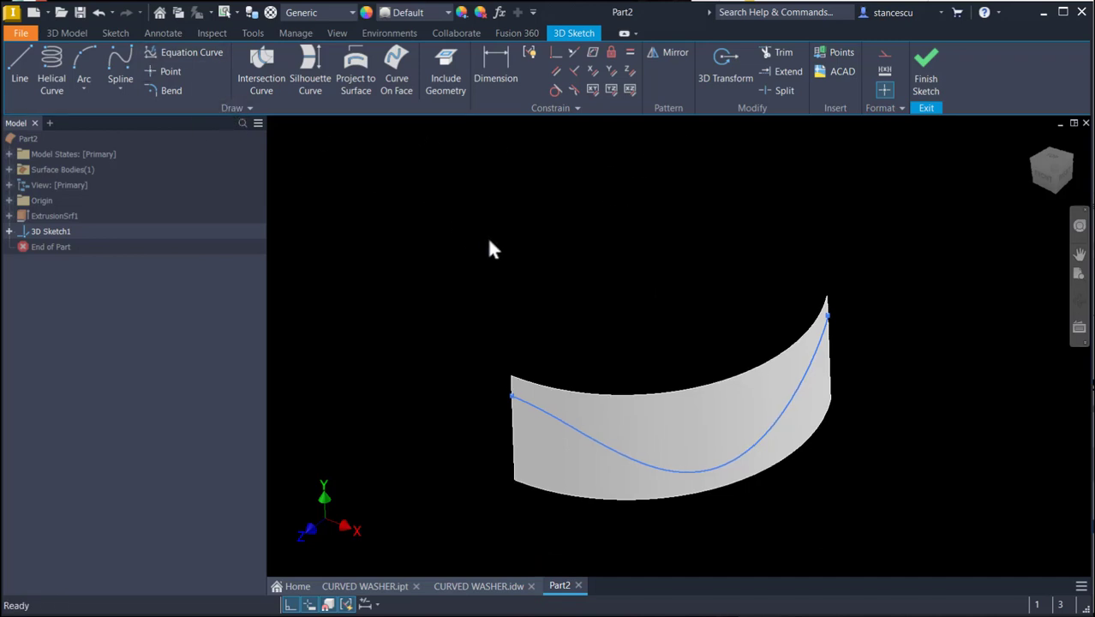
Finish the 3D sketch and create a work plane normal to the wave curve at its start point on the surface's edge.
key(F6)
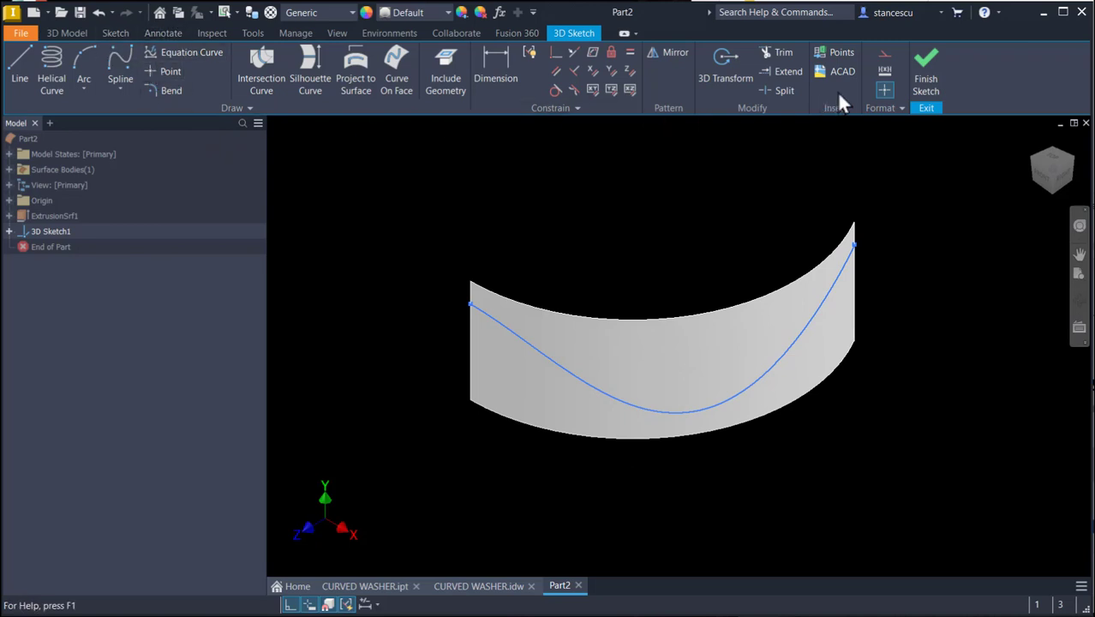
click(915, 70)
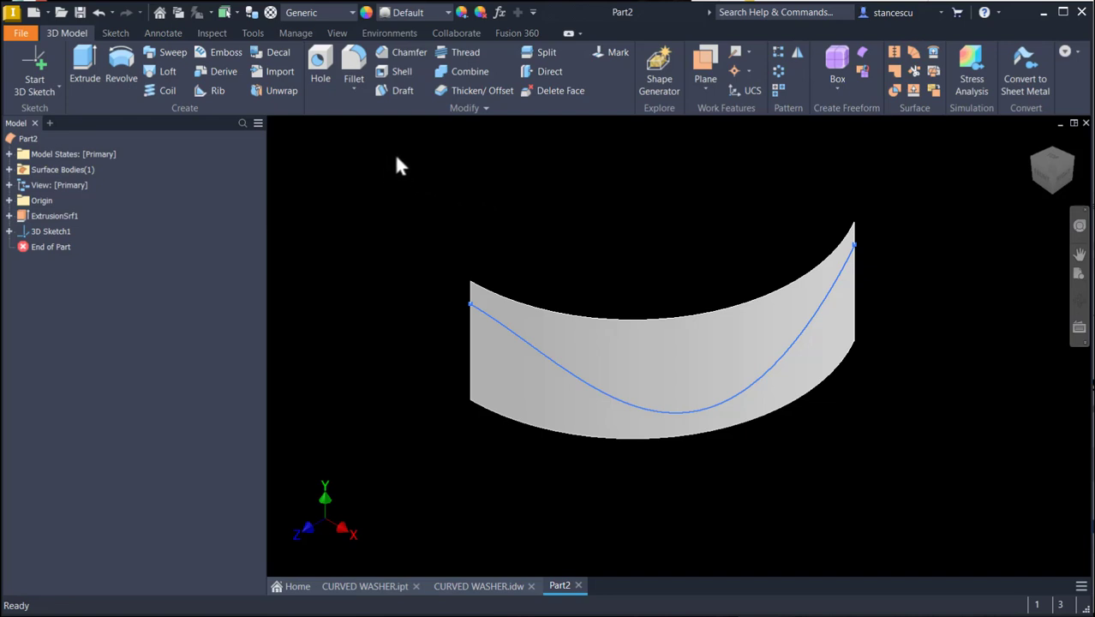
click(695, 66)
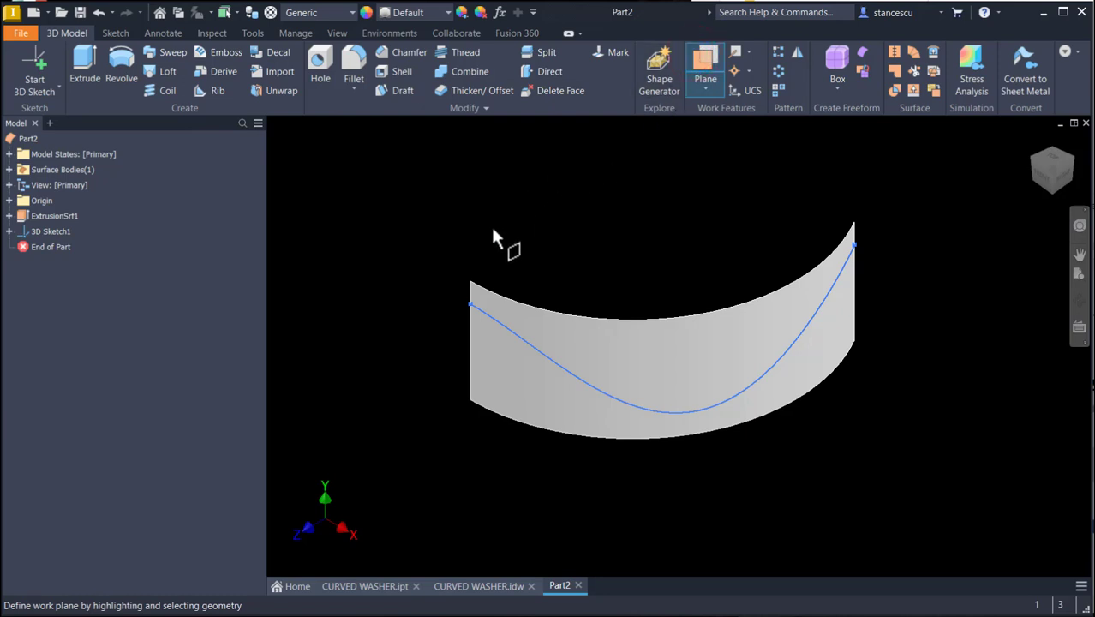
click(470, 303)
scroll(536, 338, down, 5)
click(481, 329)
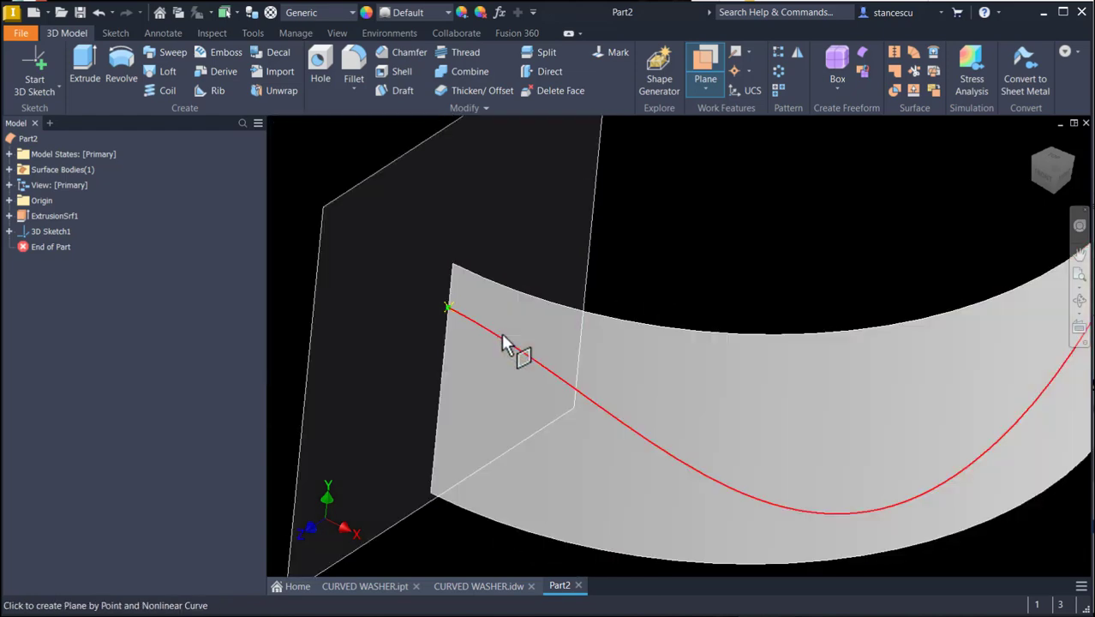
click(502, 336)
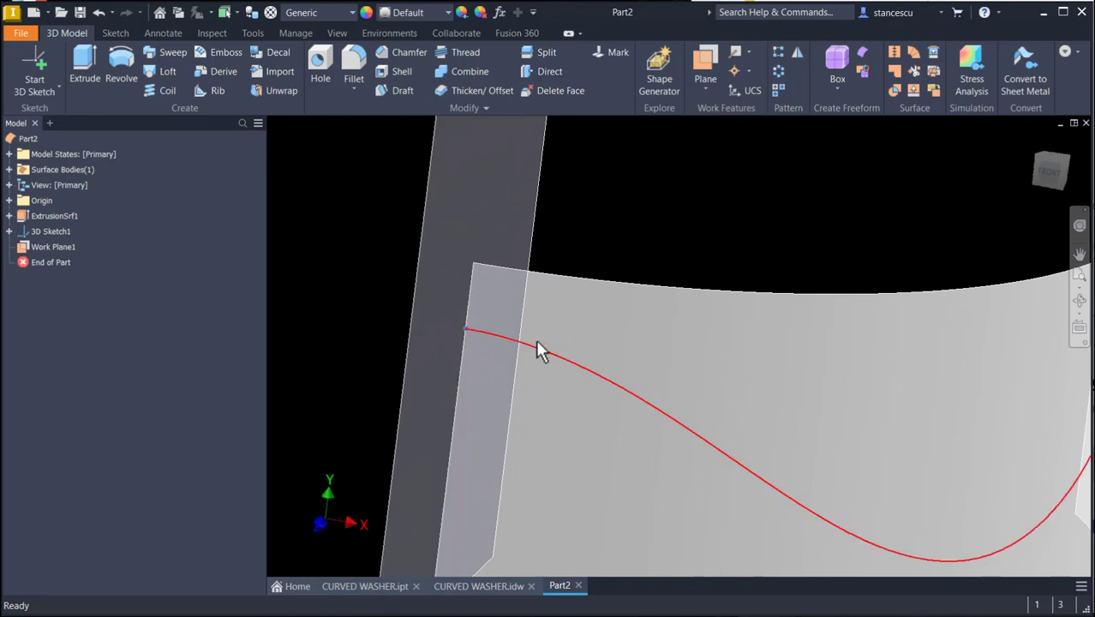
key(F6)
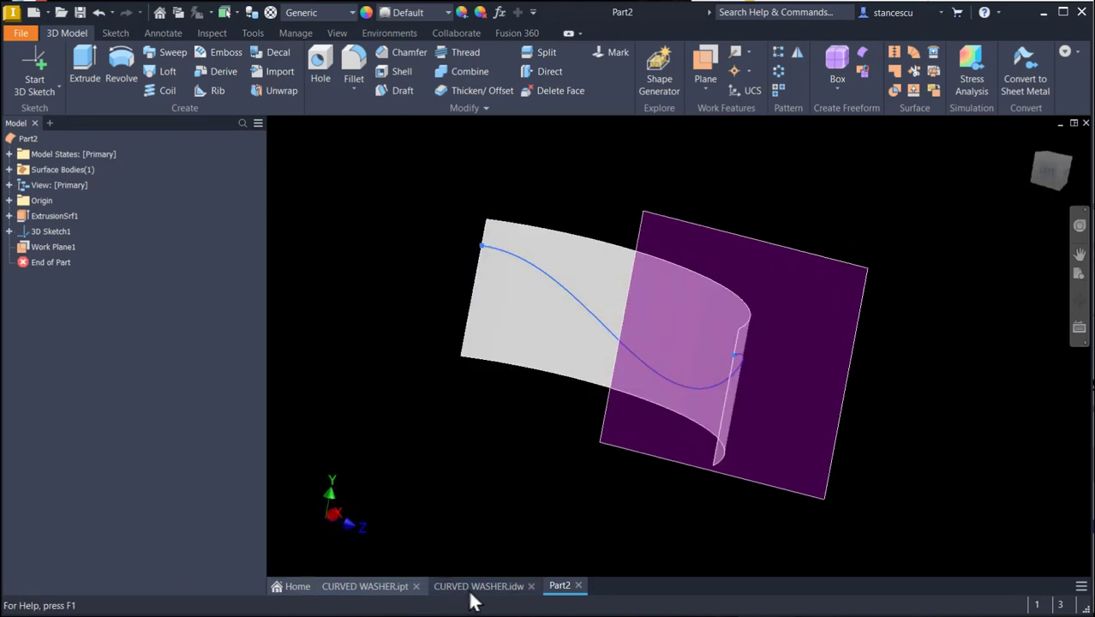
Examine the rectangular cross-section, corner radii and inner and outer diameters of the washer in the CURVED WASHER.idw drawing.
mouse_move(454, 601)
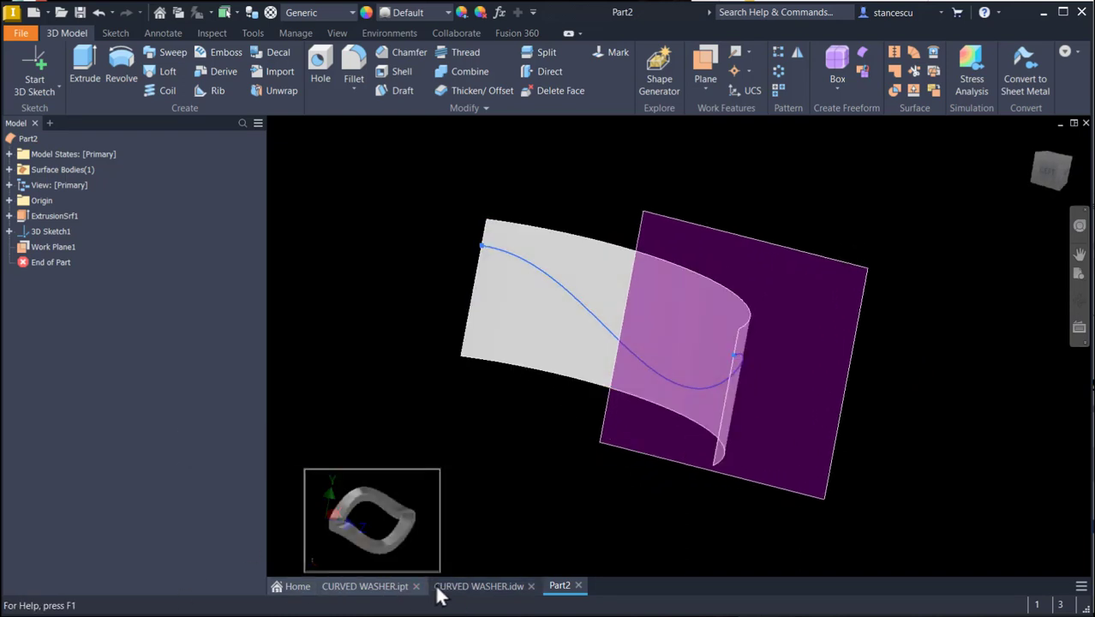
click(451, 587)
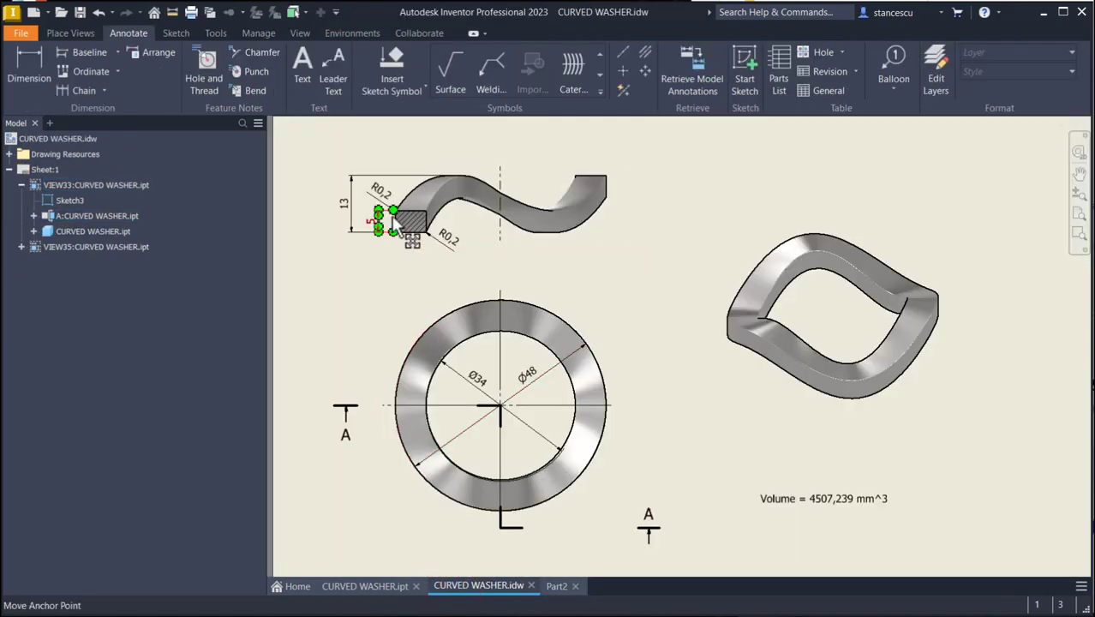
scroll(403, 219, down, 2)
scroll(407, 225, up, 5)
mouse_move(428, 233)
middle_down()
mouse_move(416, 254)
mouse_move(482, 414)
middle_up()
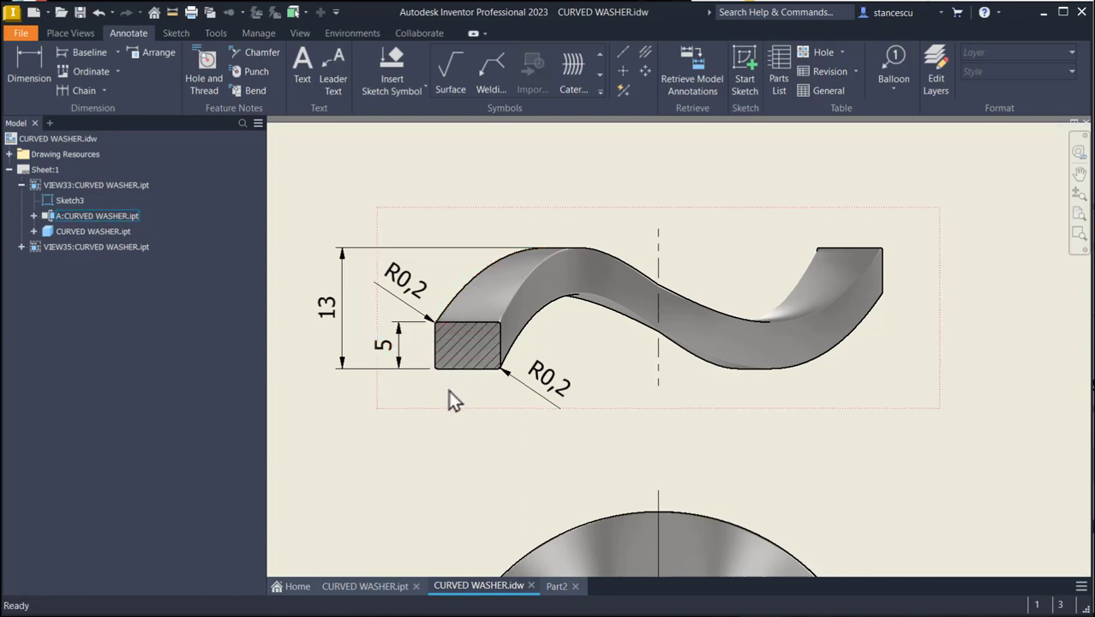
middle_drag(448, 390, 452, 262)
middle_drag(453, 308, 445, 232)
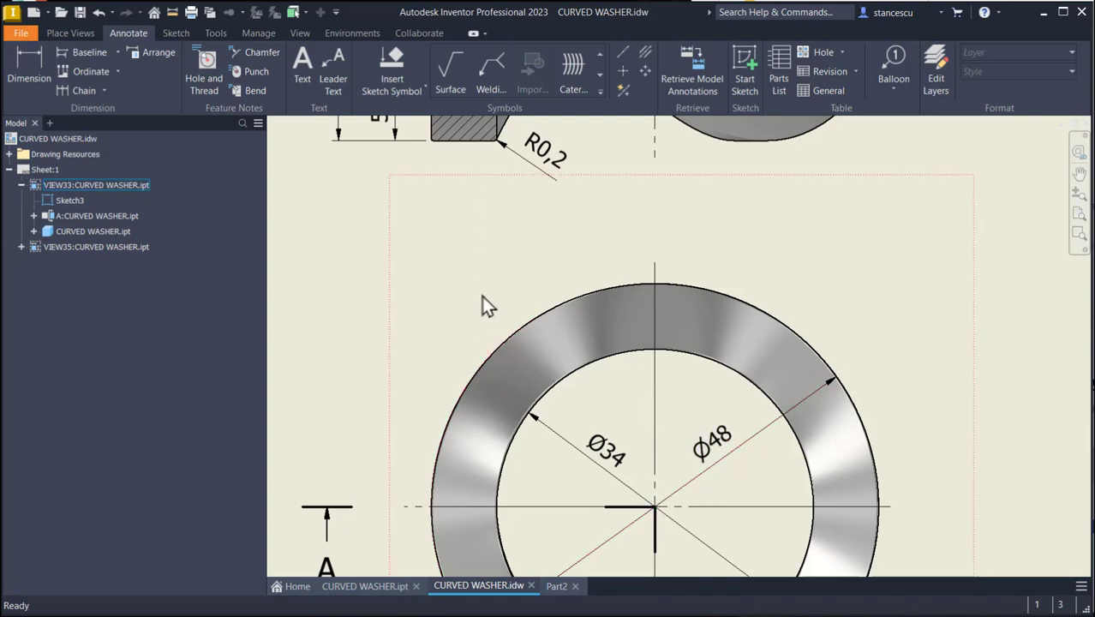
Check the 5 mm section height and the Ø34 and Ø48 diameters in the drawing and return to Part2.
middle_drag(482, 306, 491, 361)
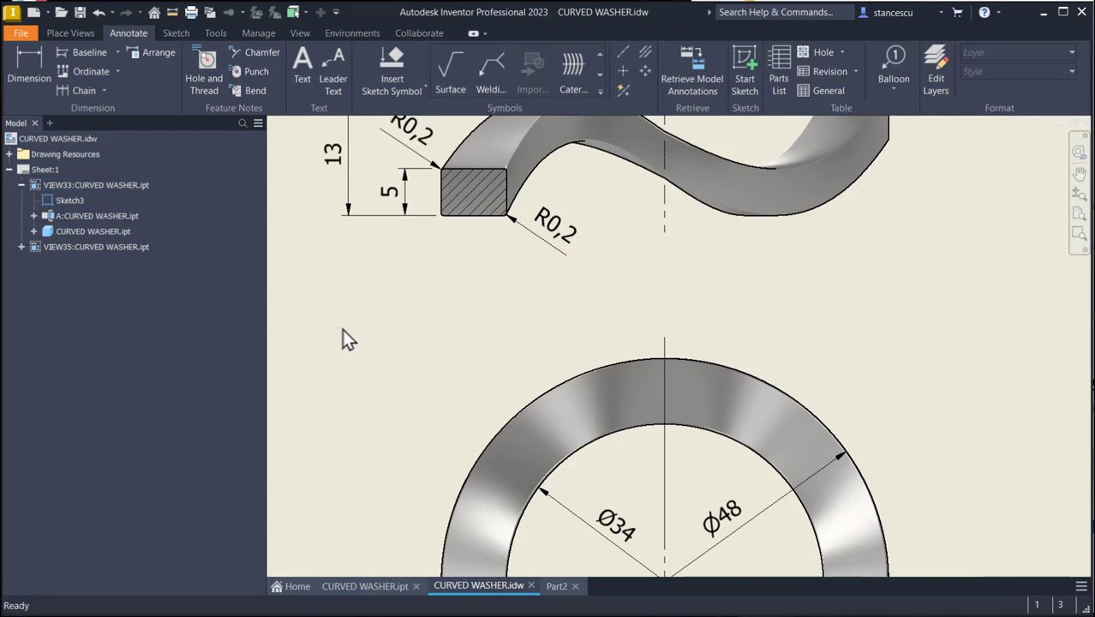
mouse_move(421, 378)
middle_down()
mouse_move(404, 310)
mouse_move(375, 328)
middle_up()
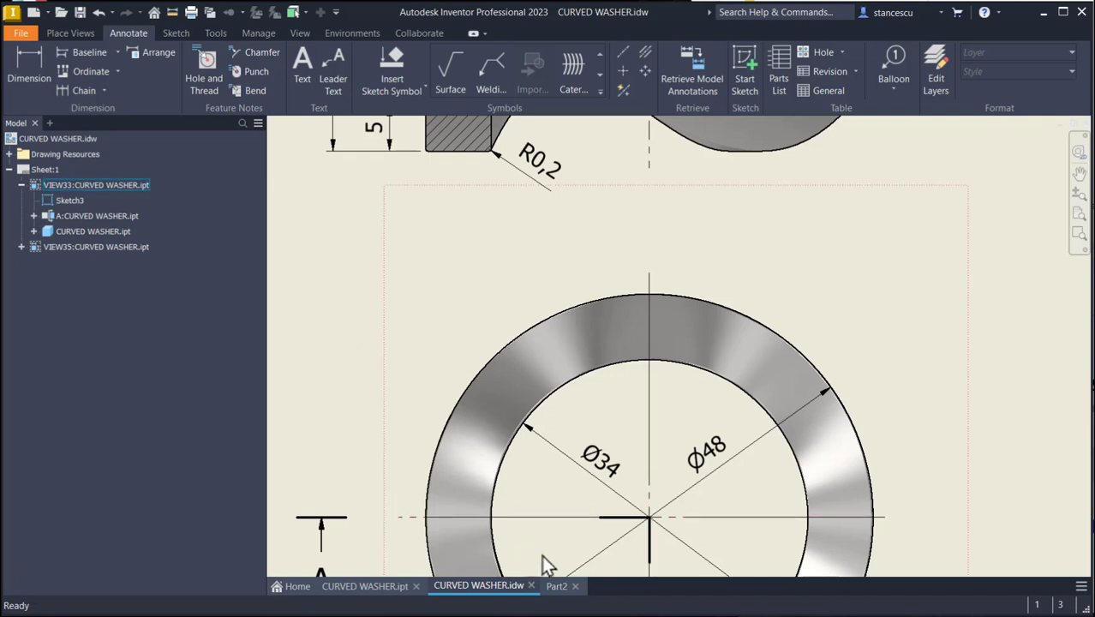
click(567, 591)
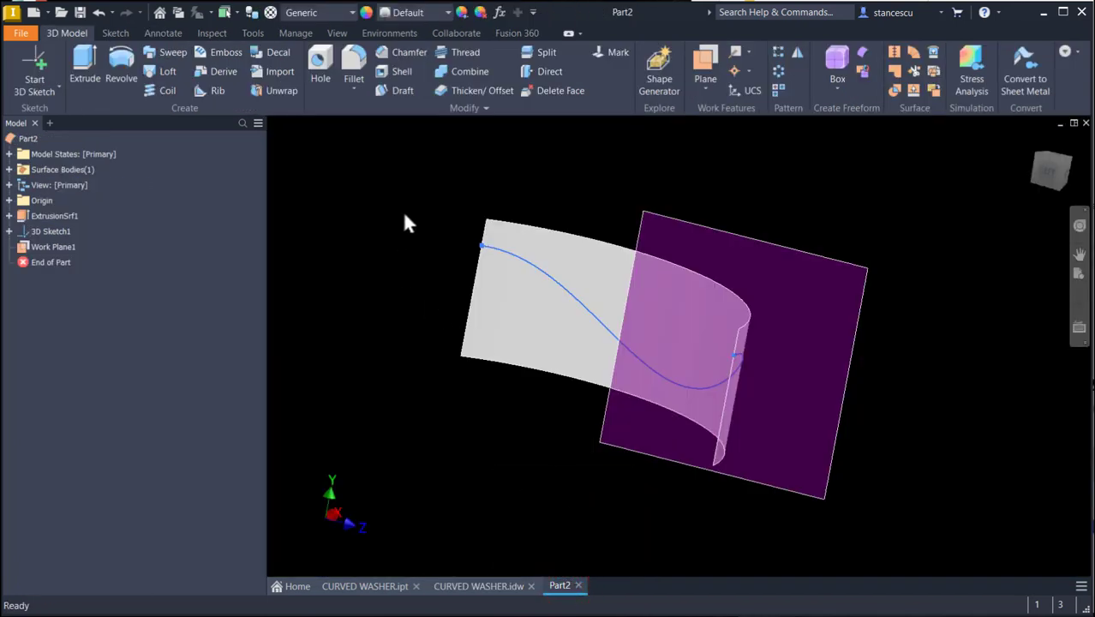
Start a sketch on the normal work plane and project the wave curve's start point into it.
click(796, 255)
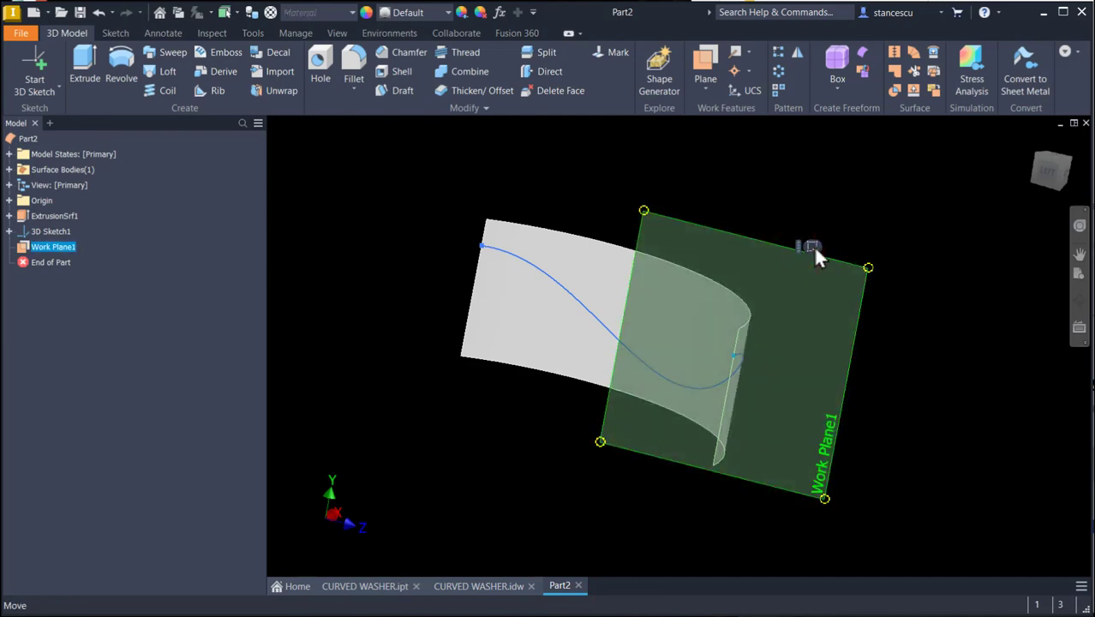
click(813, 246)
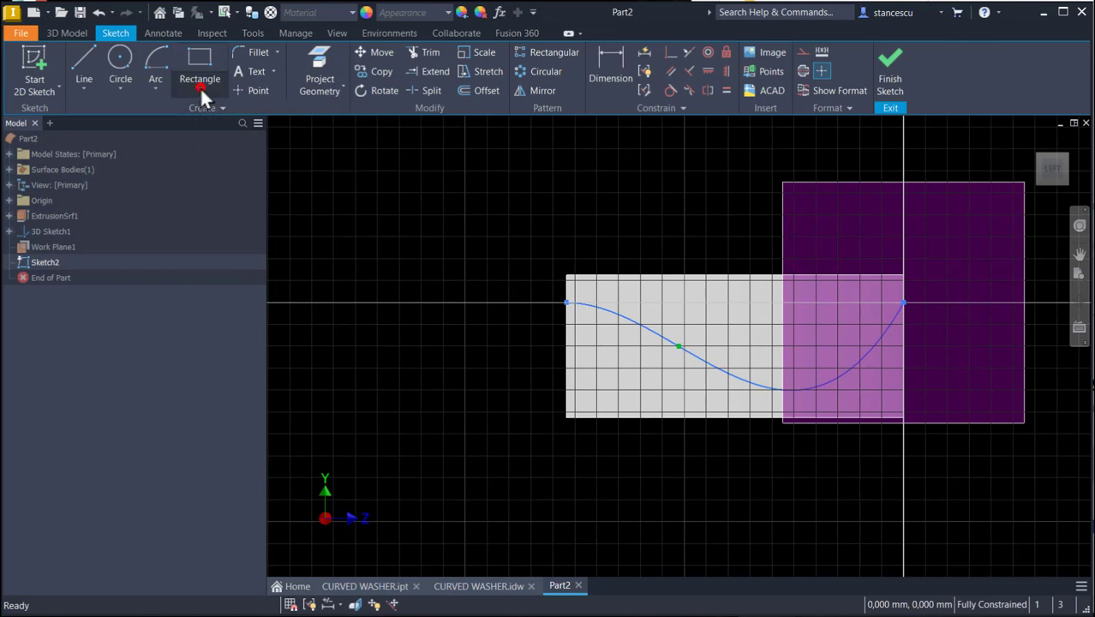
click(200, 87)
click(208, 177)
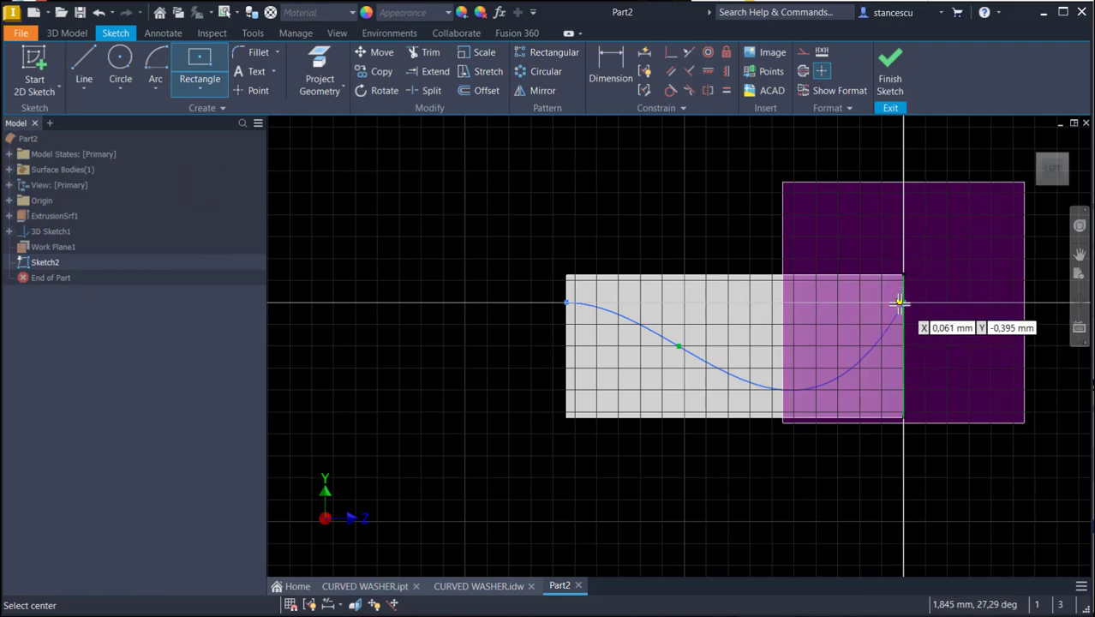
key(F6)
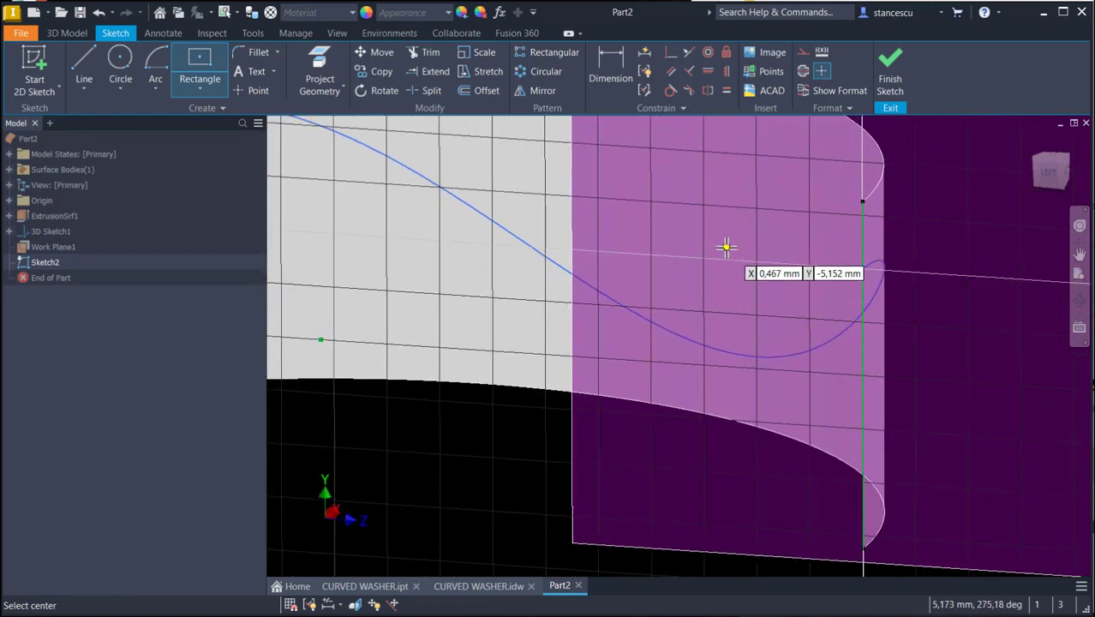
key(Escape)
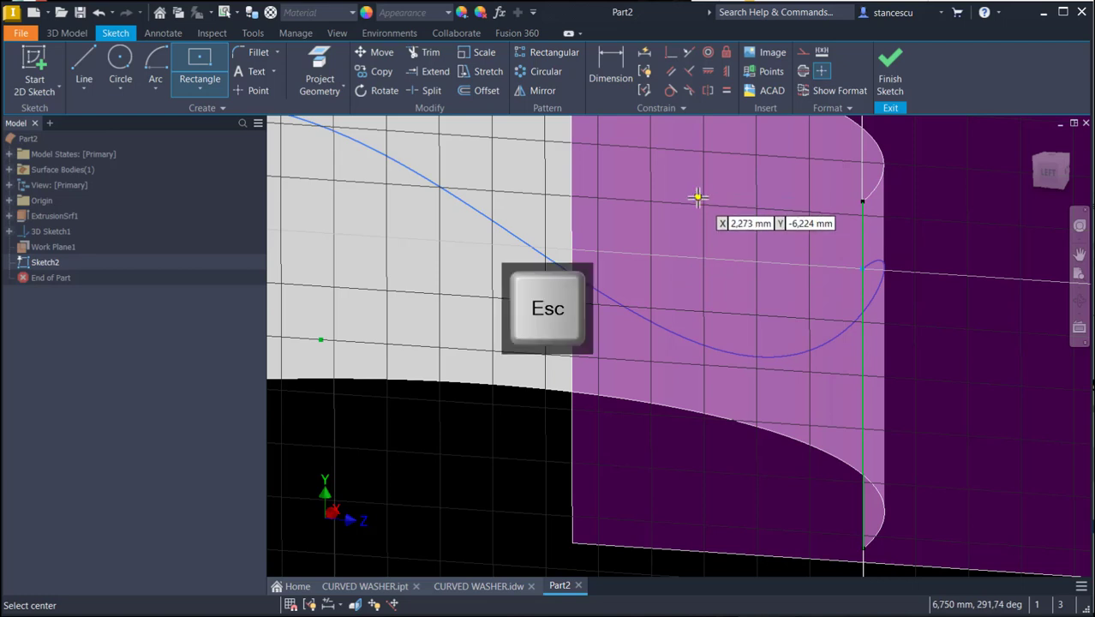
click(323, 67)
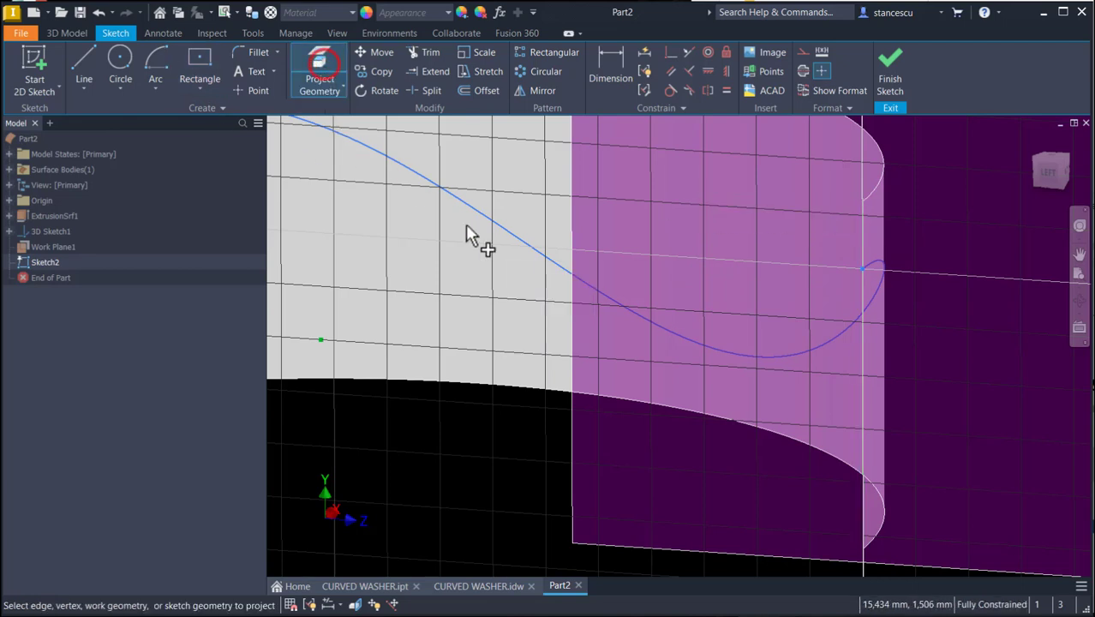
click(860, 268)
click(859, 268)
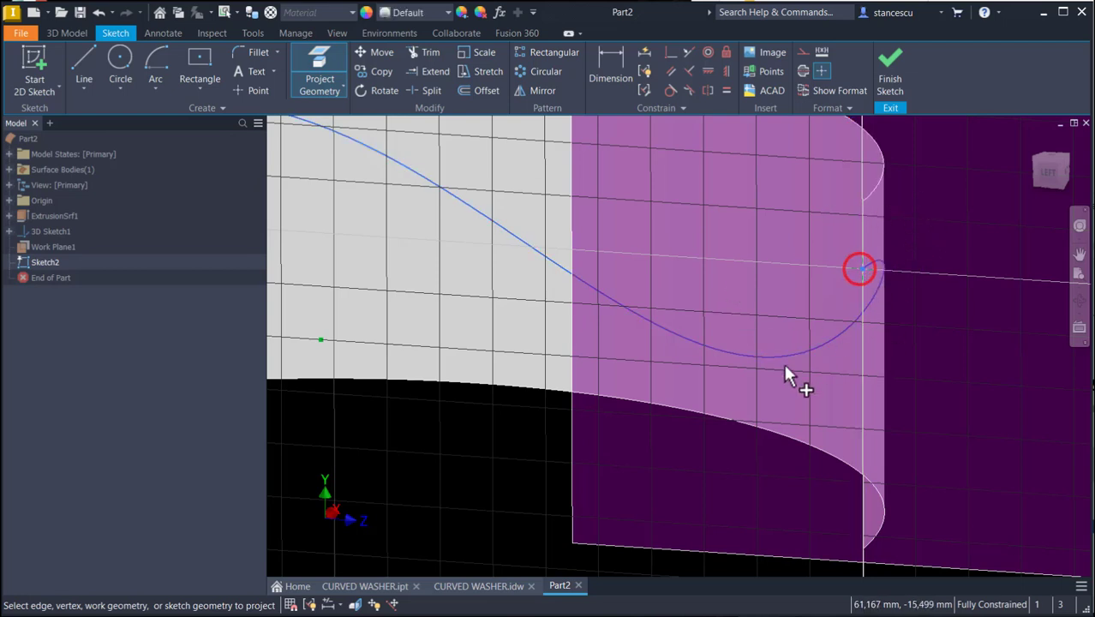
Draw a center rectangle on the projected point, 5 mm high and (48-34)/2 mm wide, and finish the sketch.
click(199, 61)
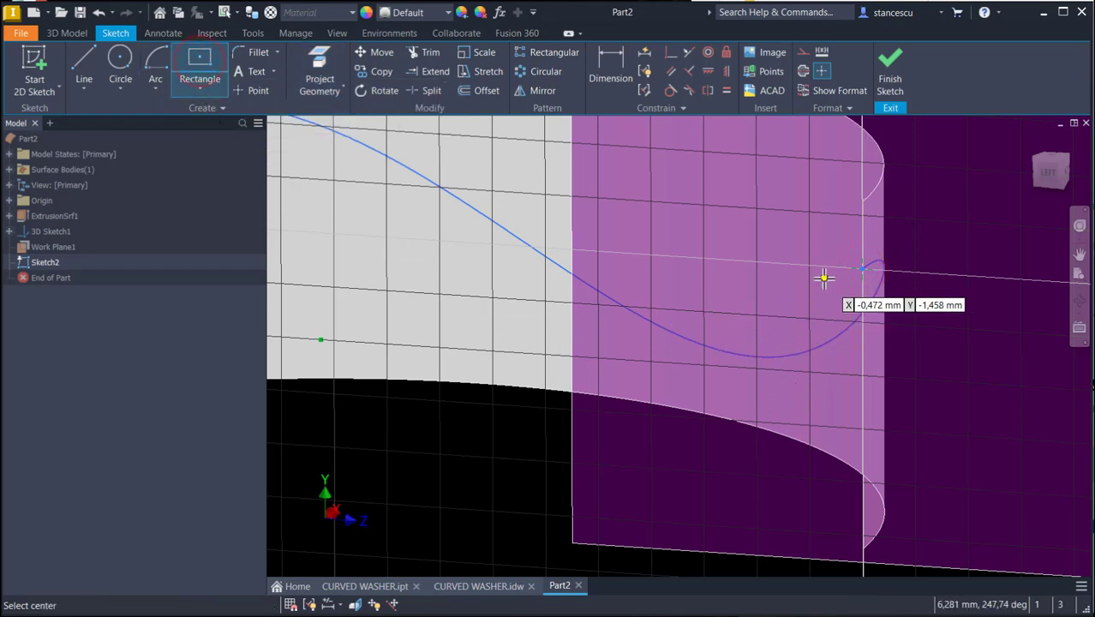
click(861, 268)
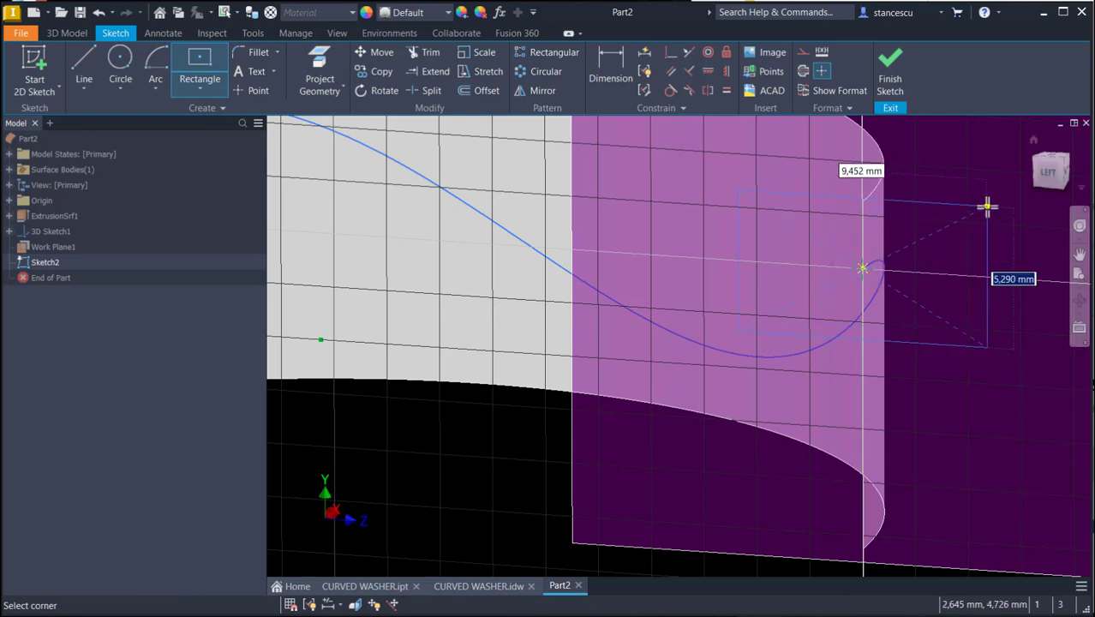
text(5)
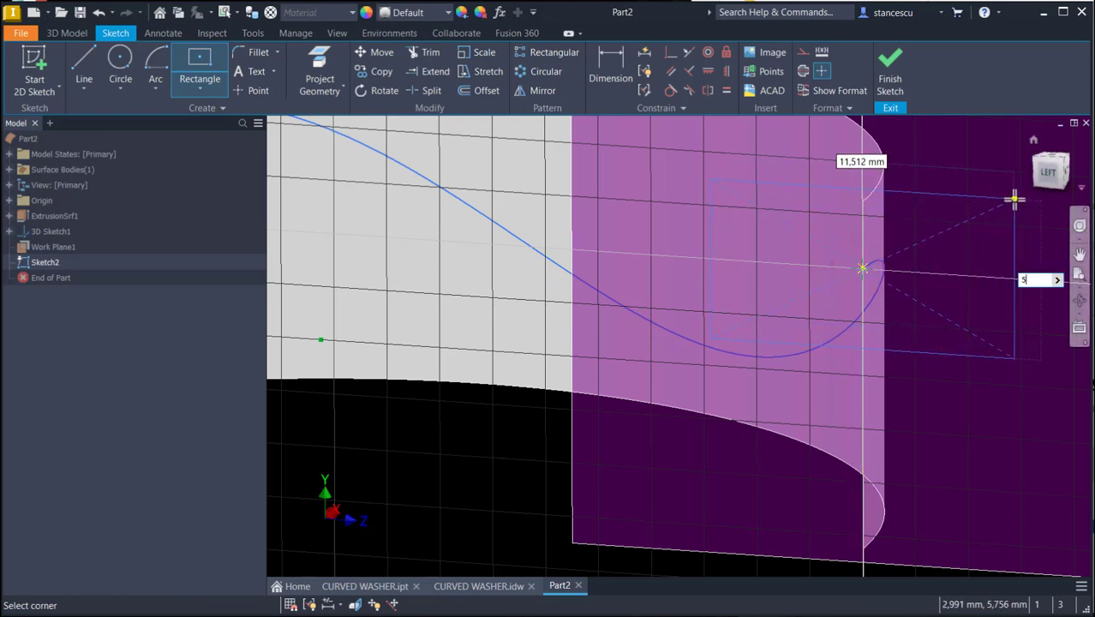
key(Tab)
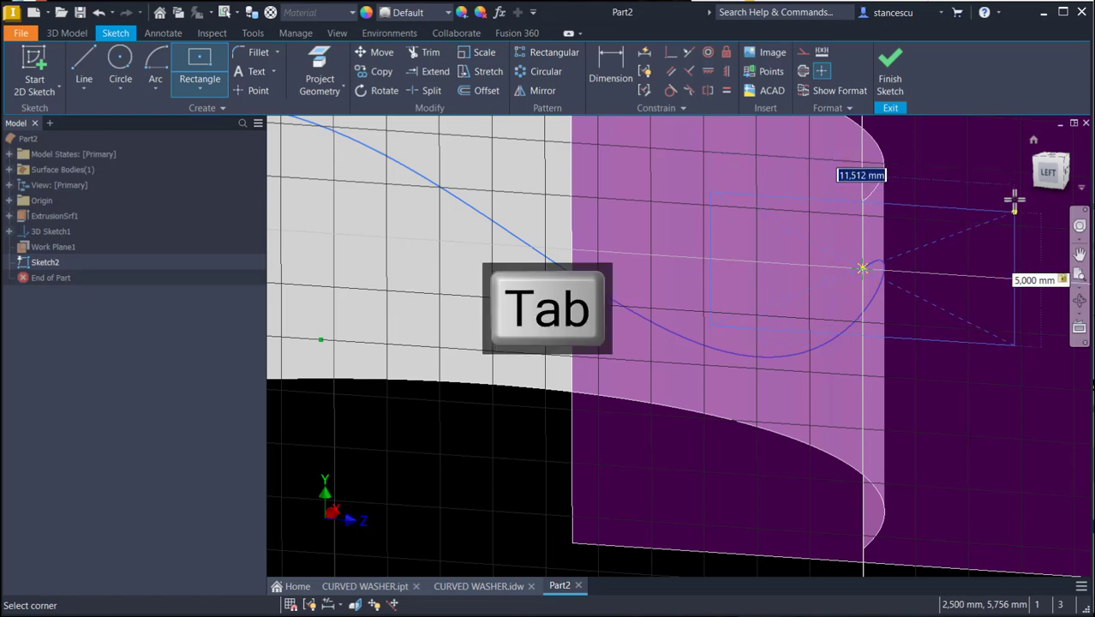
text((48)
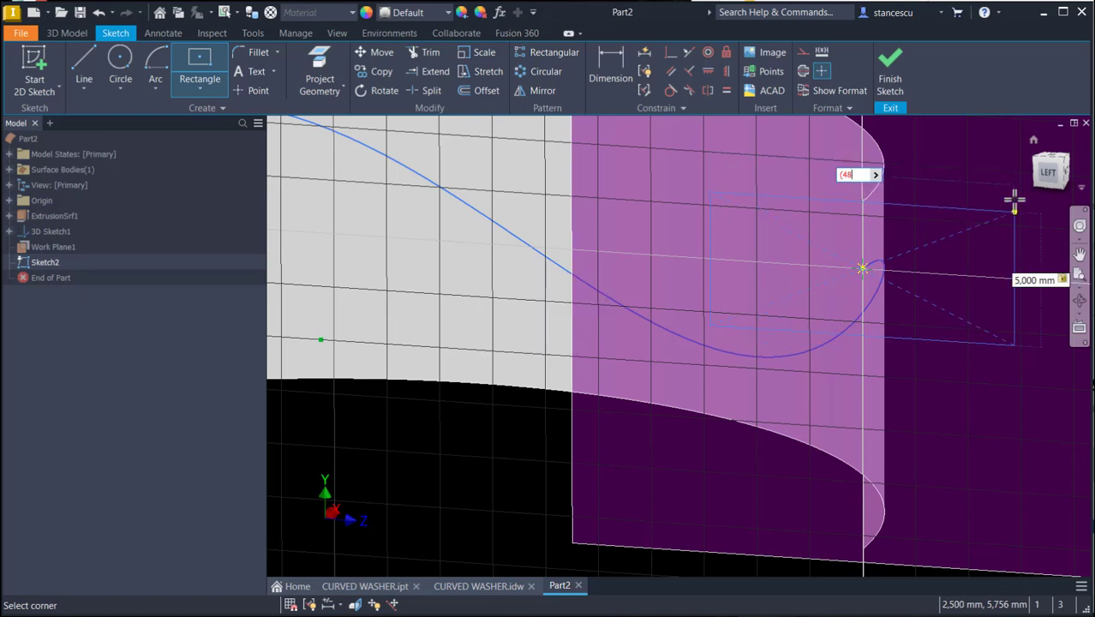
text(-34)/2)
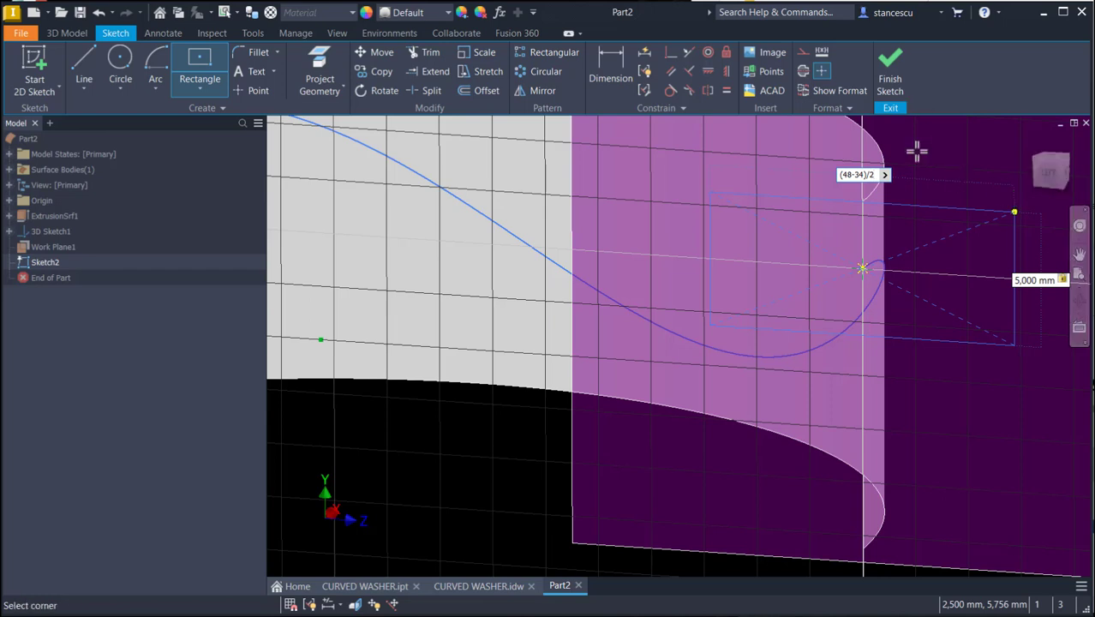
key(Return)
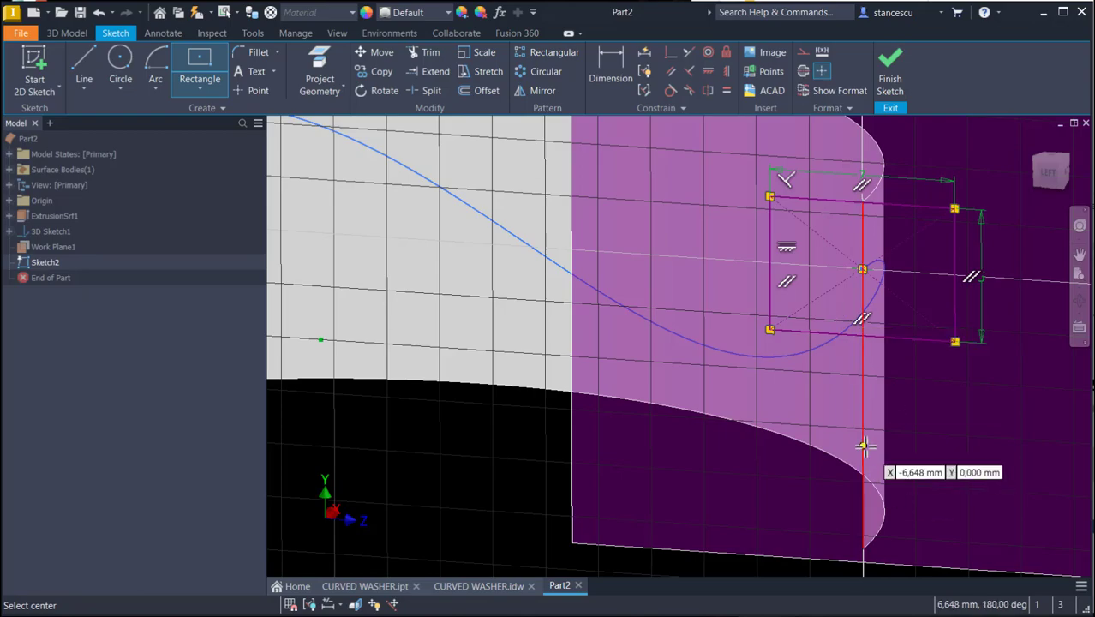
key(F6)
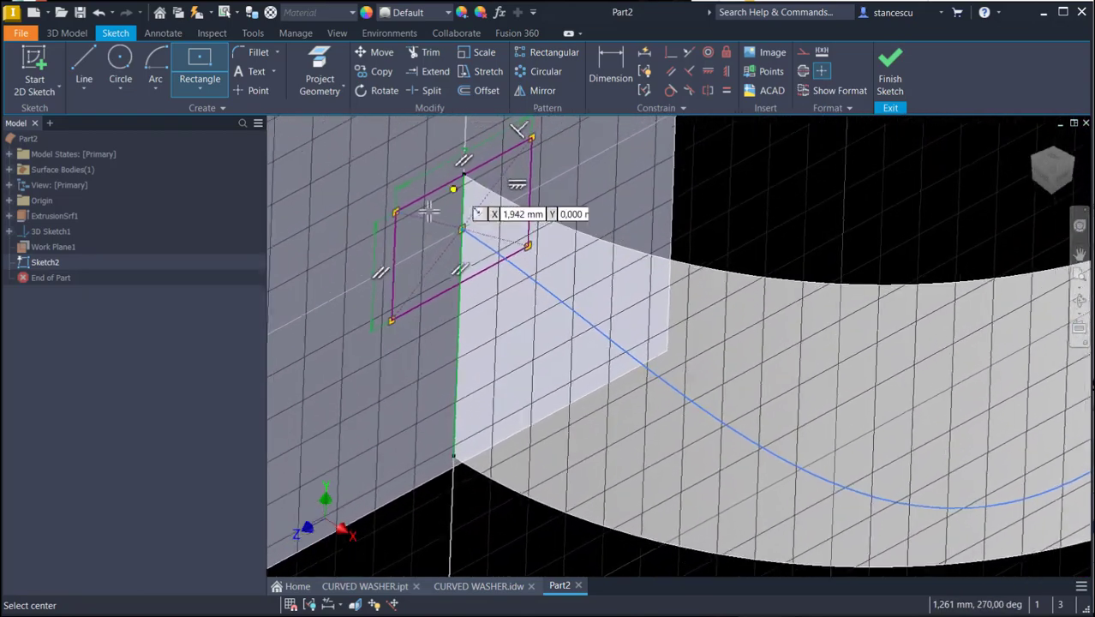
scroll(589, 201, down, 1)
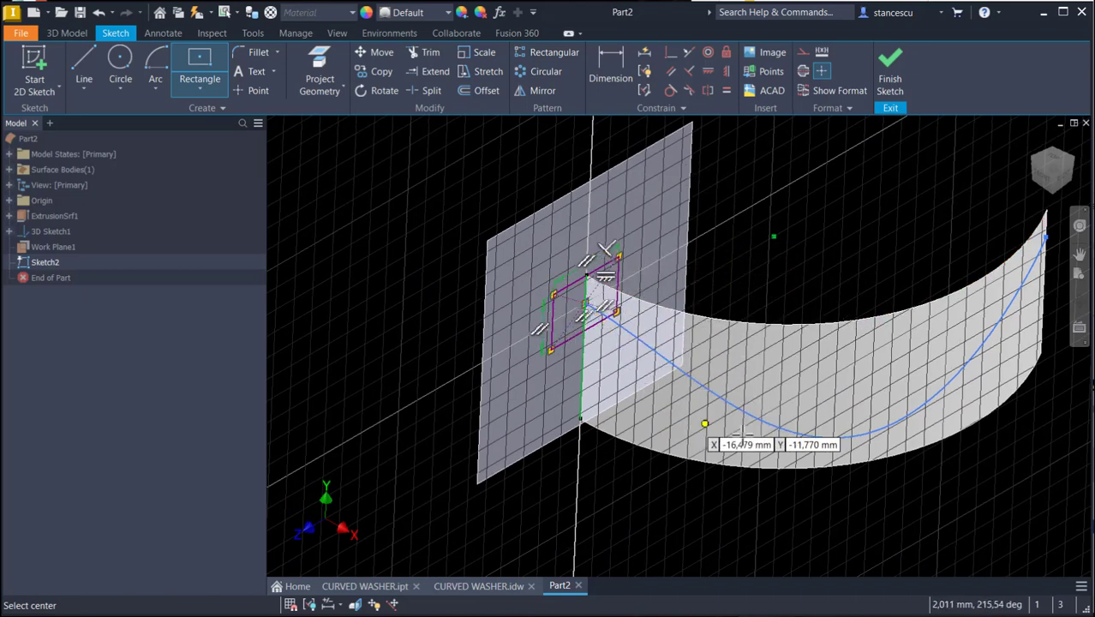
scroll(840, 242, down, 4)
mouse_move(873, 210)
shift+middle_down()
mouse_move(873, 255)
mouse_move(919, 237)
mouse_move(848, 266)
mouse_move(865, 238)
mouse_move(863, 250)
mouse_move(786, 227)
mouse_move(831, 225)
mouse_move(452, 232)
shift+middle_up()
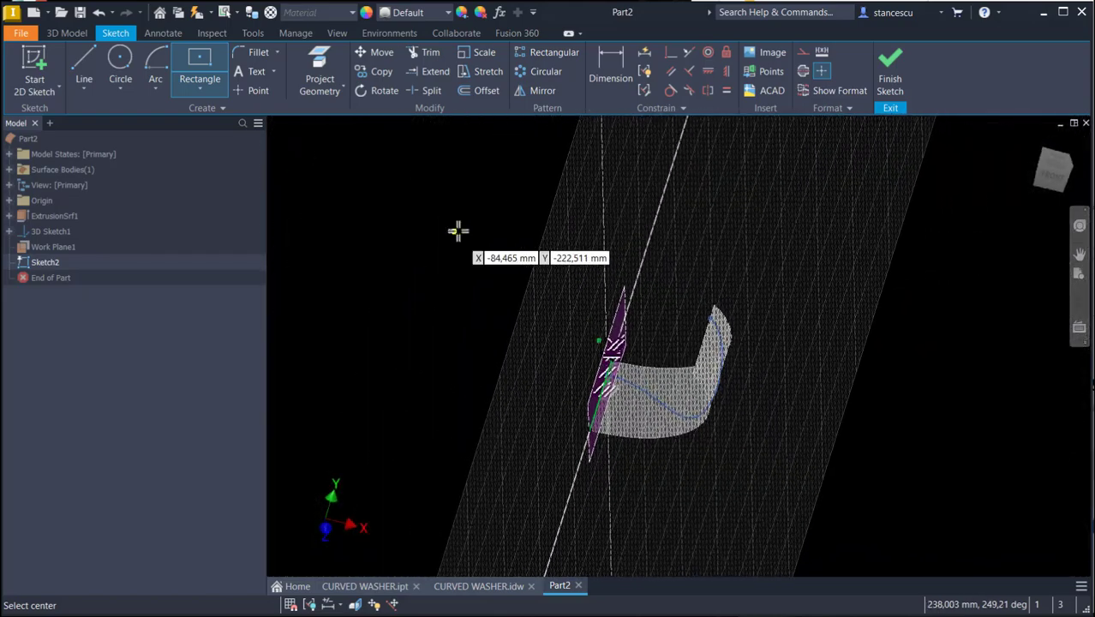
click(887, 89)
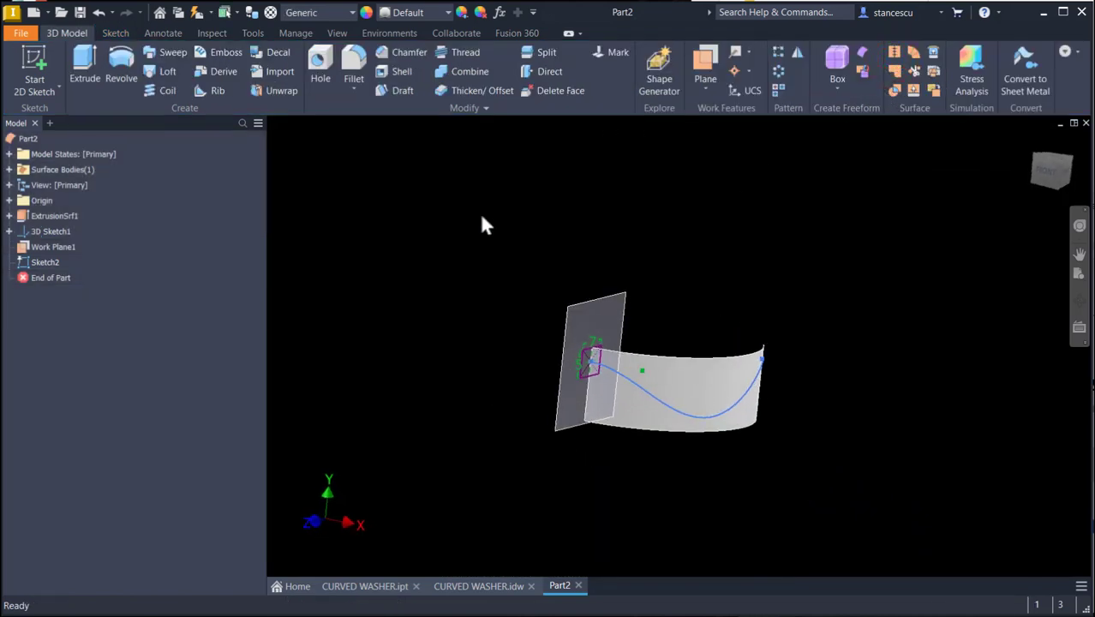
Sweep the rectangular profile as a solid along the wave curve with the Follow Path orientation.
click(179, 51)
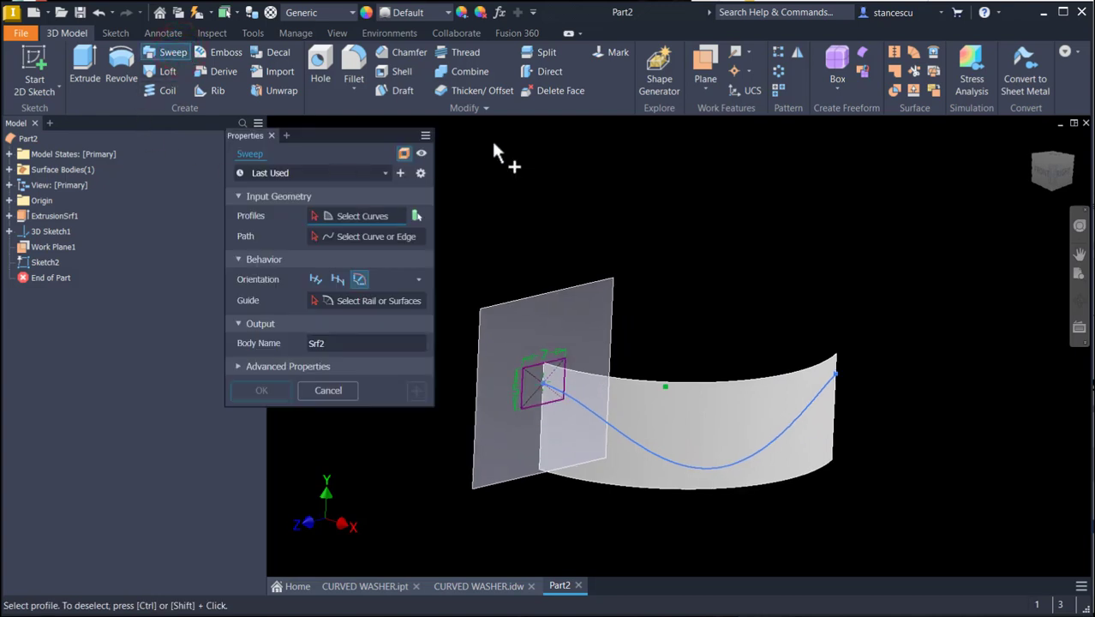
click(404, 153)
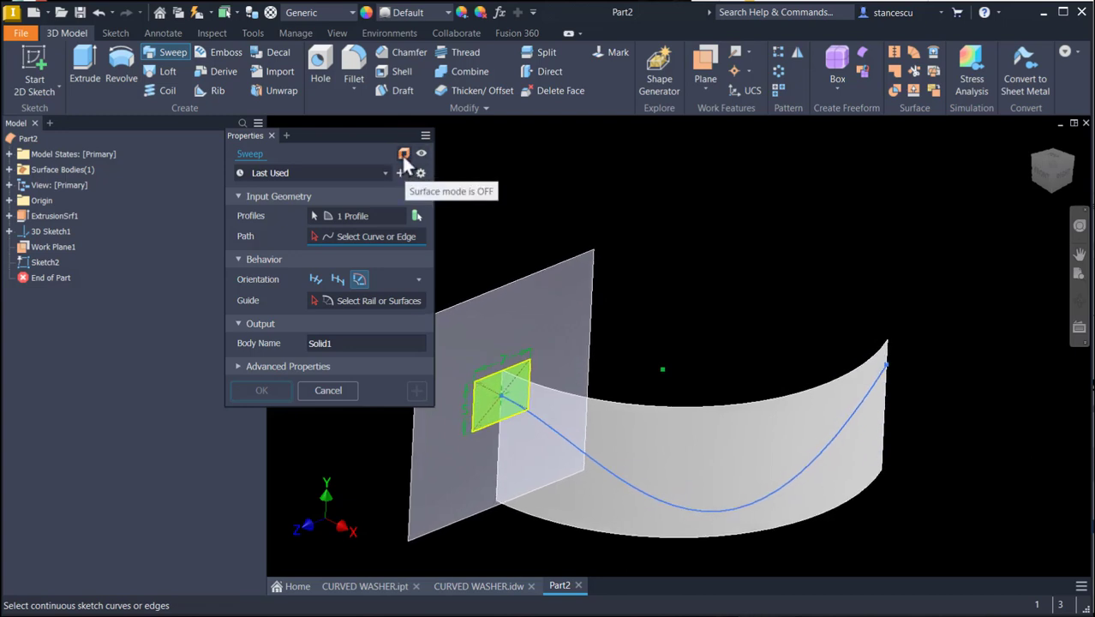
click(403, 155)
click(403, 154)
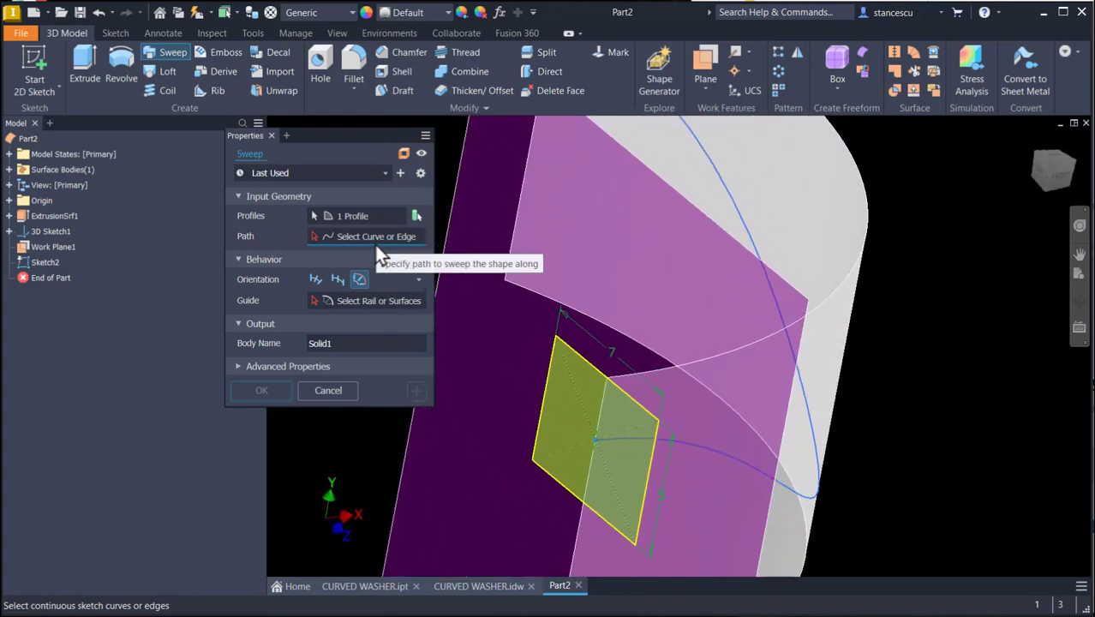
click(316, 279)
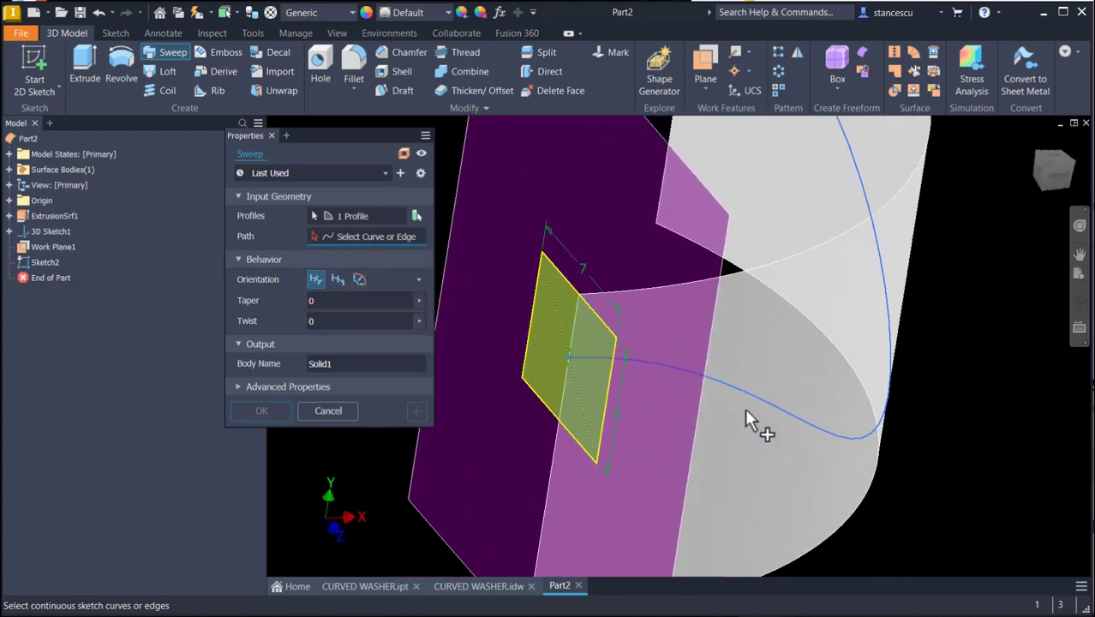
click(739, 390)
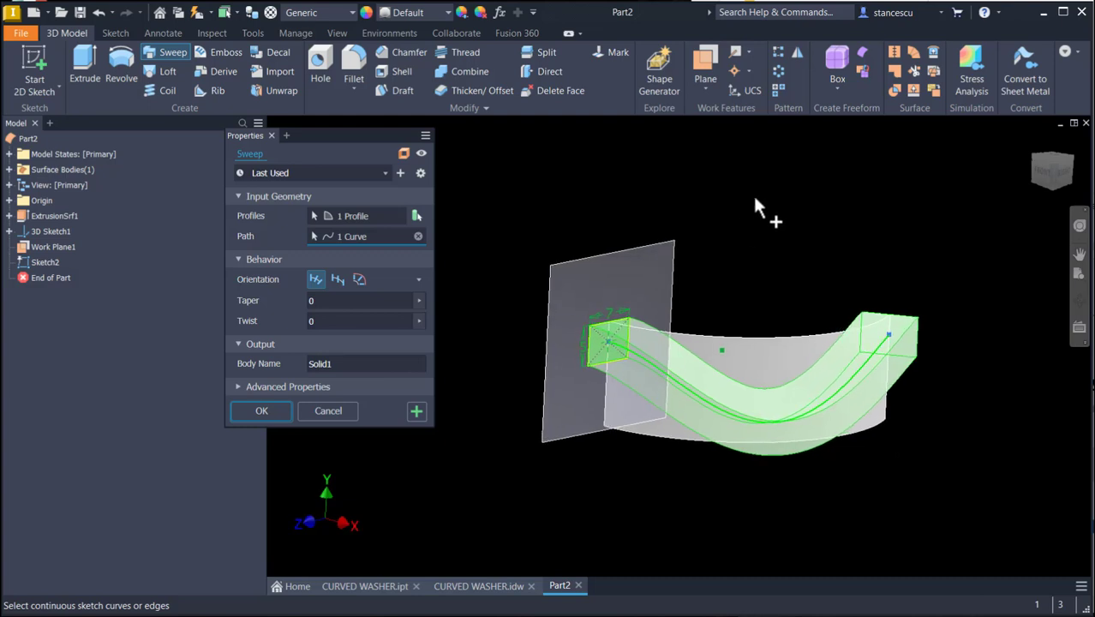
click(276, 417)
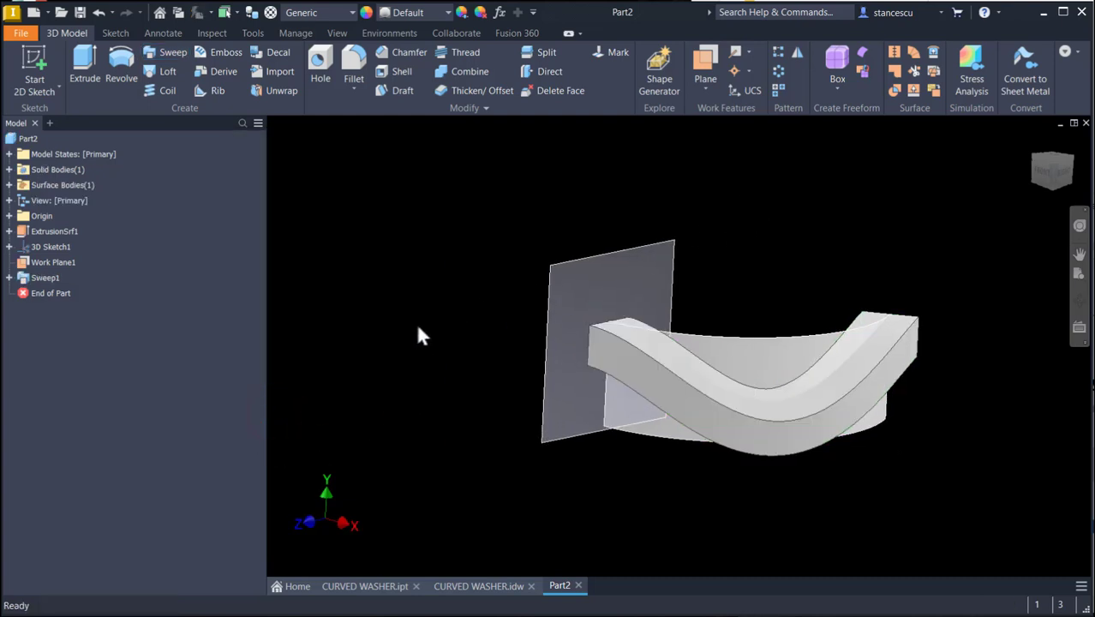
Hide the extruded arc surface and the work plane at the start of the sweep.
right_click(773, 350)
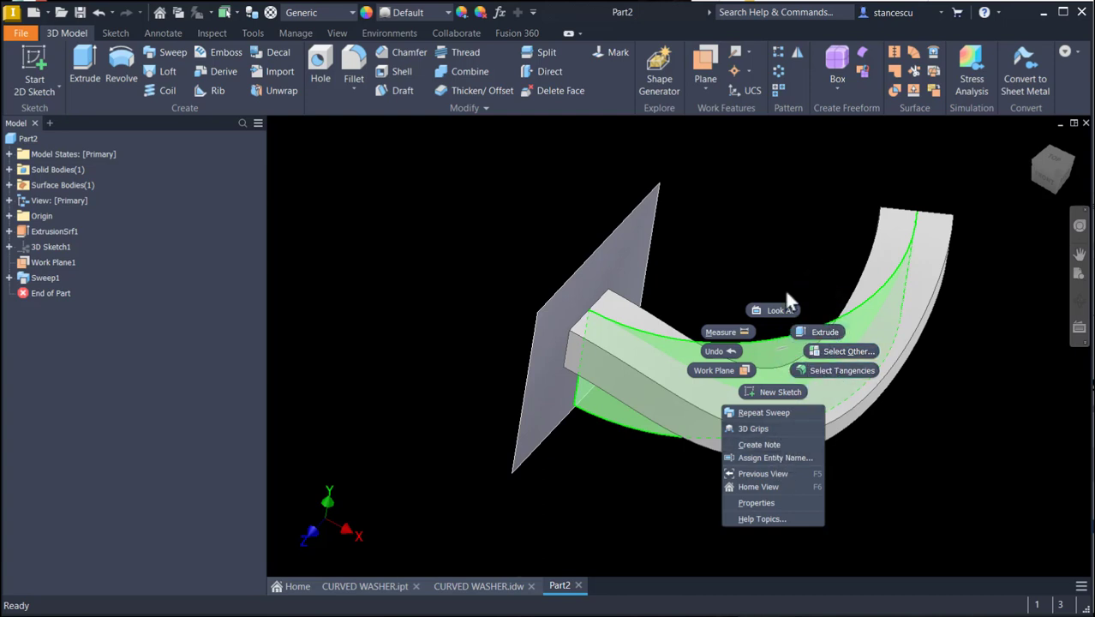
click(796, 215)
key(Escape)
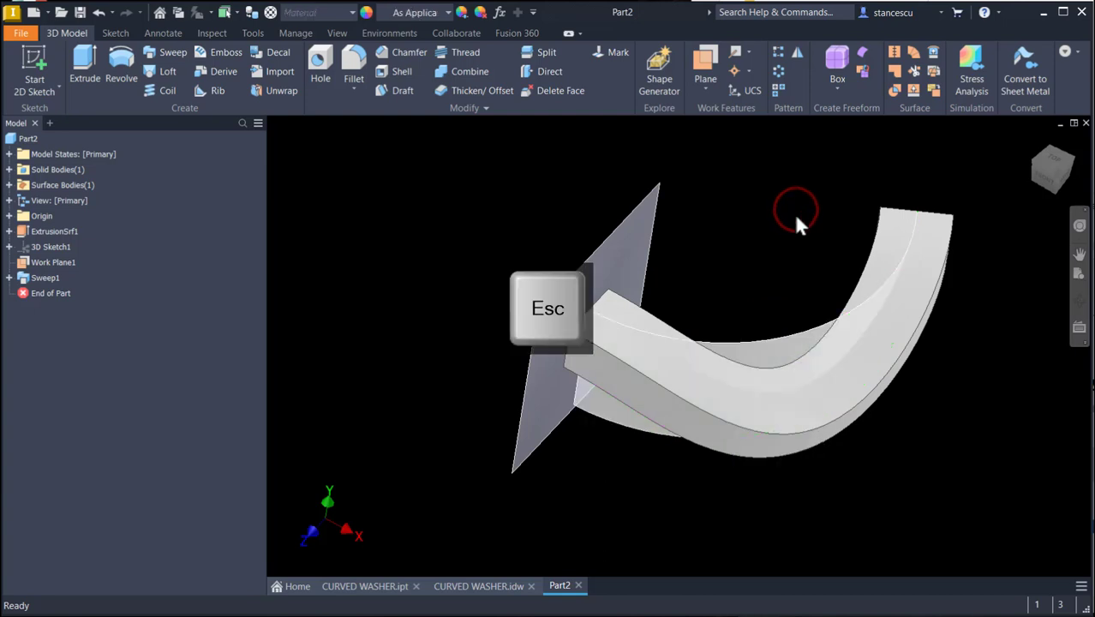
right_click(55, 228)
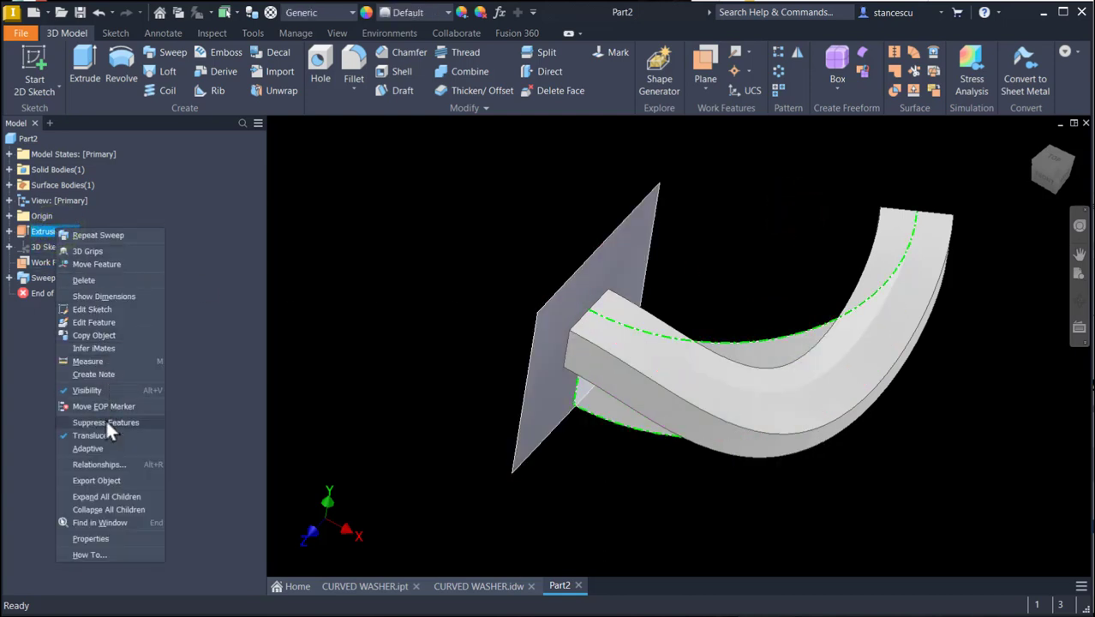
click(101, 389)
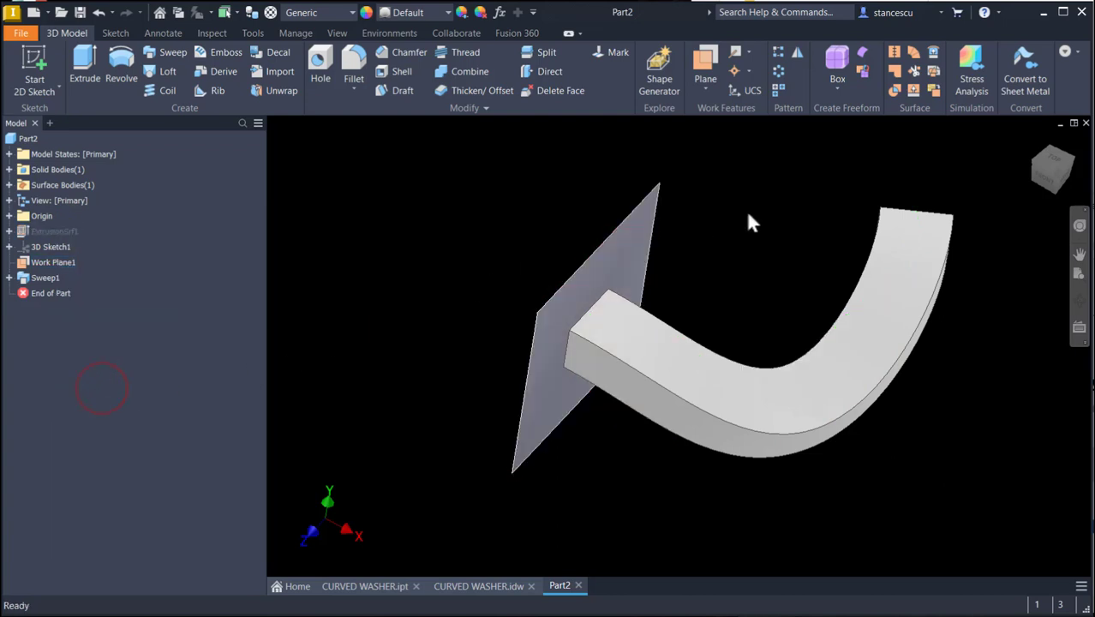
mouse_move(748, 215)
shift+middle_down()
mouse_move(738, 218)
mouse_move(757, 225)
shift+middle_up()
right_click(725, 237)
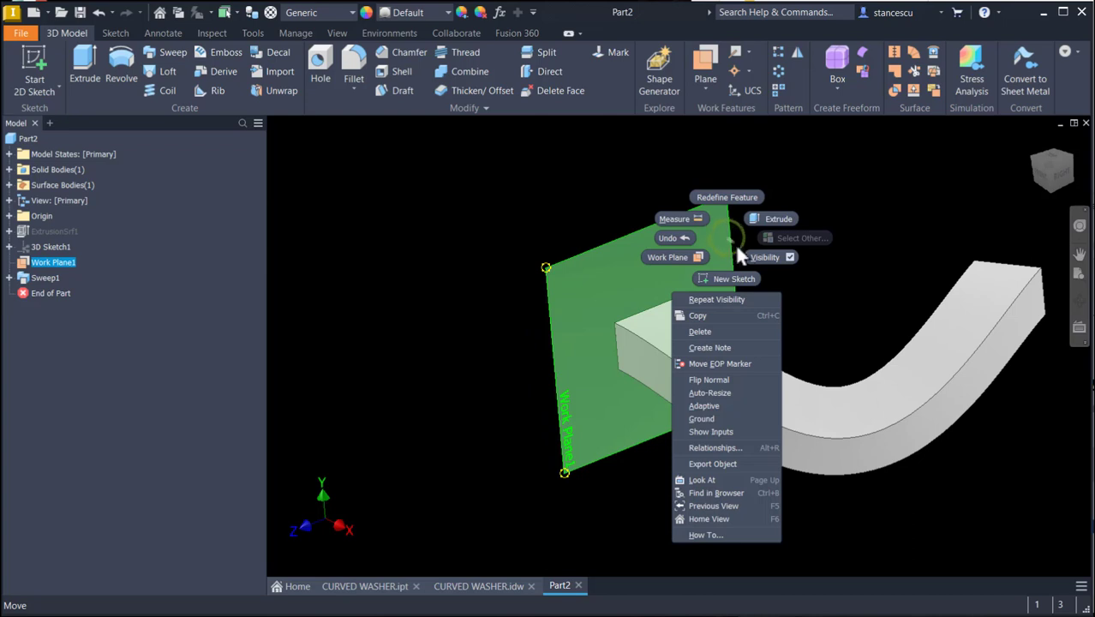
click(760, 256)
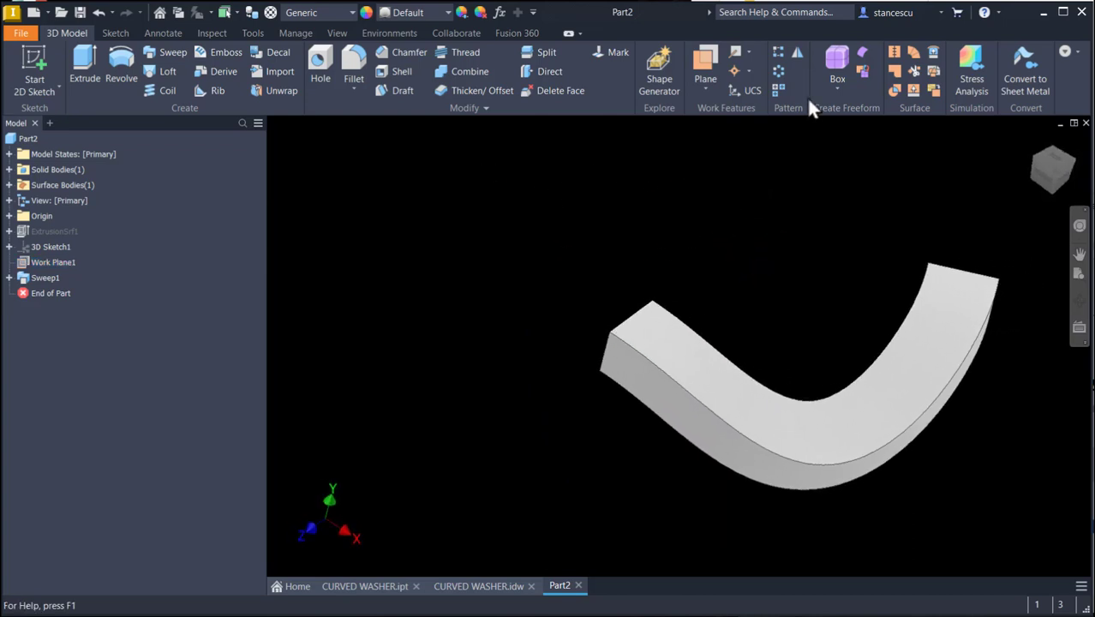
Circularly pattern the sweep around the origin Y axis with 3 occurrences over 360 degrees.
click(776, 73)
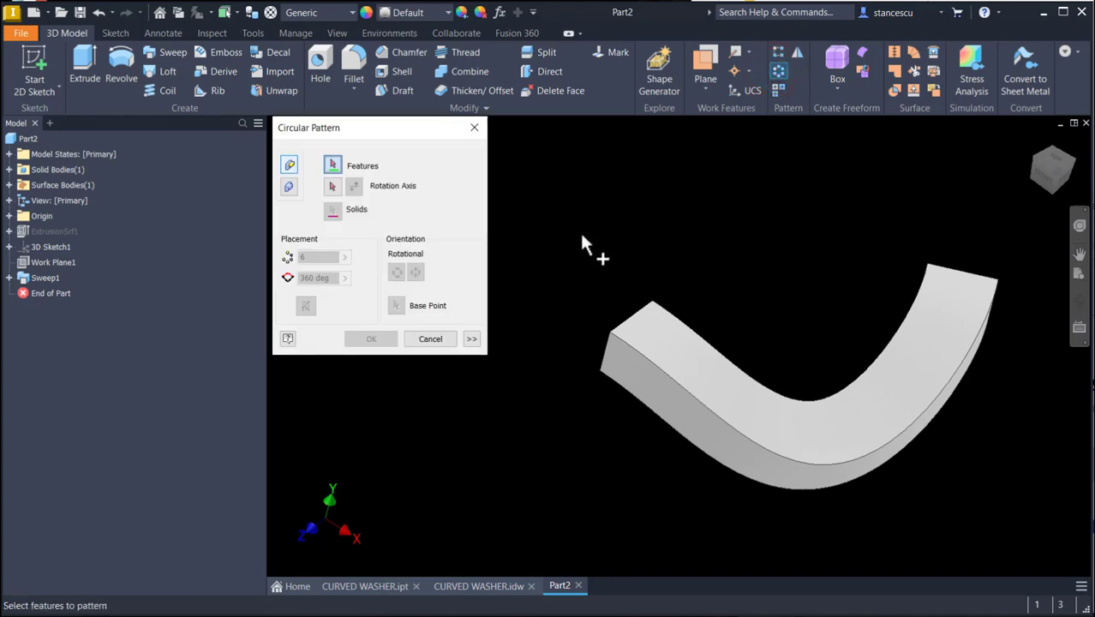
click(711, 373)
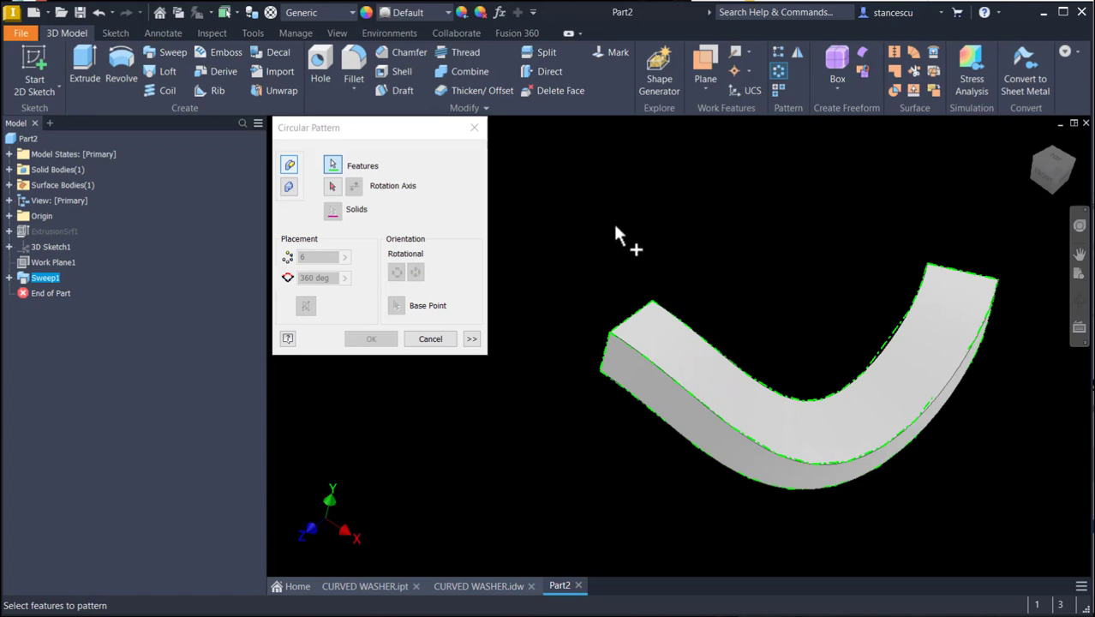
click(333, 188)
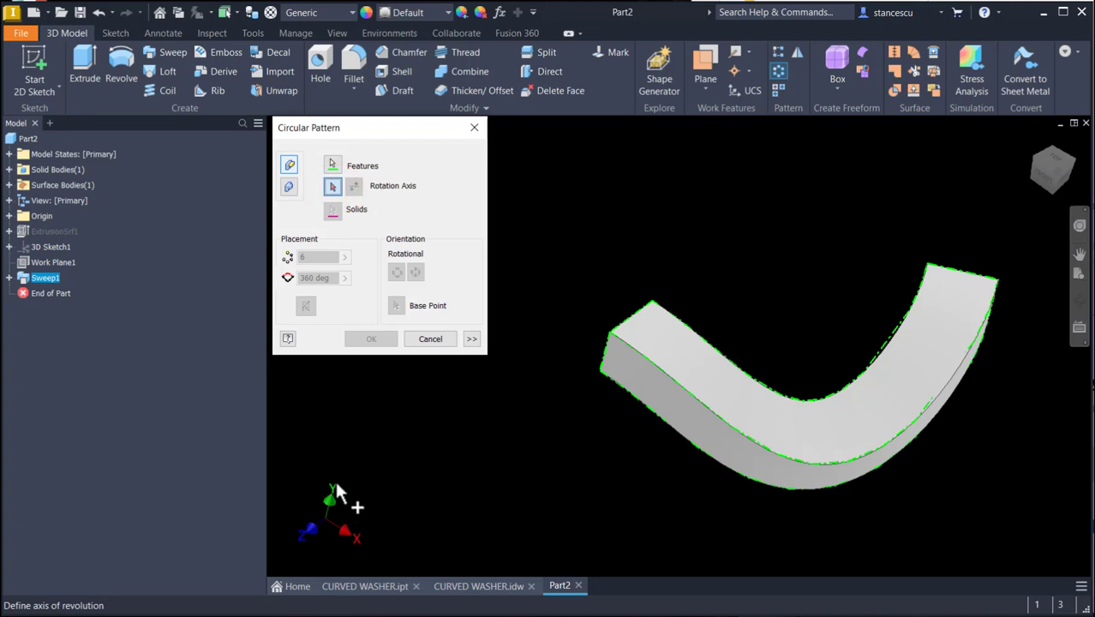
click(9, 216)
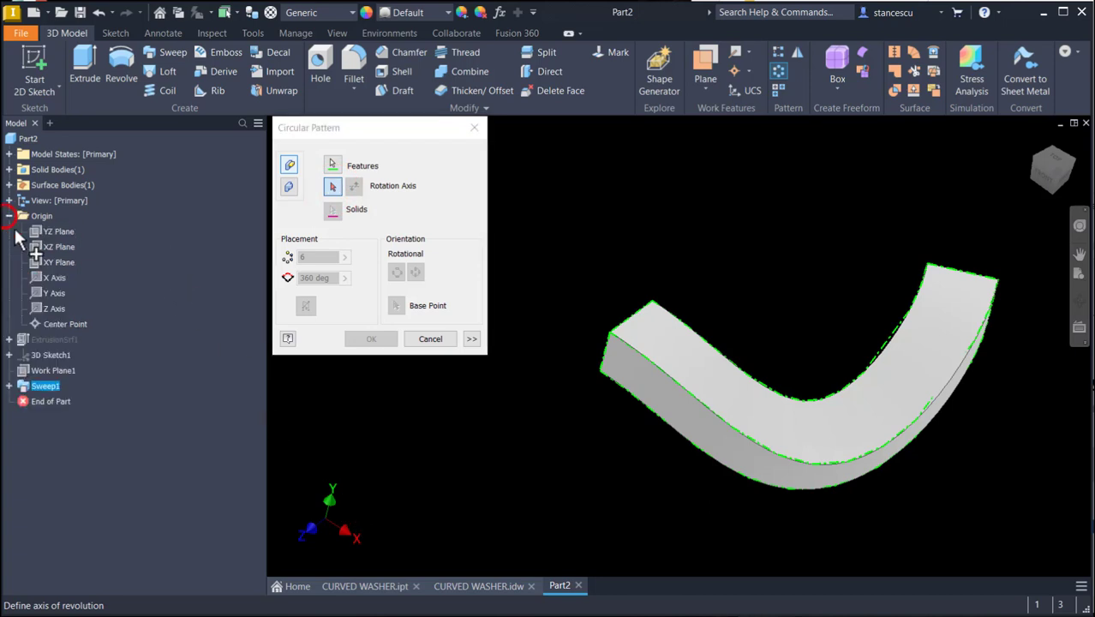
click(43, 292)
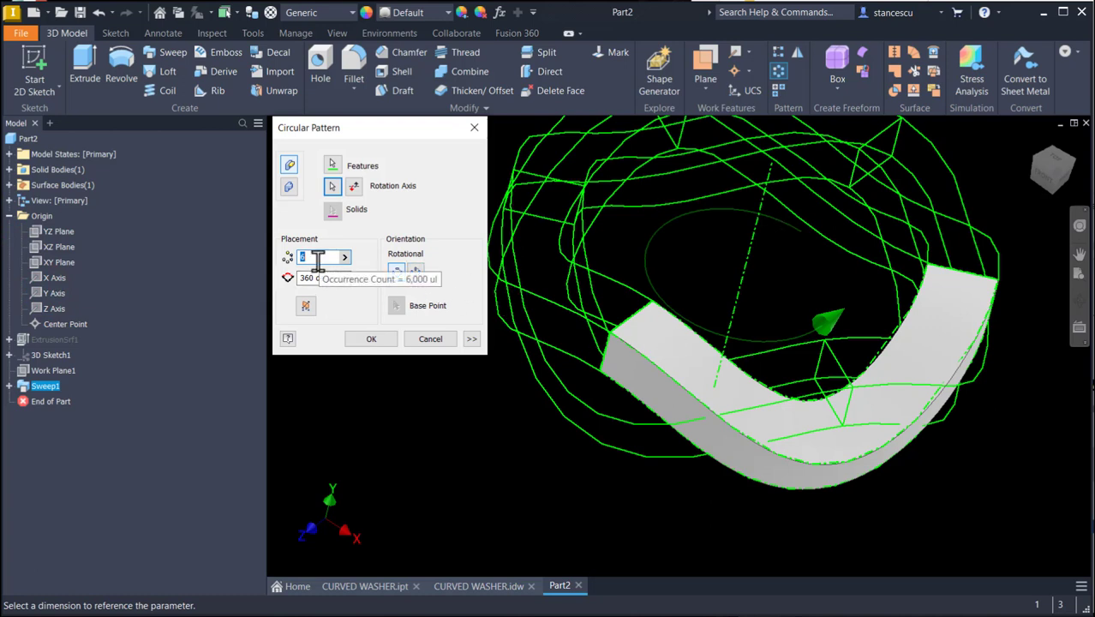
text(3)
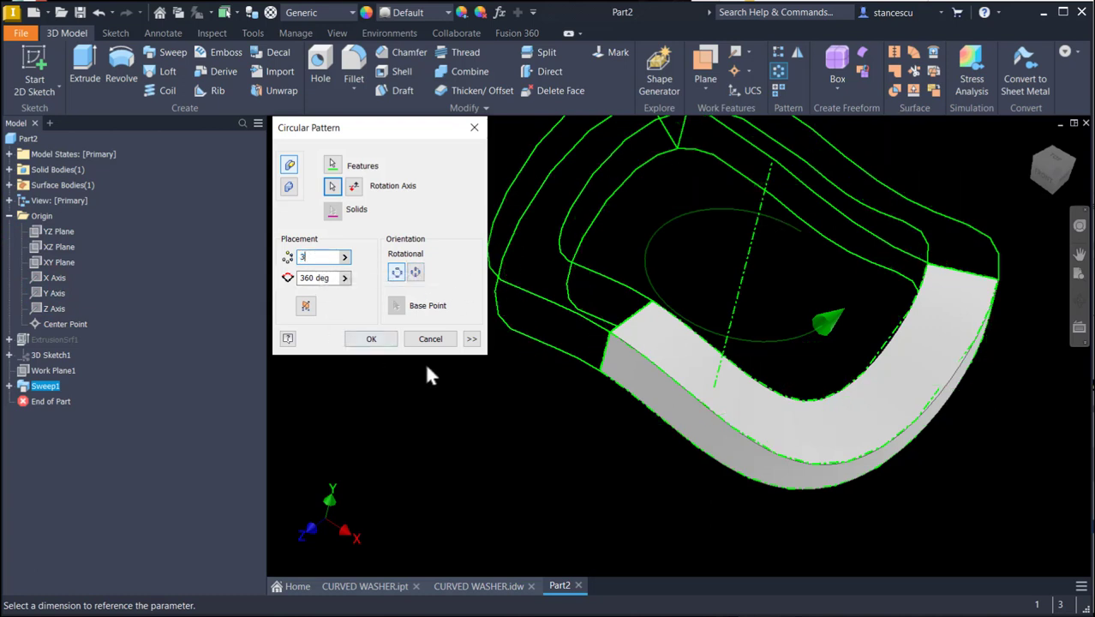
click(374, 339)
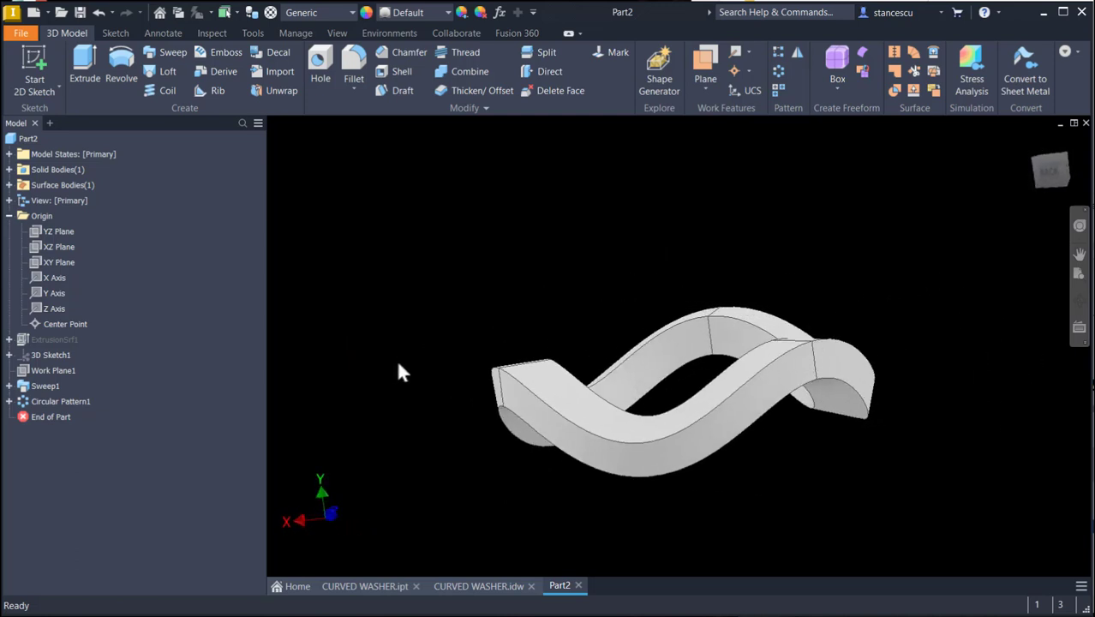
Examine the patterned washer's shape in the isometric, top, front and side views.
key(F6)
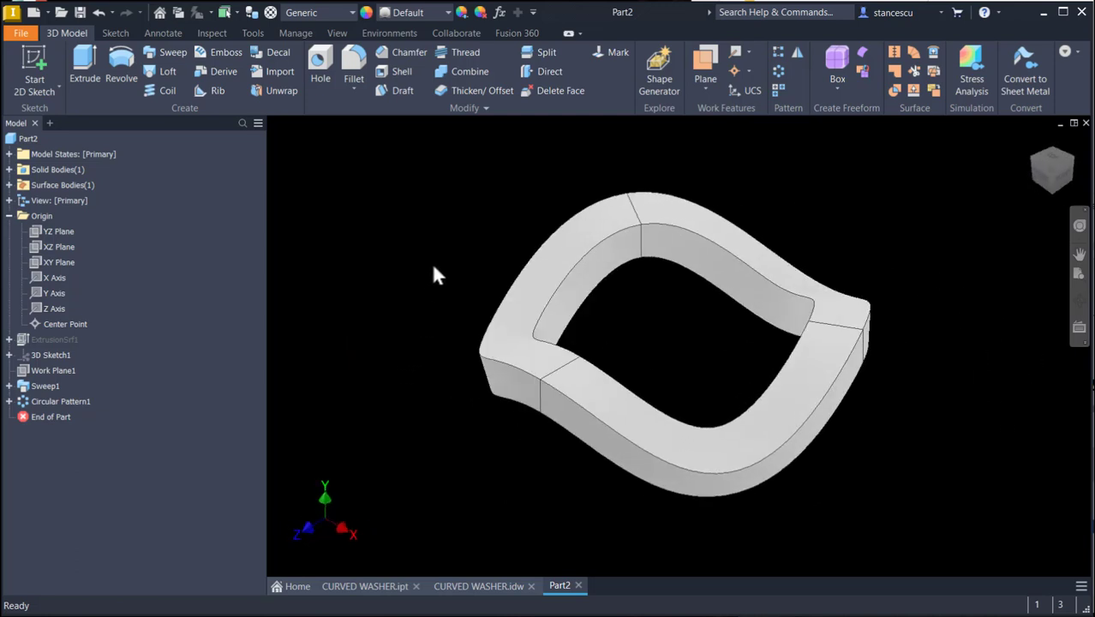
click(1049, 157)
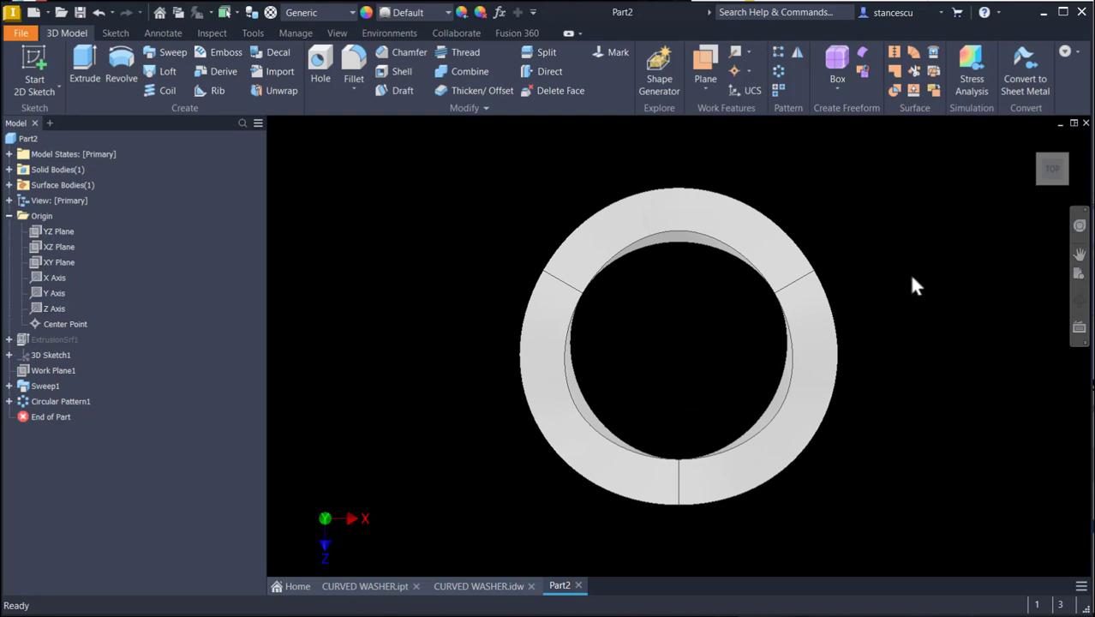
scroll(690, 270, up, 3)
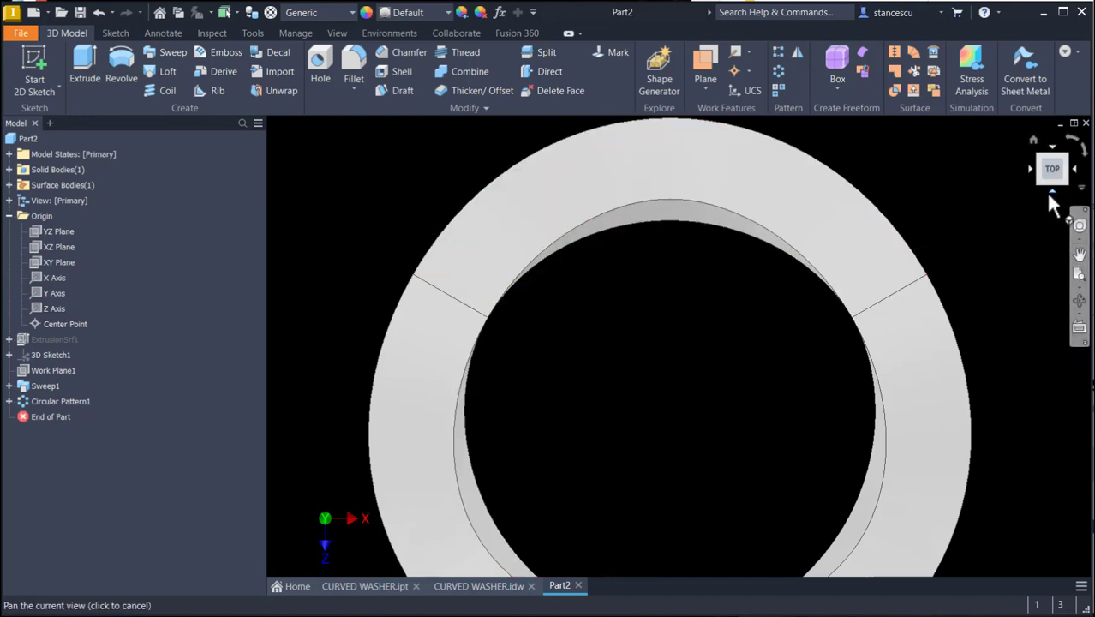
click(1051, 191)
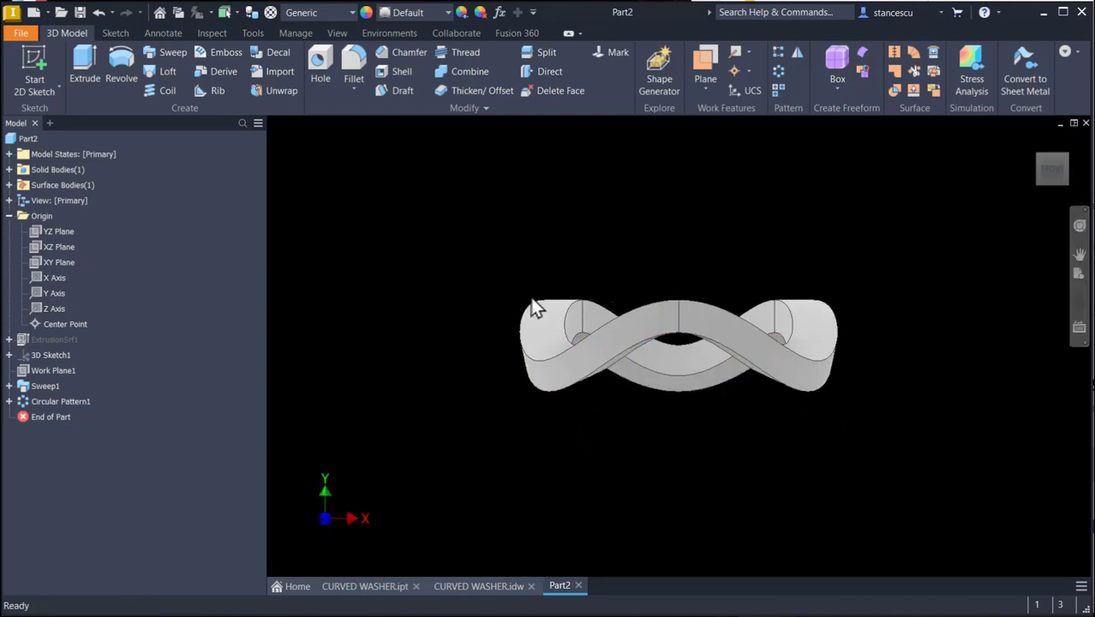
scroll(572, 299, up, 3)
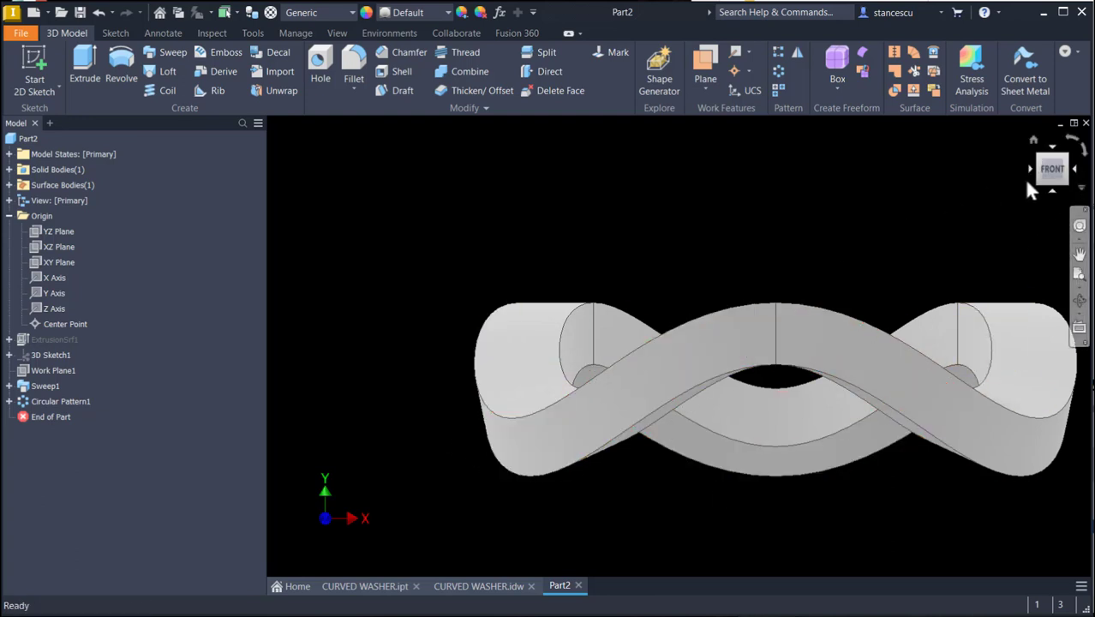
click(1075, 170)
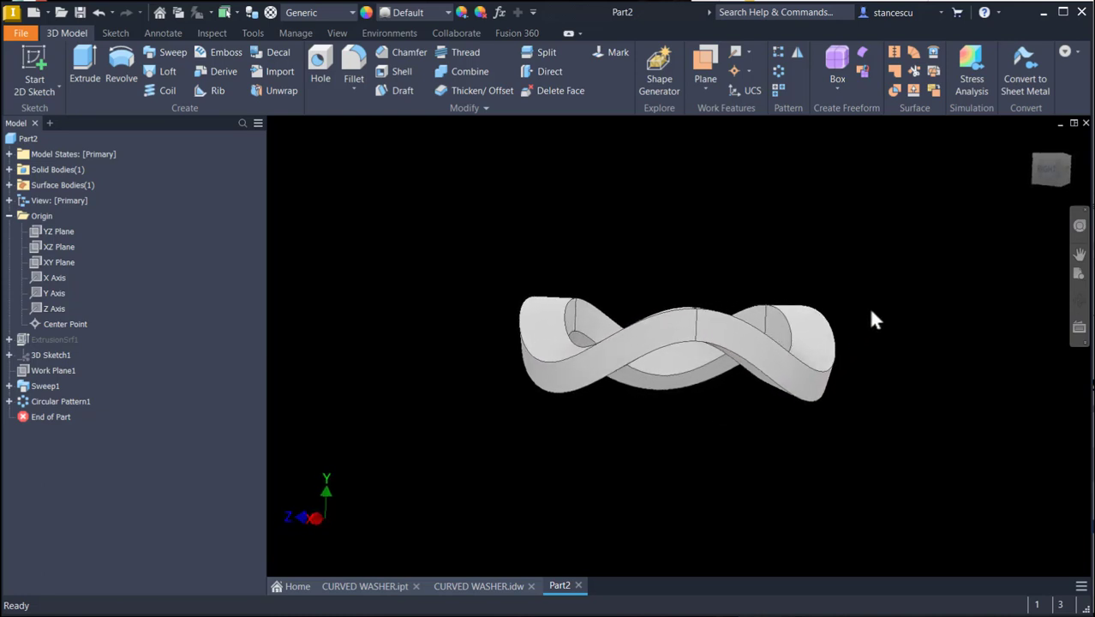
shift+middle_drag(872, 319, 521, 222)
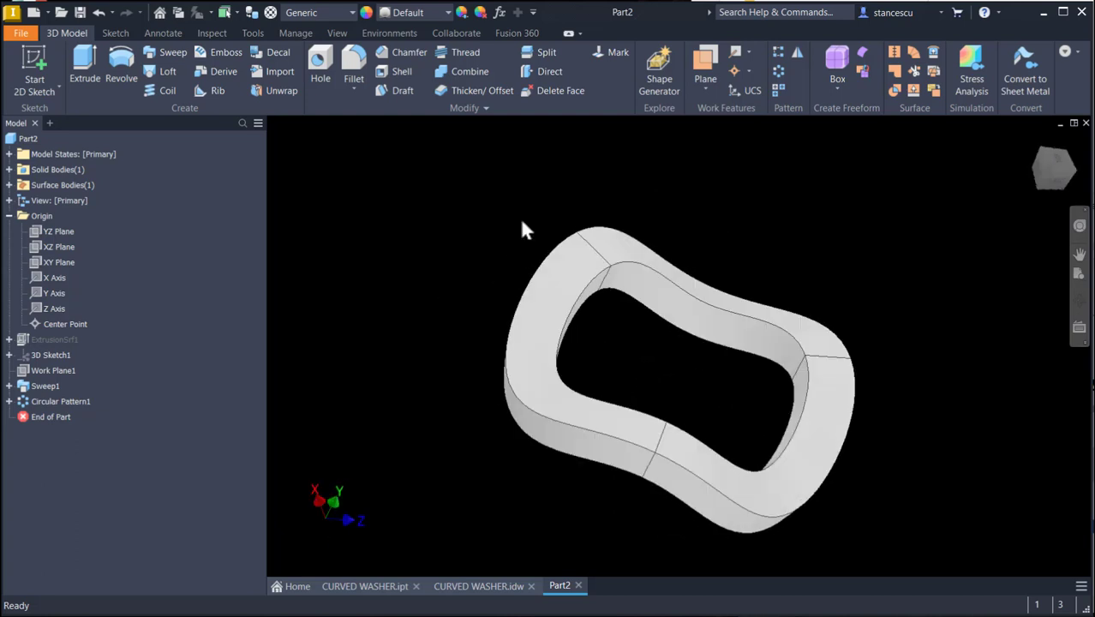
key(F6)
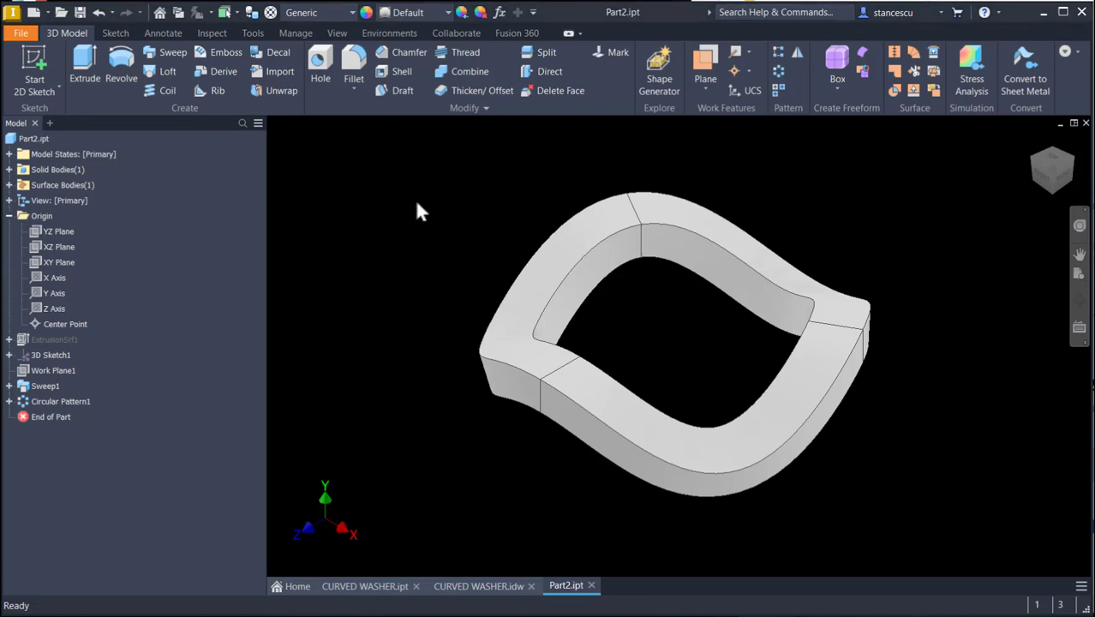
Delete the circular pattern and the sweep, keeping the sweep's consumed rectangular profile sketch.
right_click(47, 400)
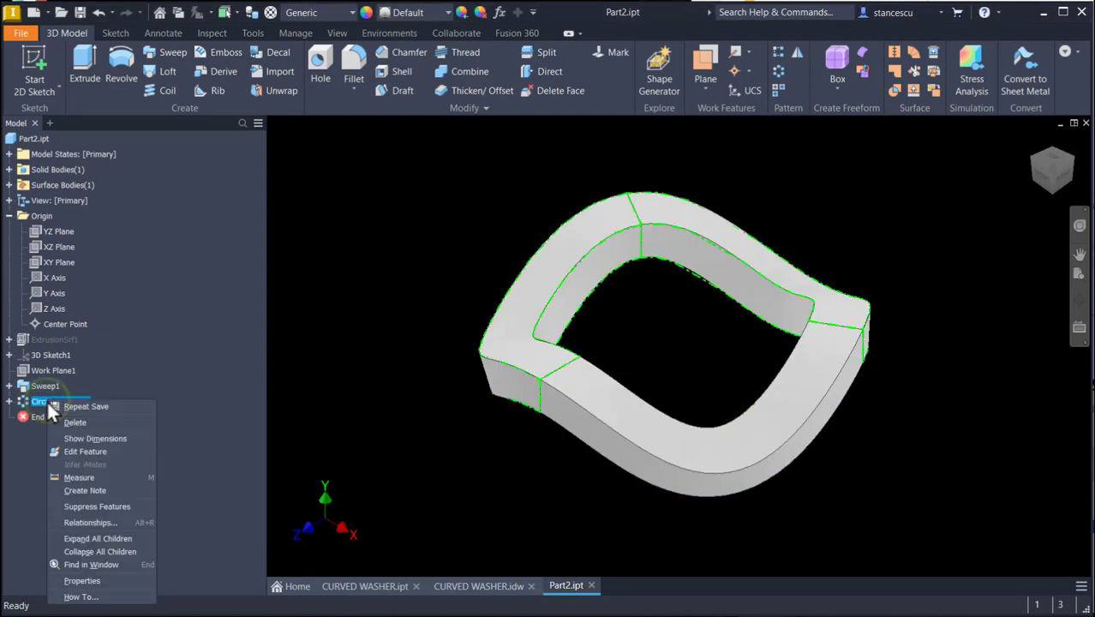
click(87, 426)
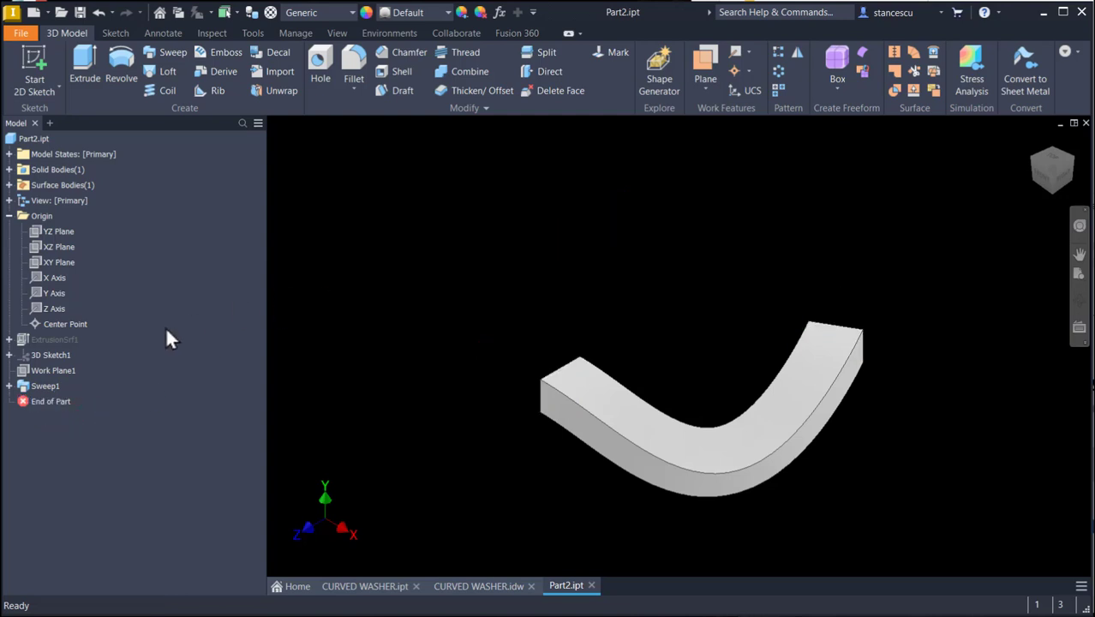
right_click(28, 389)
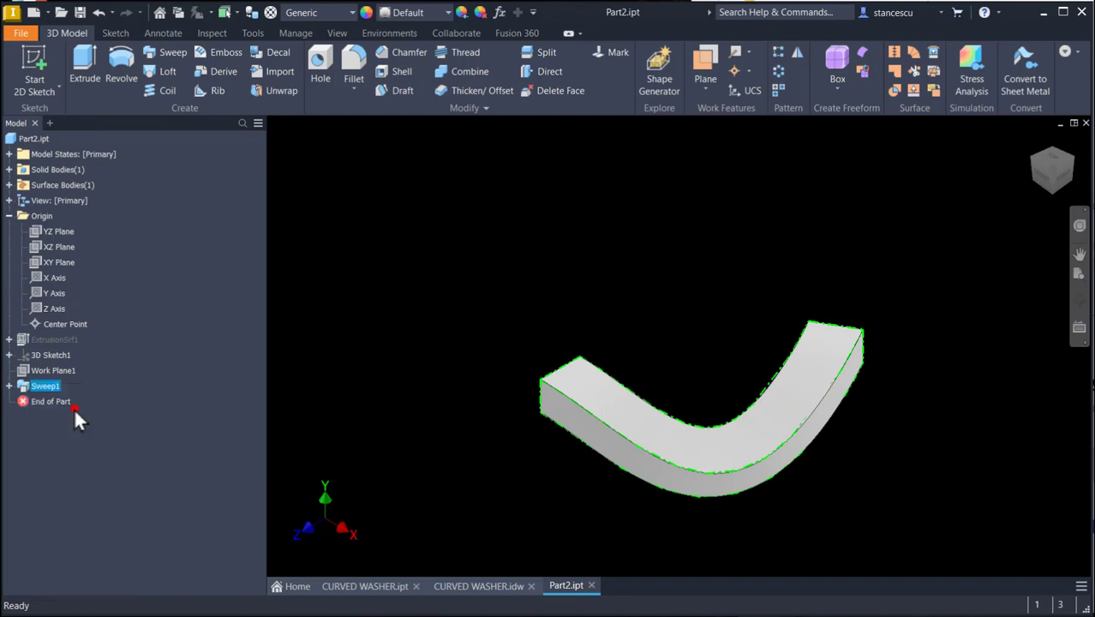
click(53, 407)
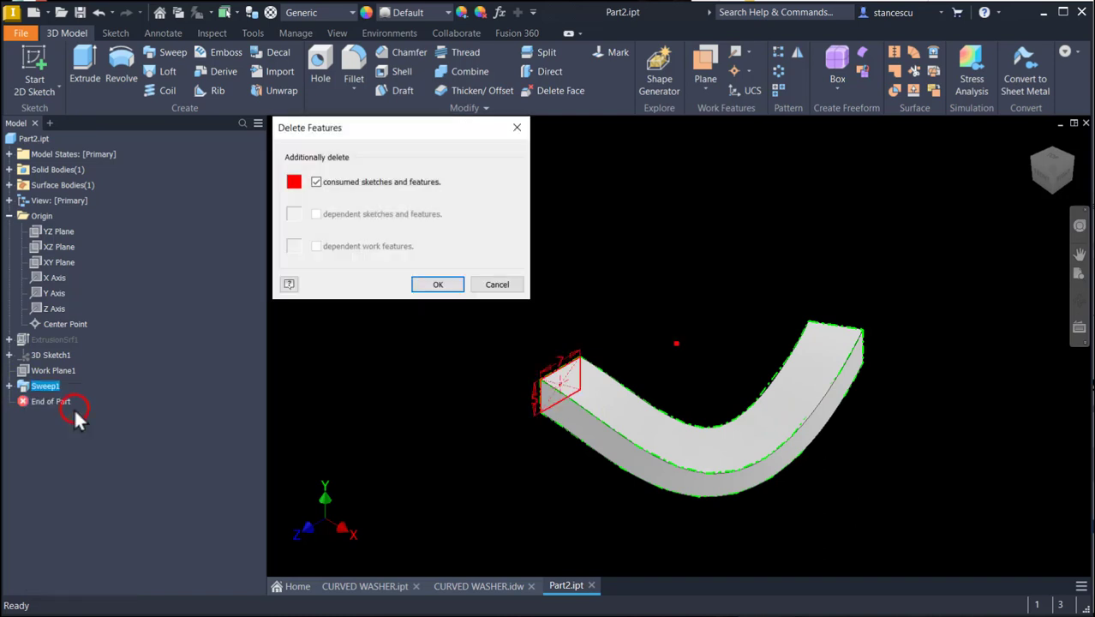
click(316, 182)
click(436, 285)
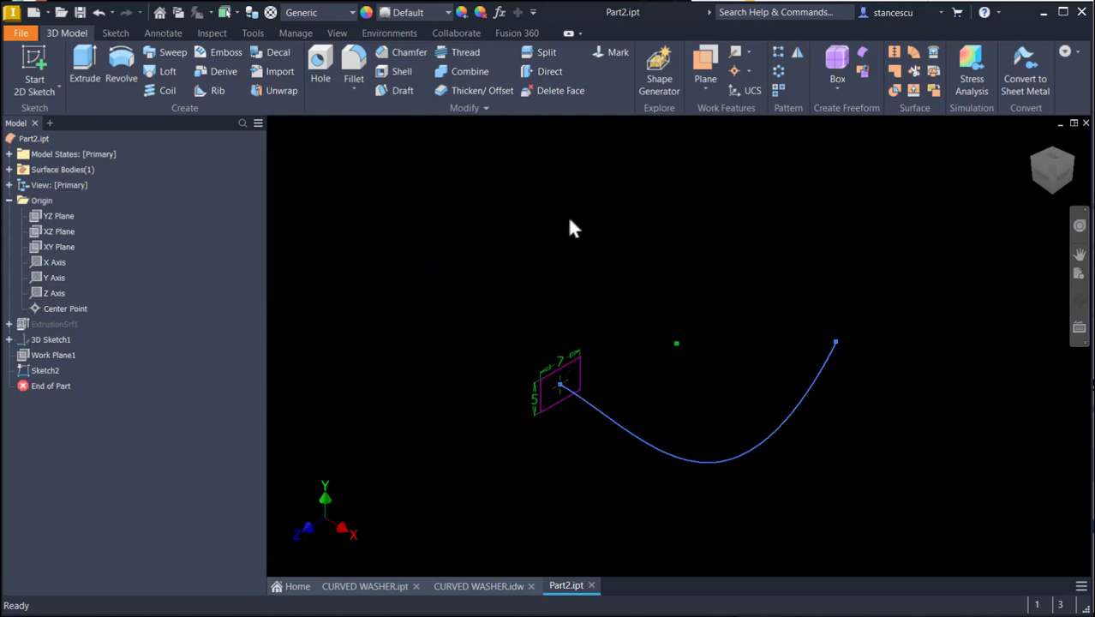
key(F6)
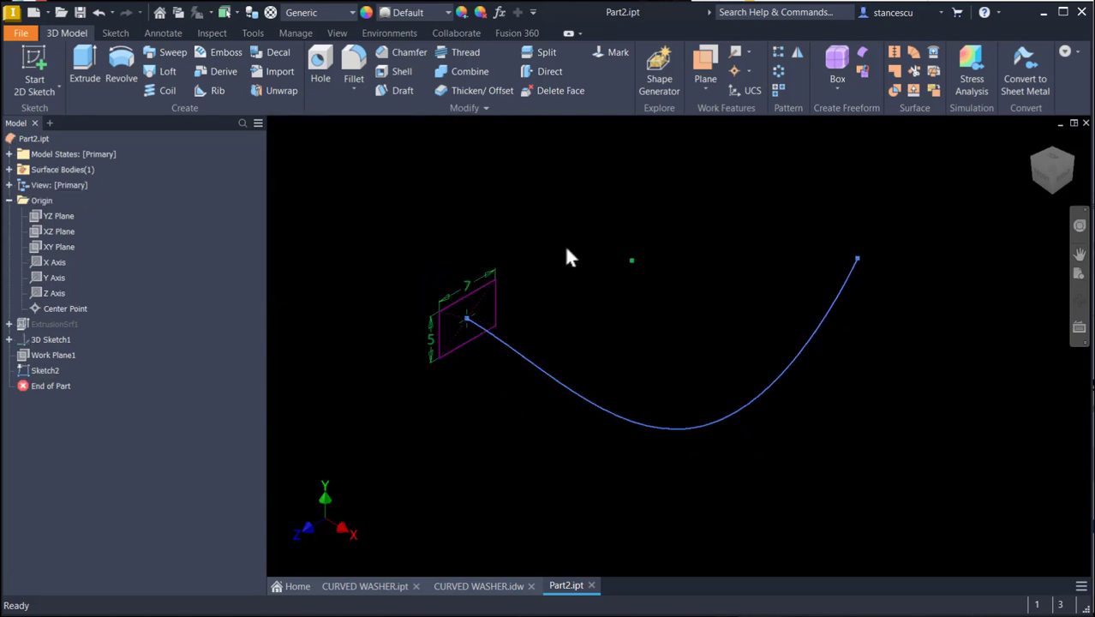
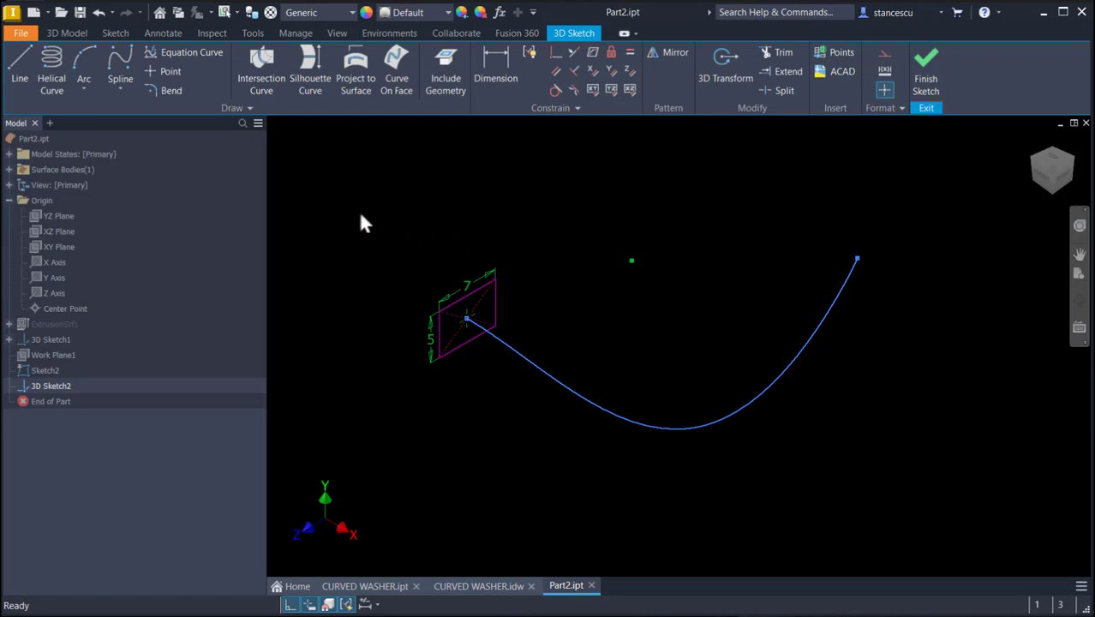
Start a Cartesian equation curve in the 3D sketch with x(t) = 48/2*sin(t) and y(t) = 4*cos(3*t)+5/2.
click(184, 55)
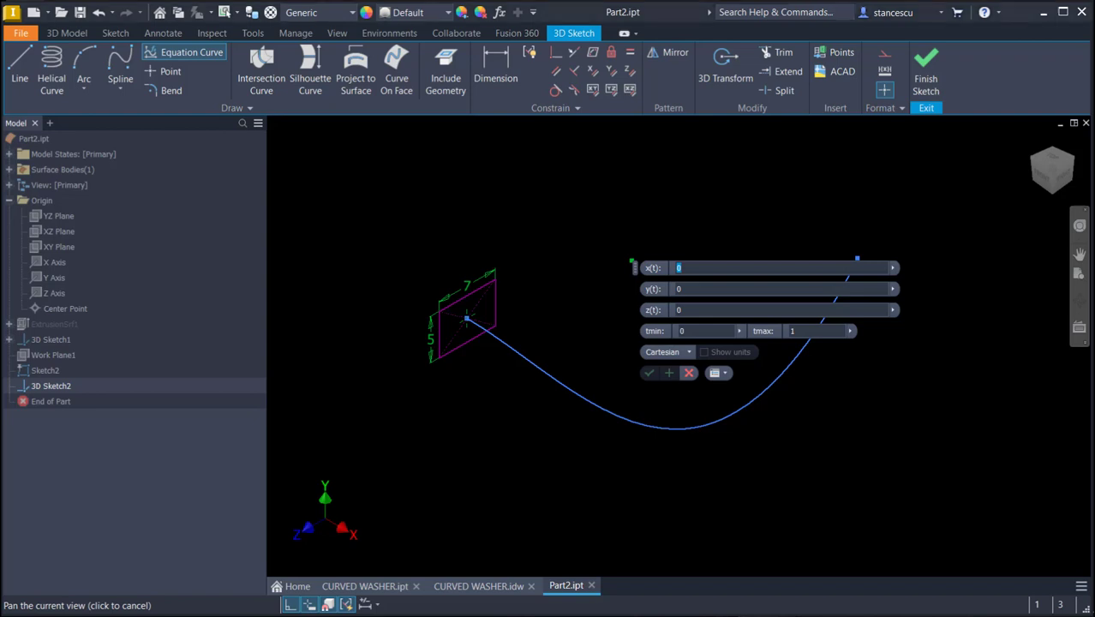
key(ctrl+c)
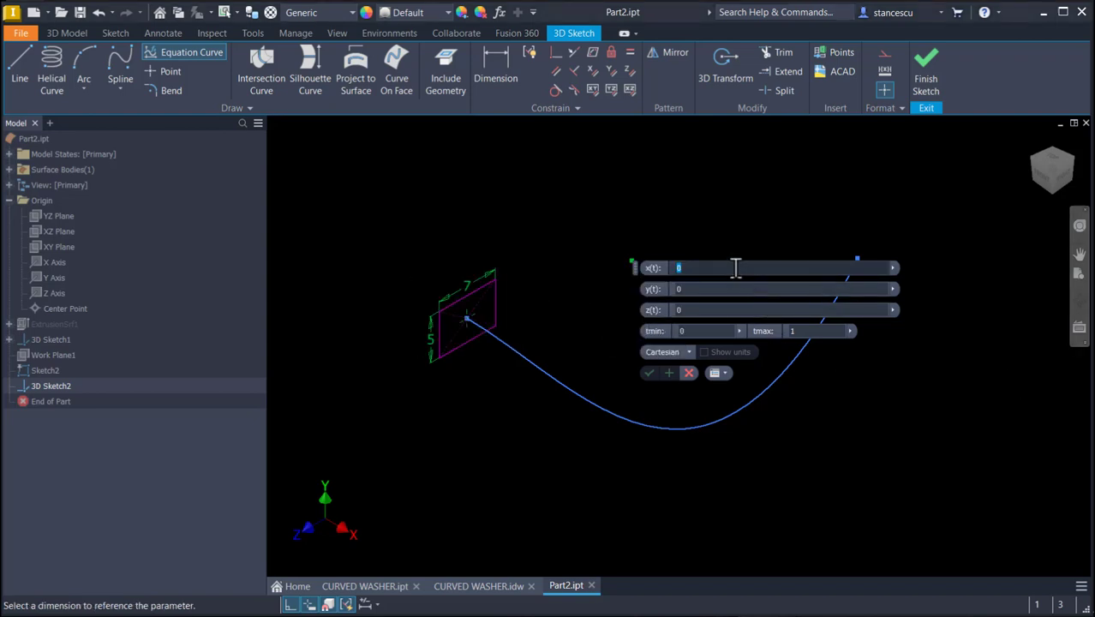
drag(736, 268, 648, 267)
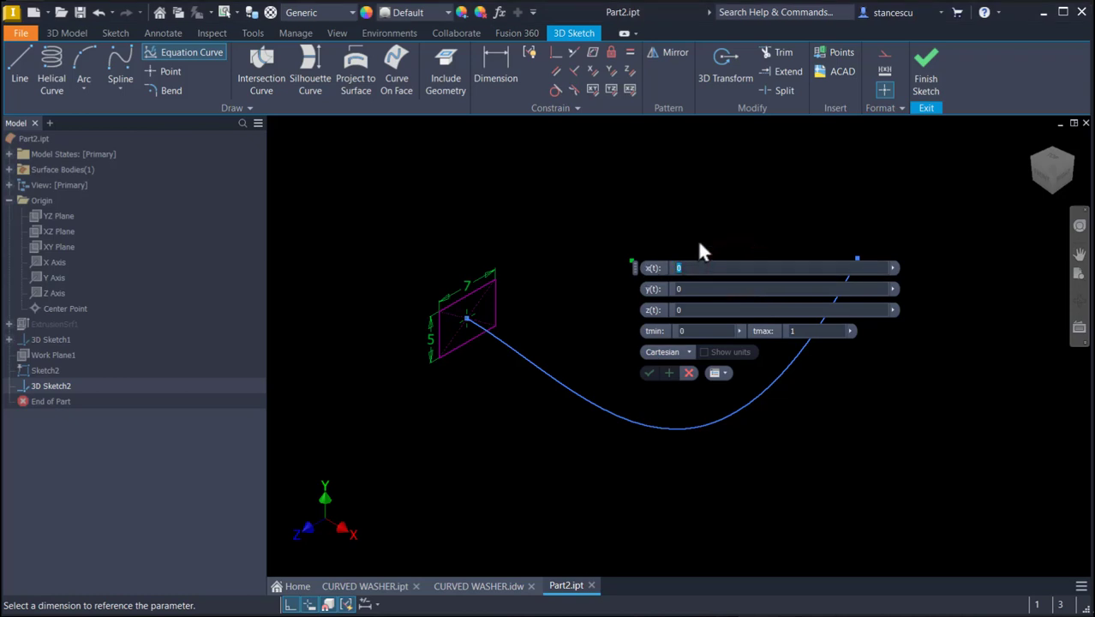
key(ctrl+v)
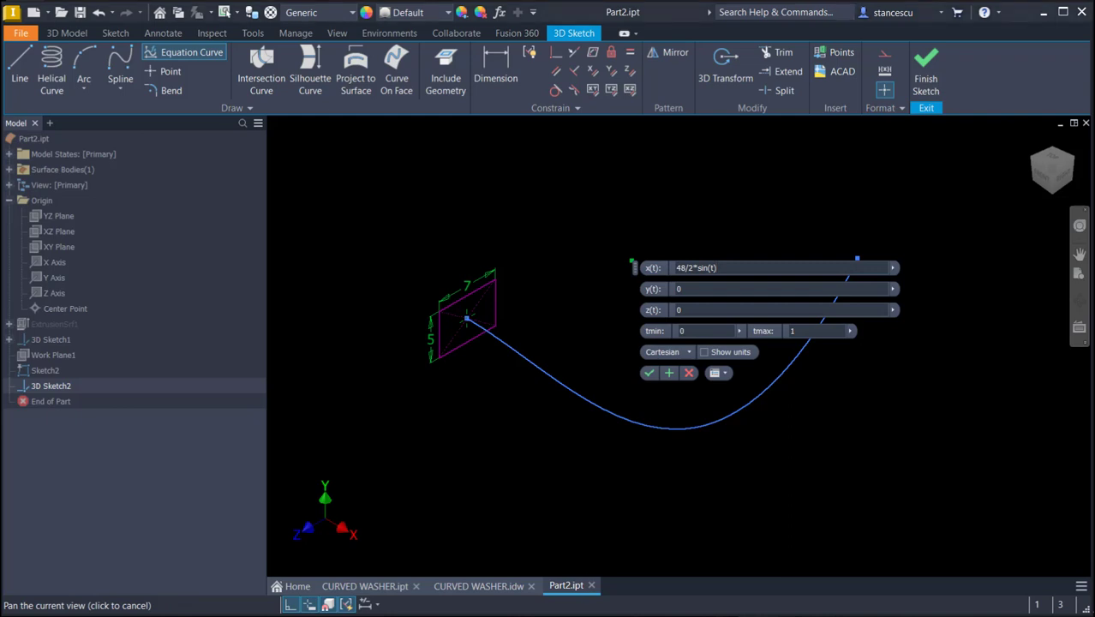
key(ctrl+c)
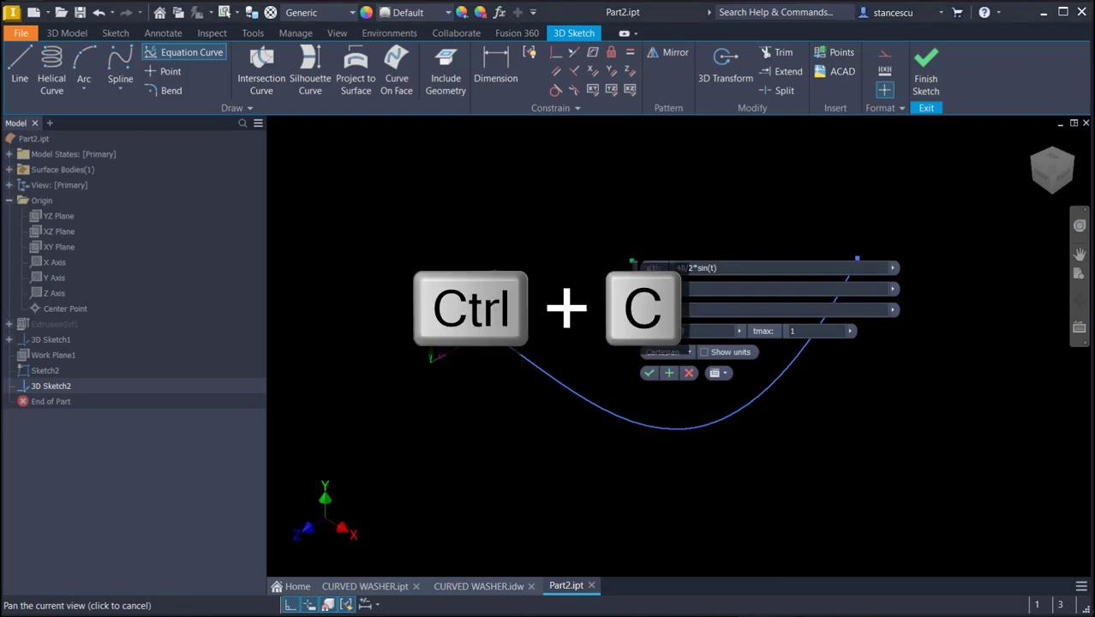
click(739, 289)
key(ctrl+v)
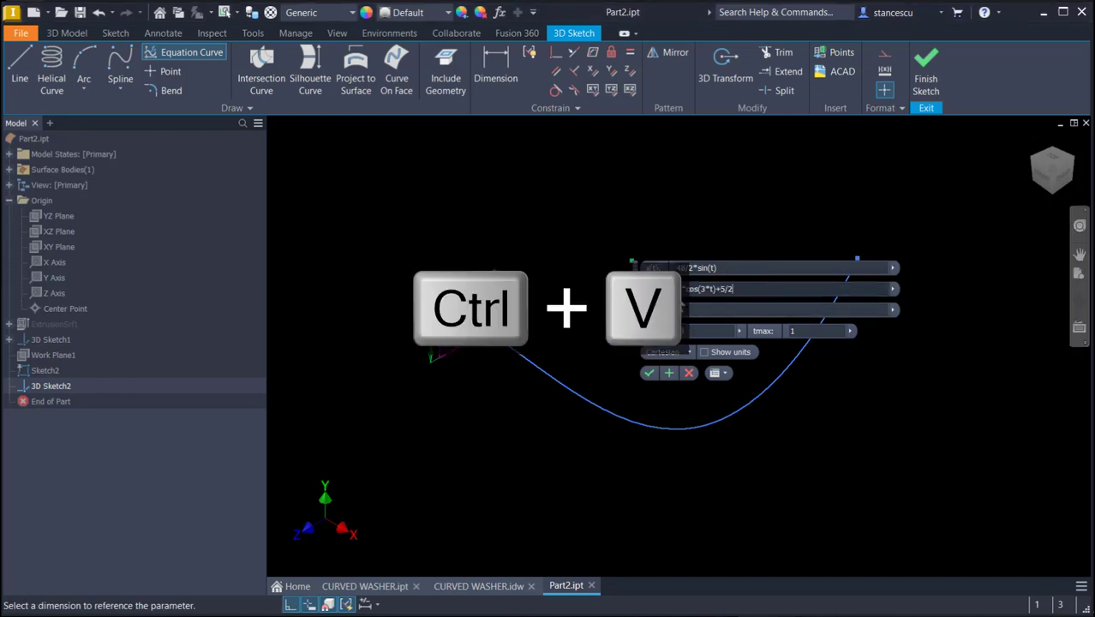
Set the equation curve's tmax to 120 and z(t) to 48/2*cos(t), and create the curve.
double_click(797, 330)
text(120)
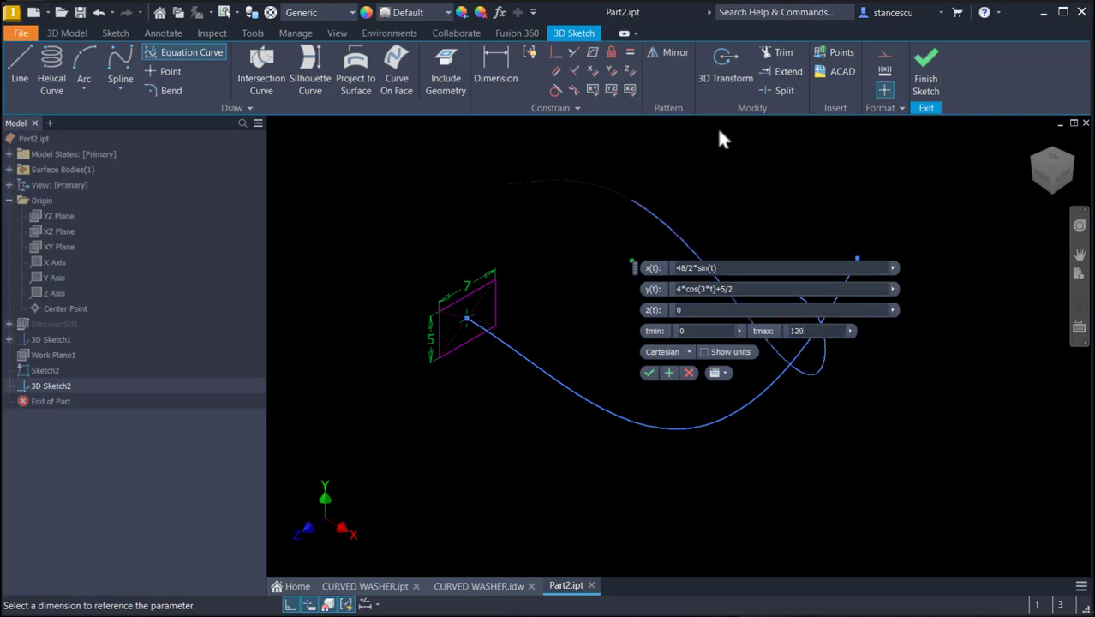
middle_drag(685, 402, 686, 403)
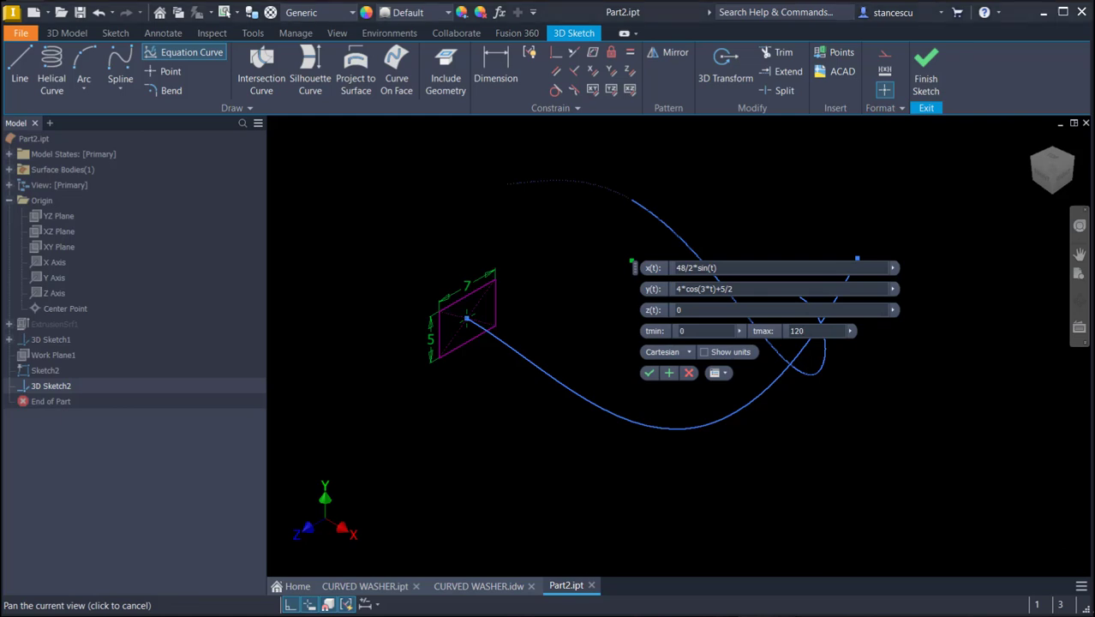
key(ctrl+c)
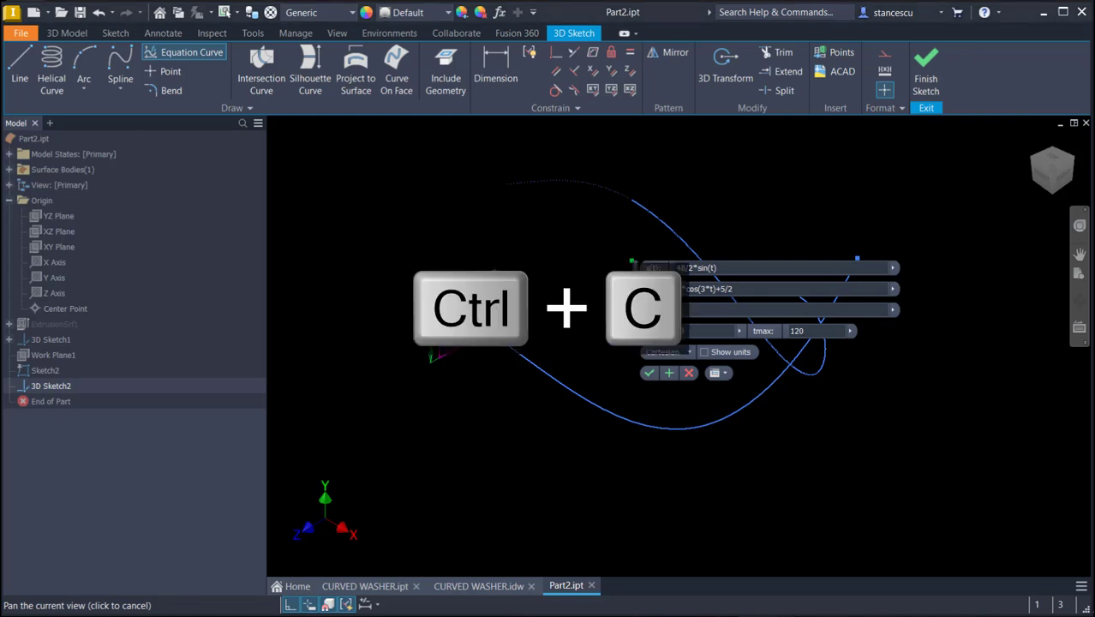
click(718, 309)
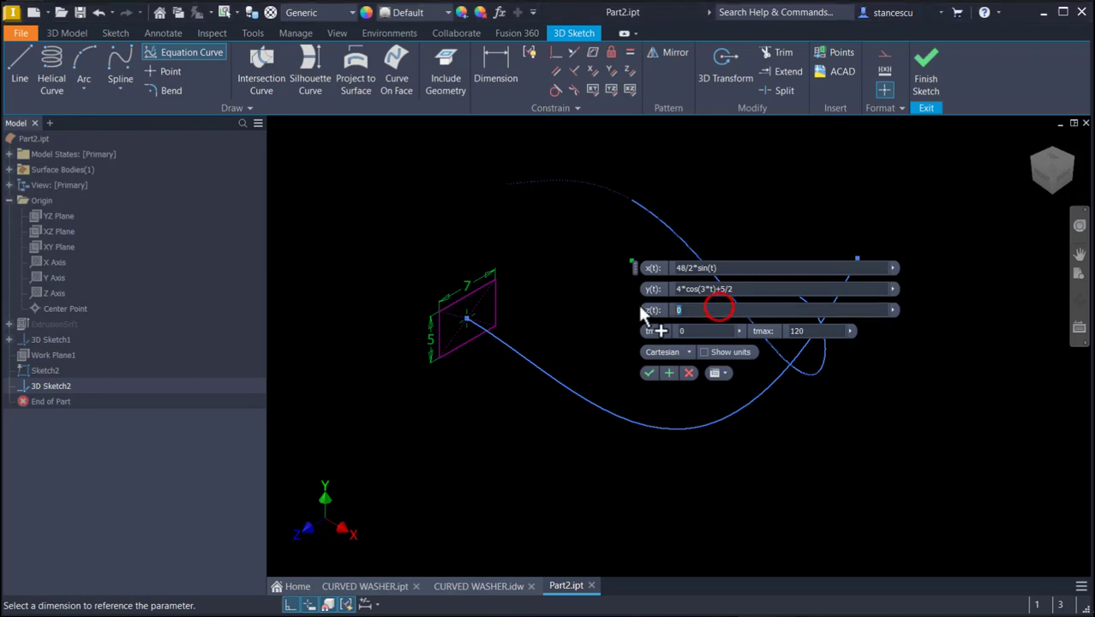
key(ctrl+v)
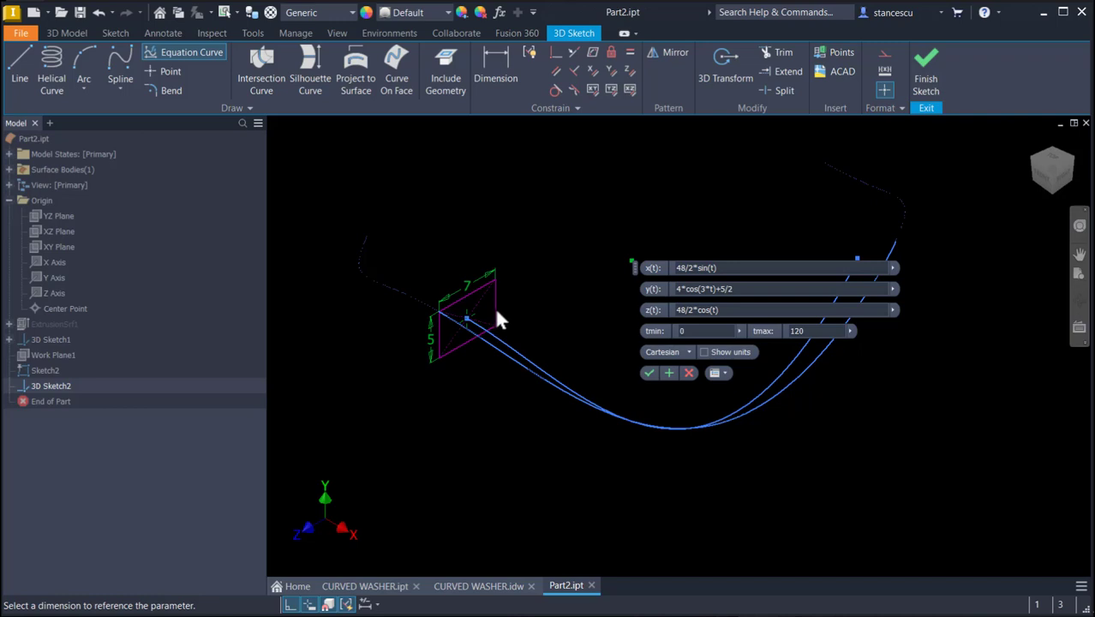
click(649, 373)
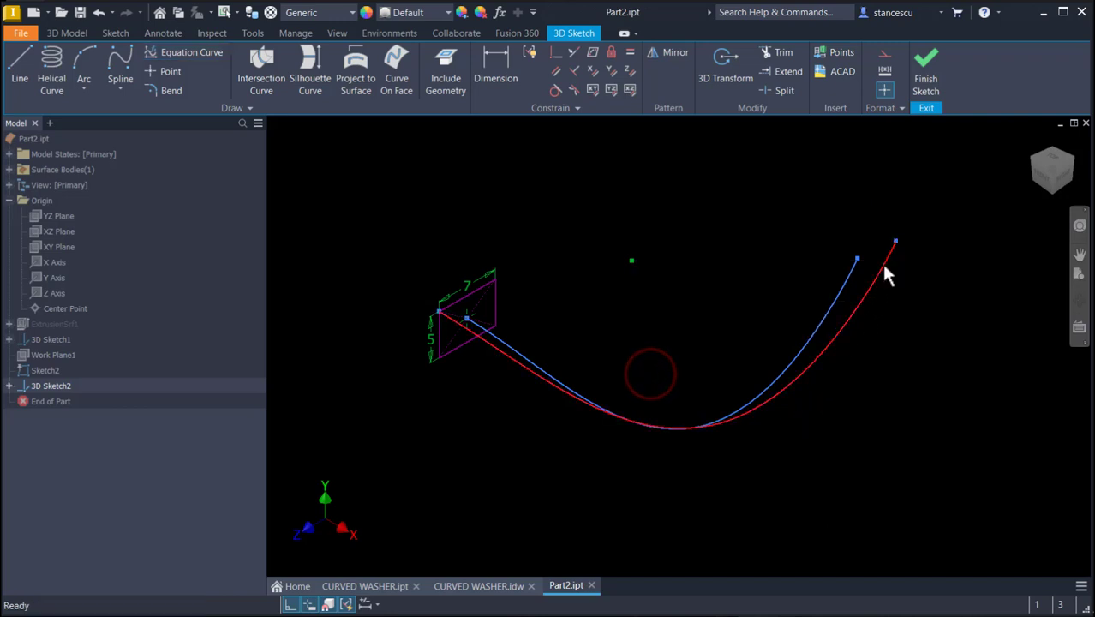
shift+middle_drag(901, 340, 891, 403)
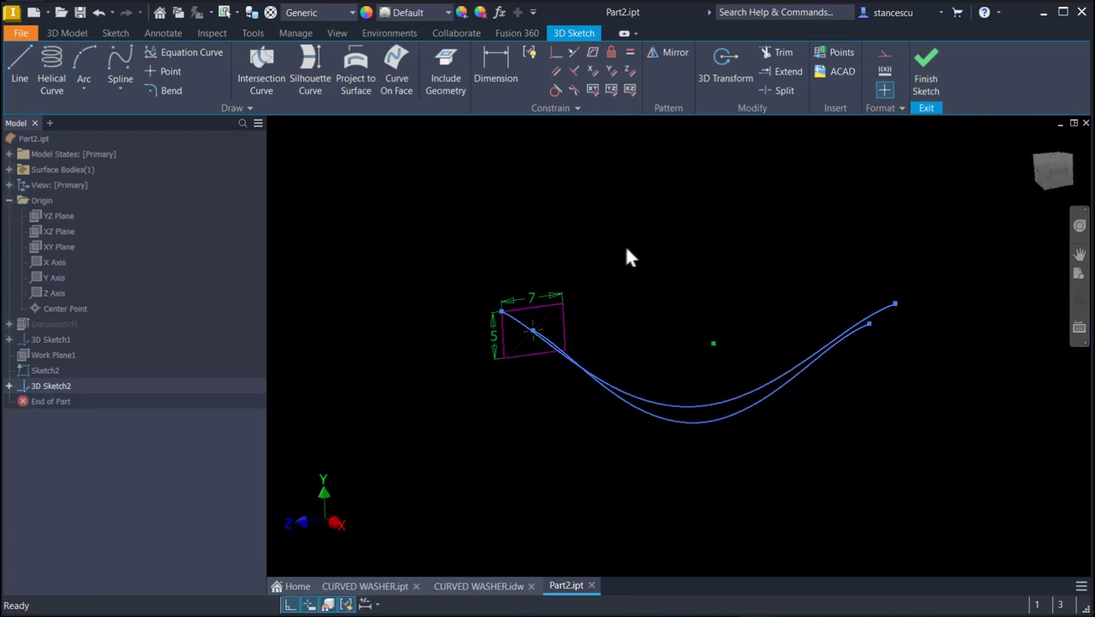
Finish the current 3D sketch and start a Cartesian equation curve with x(t) = 48/2*sin(t) in a new 3D sketch.
key(F6)
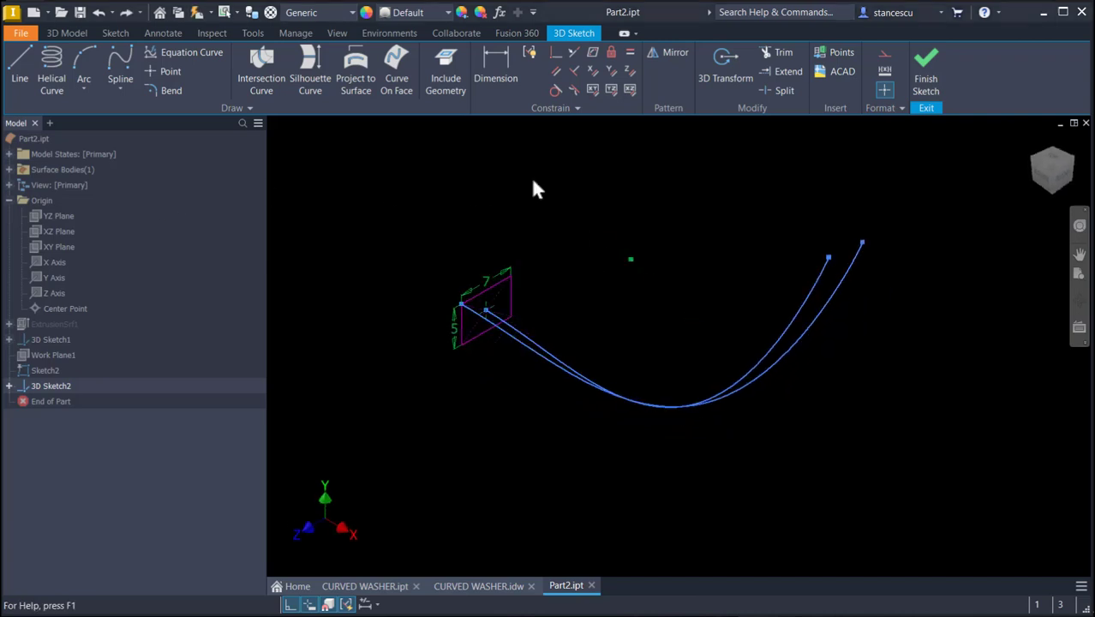
click(931, 75)
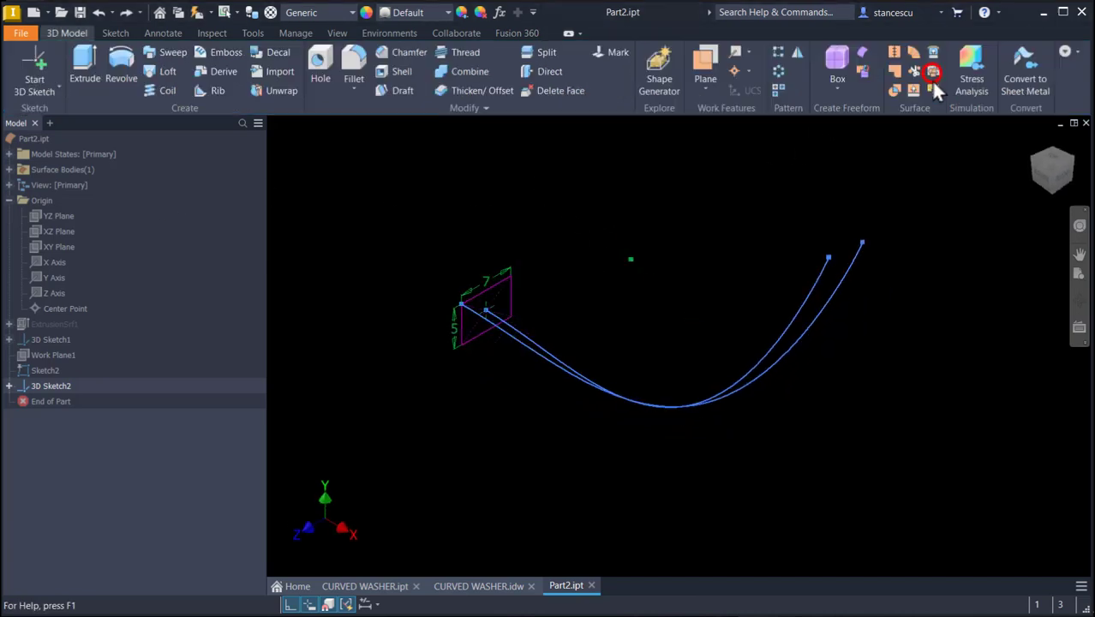
click(32, 91)
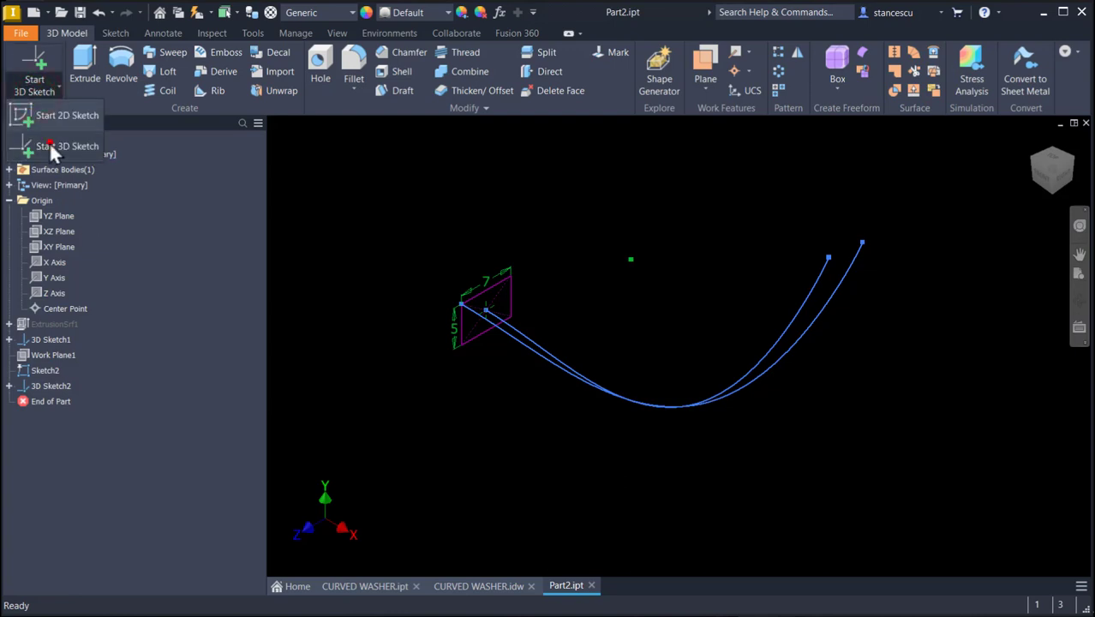
click(52, 146)
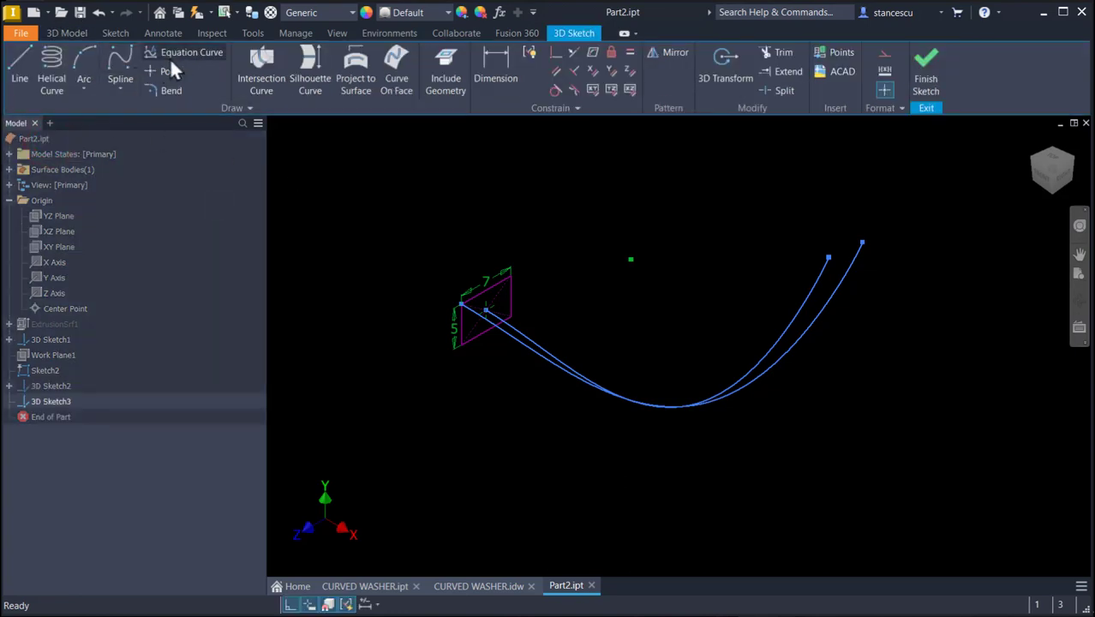
click(178, 57)
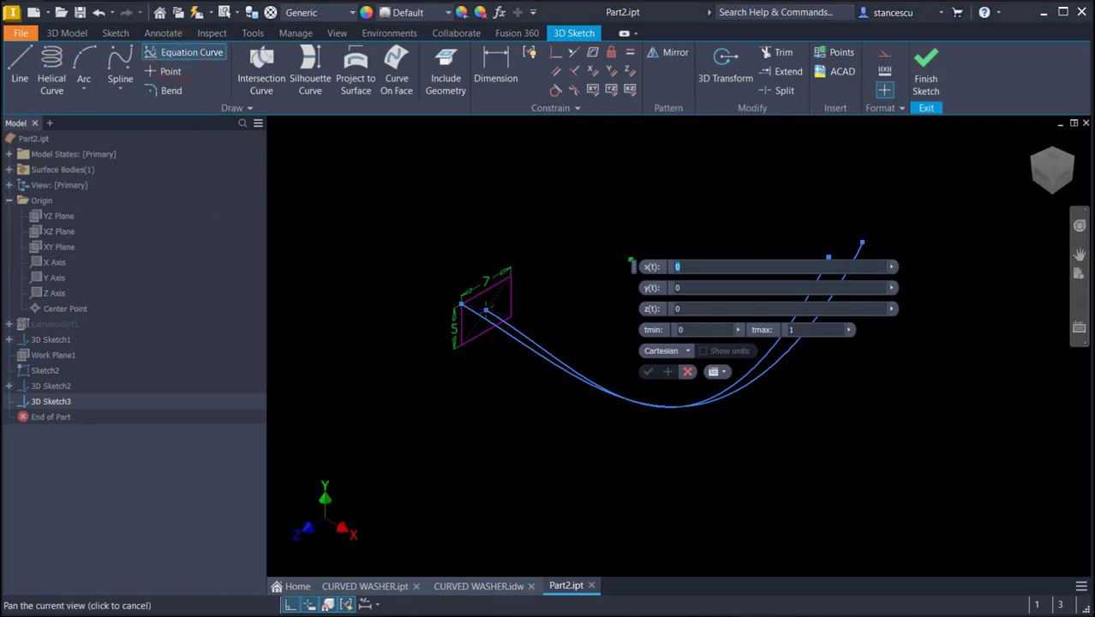
key(ctrl+c)
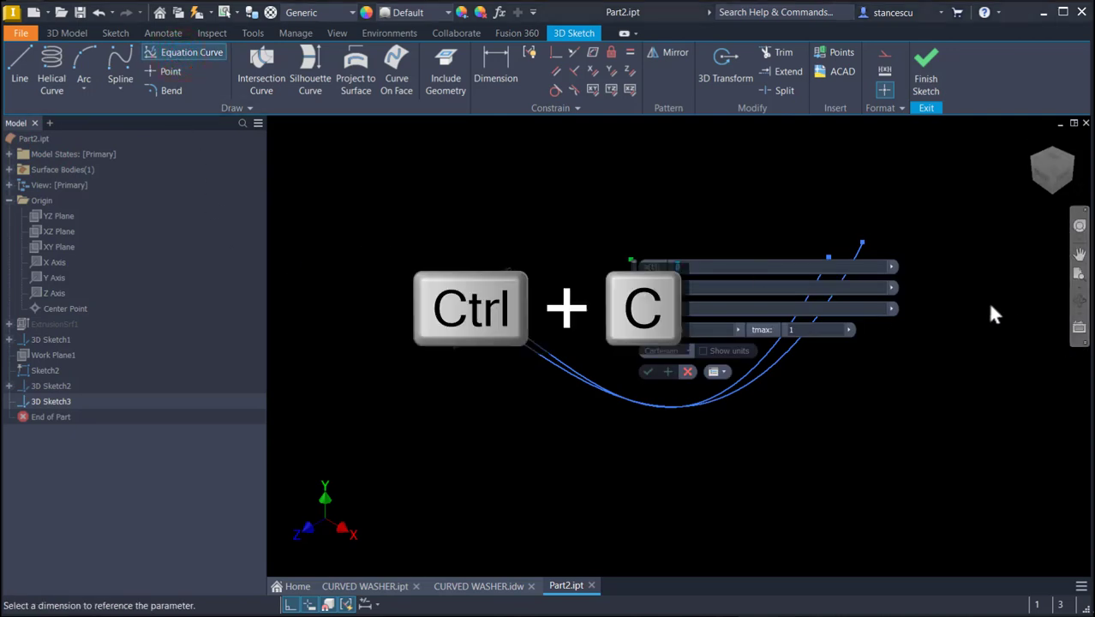
click(736, 270)
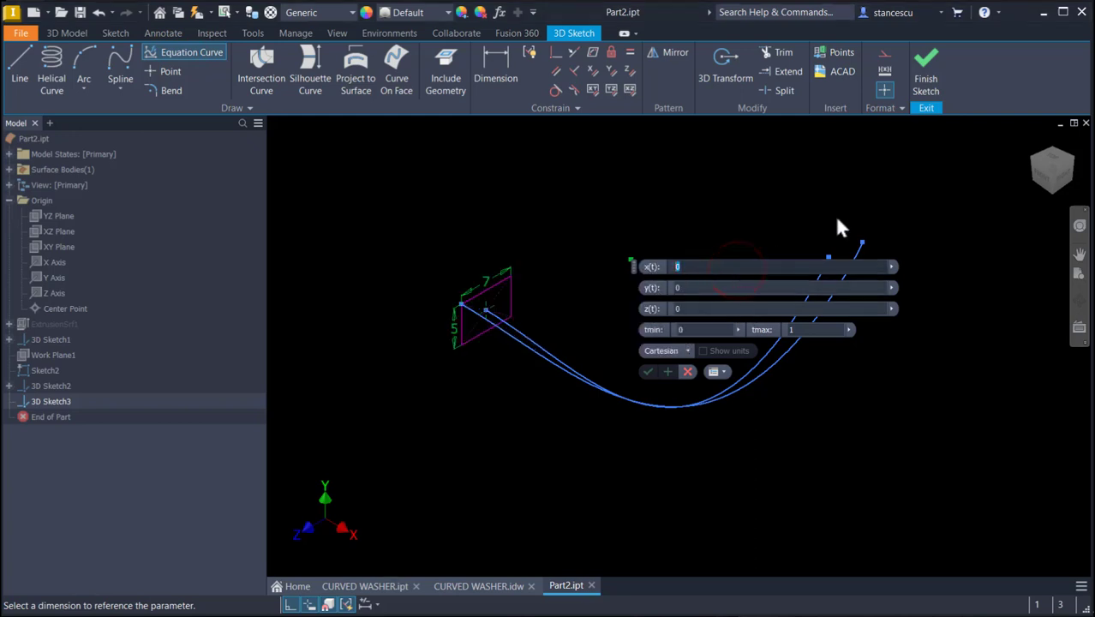
key(ctrl+v)
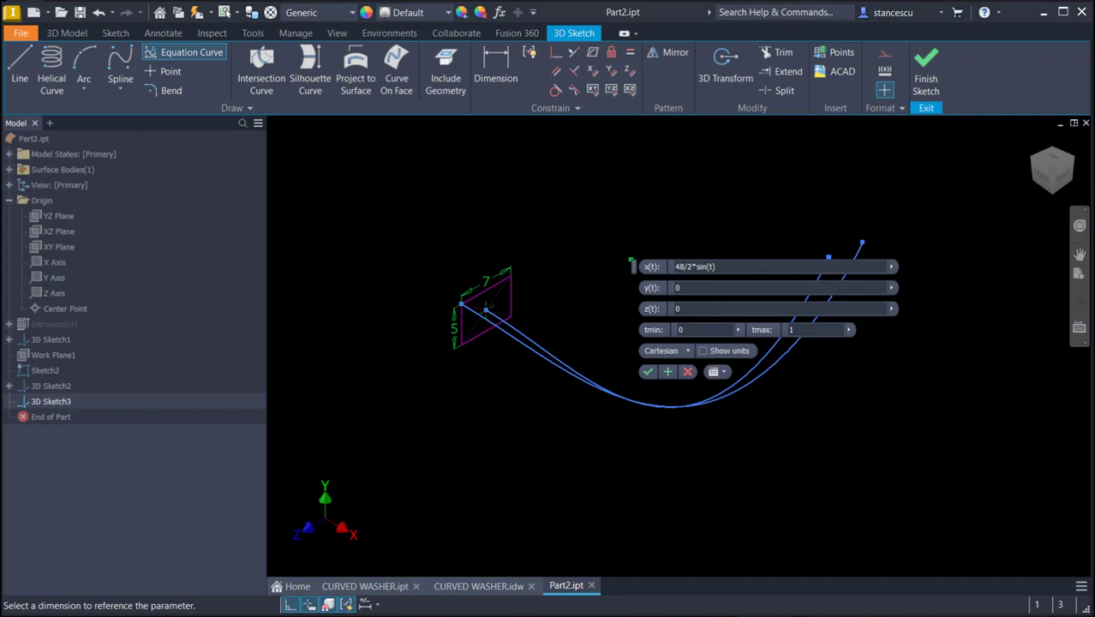
Set the equation curve's y(t) to 4*cos(3*t)-5/2 and z(t) to 48/2*cos(t).
key(ctrl+c)
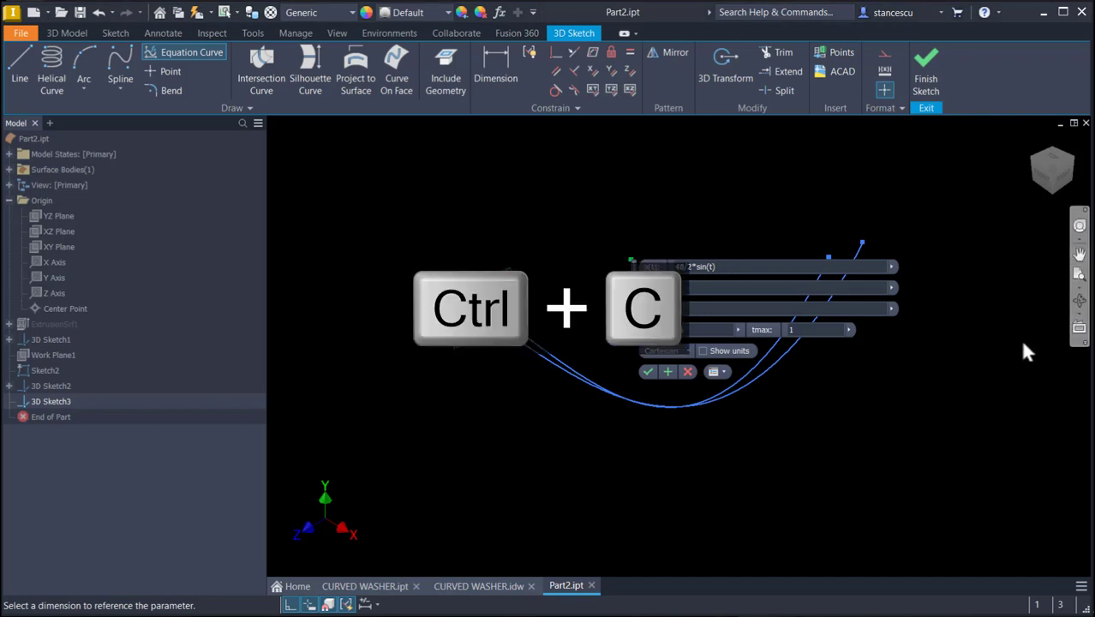
click(718, 287)
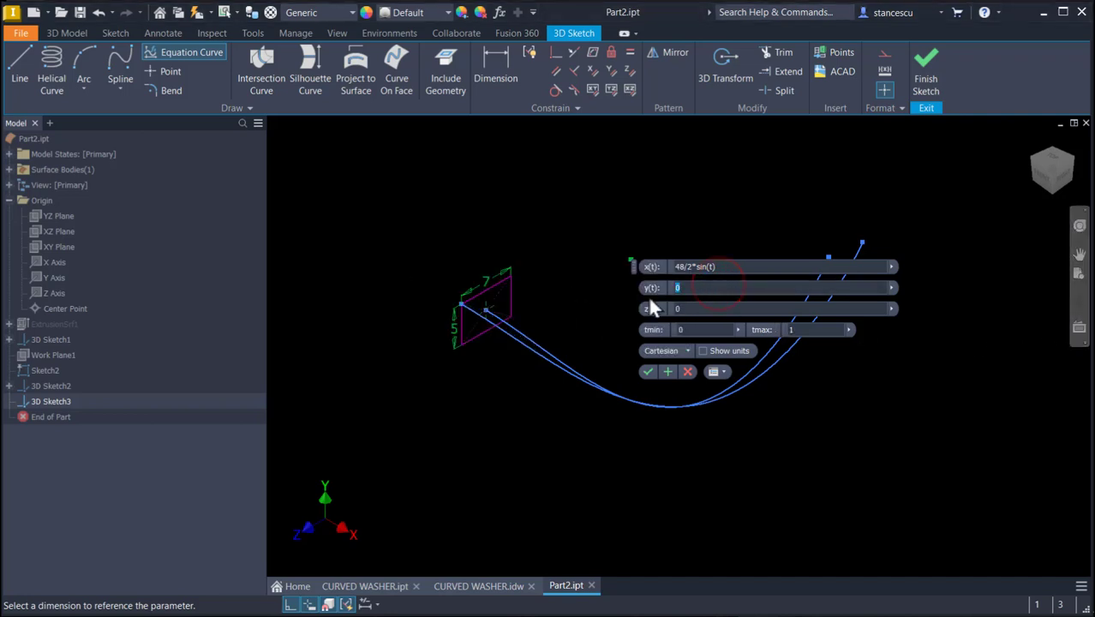
key(ctrl+v)
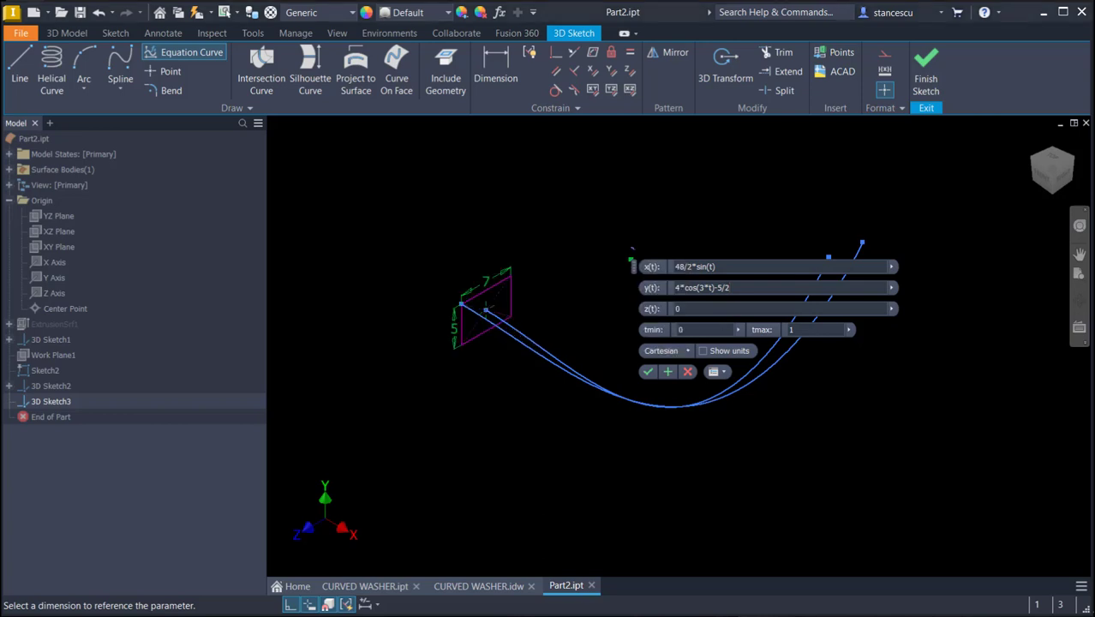
key(ctrl+c)
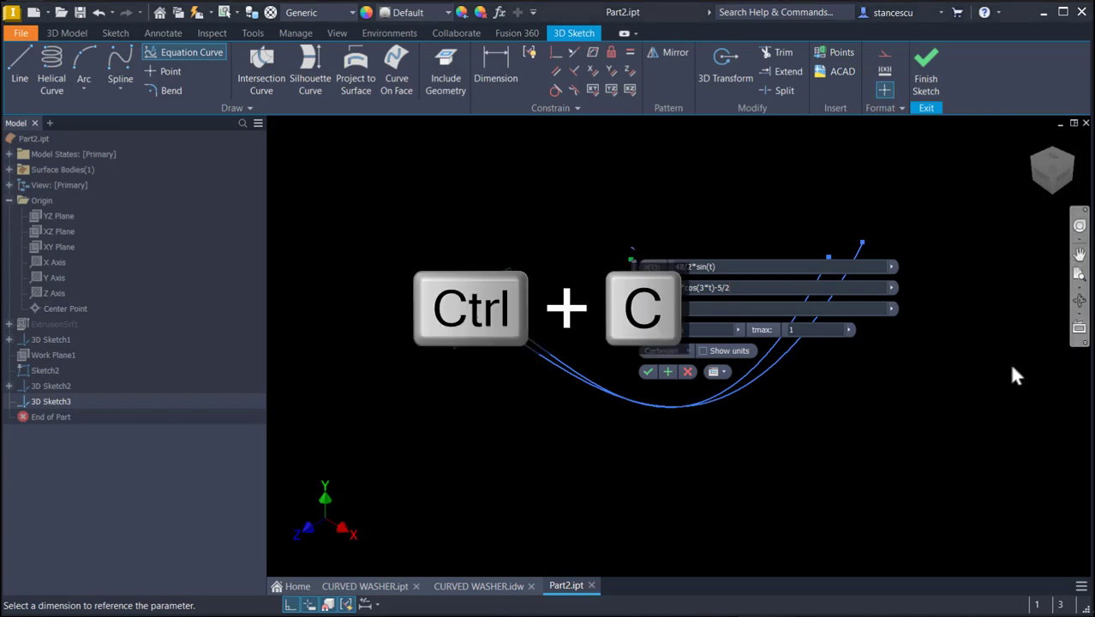
click(724, 310)
key(ctrl+v)
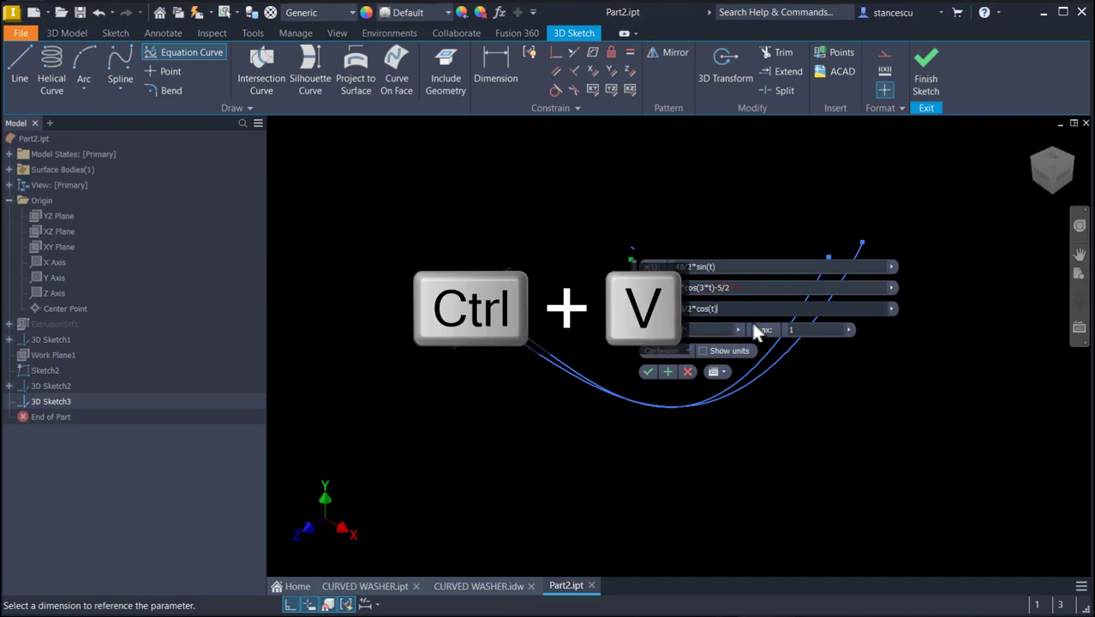
Create the lower outer edge curve with tmax set to 120 and finish the 3D sketch.
click(801, 334)
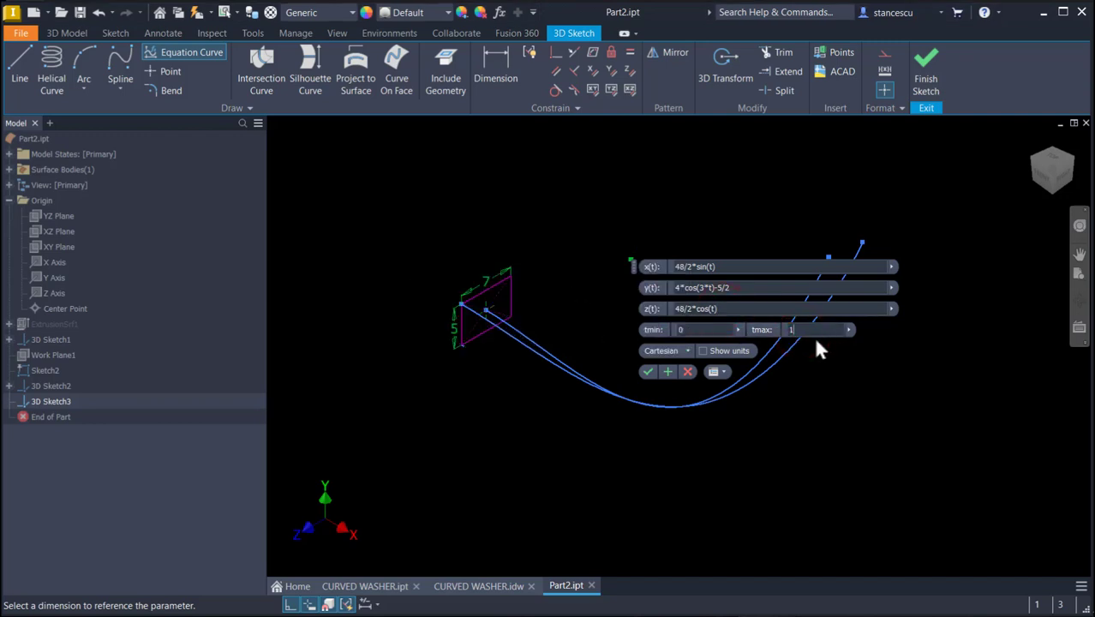
text(120)
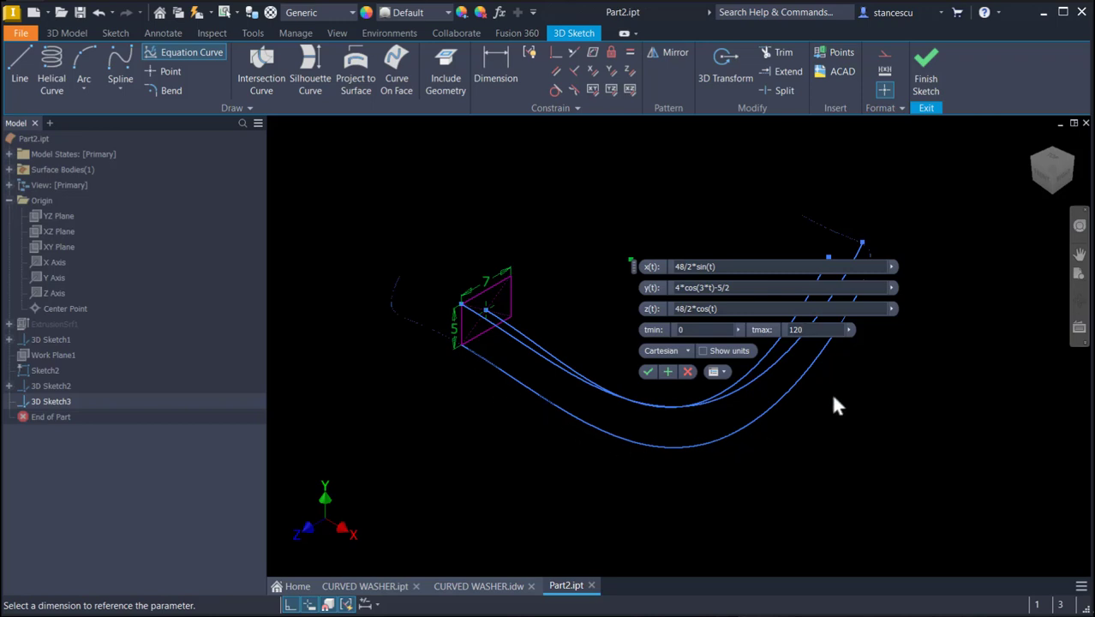
click(646, 372)
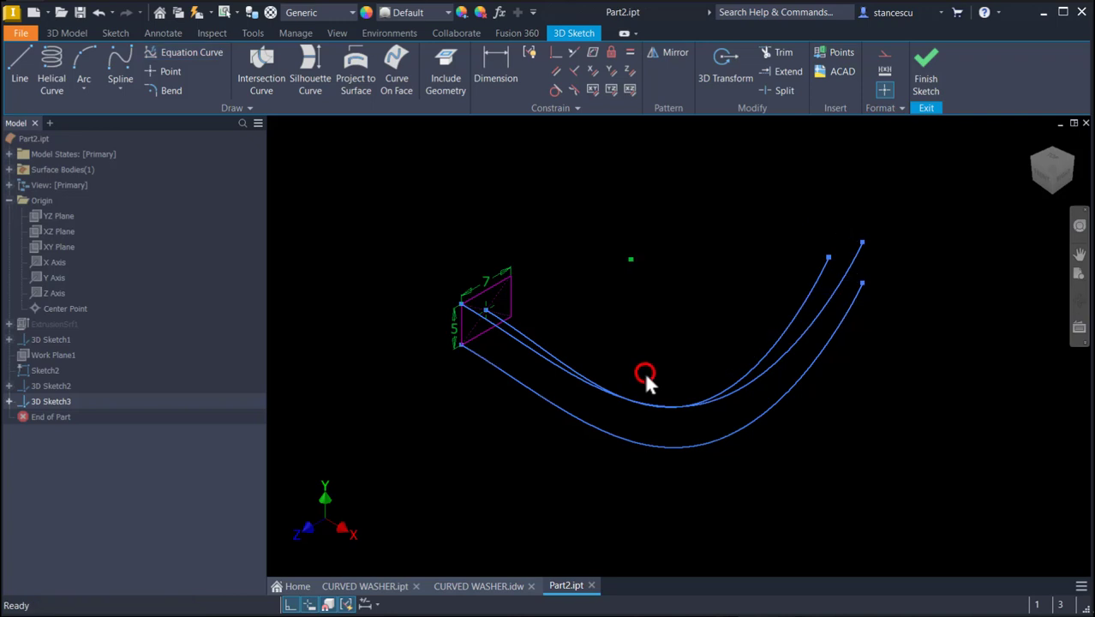
click(925, 72)
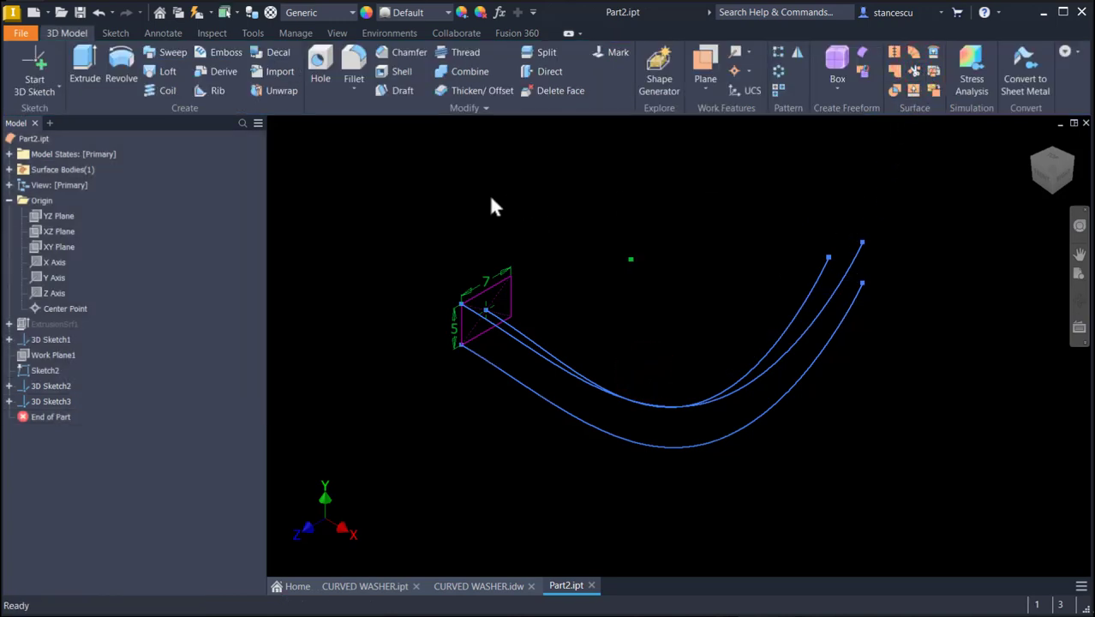
Try an equation curve in a new 3D sketch with x(t) = 34/2*sin(t) and y(t) = 4*cos(3*t)-5/2.
click(41, 83)
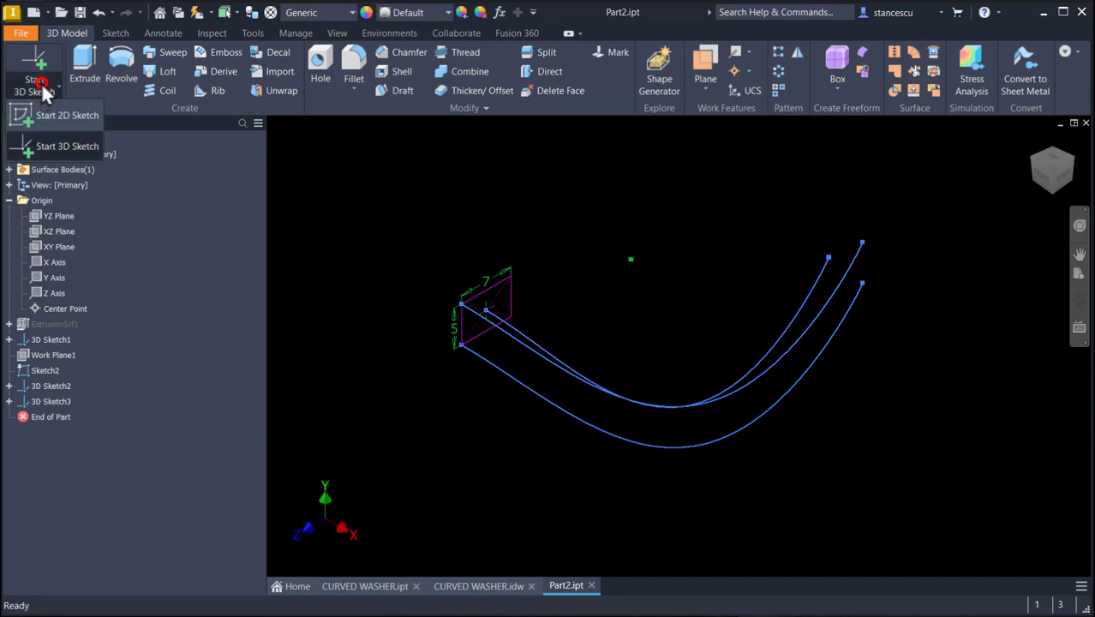
click(48, 146)
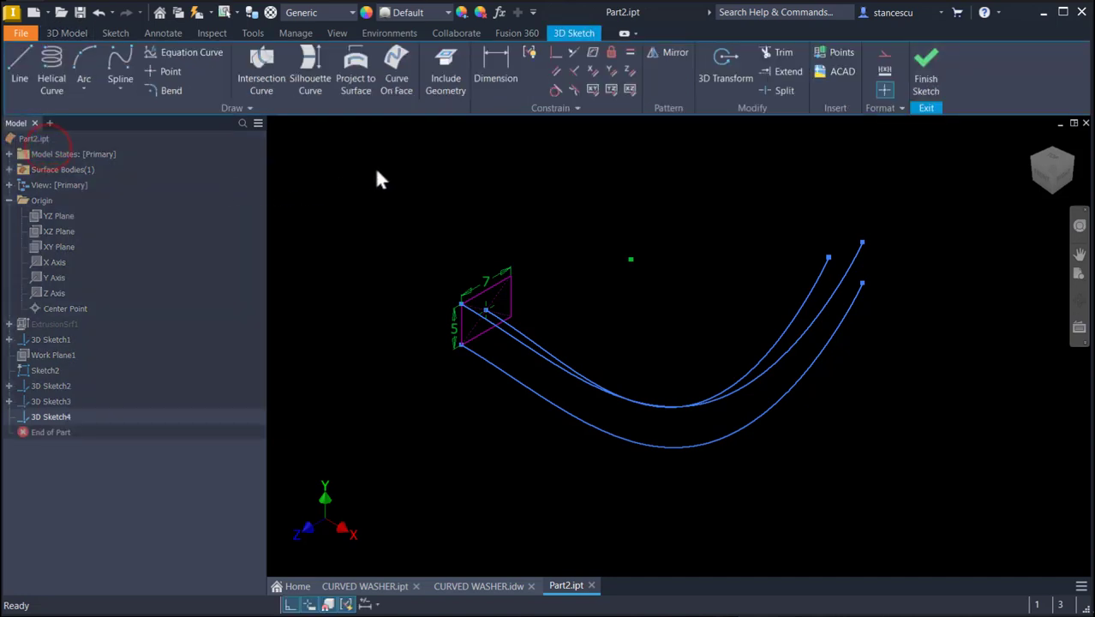
click(183, 53)
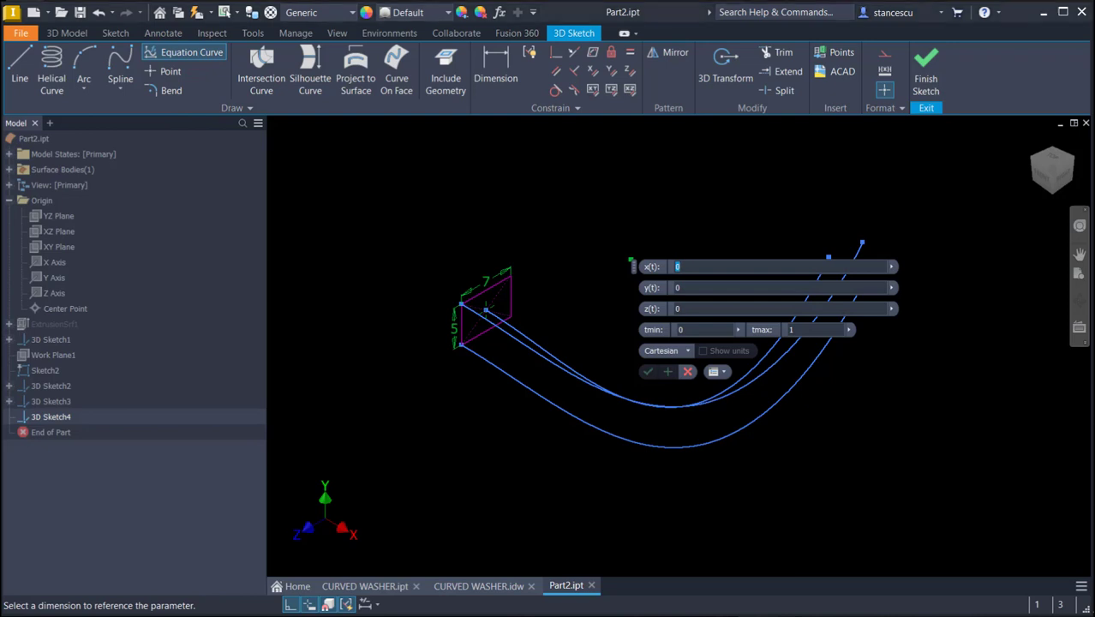
click(706, 264)
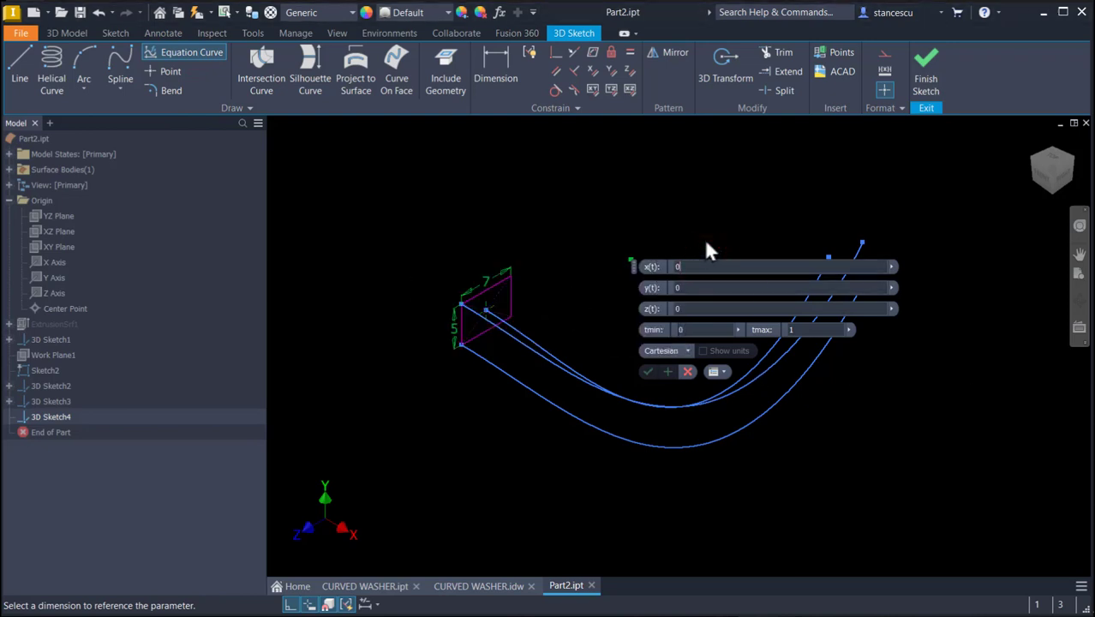
key(shift+Left)
key(ctrl+v)
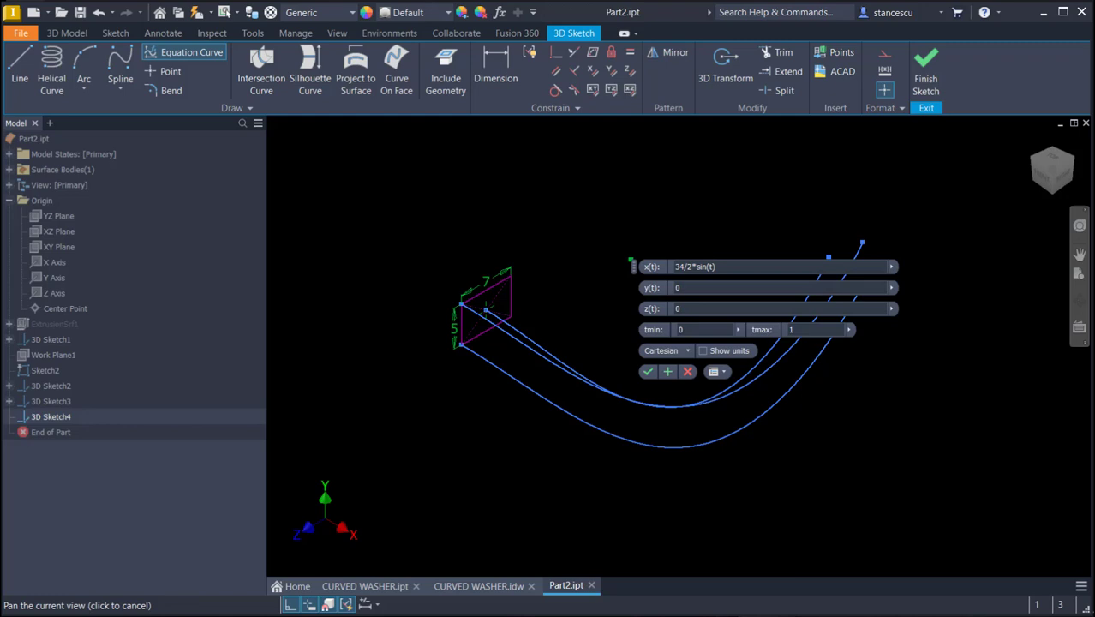
key(ctrl+c)
click(722, 287)
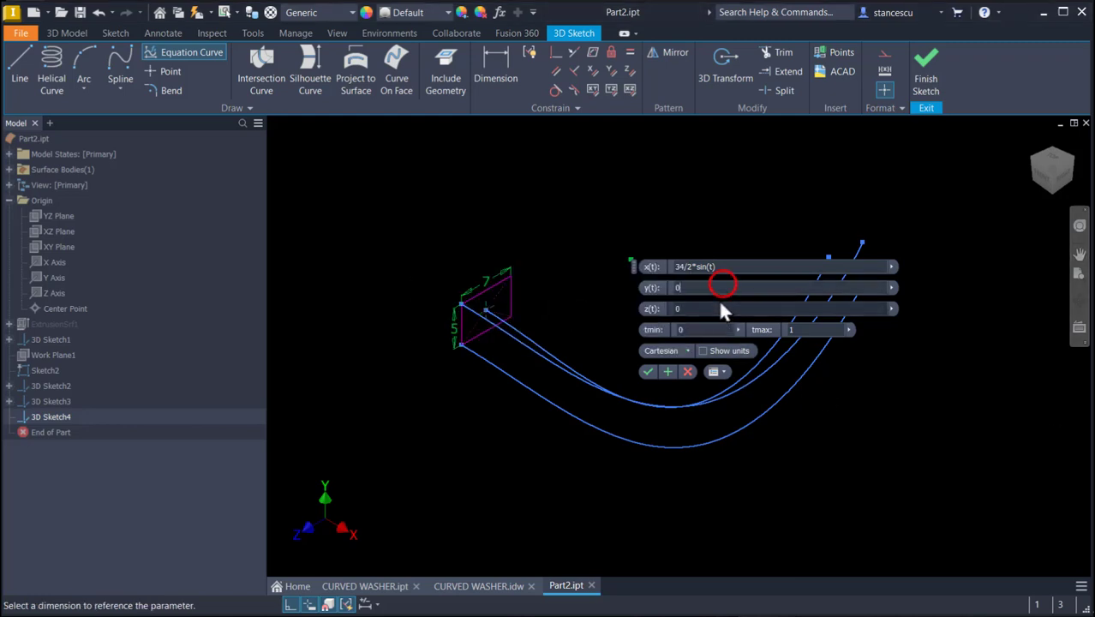
double_click(710, 287)
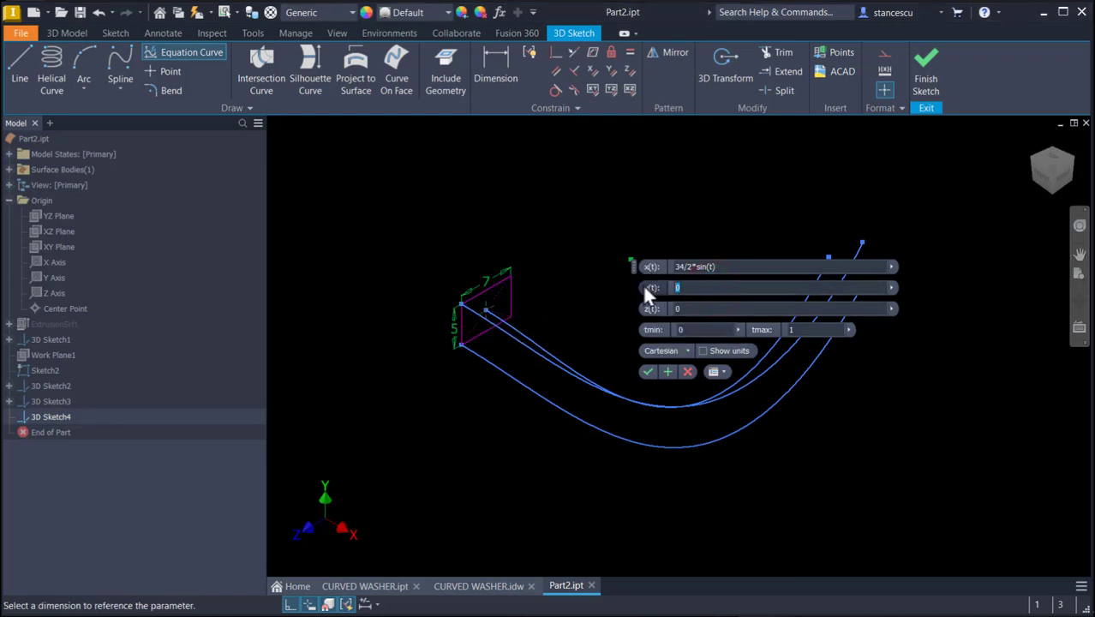
key(ctrl+v)
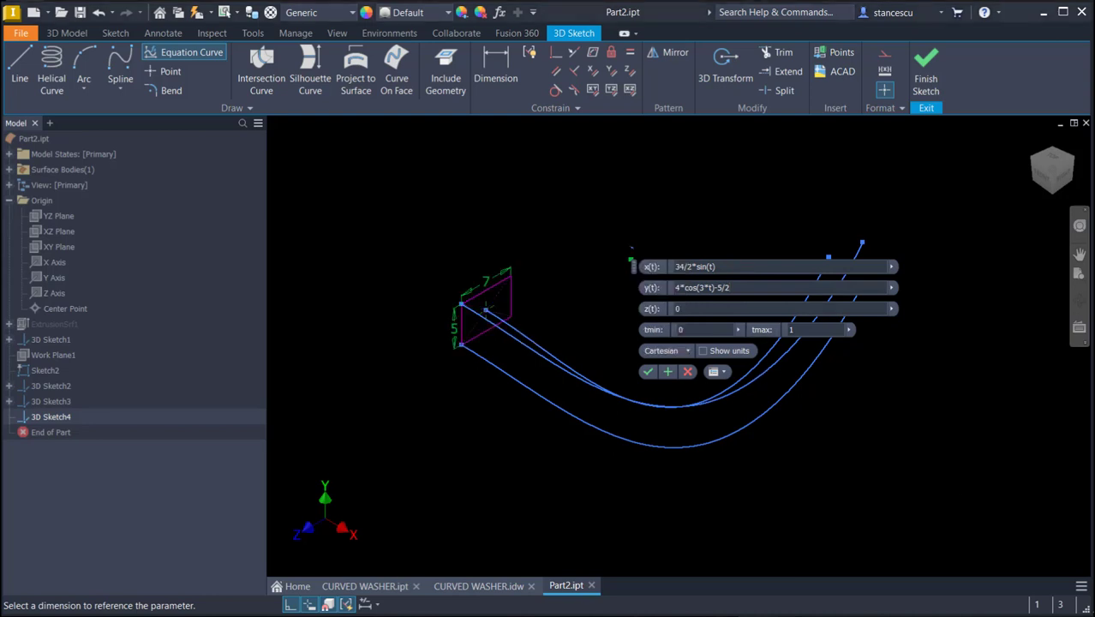
Try to complete the inner edge curve with z(t) = 34/2*cos(t) and tmax 120.
key(ctrl+c)
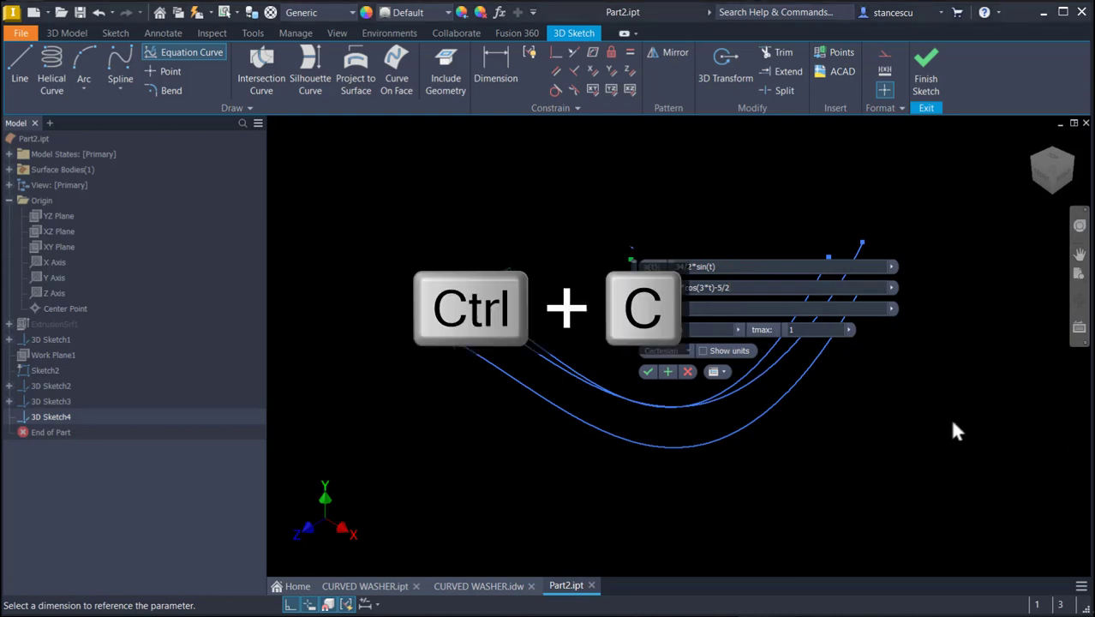
click(694, 305)
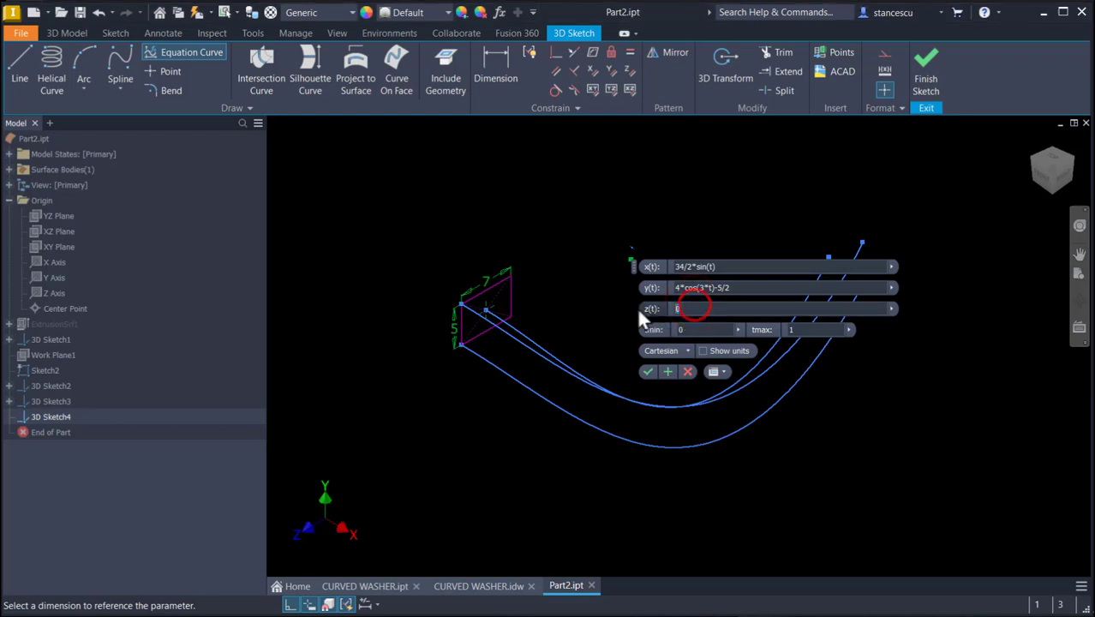
key(ctrl+v)
text(20)
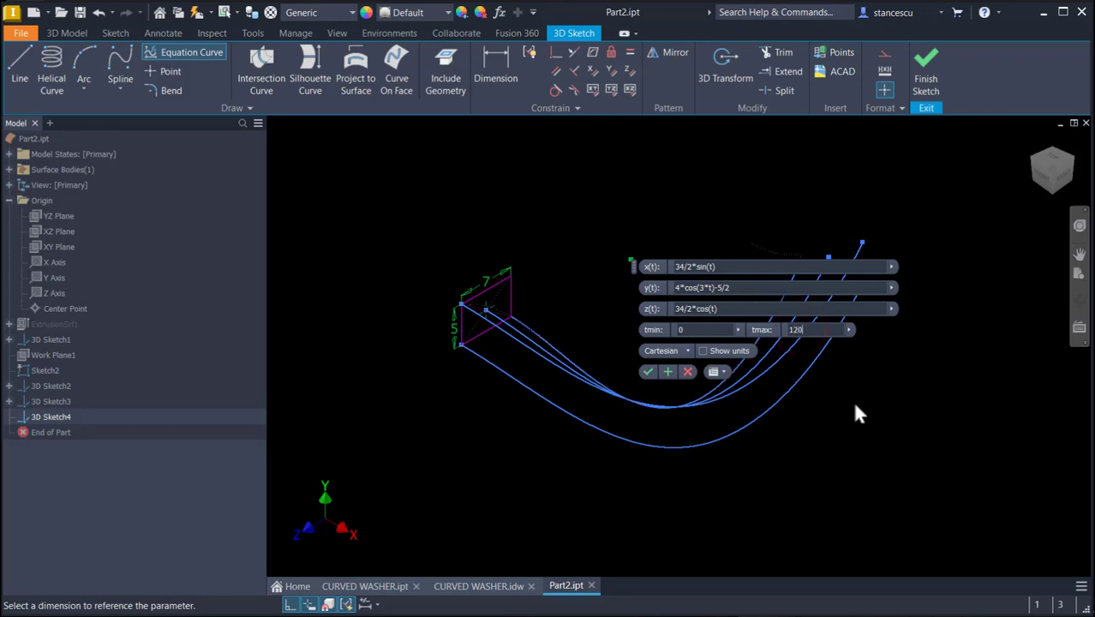
key(Return)
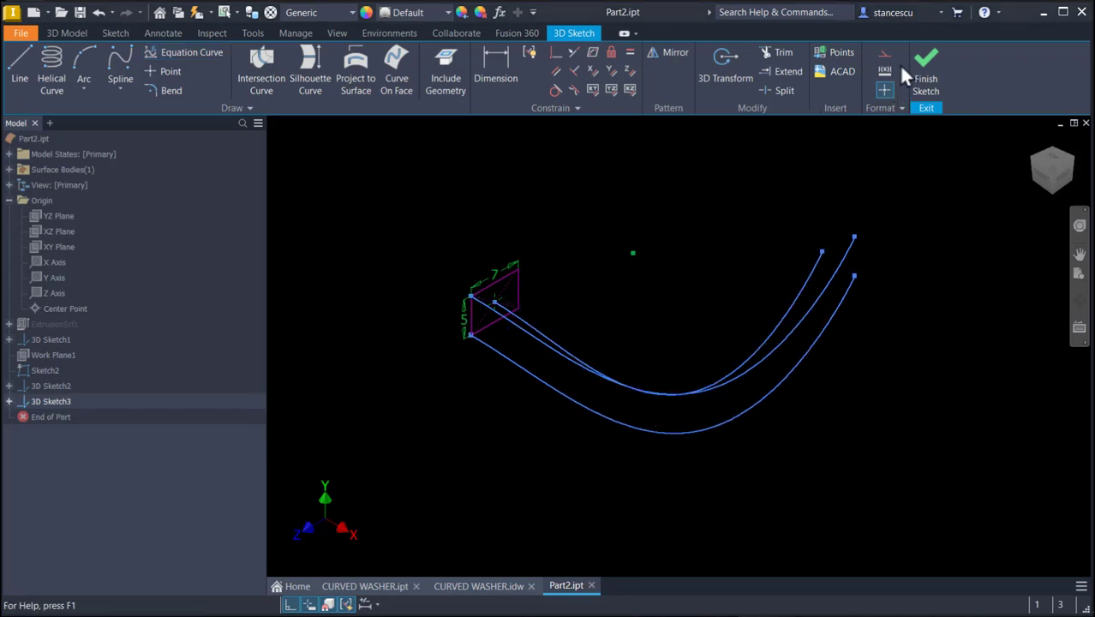
Finish the current 3D sketch and begin an equation curve in a new 3D sketch with x(t) = 34/2*sin(t).
click(921, 71)
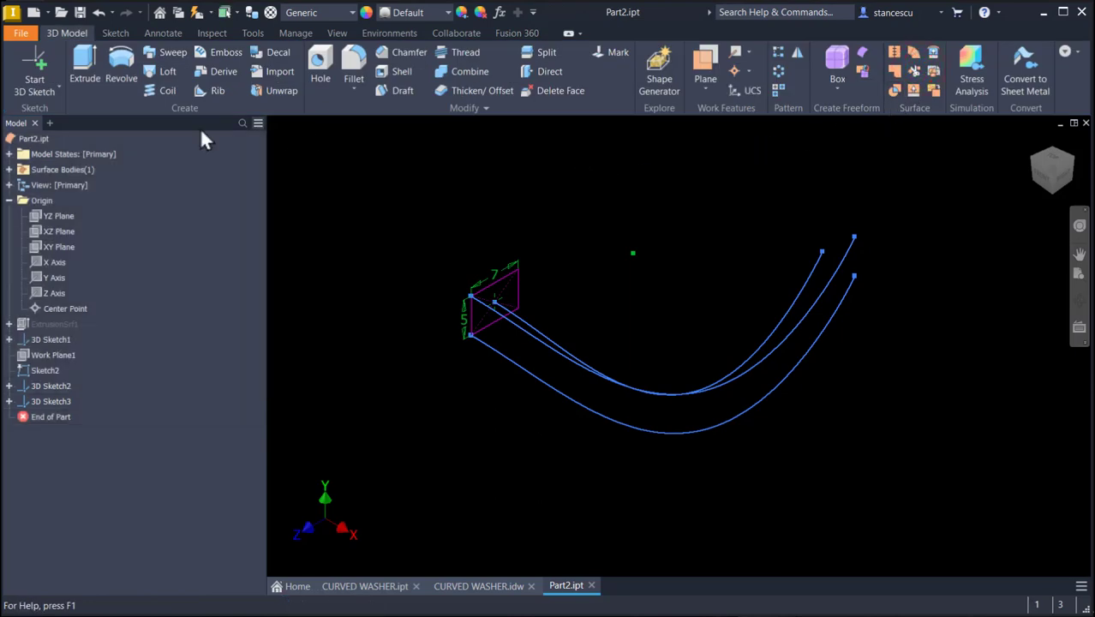
click(38, 84)
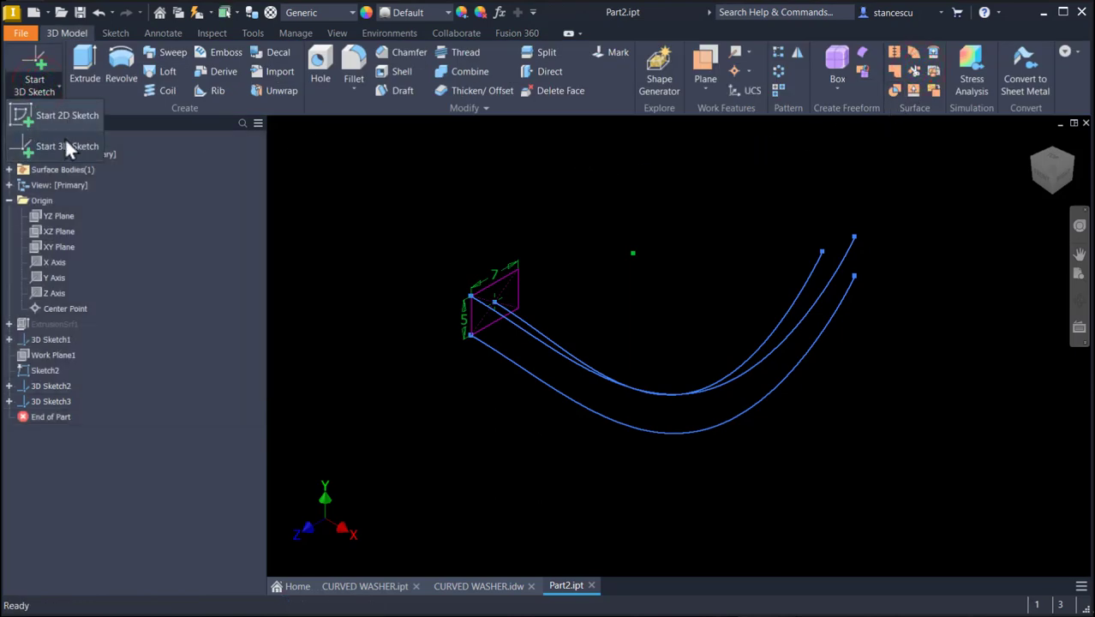
click(65, 146)
click(173, 53)
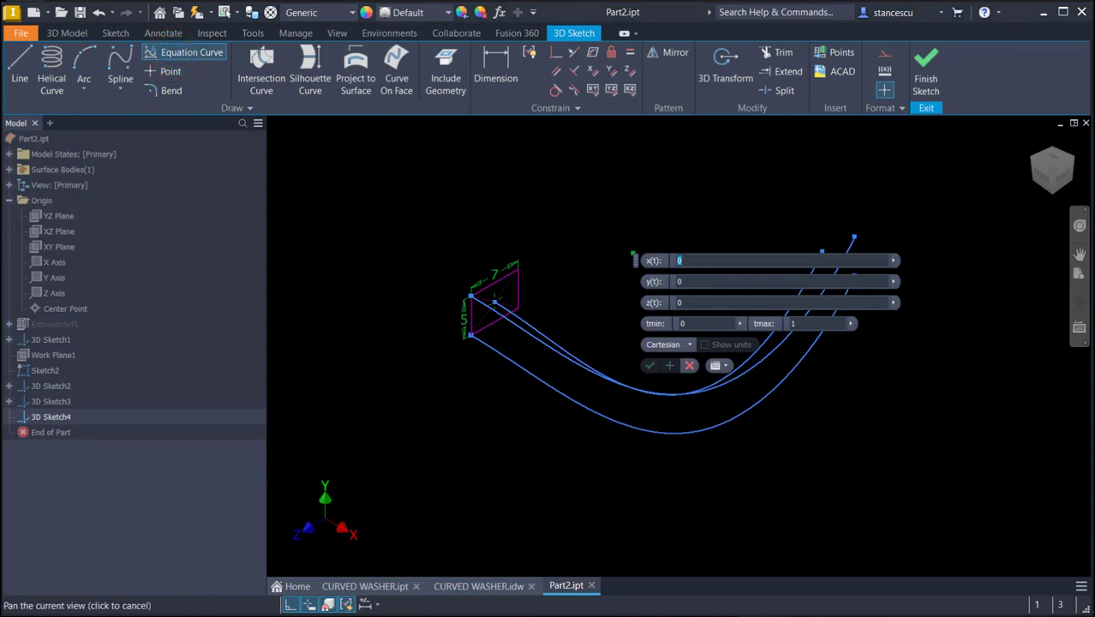
key(ctrl+c)
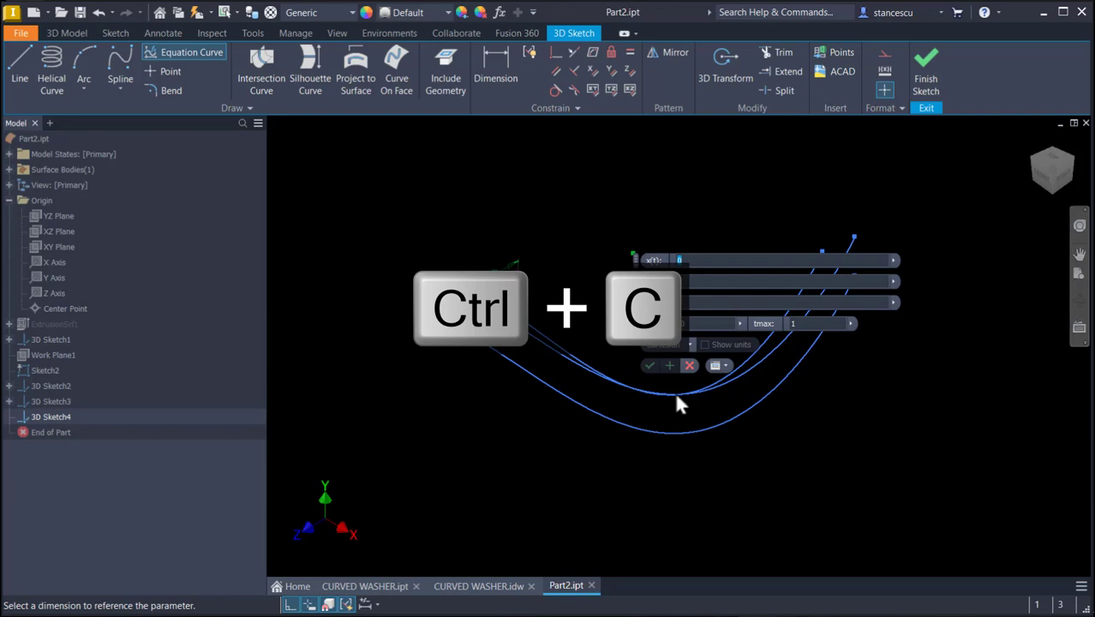
click(691, 259)
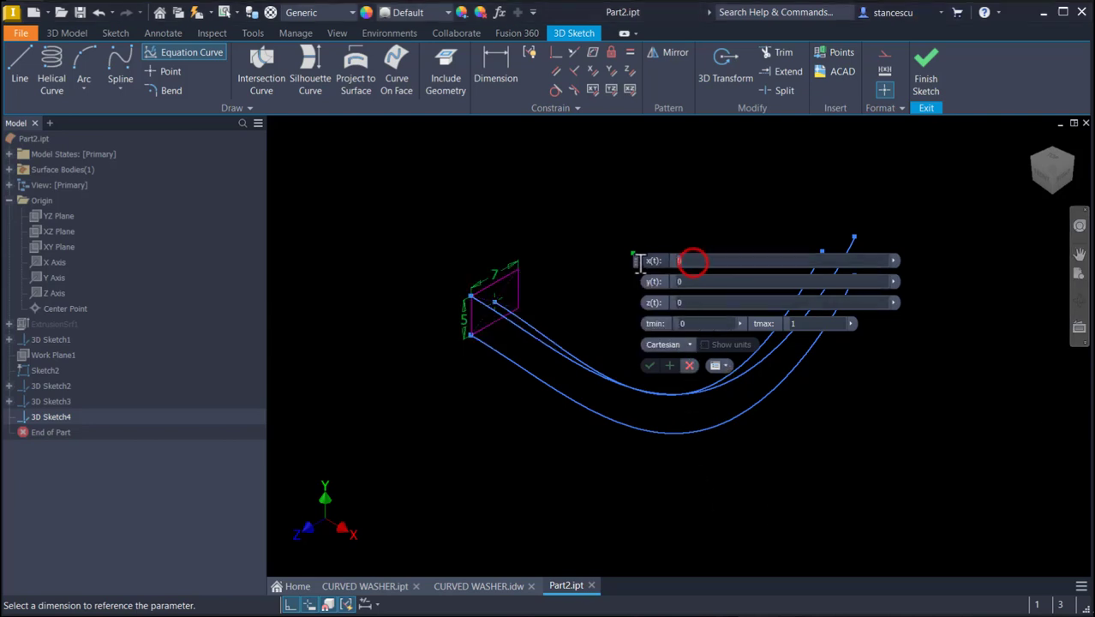
key(ctrl+v)
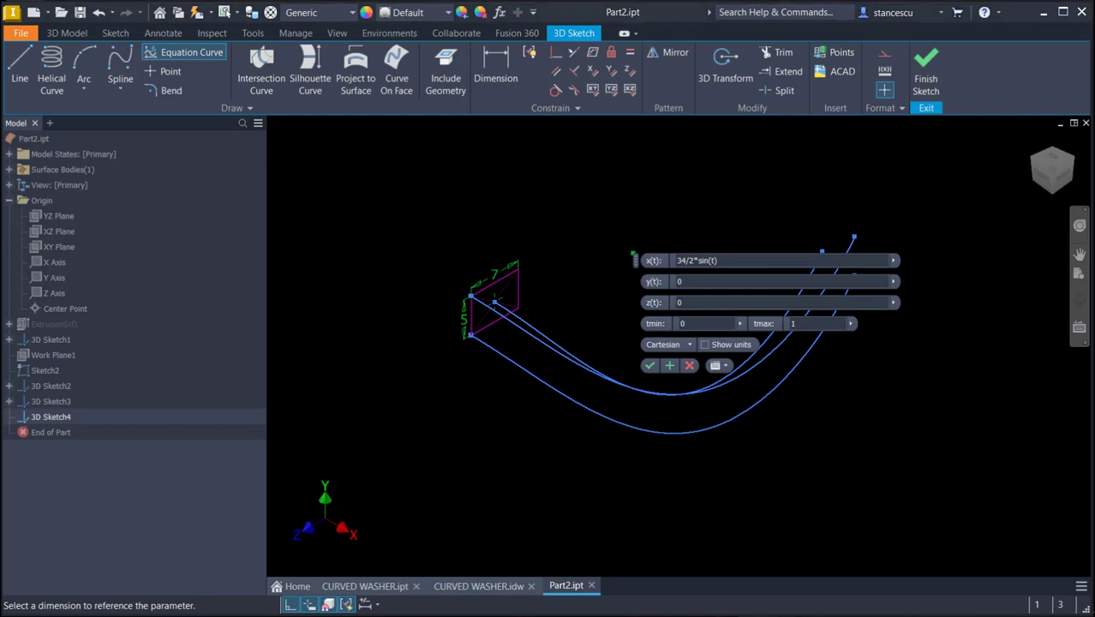
Set the equation curve's y(t) to 4*cos(3*t)-5/2 and z(t) to 34/2*cos(t).
key(ctrl+c)
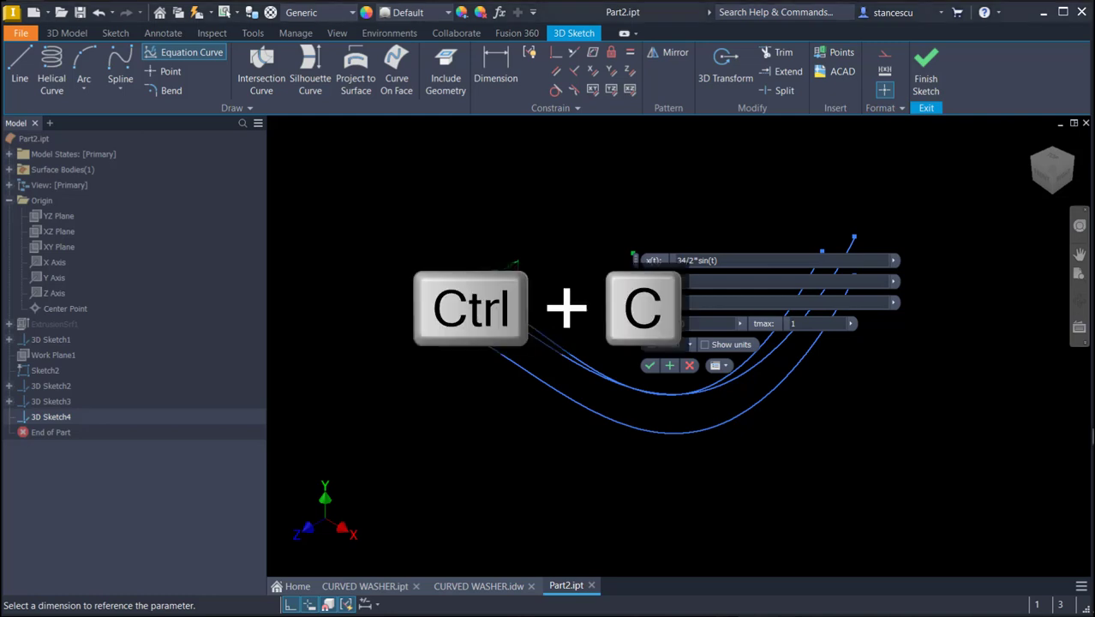
click(704, 282)
key(ctrl+v)
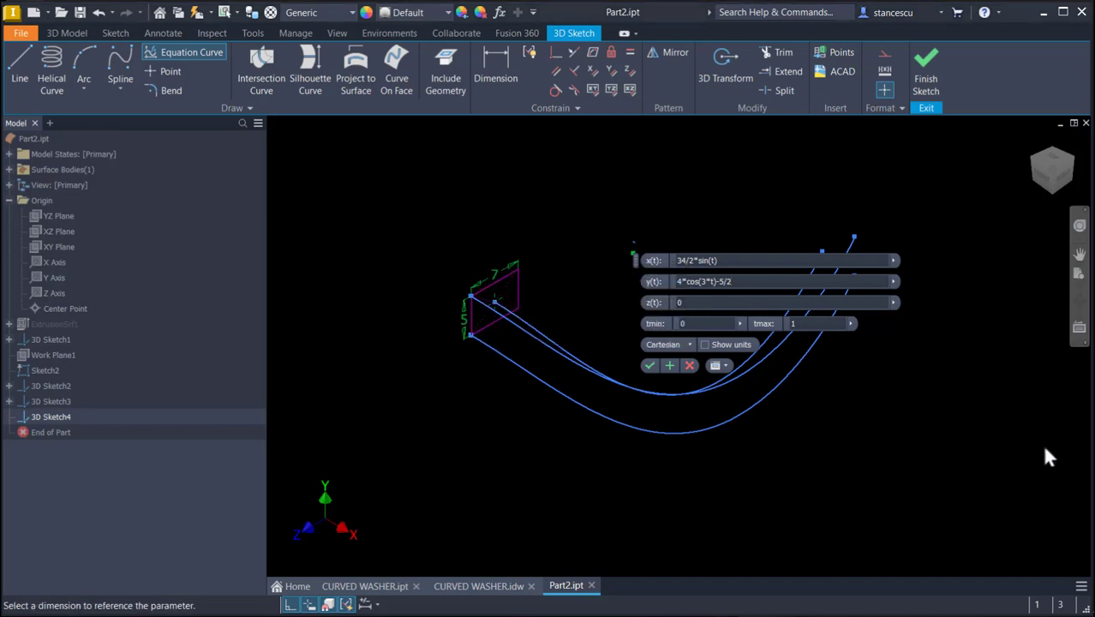
key(ctrl+c)
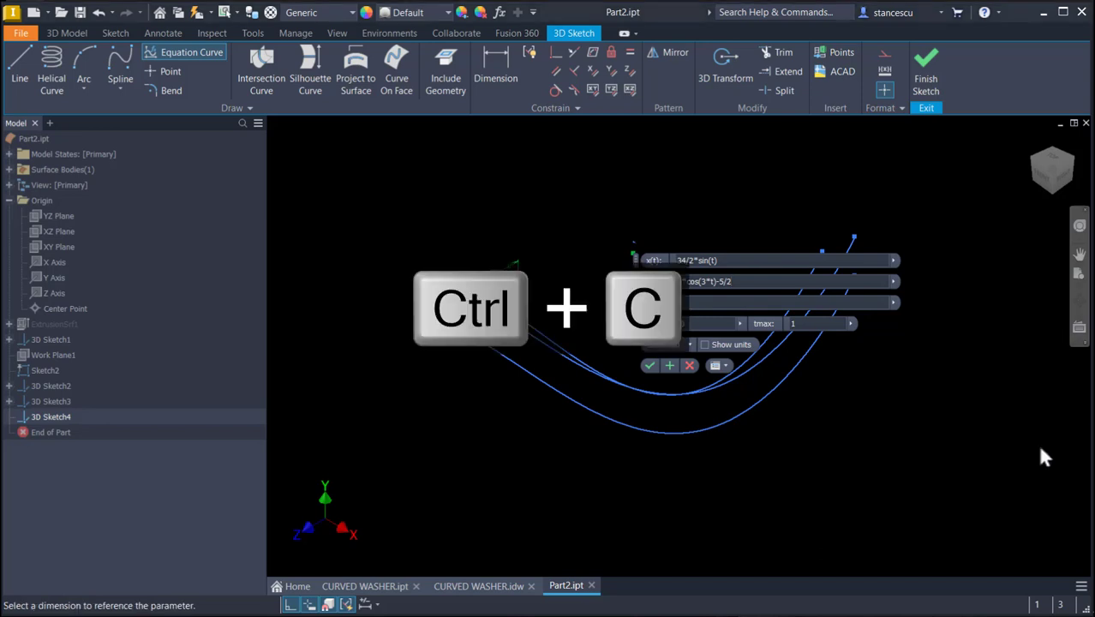
click(710, 301)
key(ctrl+v)
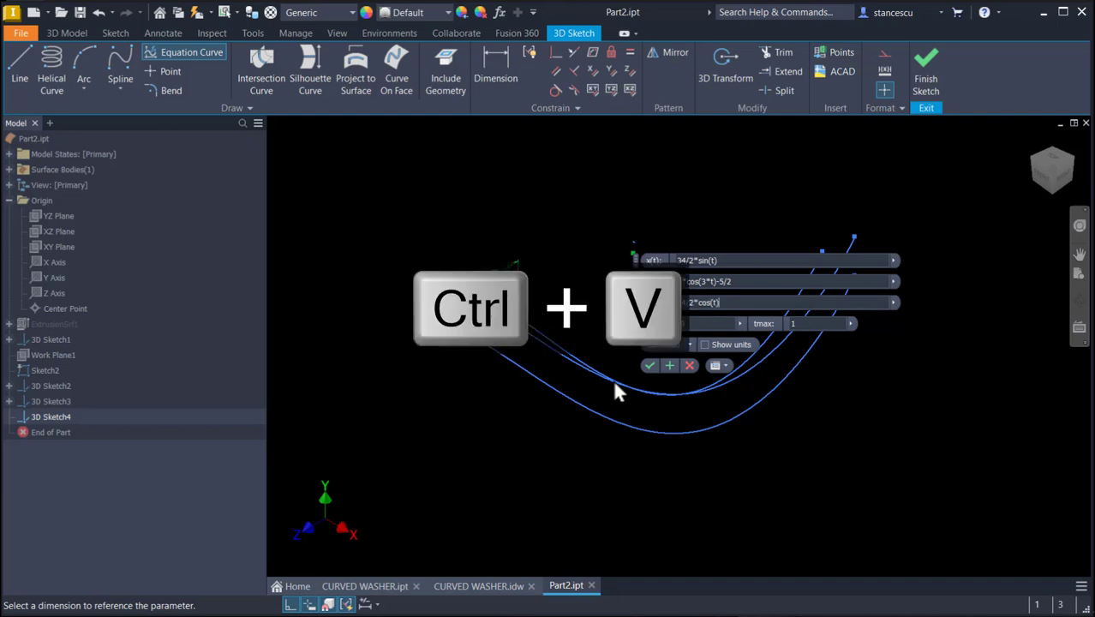
Create the lower inner edge curve with tmax set to 120 and finish the 3D sketch.
click(804, 324)
text(2)
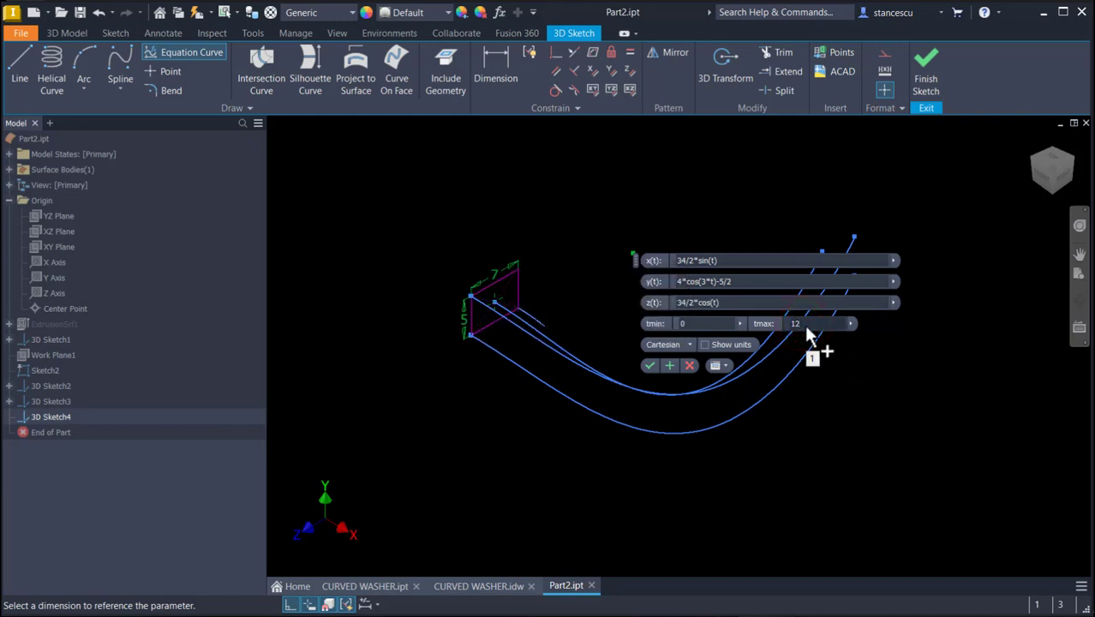
text(0)
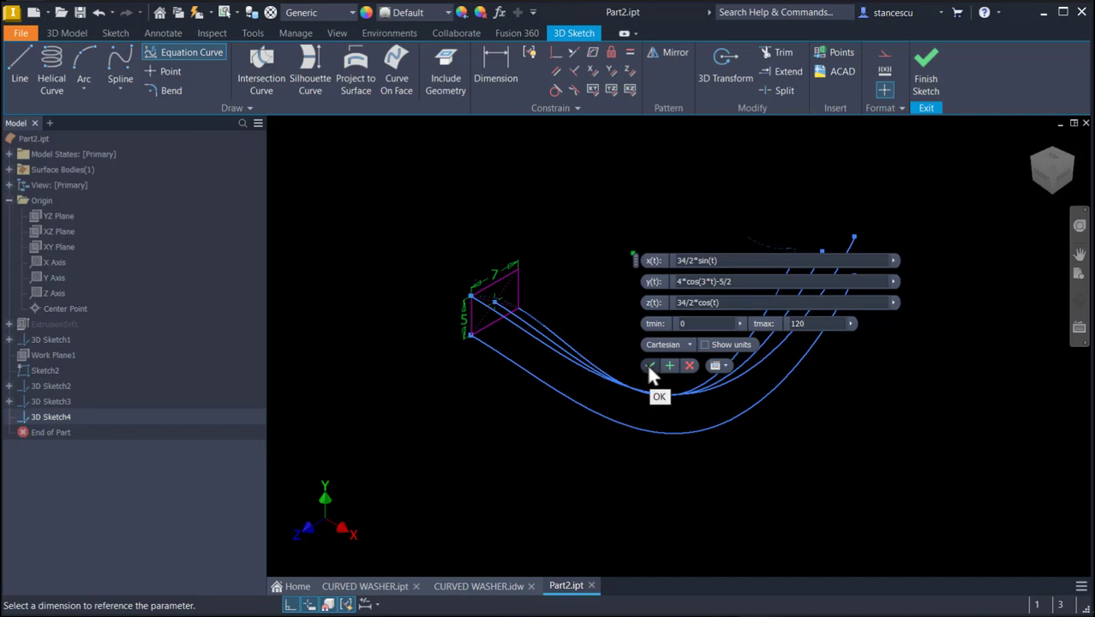
click(650, 367)
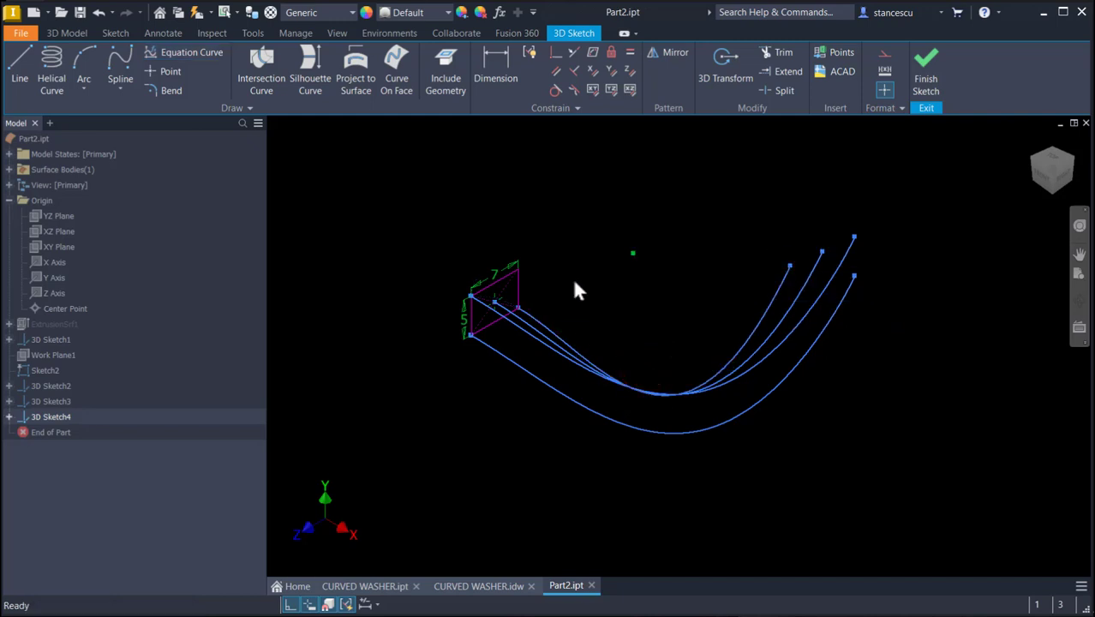
click(924, 75)
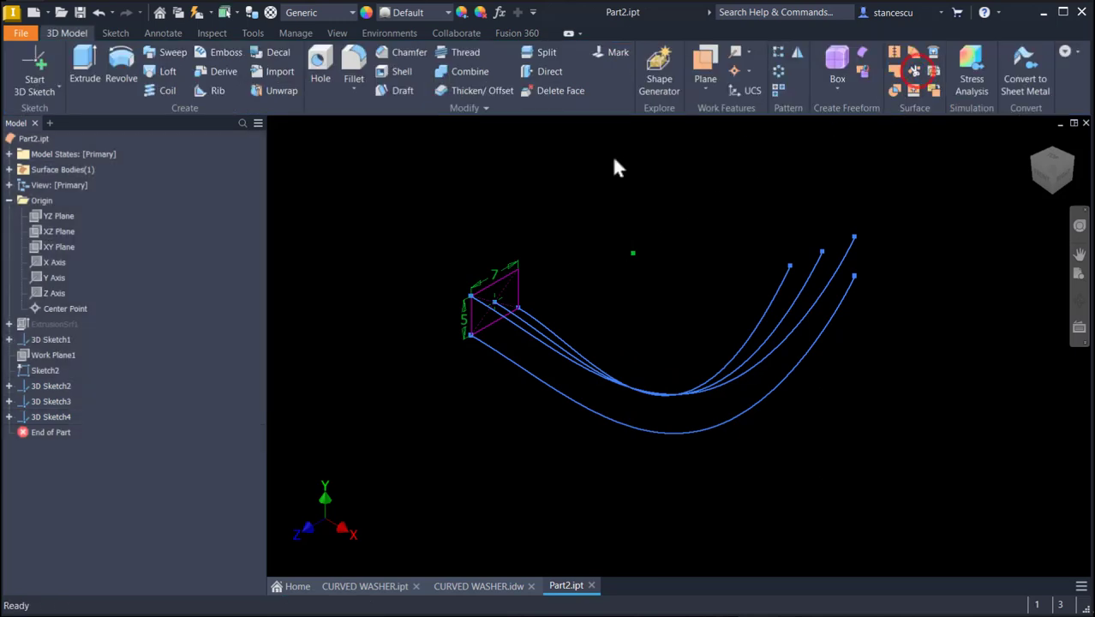
Begin another equation curve in a new 3D sketch with x(t) = 34/2*sin(t) for the upper inner edge.
click(32, 90)
click(49, 142)
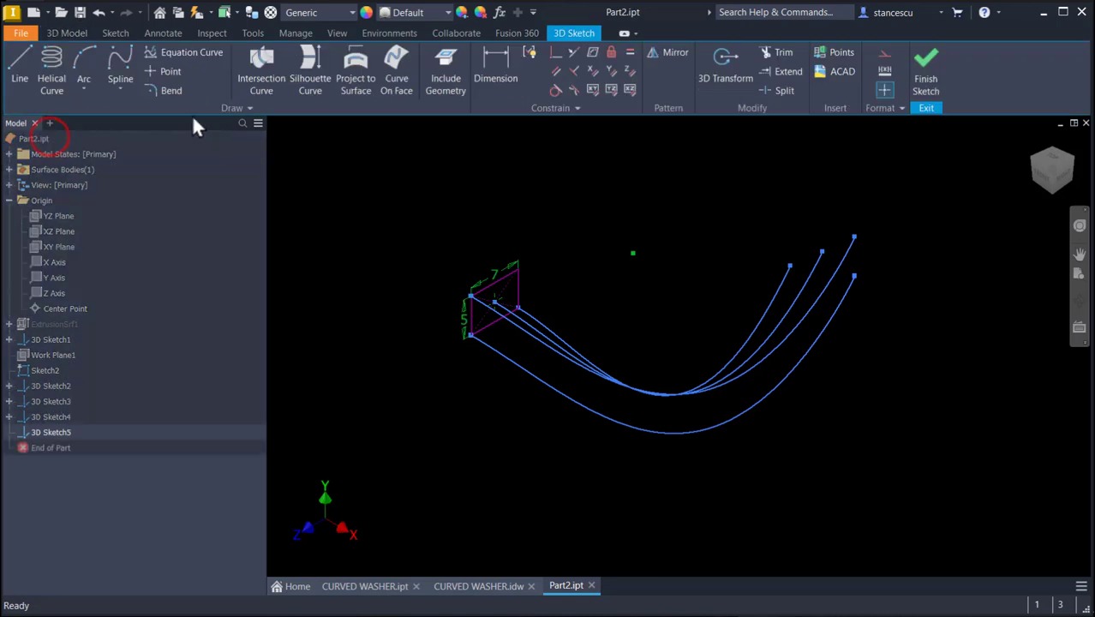
click(190, 50)
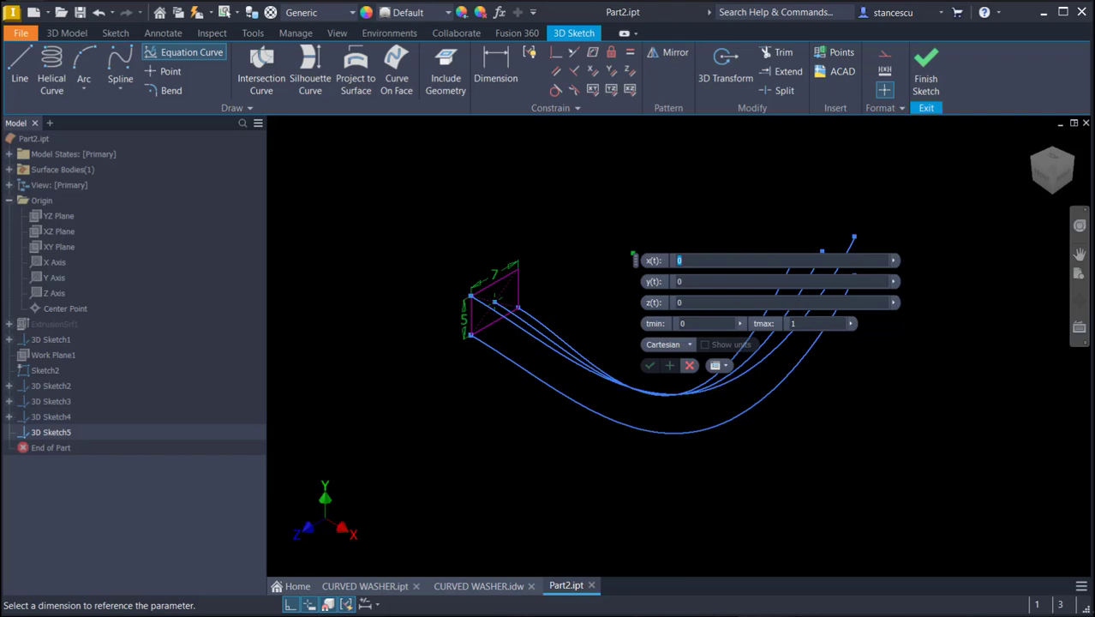
key(ctrl+c)
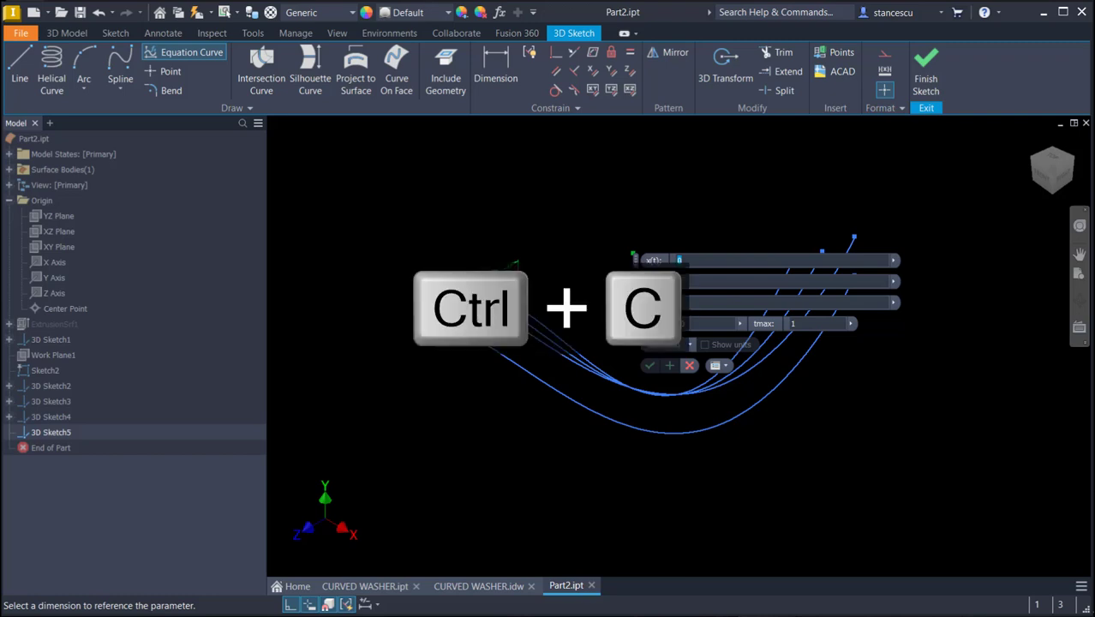
click(708, 262)
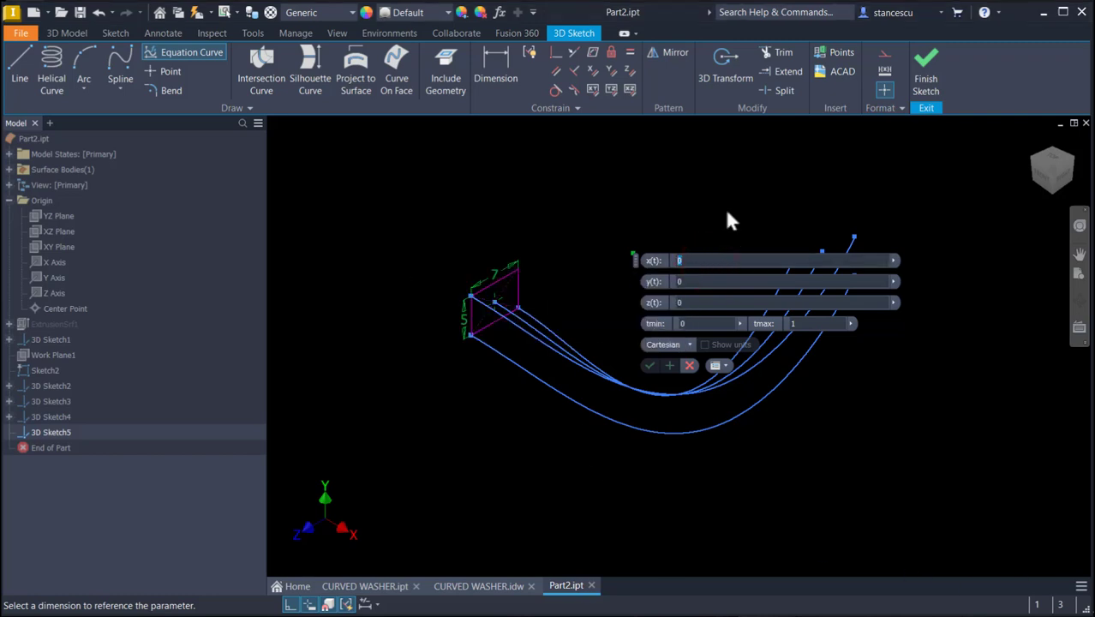
key(ctrl+v)
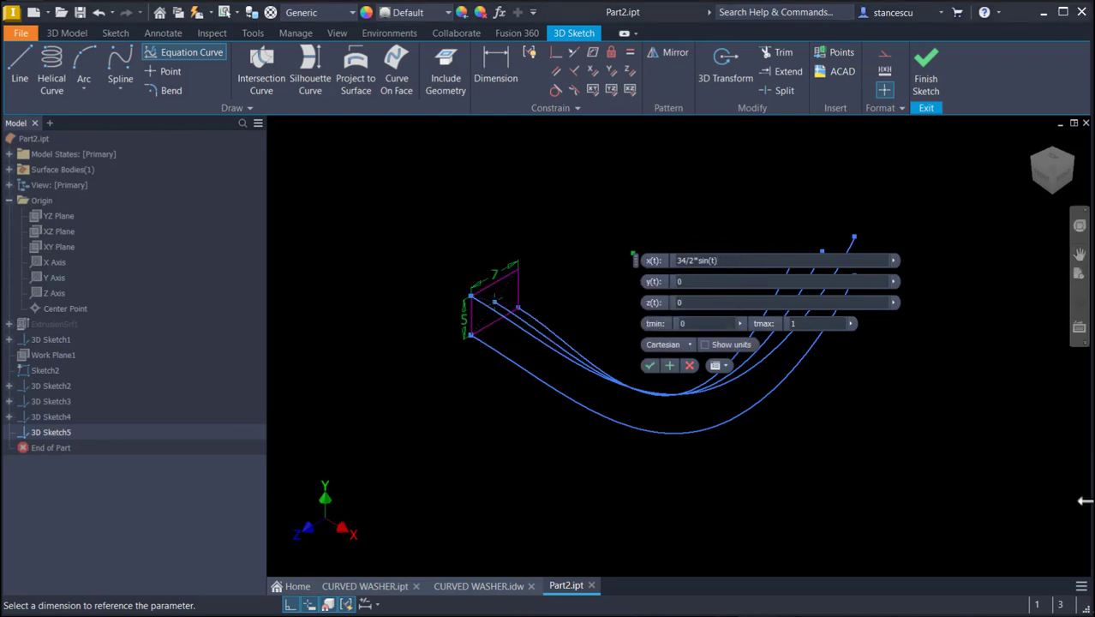
Set the equation curve's y(t) to 4*cos(3*t)+5/2 and z(t) to 34/2*cos(t).
key(ctrl+c)
click(710, 280)
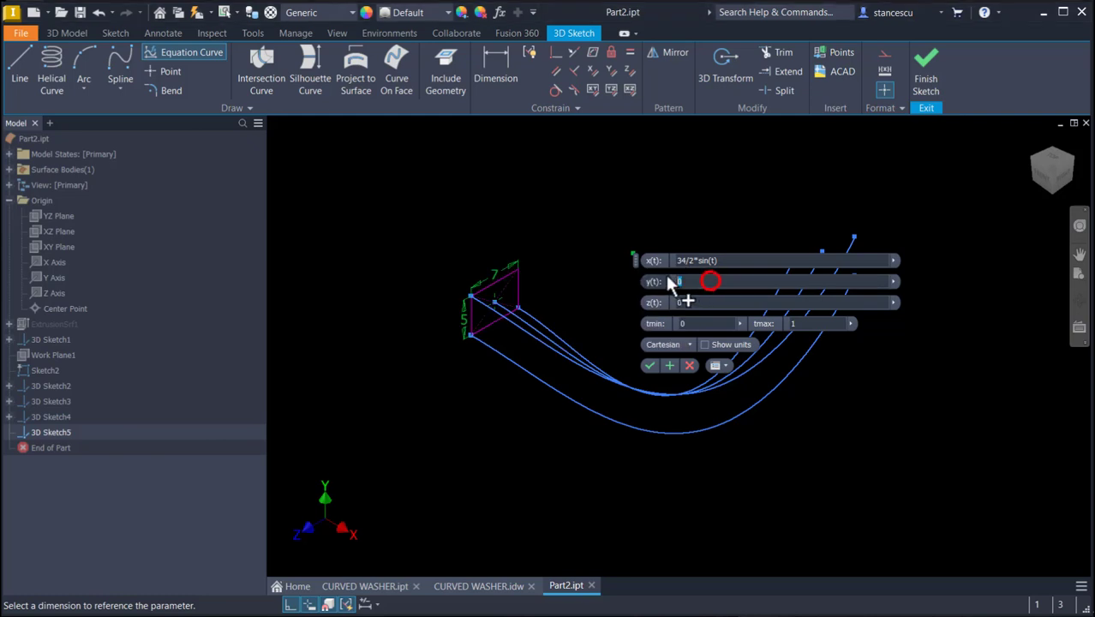
key(ctrl+v)
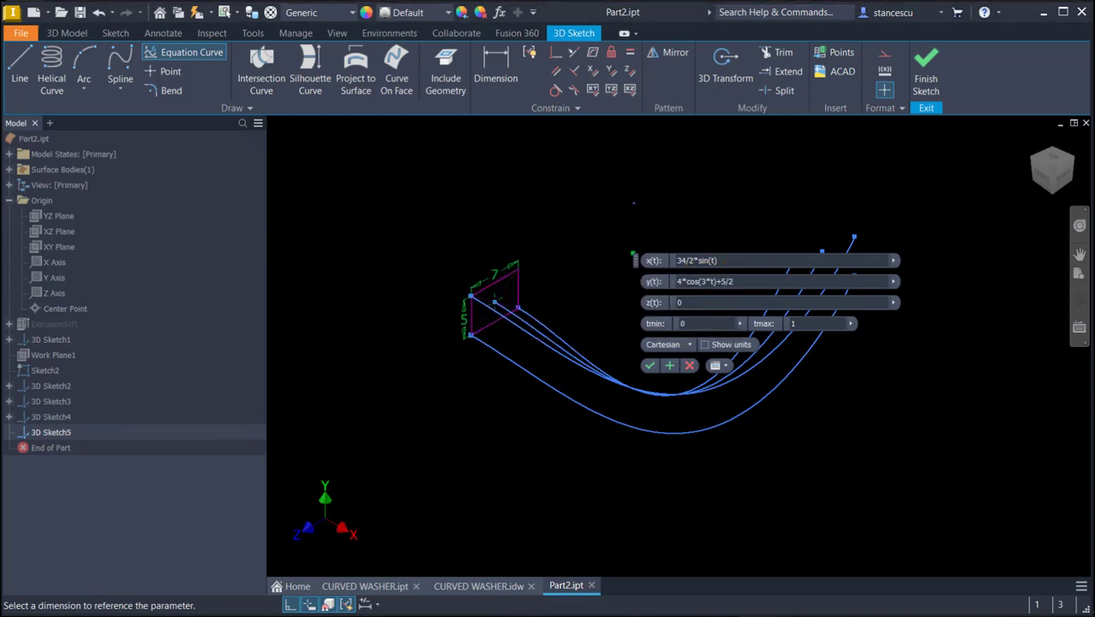
key(ctrl+c)
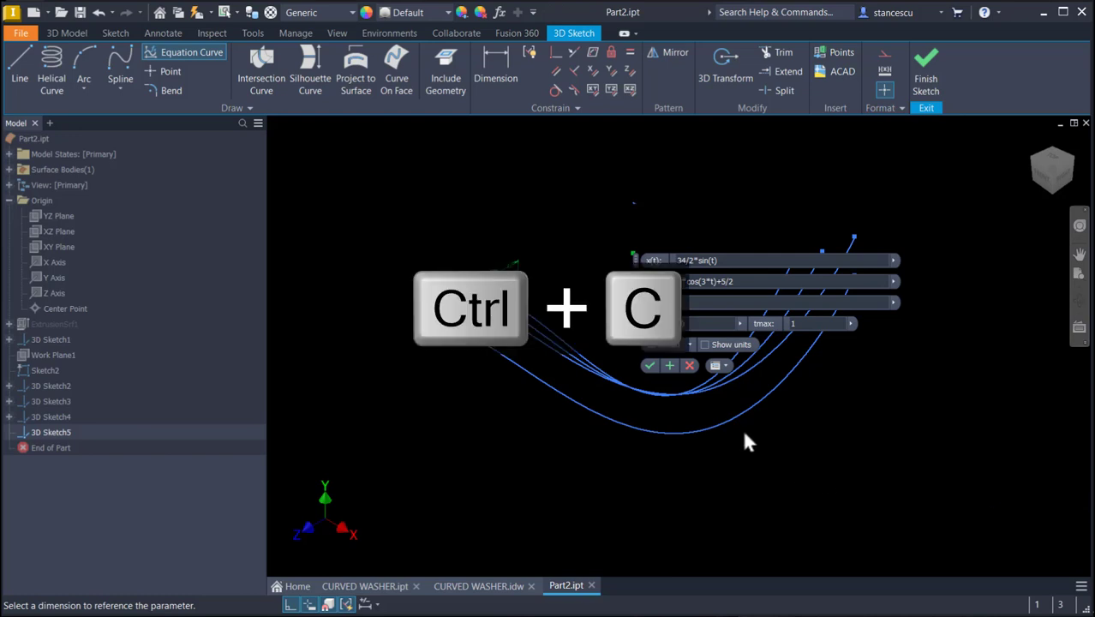
double_click(696, 306)
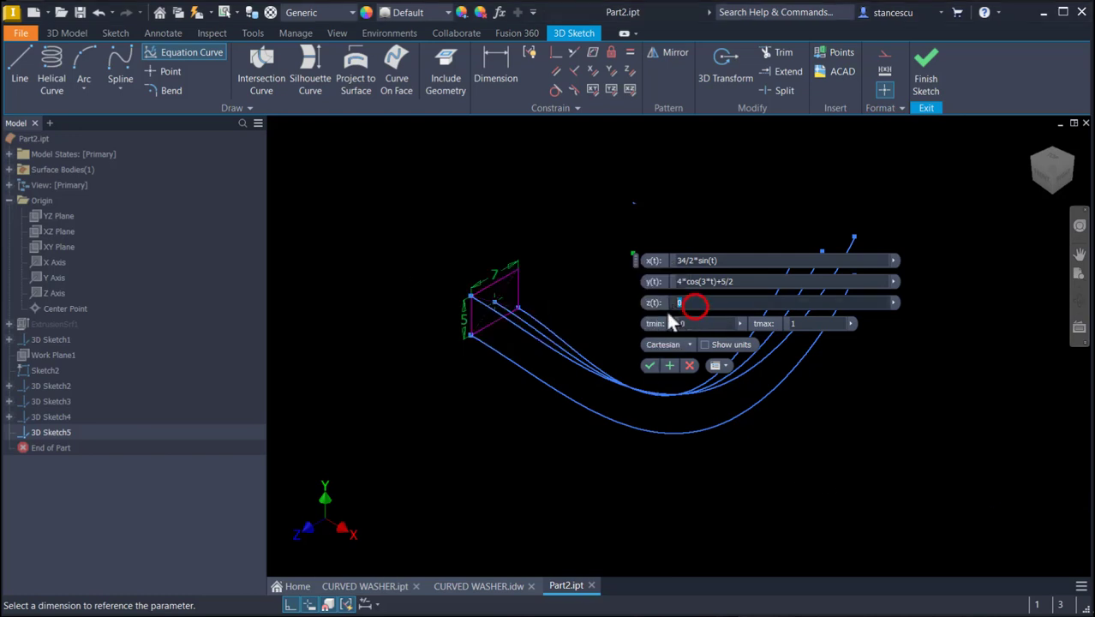
key(ctrl+v)
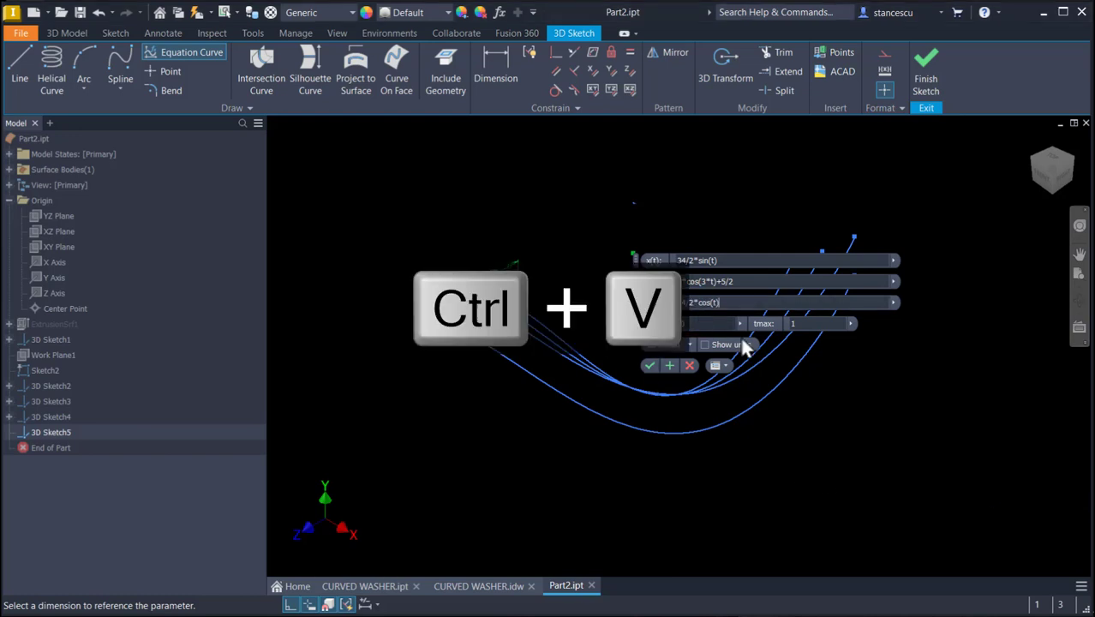
Create the upper inner edge curve with tmax set to 120 and finish the 3D sketch.
click(811, 324)
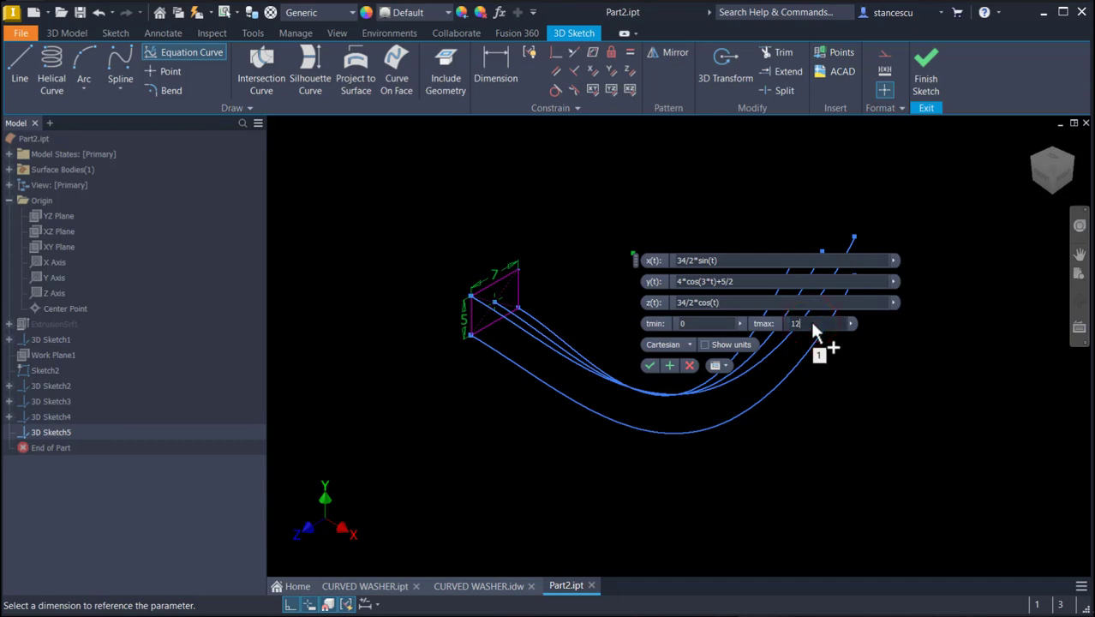
text(0)
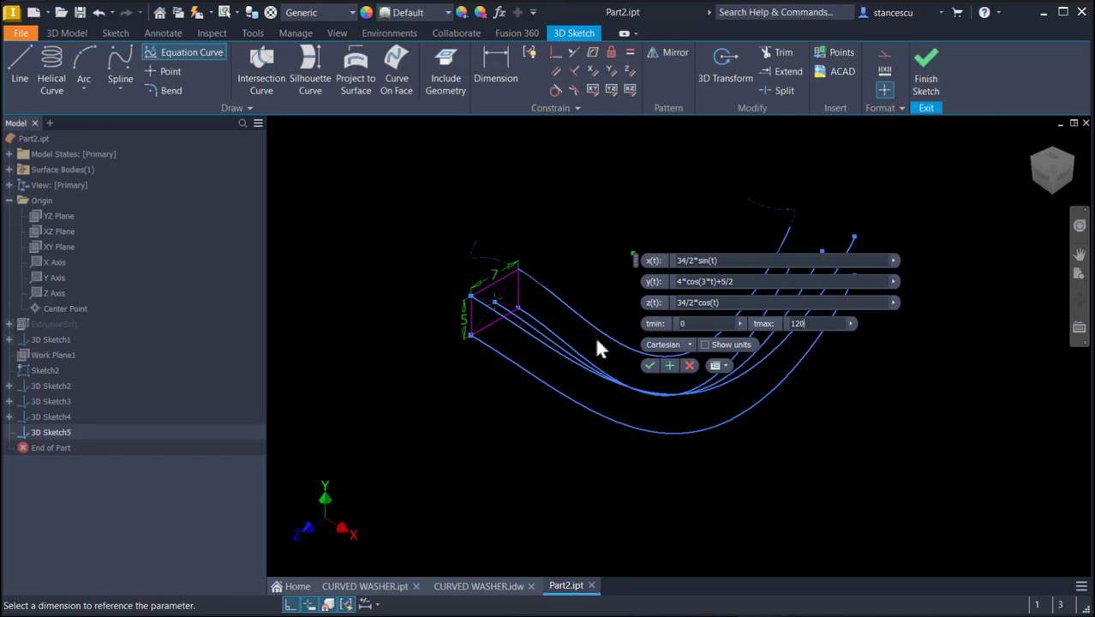
click(649, 366)
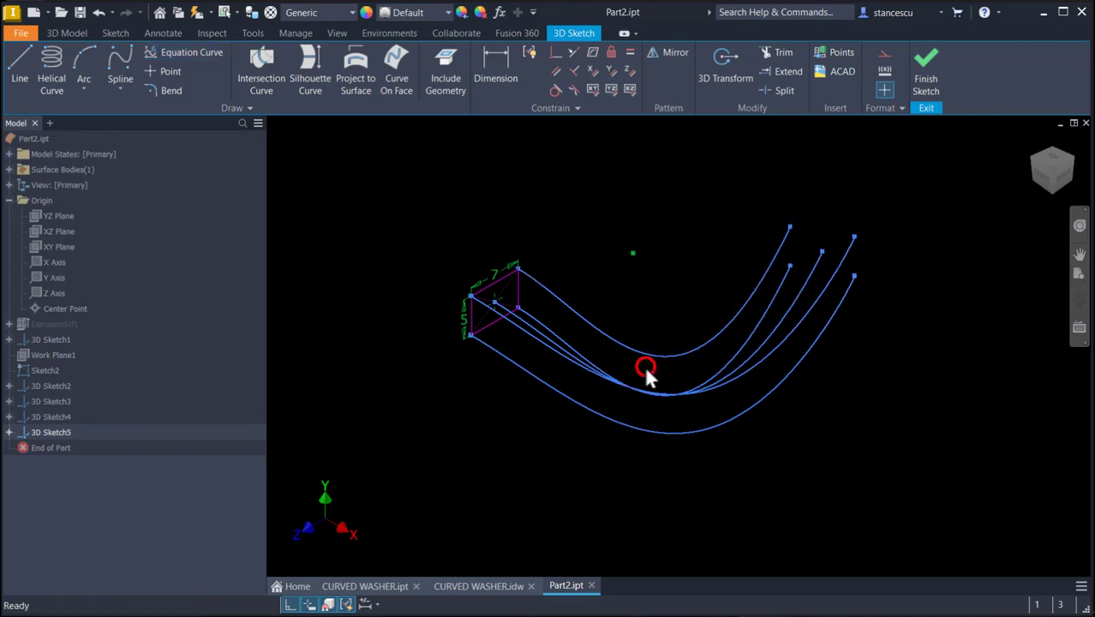
click(925, 68)
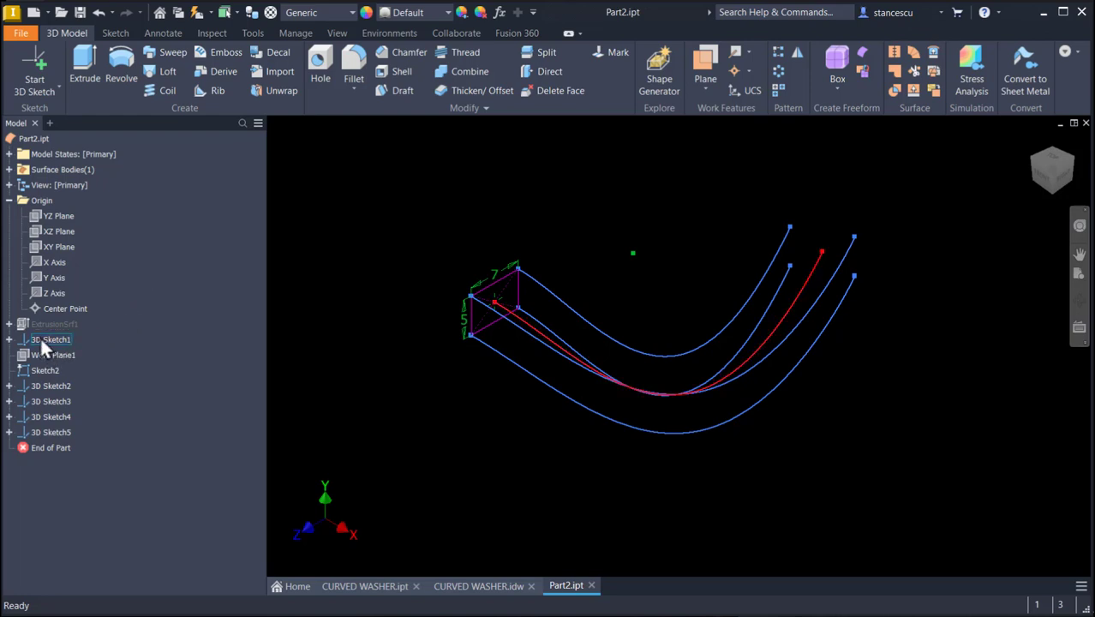
Move 3D Sketch2 through 3D Sketch5 ahead of Work Plane1 in the model history, directly after 3D Sketch1.
click(50, 388)
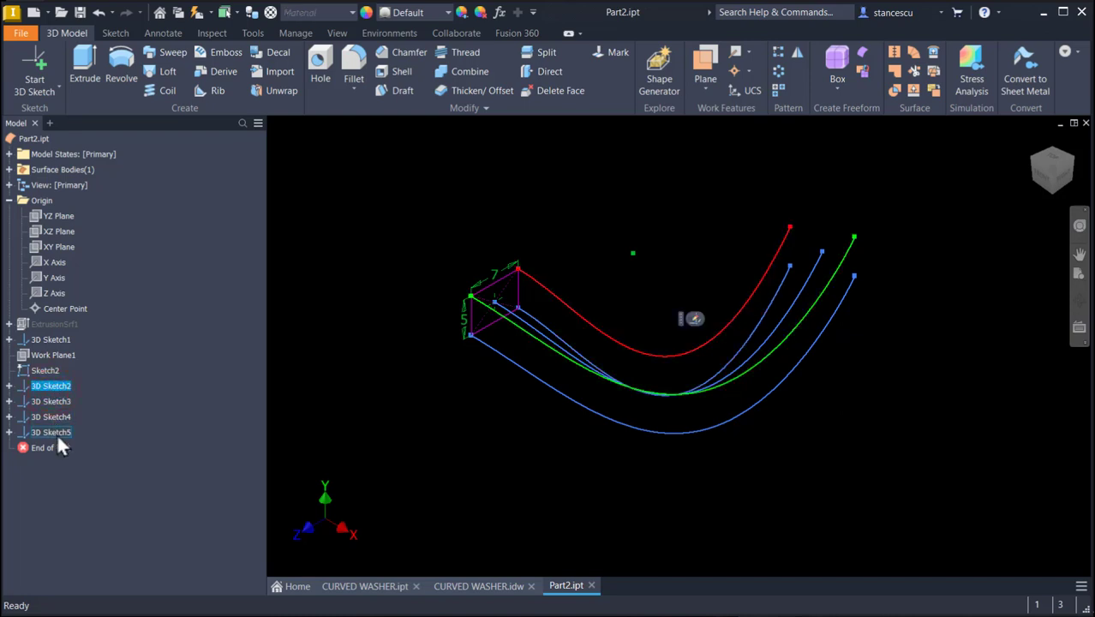
shift+click(56, 433)
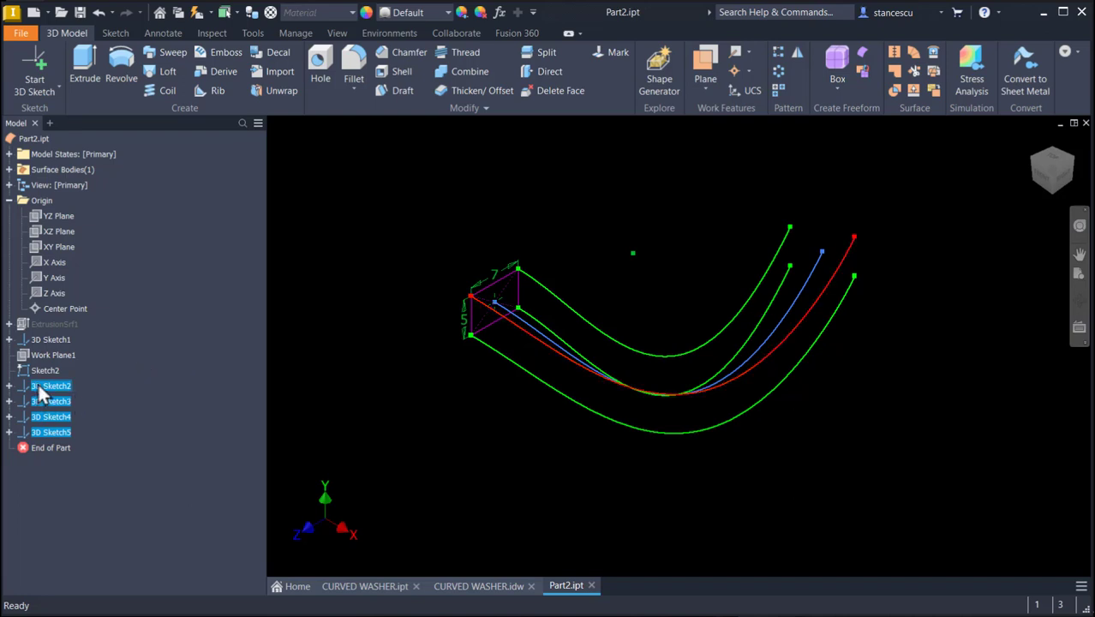
mouse_move(40, 392)
mouse_down()
mouse_move(66, 342)
mouse_move(54, 308)
mouse_move(53, 412)
mouse_move(60, 356)
mouse_up()
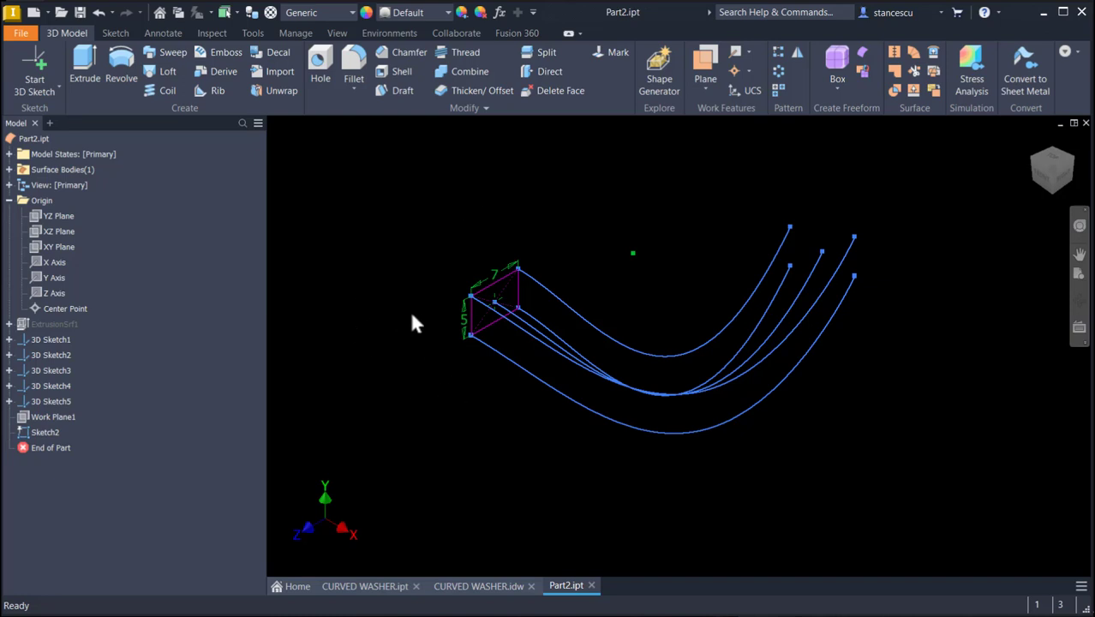
Hide 3D Sketch1, the curve through the centre of the rectangular section.
mouse_move(407, 218)
shift+middle_down()
mouse_move(452, 372)
mouse_move(458, 297)
mouse_move(433, 287)
mouse_move(438, 341)
mouse_move(511, 289)
mouse_move(555, 374)
mouse_move(496, 364)
mouse_move(871, 401)
mouse_move(703, 264)
mouse_move(449, 249)
mouse_move(257, 317)
shift+middle_up()
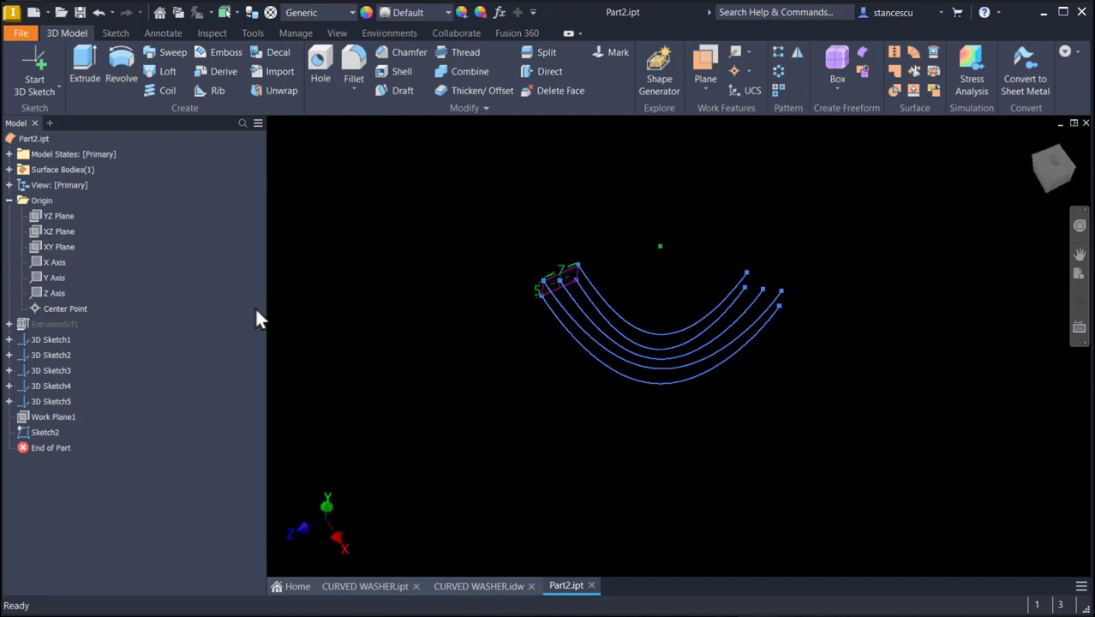
right_click(50, 339)
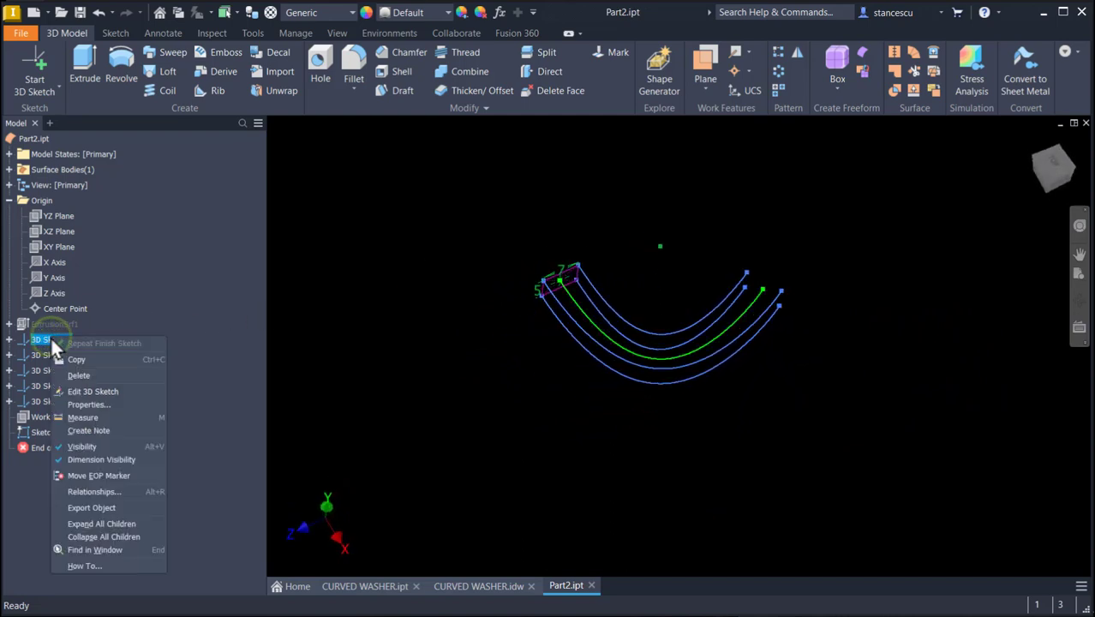
click(87, 443)
Make Work Plane1, the plane through the rectangular section, visible.
mouse_move(550, 318)
shift+middle_down()
mouse_move(763, 365)
mouse_move(745, 208)
mouse_move(776, 199)
mouse_move(455, 283)
mouse_move(486, 250)
mouse_move(484, 225)
mouse_move(574, 200)
mouse_move(649, 206)
mouse_move(606, 196)
shift+middle_up()
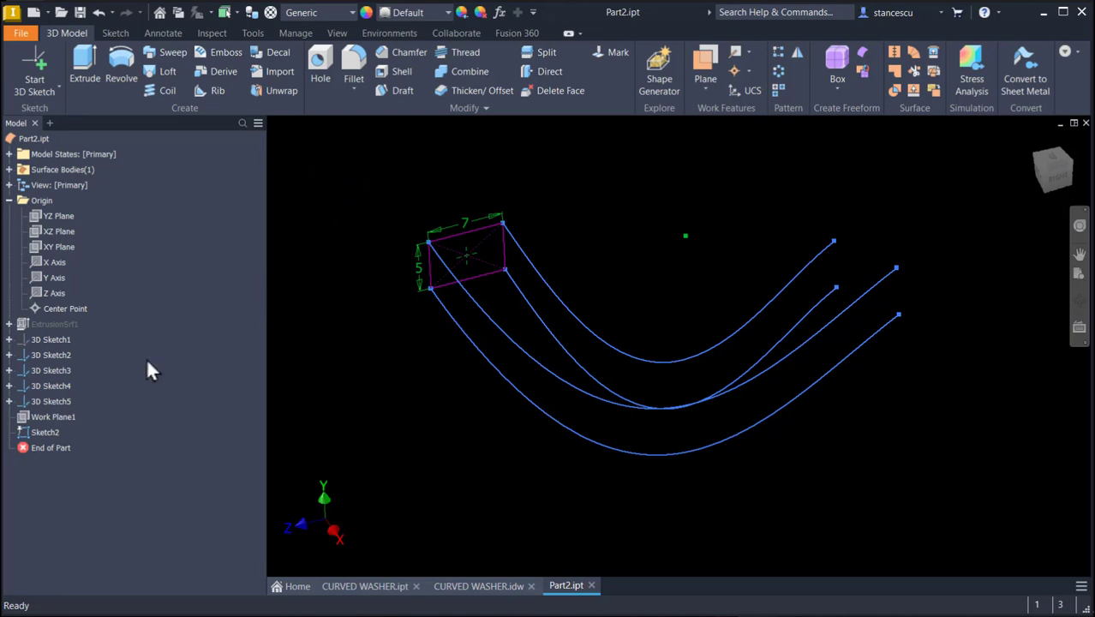
right_click(57, 415)
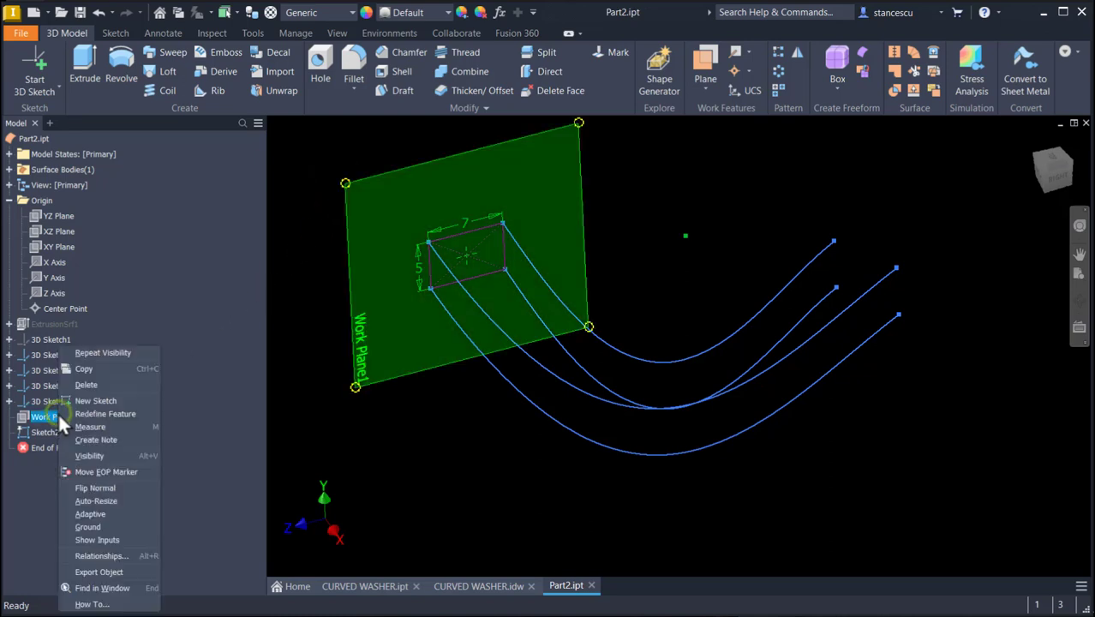
click(90, 456)
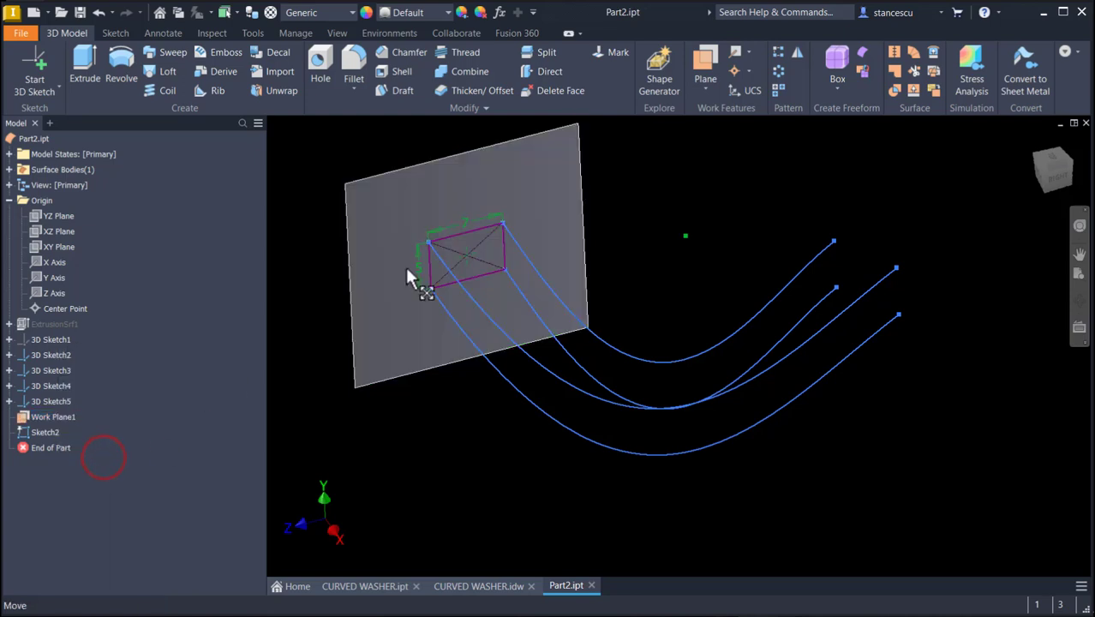
Project the rectangle's outer 5 mm side into a new sketch on Work Plane1, and hide the rectangle's Sketch2.
click(478, 145)
click(493, 135)
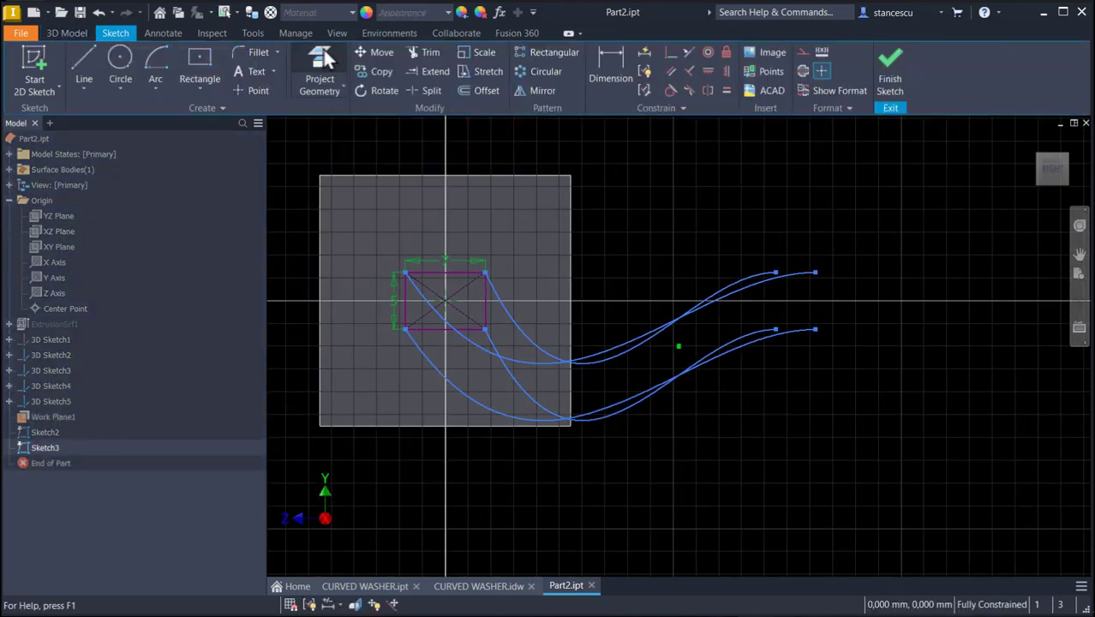
click(322, 47)
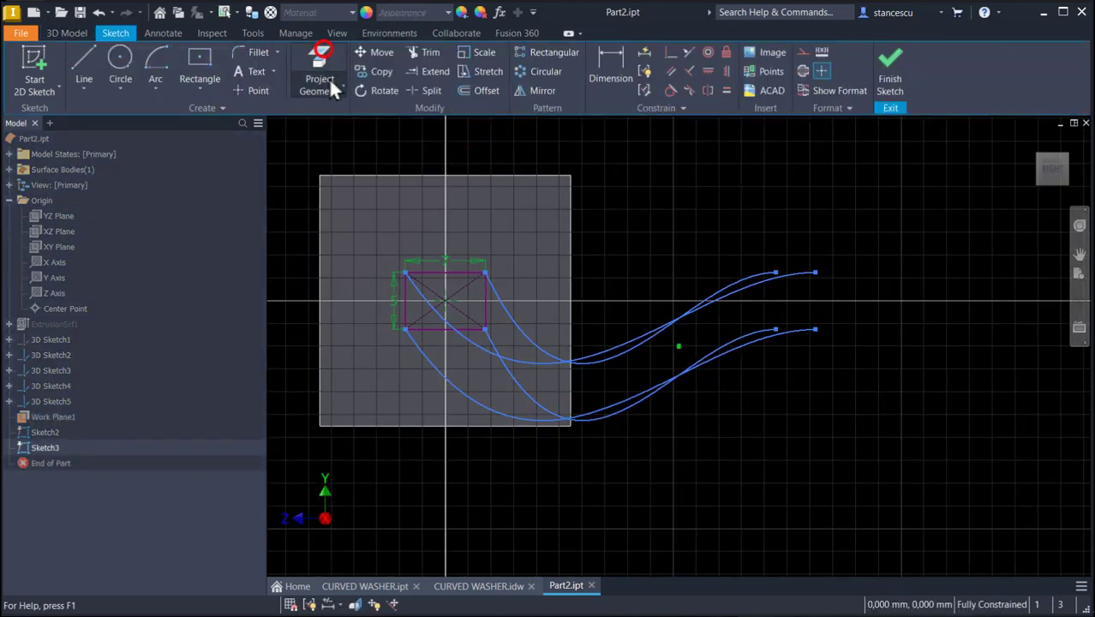
click(402, 302)
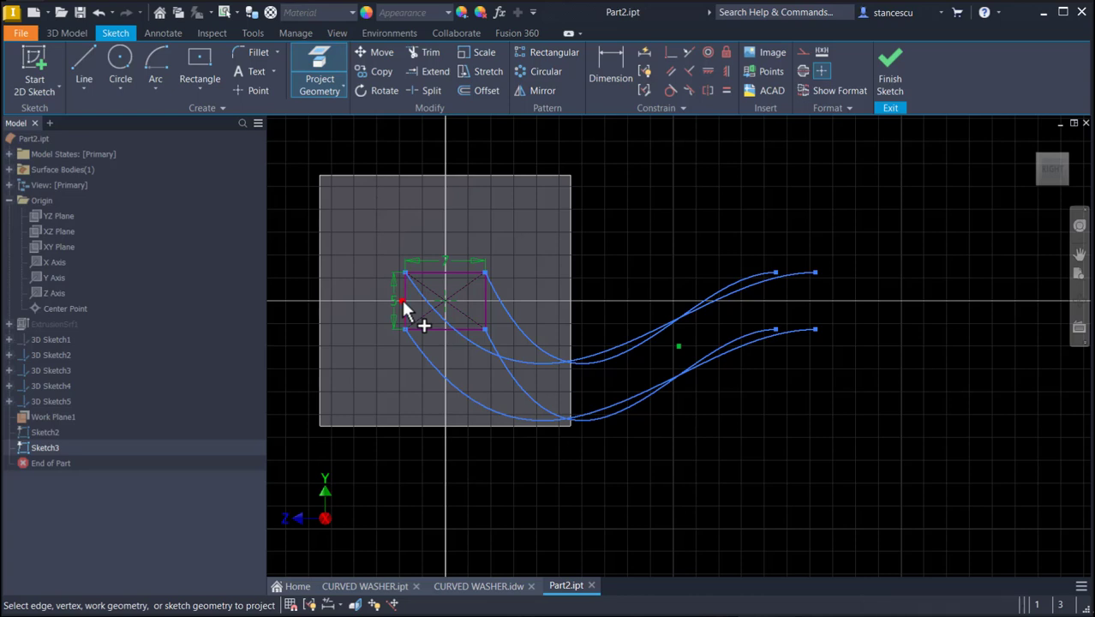
click(878, 74)
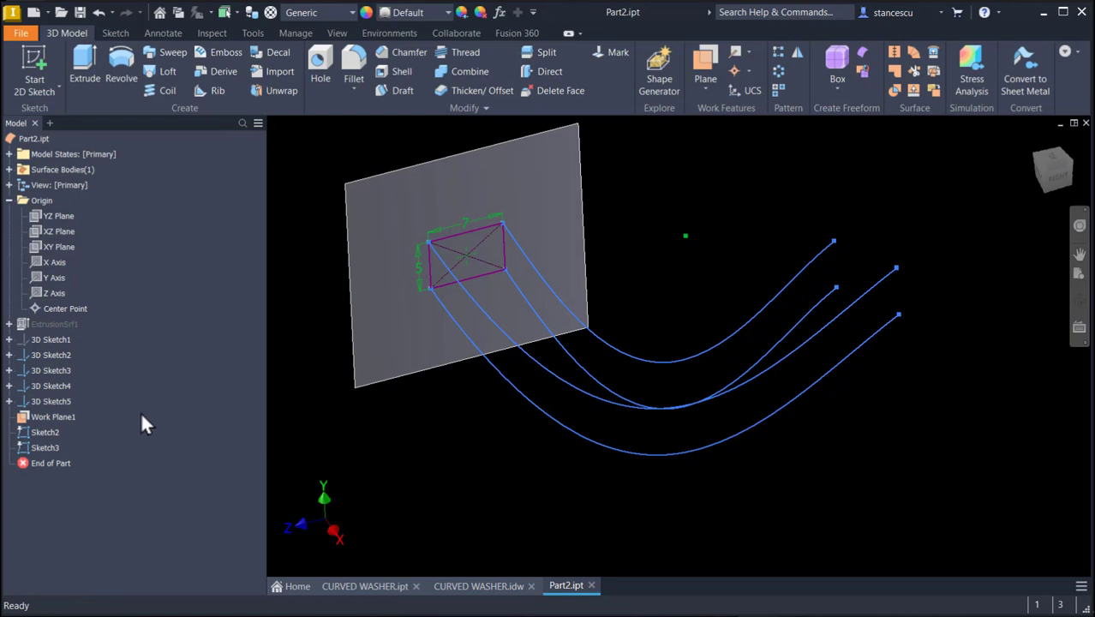
right_click(38, 431)
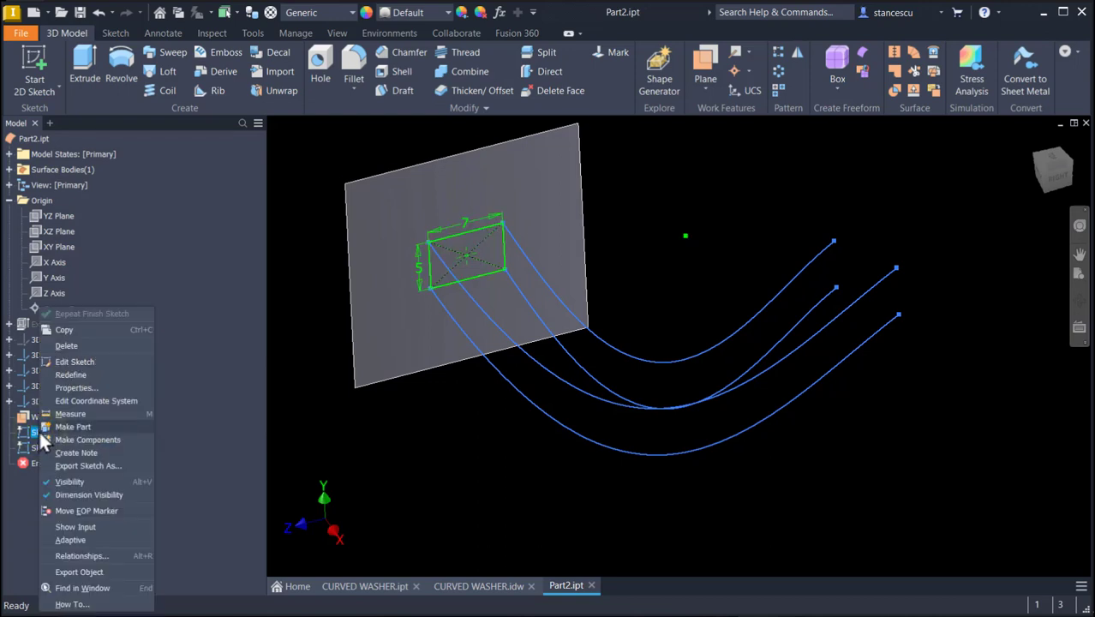
click(79, 481)
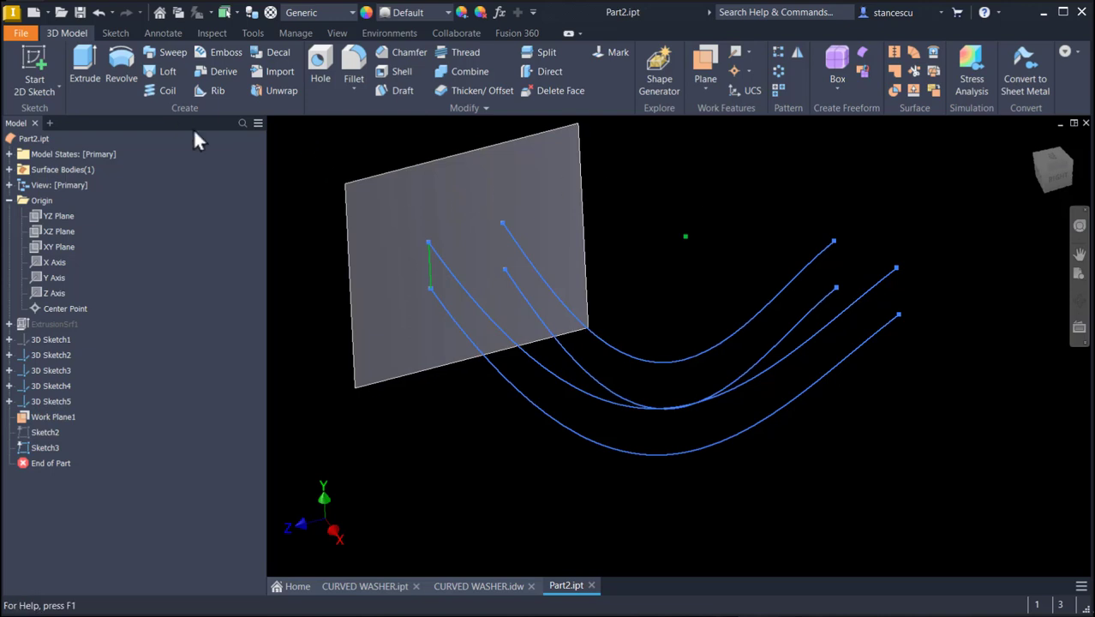
click(178, 51)
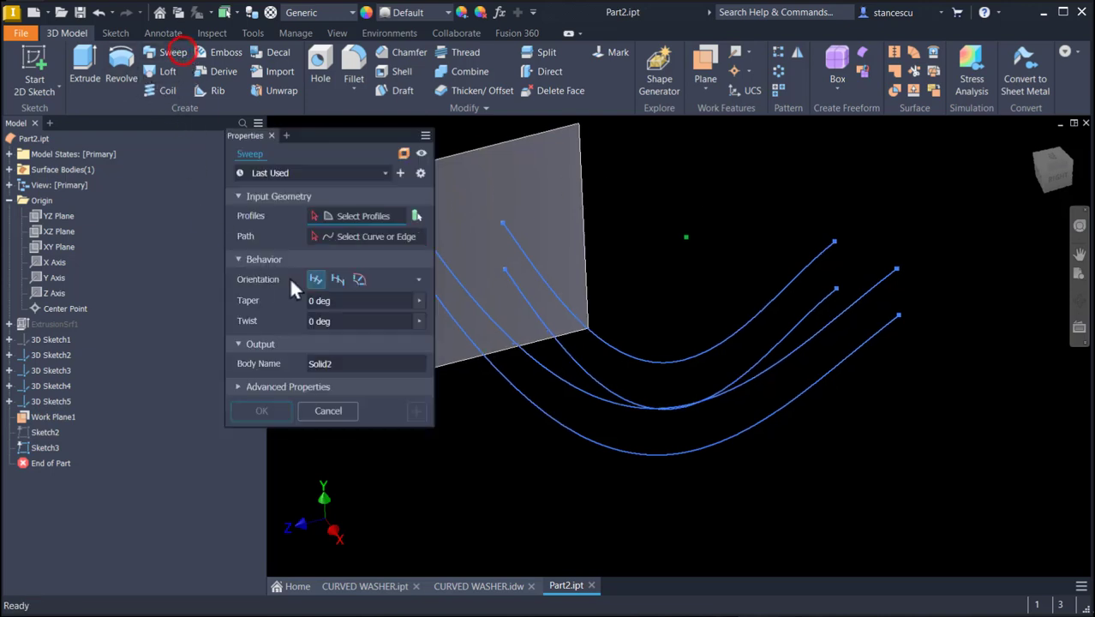
scroll(488, 407, up, 6)
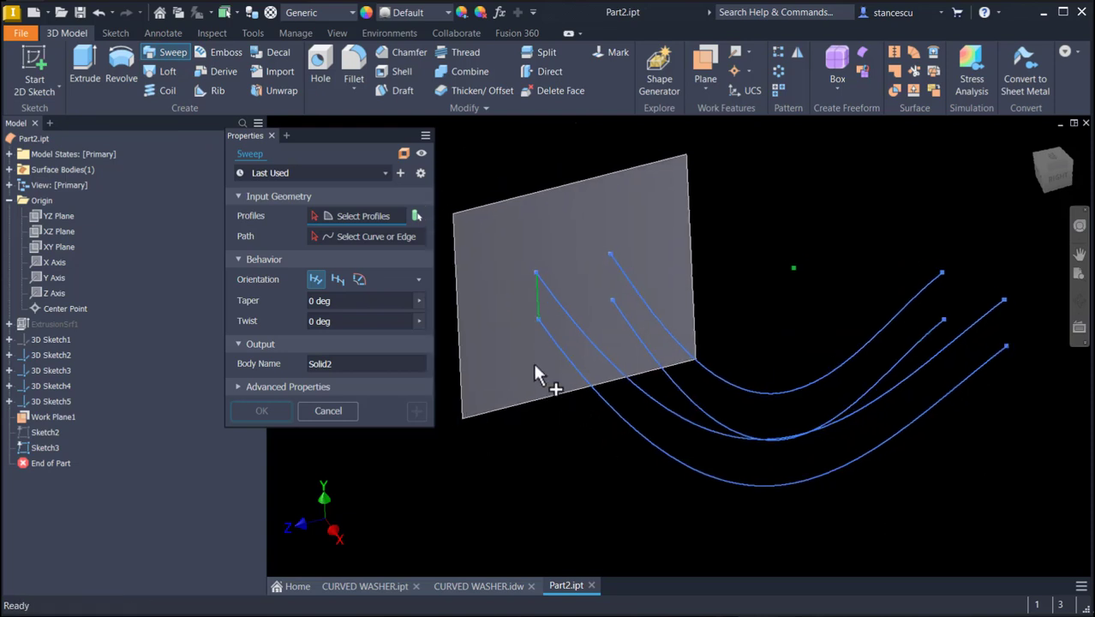
click(532, 339)
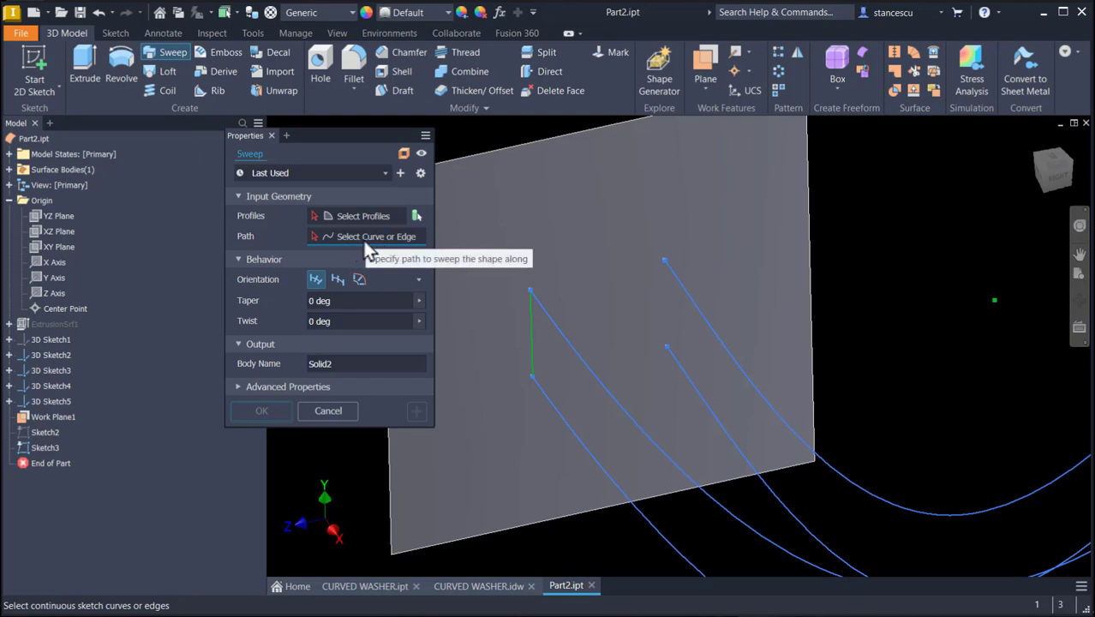
click(570, 434)
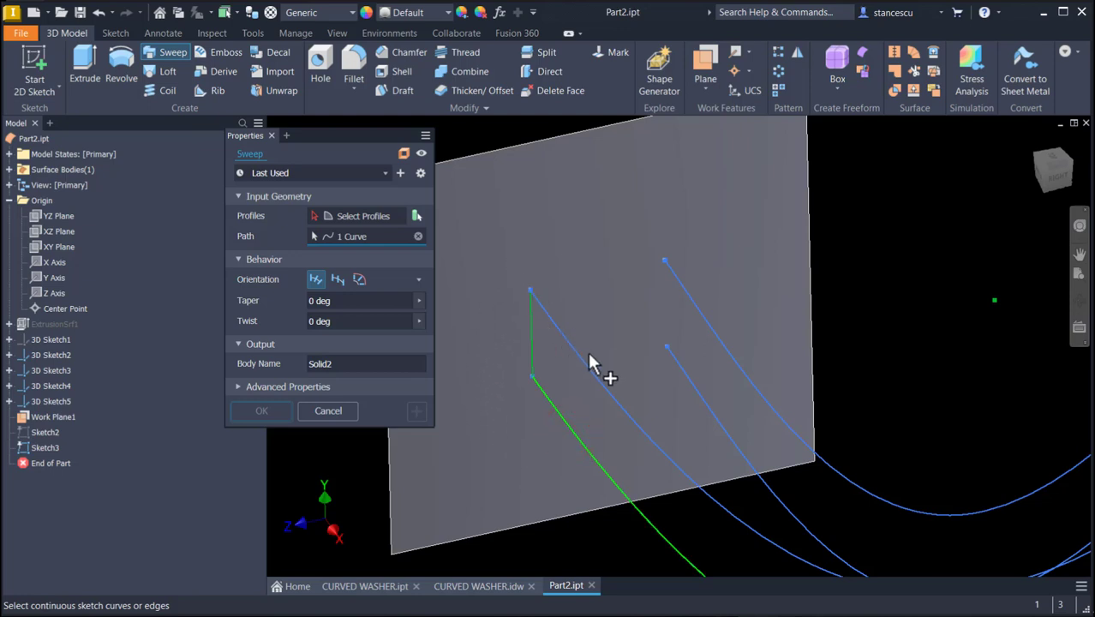
scroll(670, 257, down, 5)
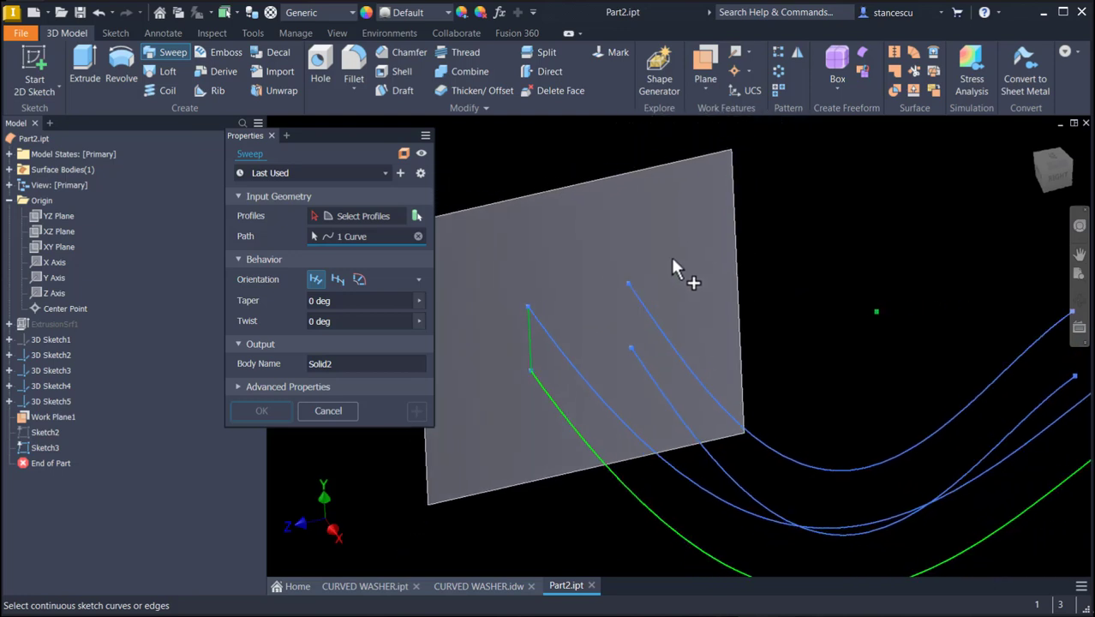
click(333, 281)
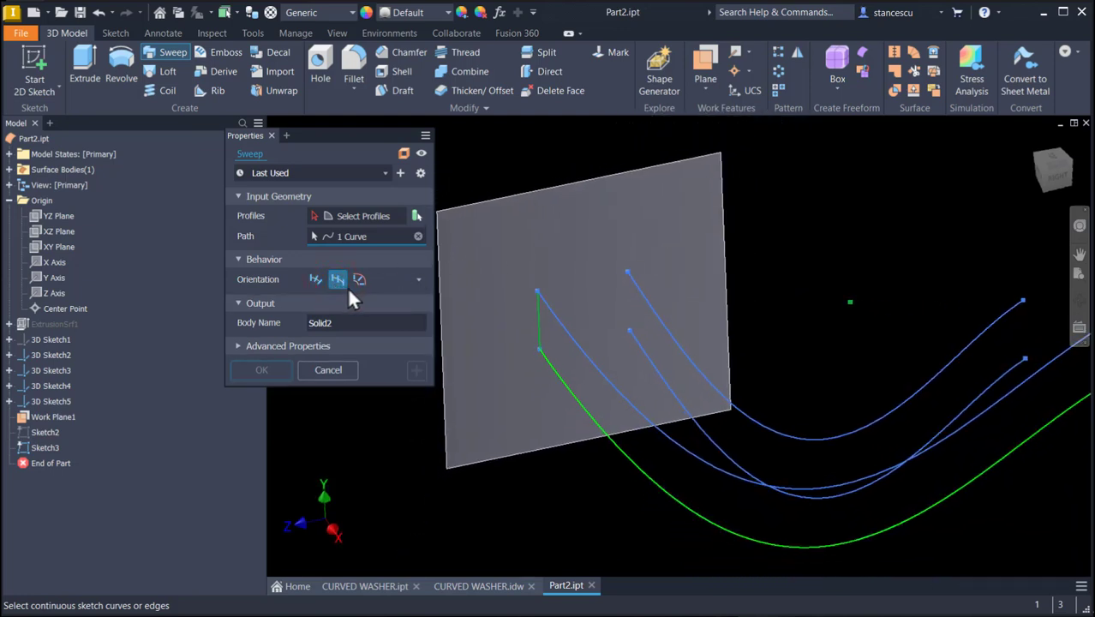
click(358, 280)
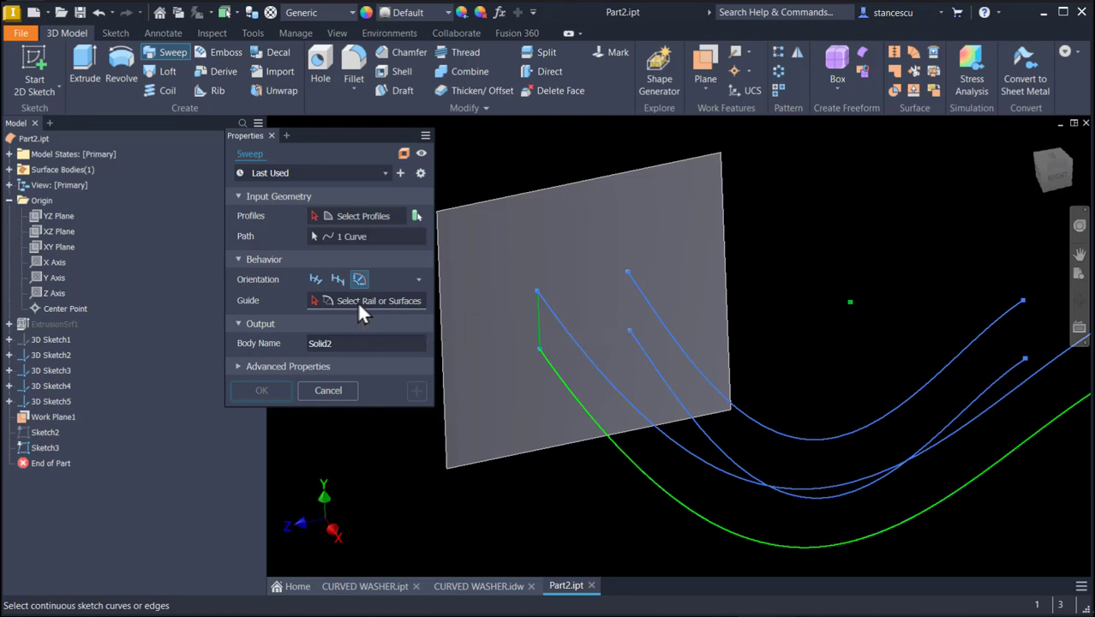
click(364, 304)
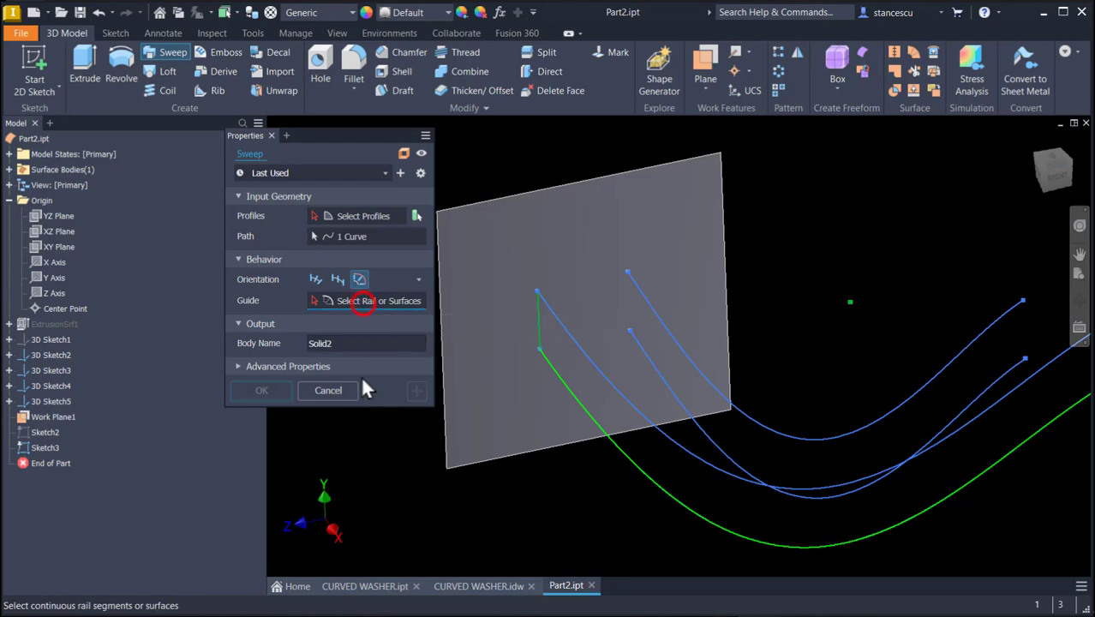
click(581, 353)
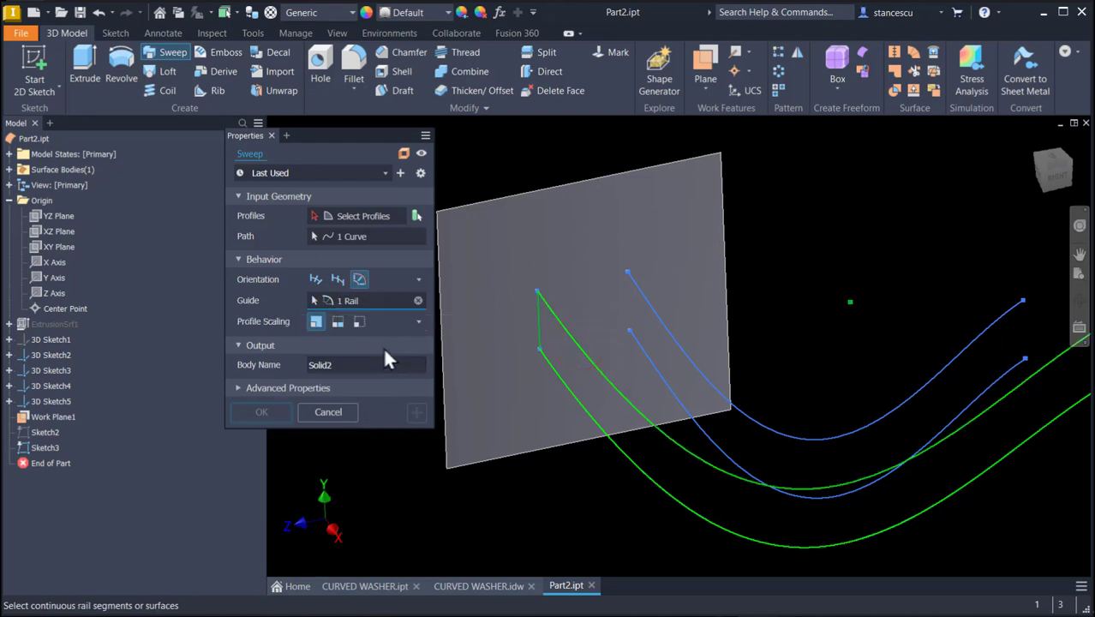
click(337, 281)
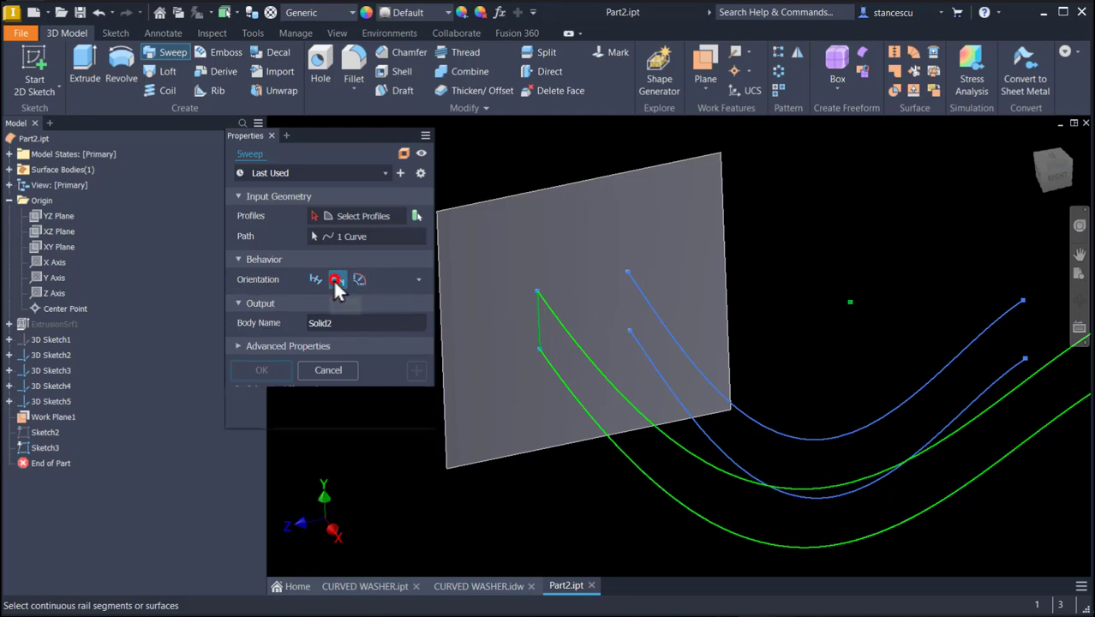
click(315, 281)
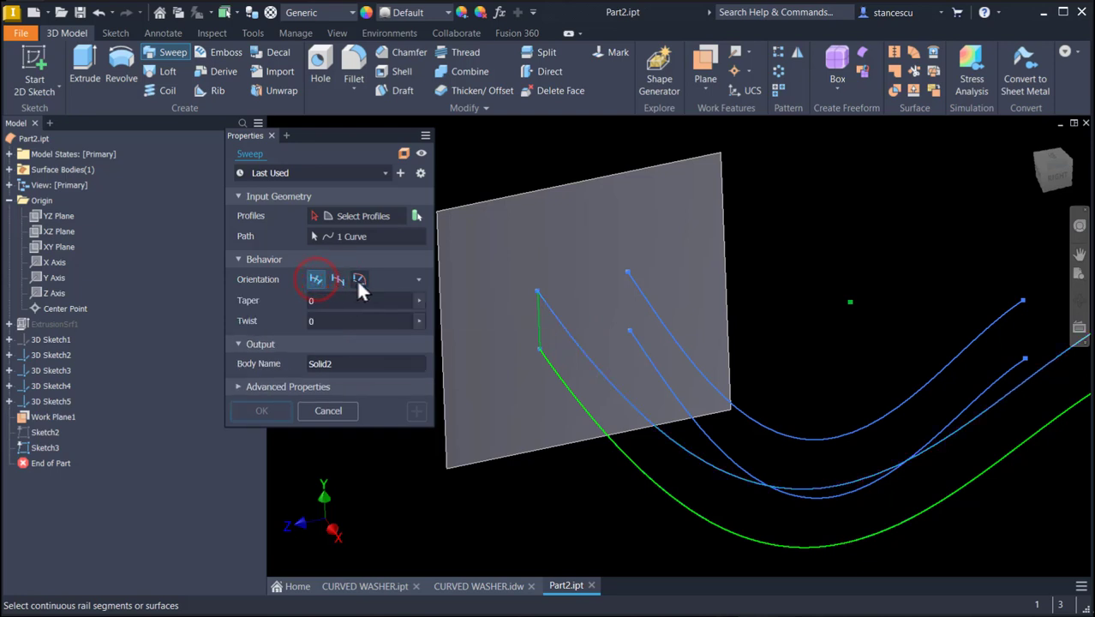
click(359, 283)
scroll(531, 283, down, 3)
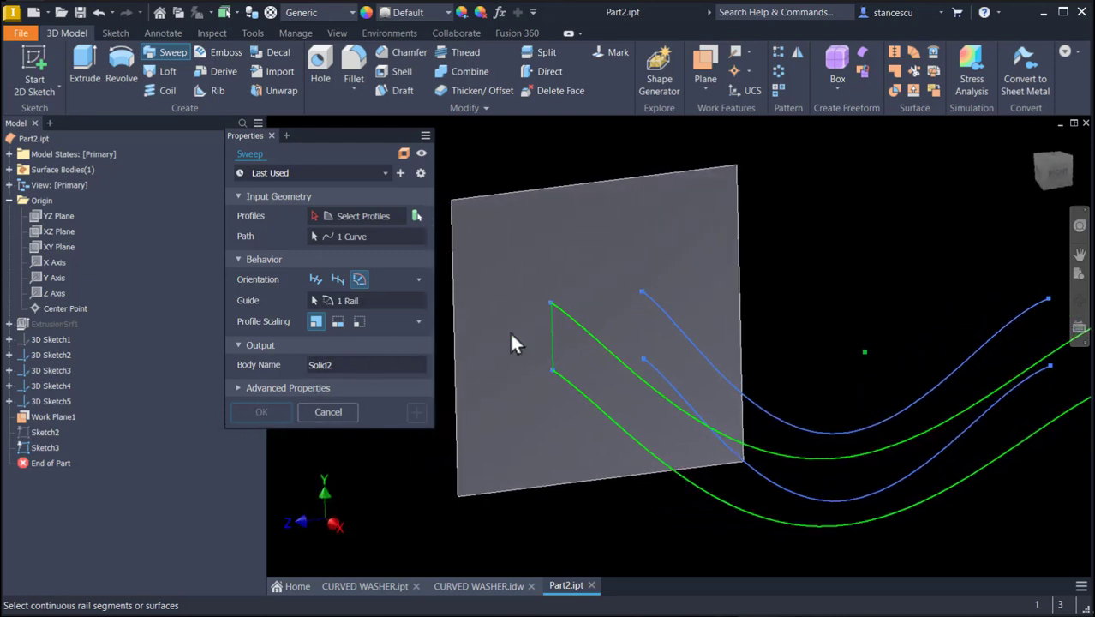
click(373, 221)
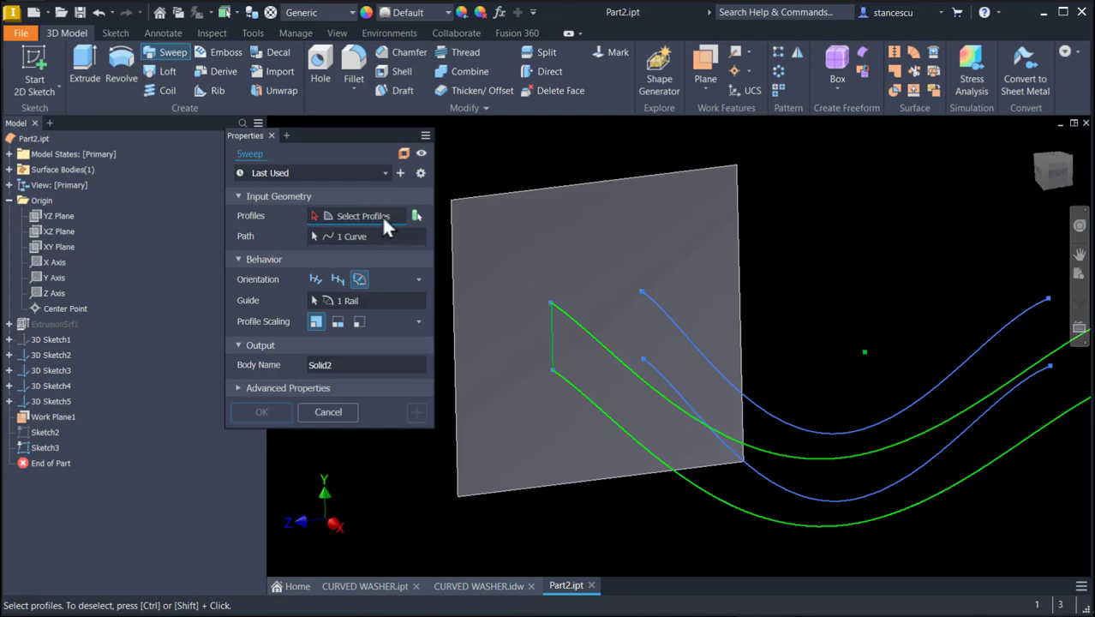
click(313, 216)
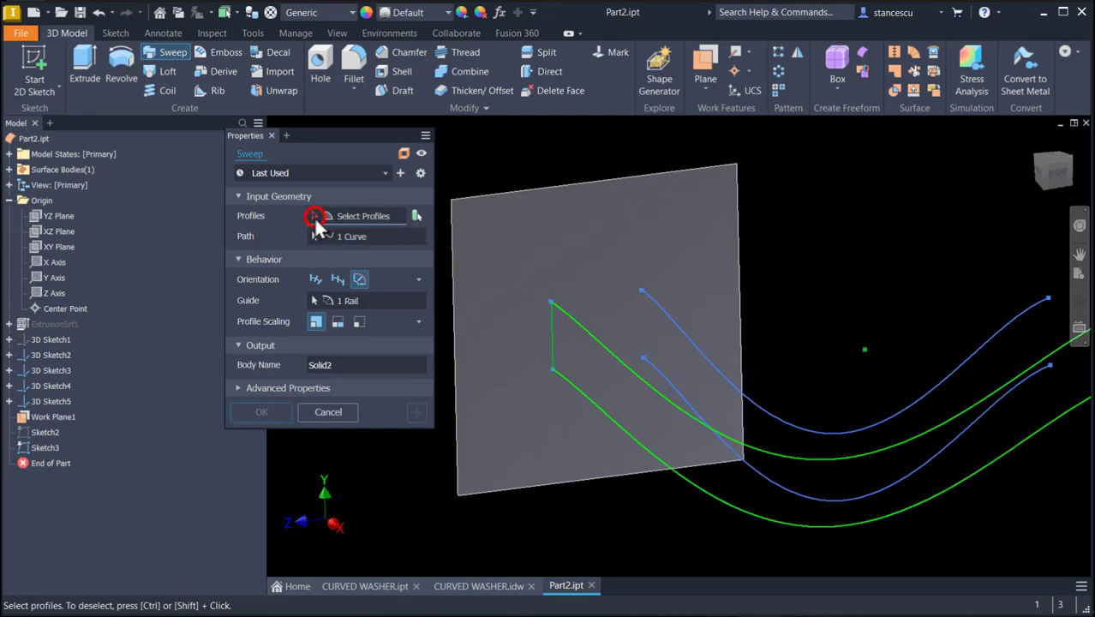
click(551, 326)
click(308, 410)
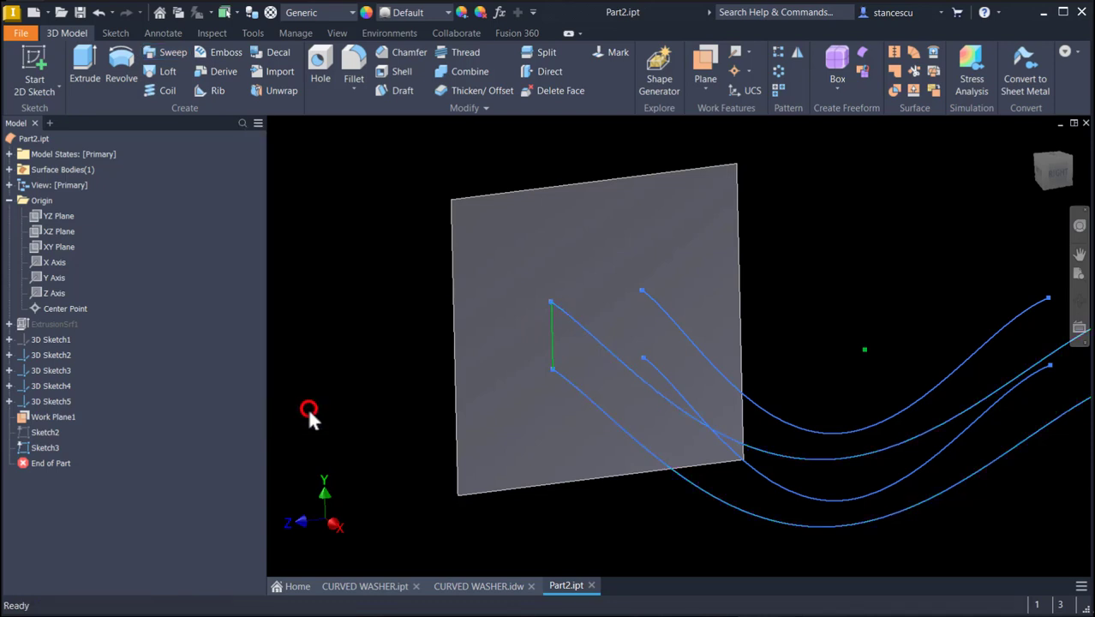
click(345, 335)
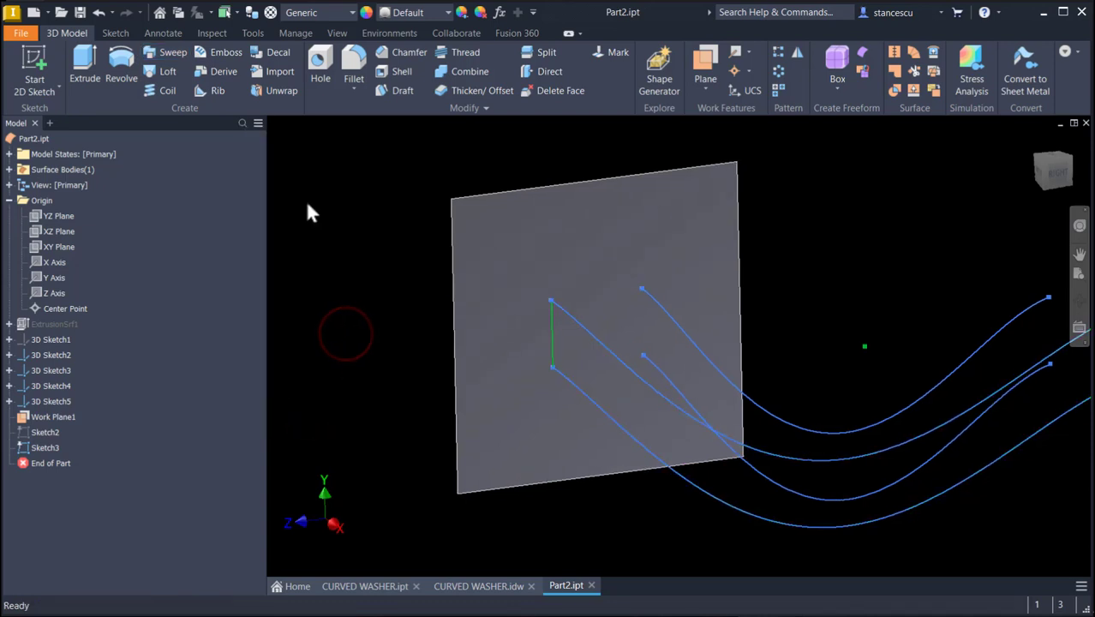
shift+middle_drag(353, 239, 368, 264)
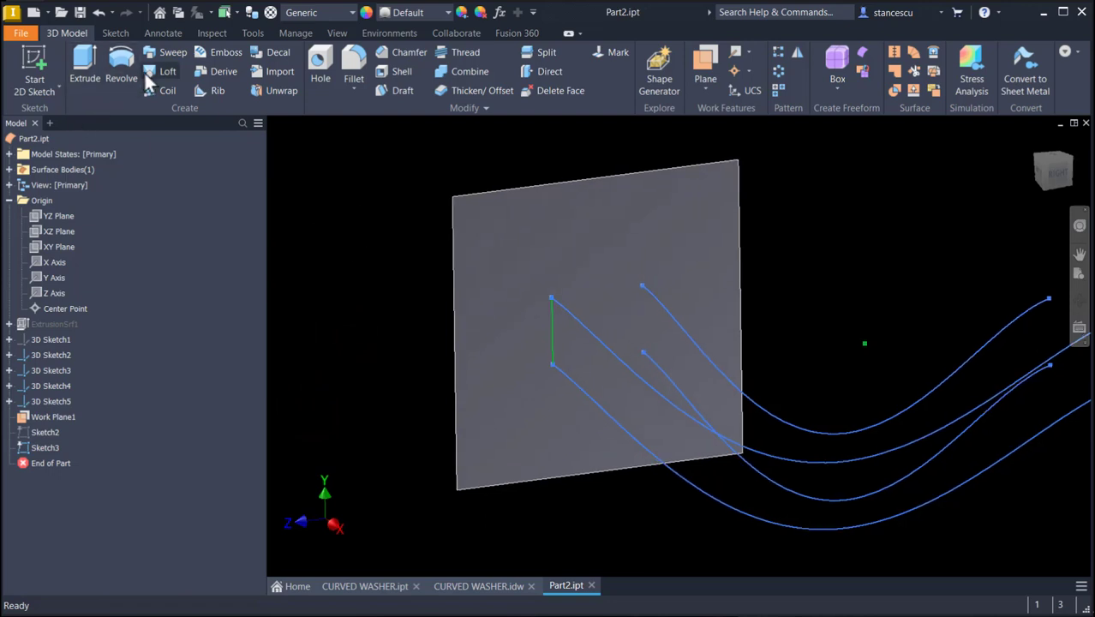
Set up a Sweep along the upper outer curve with Guide orientation, using the lower outer curve as the guide rail.
click(176, 51)
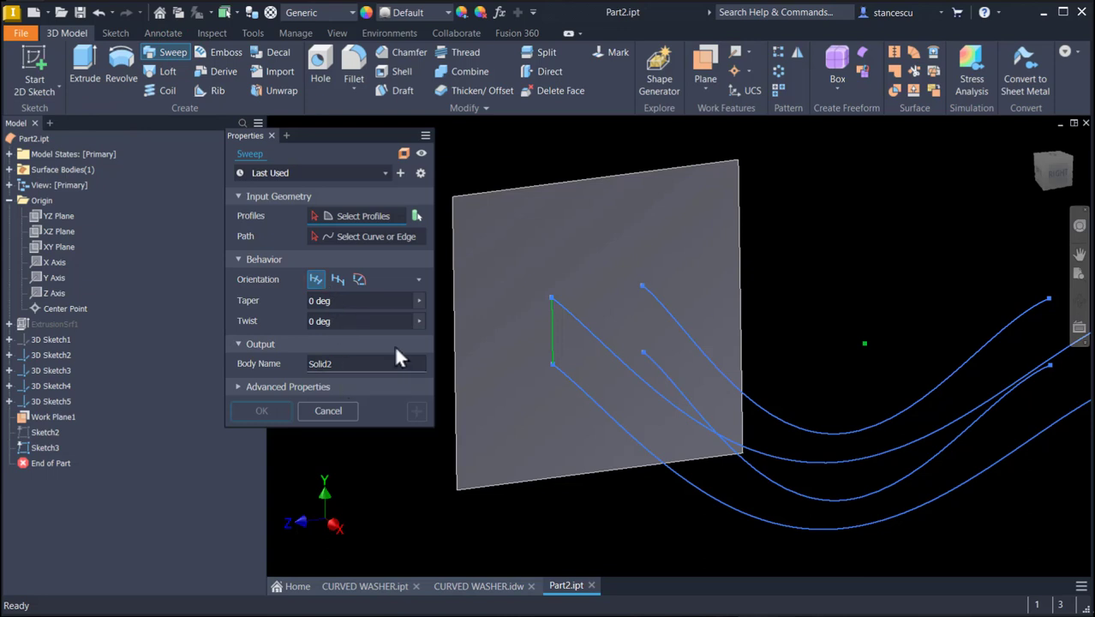
click(554, 337)
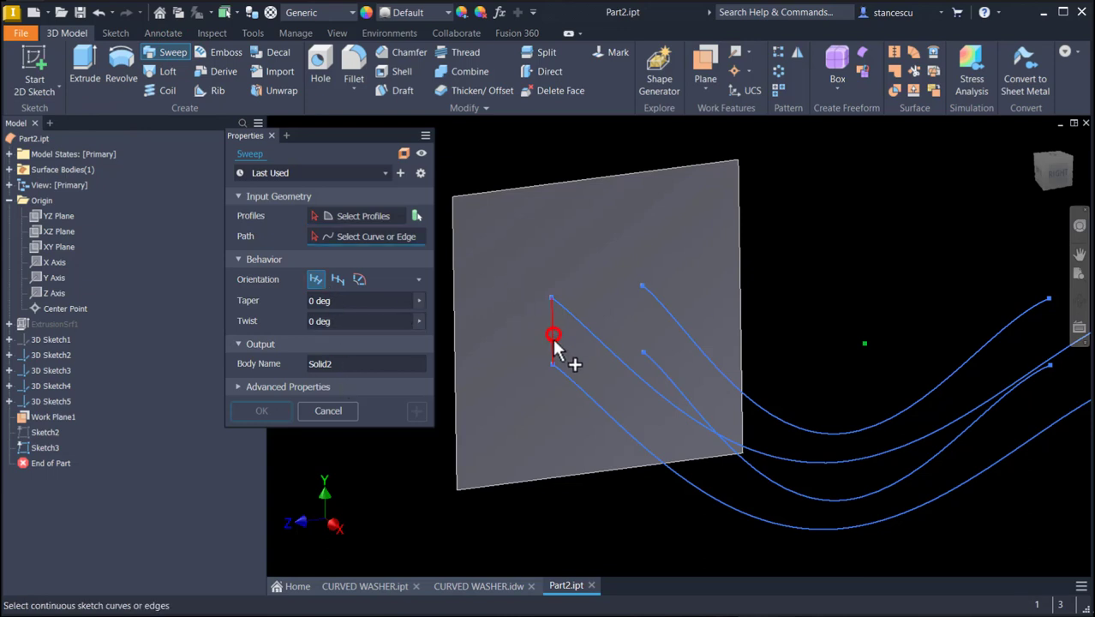
click(600, 347)
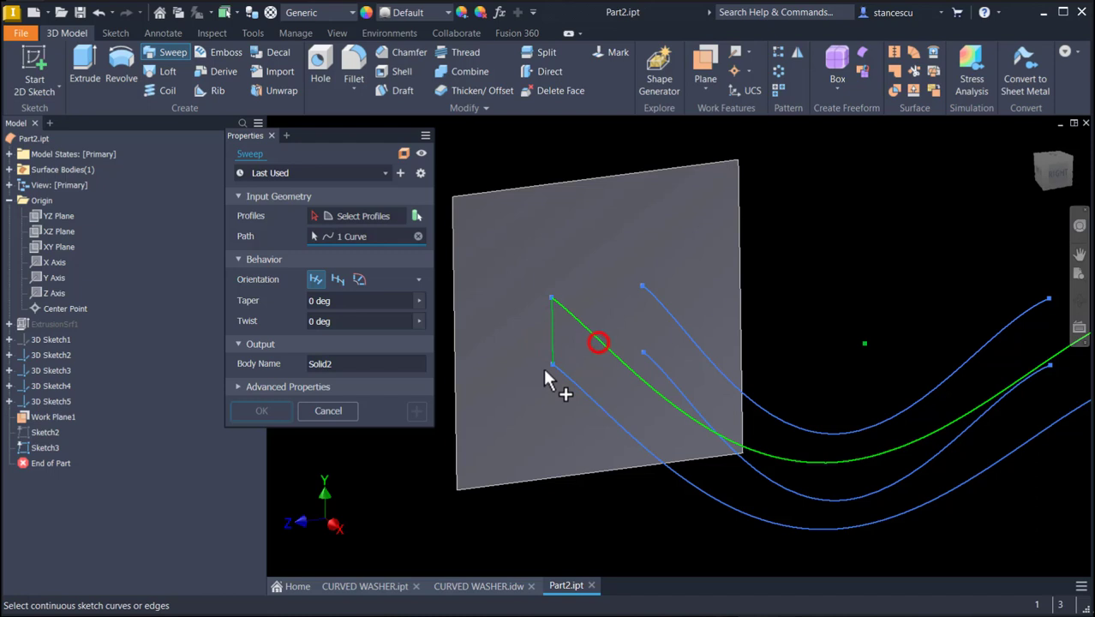
click(337, 280)
click(358, 279)
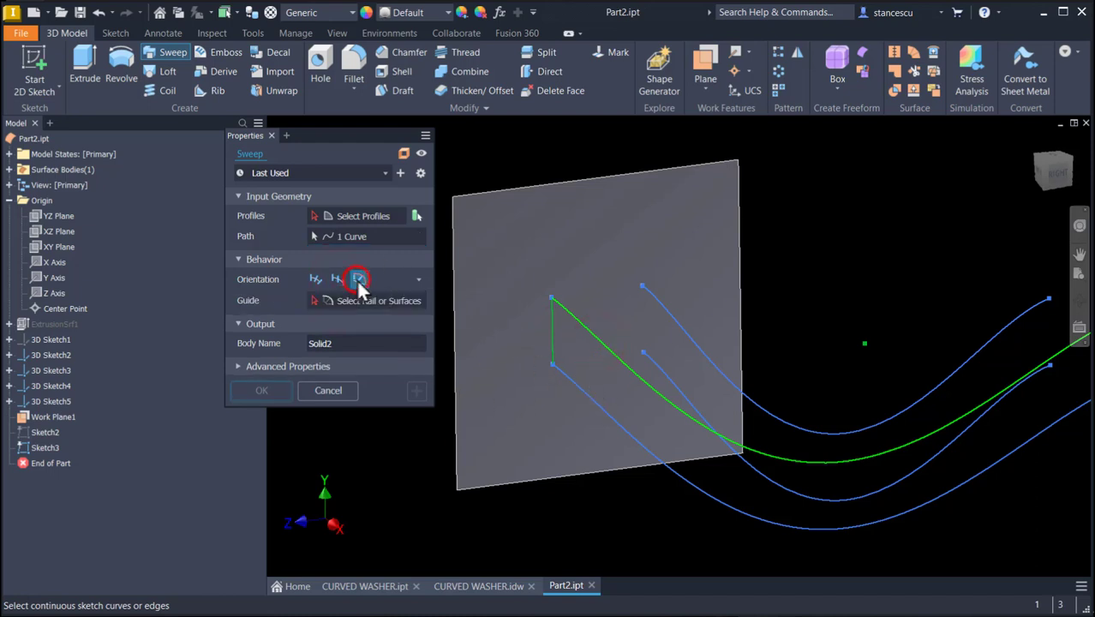
click(361, 300)
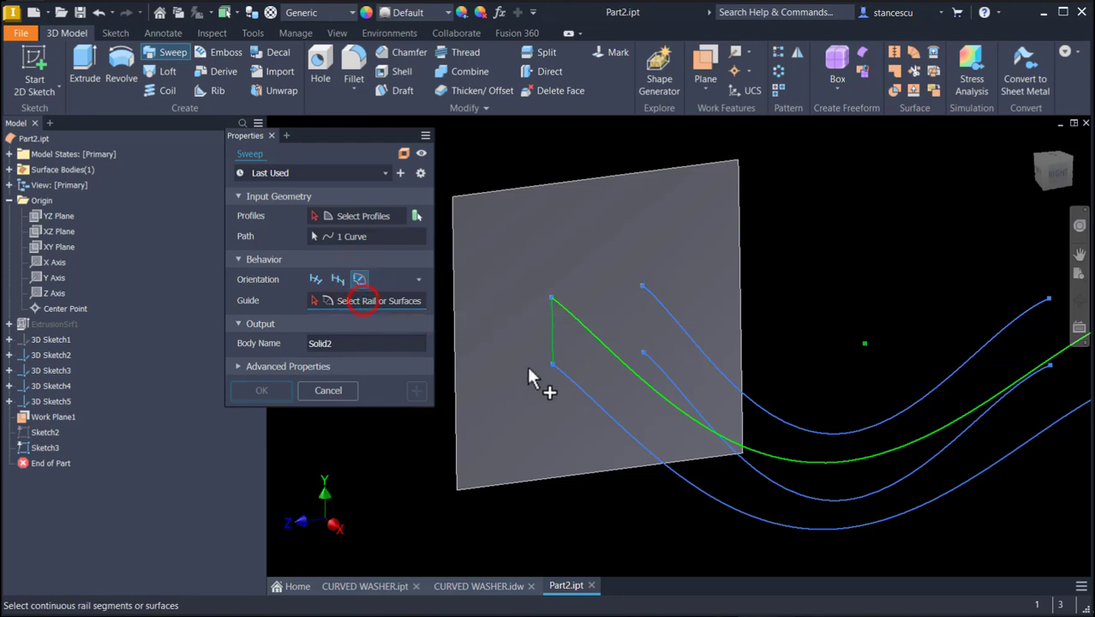
click(571, 391)
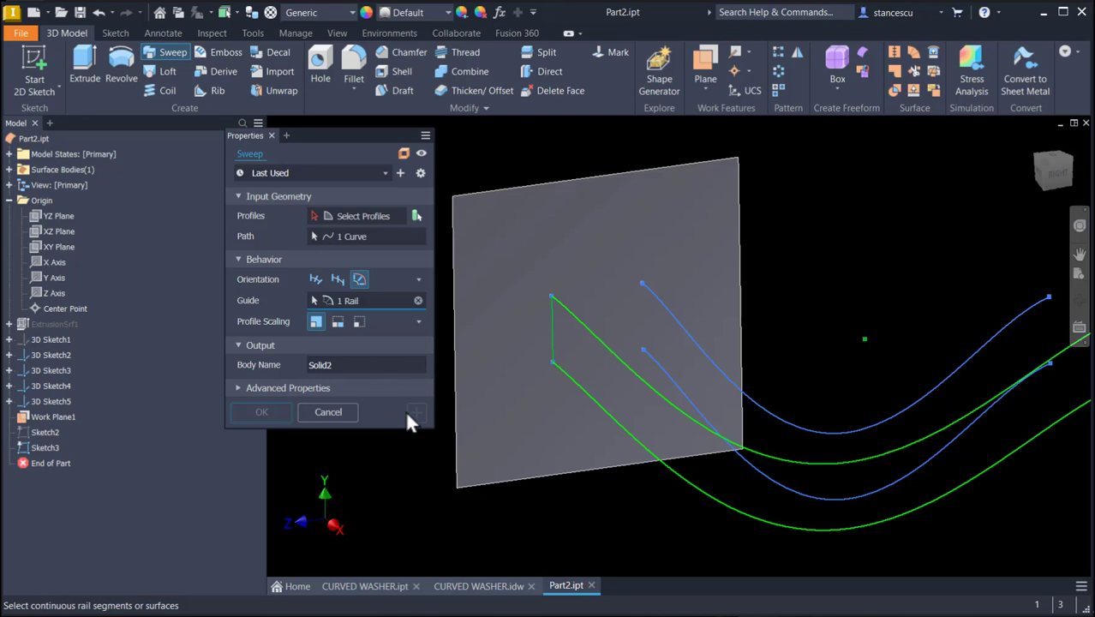
Switch the Sweep to surface output with the projected outer 5 mm side as profile, and create the outer surface.
click(404, 153)
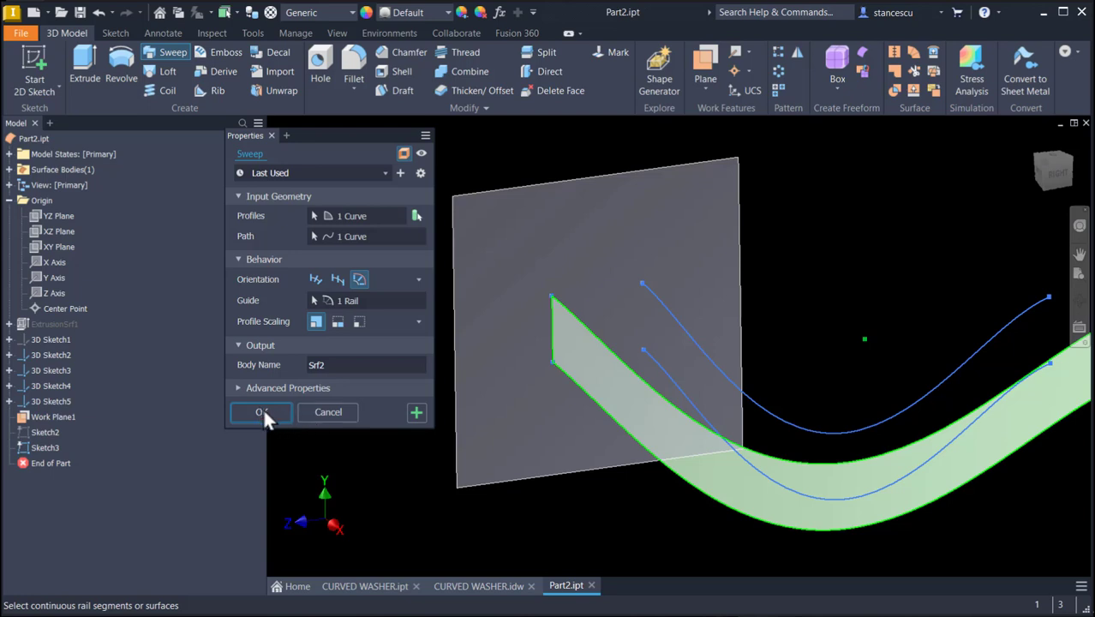
shift+middle_drag(694, 230, 792, 161)
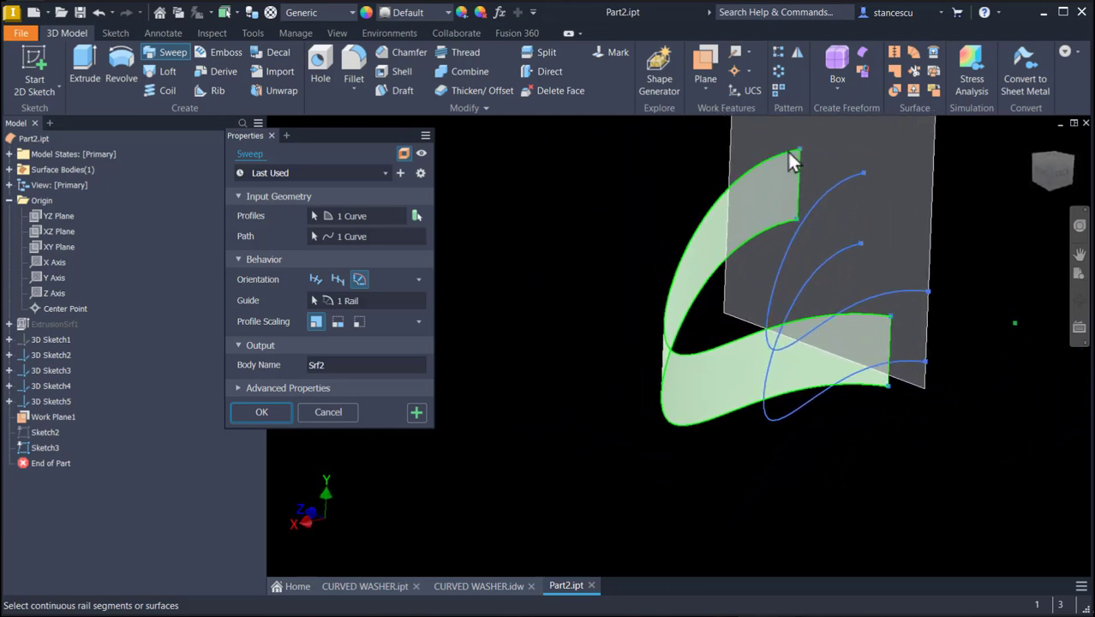
shift+middle_drag(624, 377, 656, 221)
shift+middle_drag(667, 314, 660, 427)
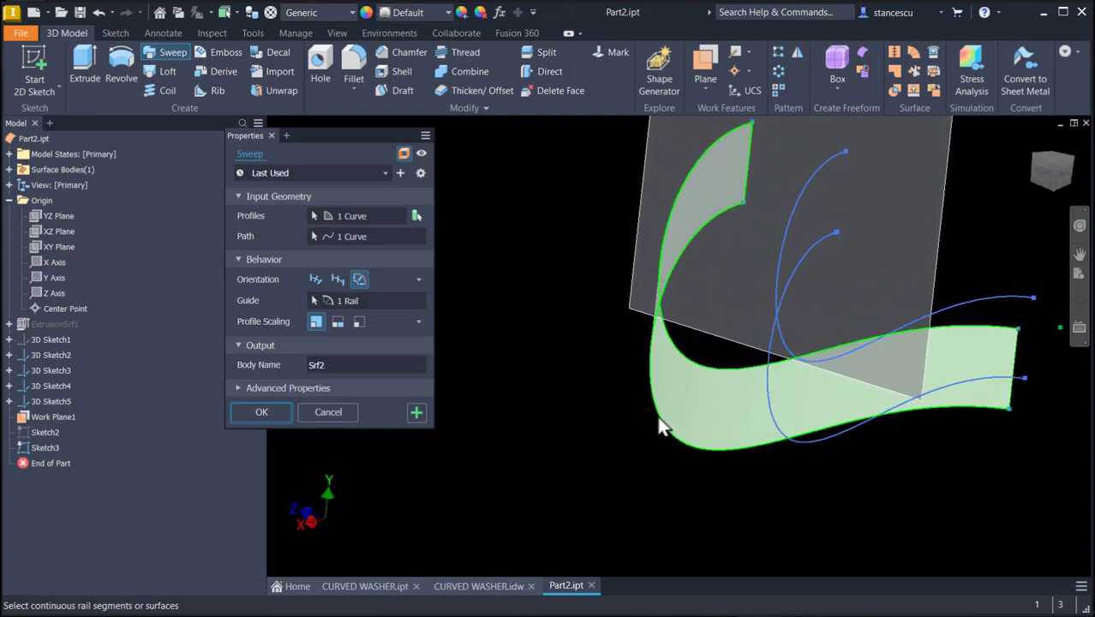
shift+middle_drag(733, 435, 925, 274)
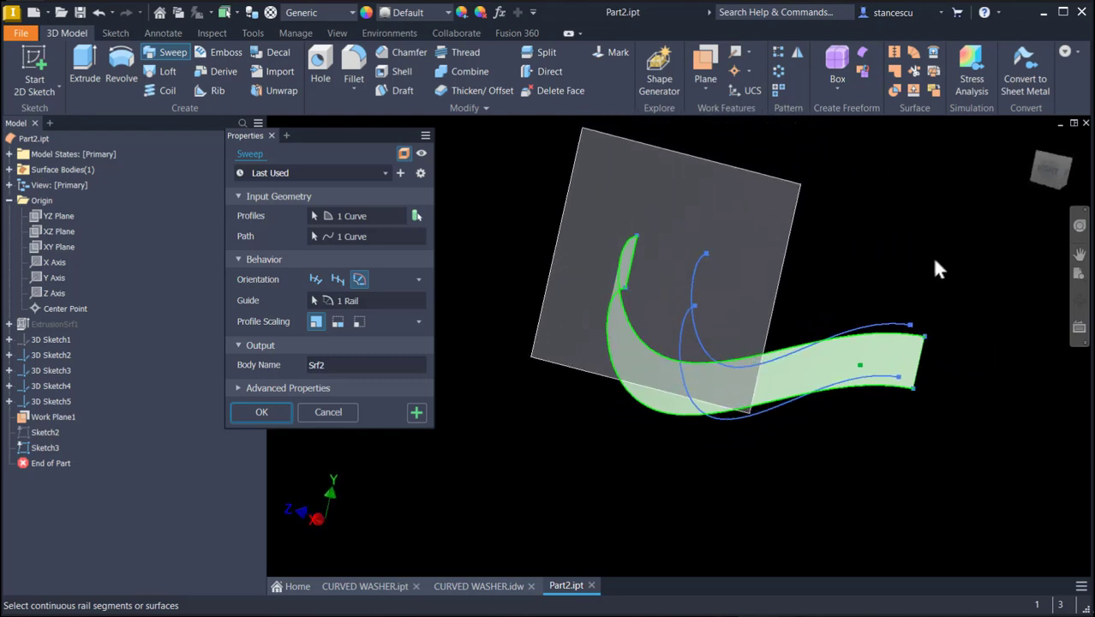
shift+middle_drag(934, 262, 506, 317)
click(272, 411)
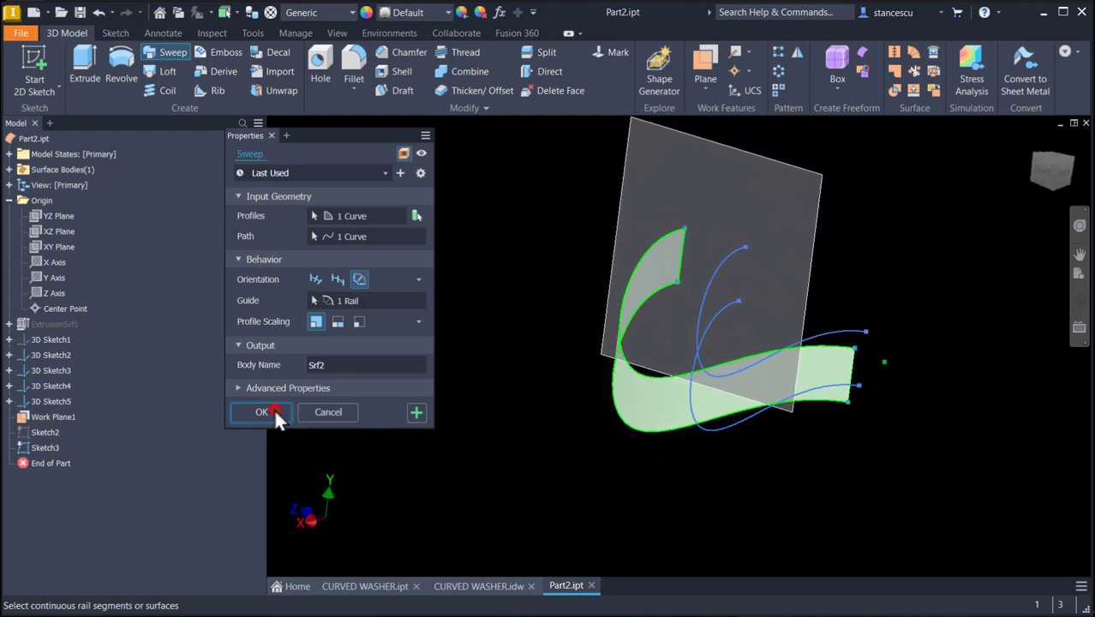
Make Sketch2, the rectangular section, visible again.
key(F6)
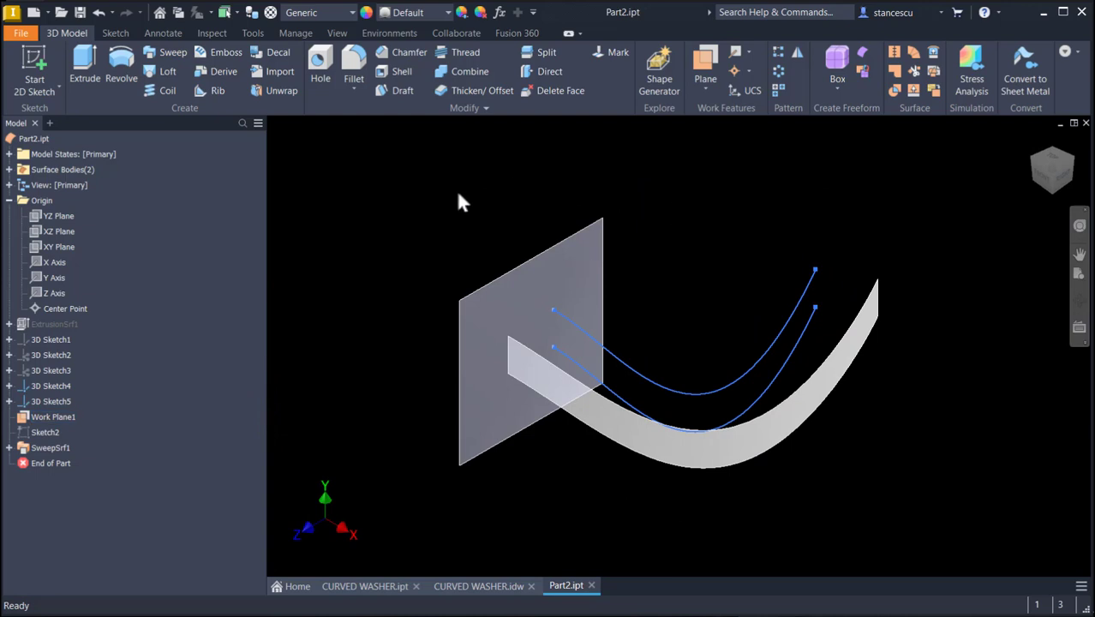
click(43, 432)
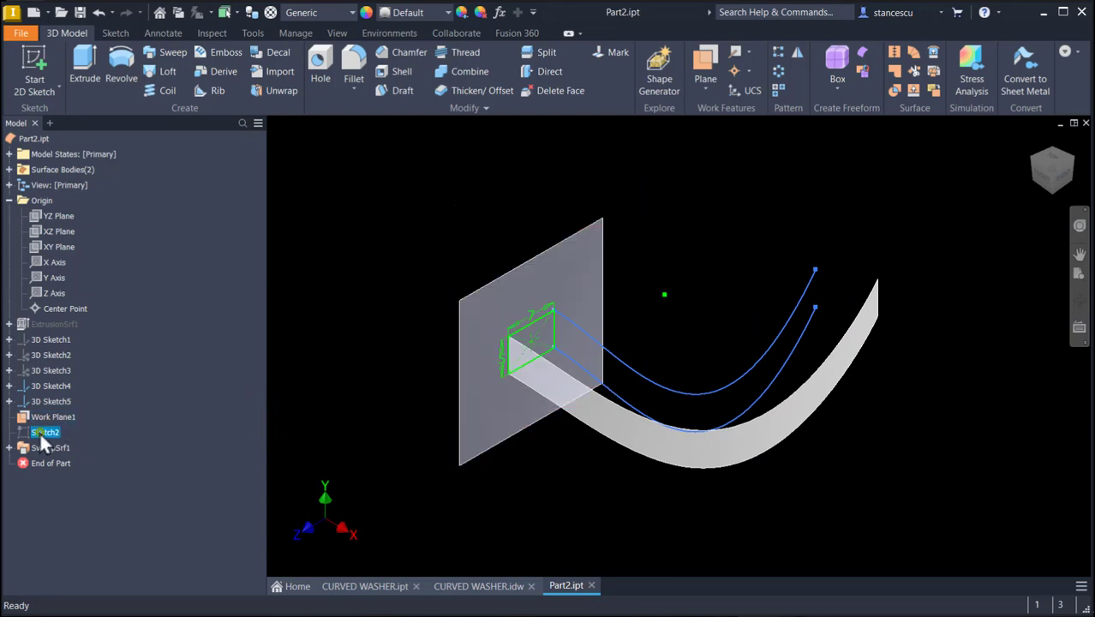
right_click(40, 431)
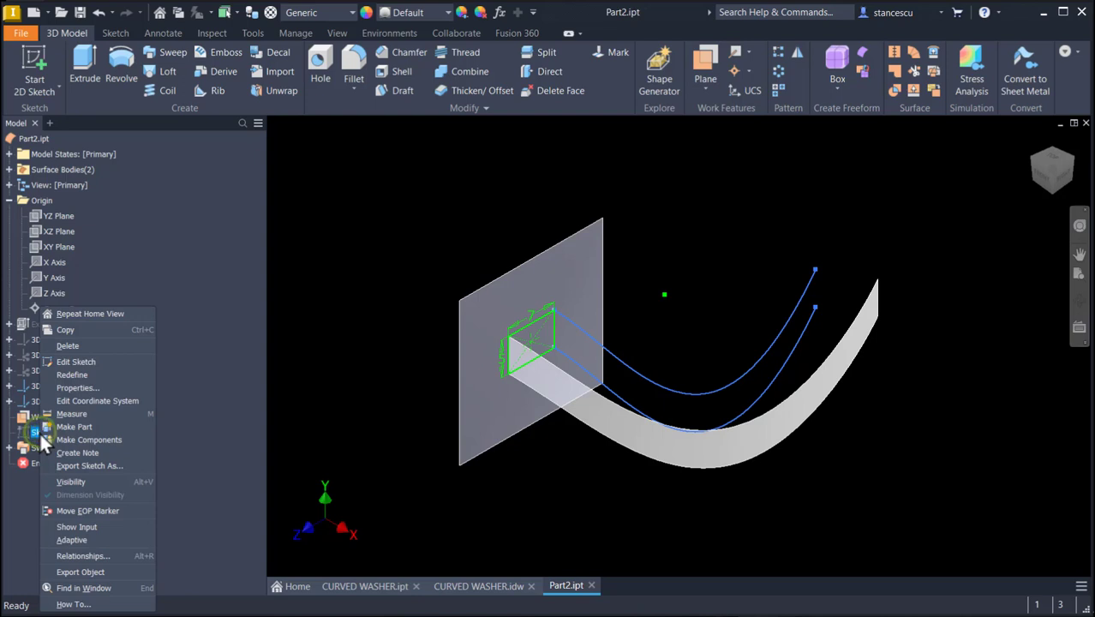
click(81, 481)
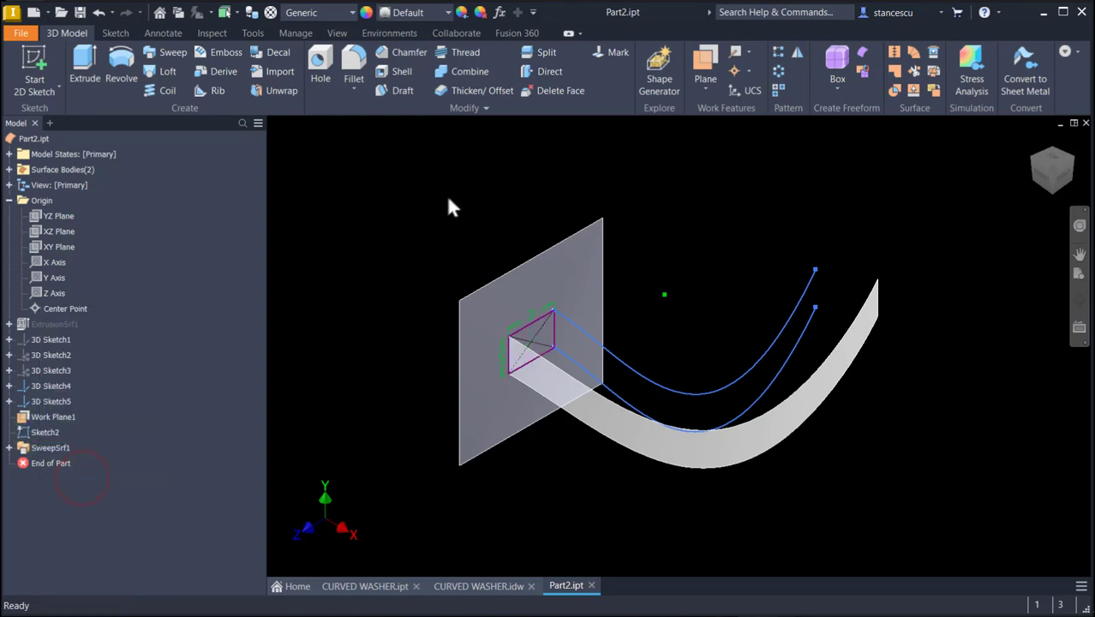
Project the rectangle's lower 7 mm side into a new sketch on Work Plane1, and hide the rectangle's Sketch2.
click(524, 259)
click(535, 254)
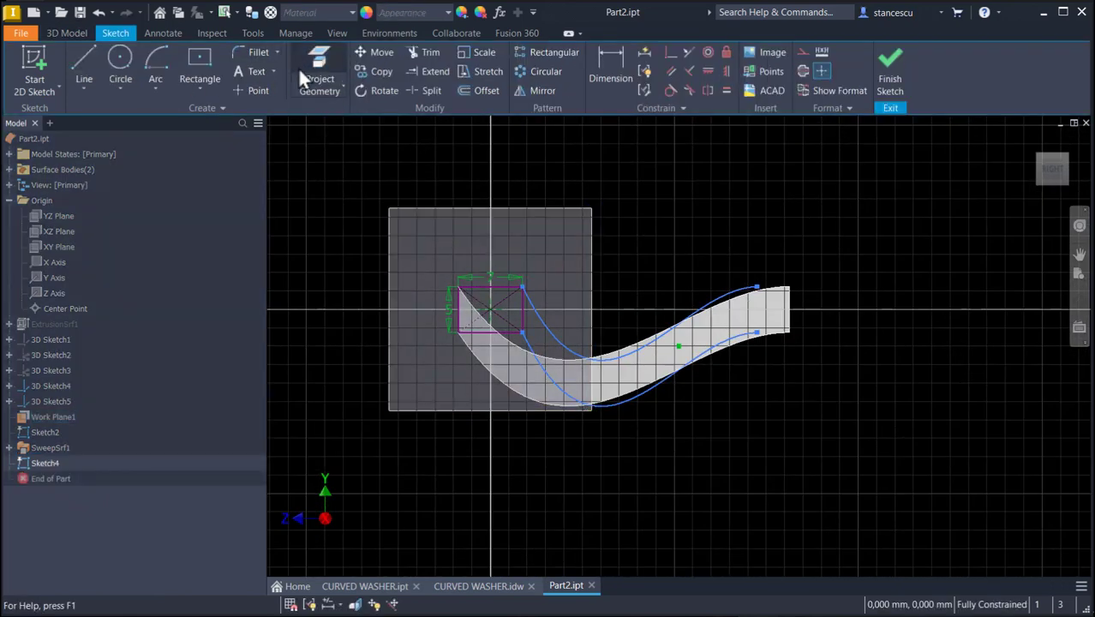
click(310, 65)
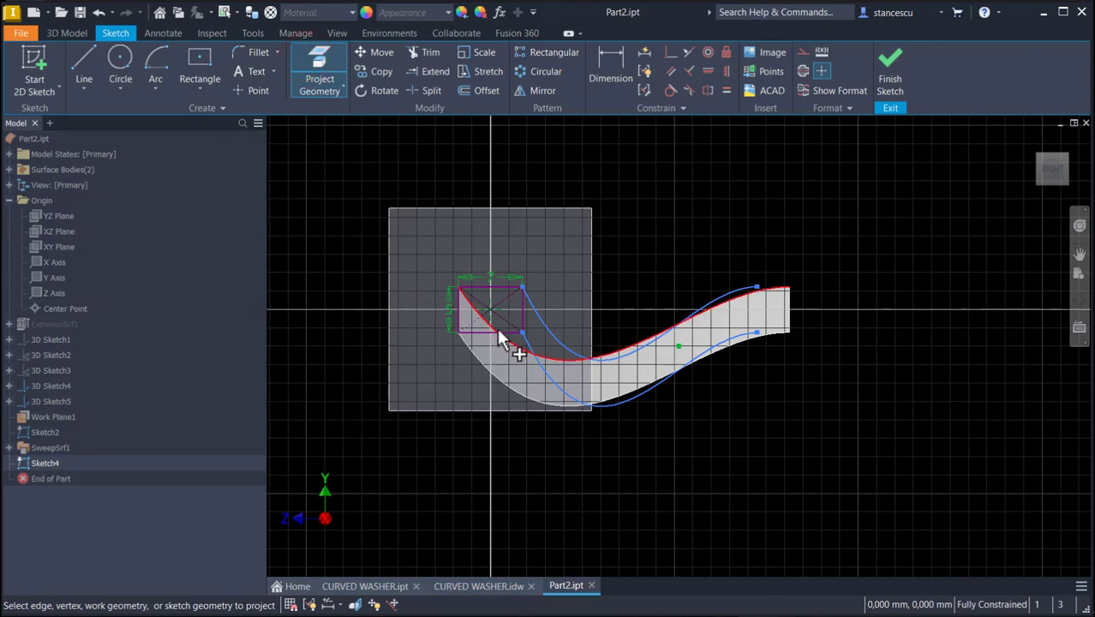
scroll(514, 341, up, 3)
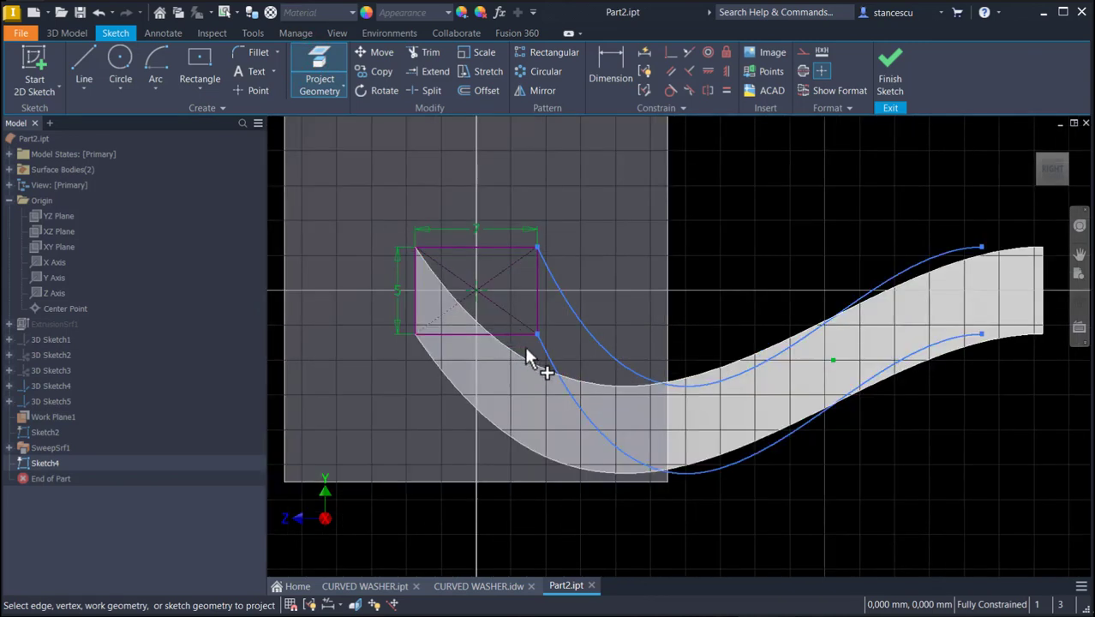
click(515, 337)
click(890, 68)
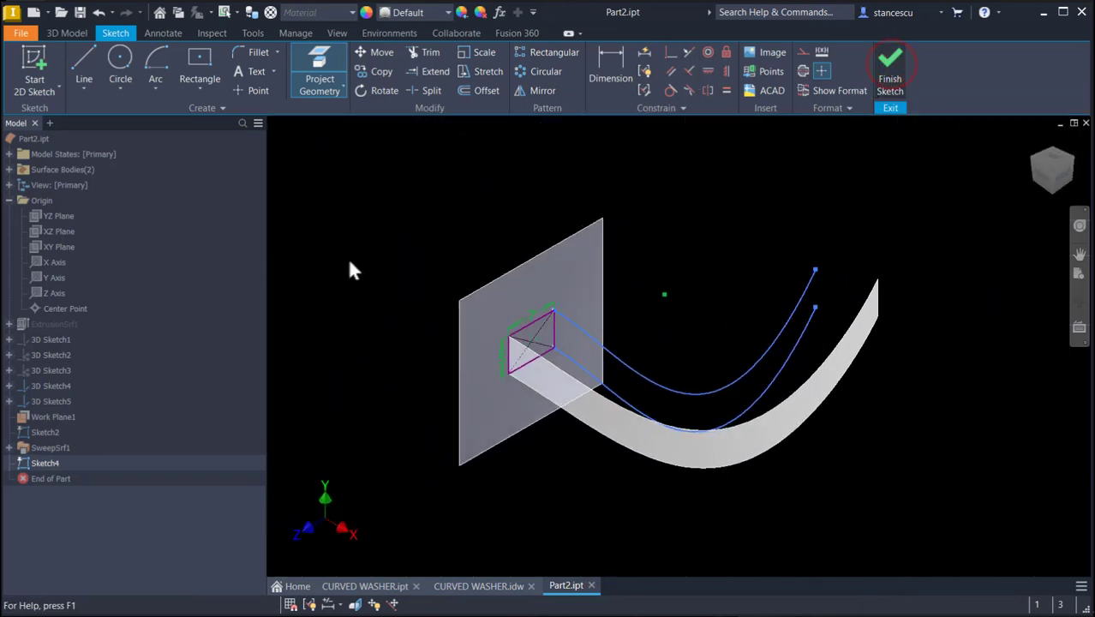
right_click(53, 429)
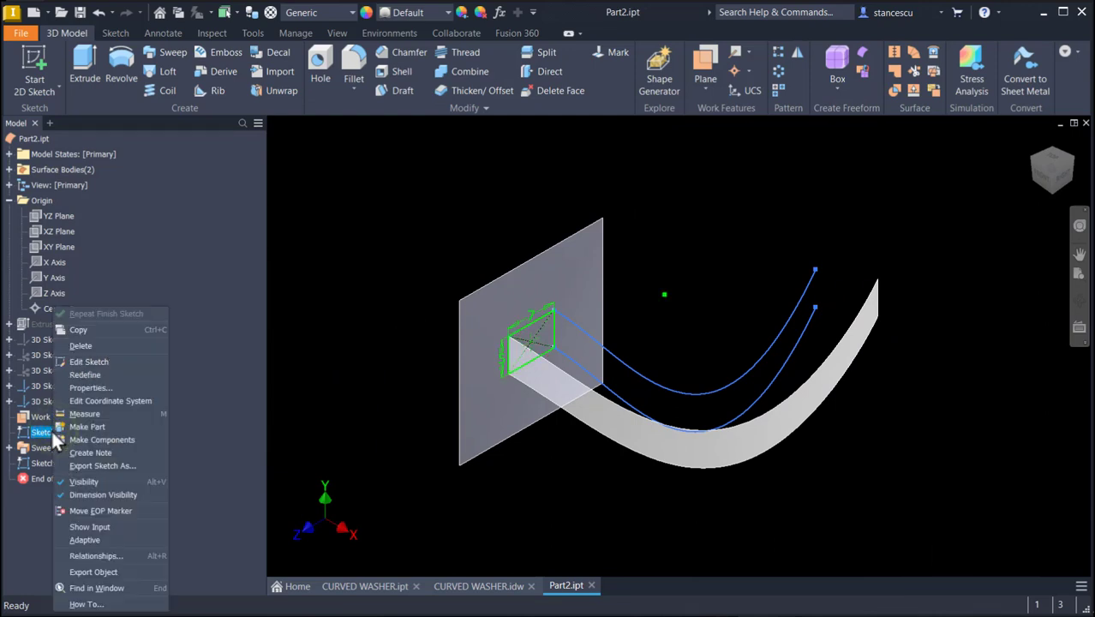
click(89, 483)
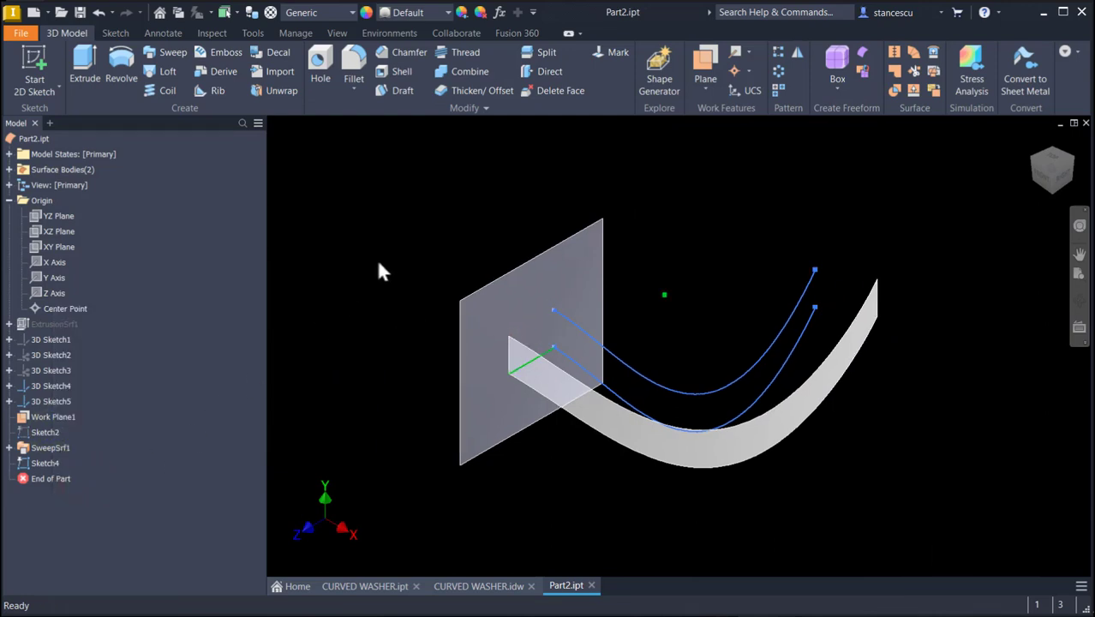
Set up a surface Sweep of the projected 7 mm line along the outer surface's lower edge, previewing it with Fixed orientation.
mouse_move(381, 272)
shift+middle_down()
mouse_move(557, 379)
mouse_move(559, 336)
mouse_move(574, 335)
mouse_move(589, 298)
mouse_move(525, 362)
mouse_move(540, 369)
mouse_move(538, 344)
shift+middle_up()
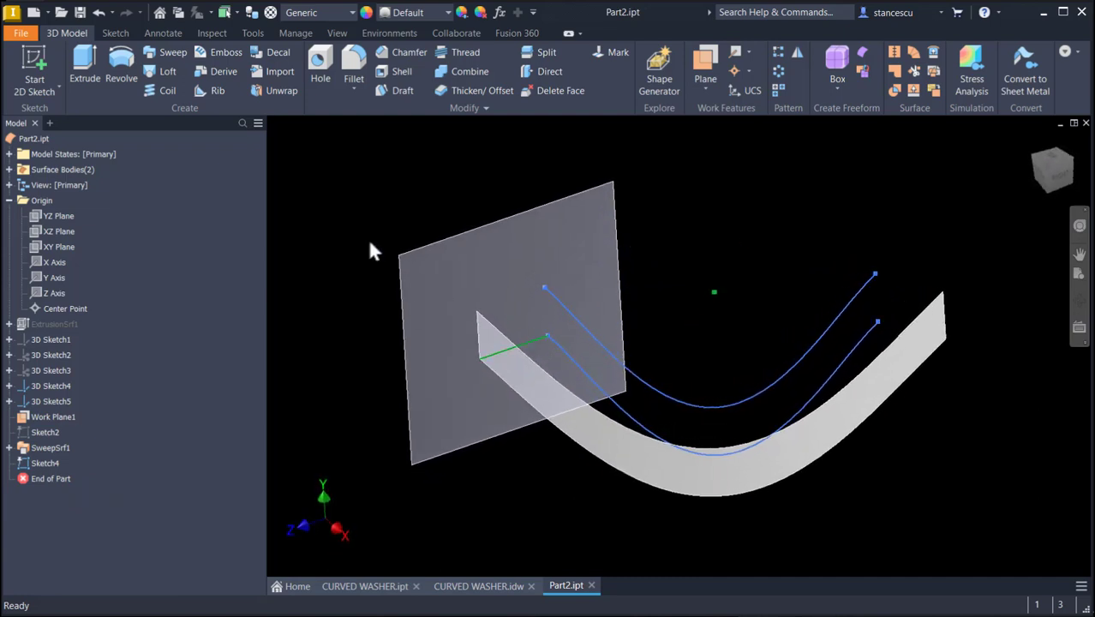
click(171, 53)
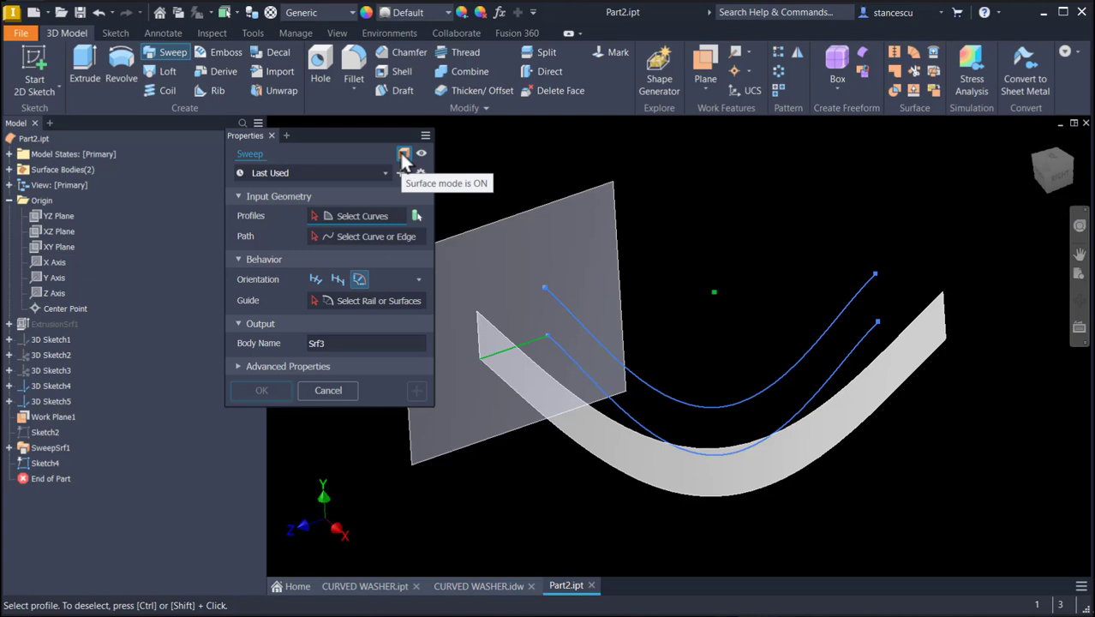
click(531, 347)
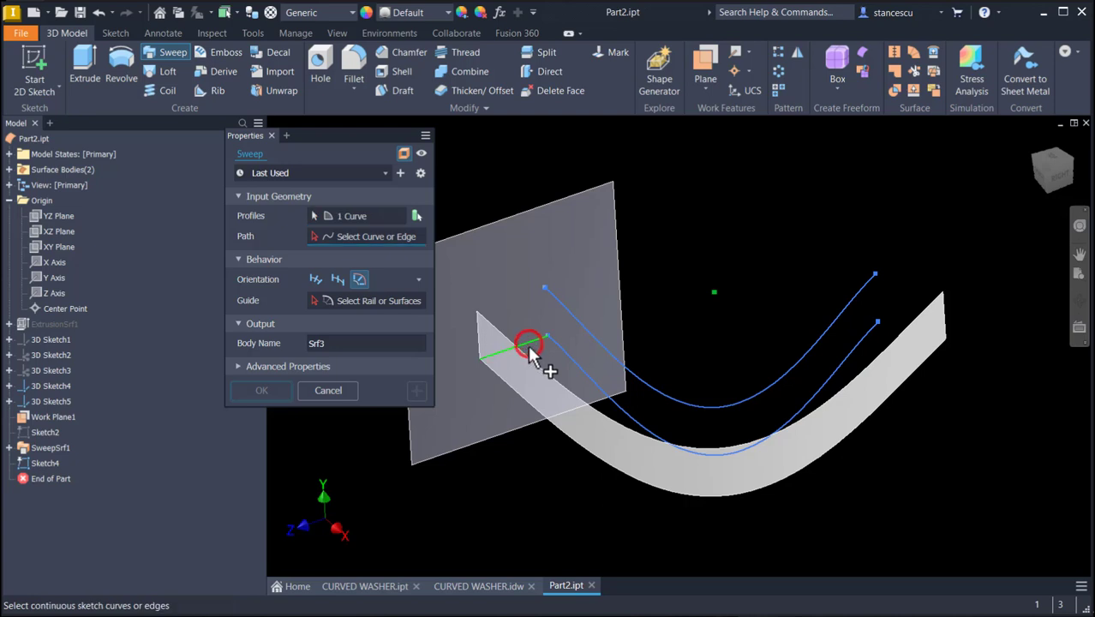
click(513, 401)
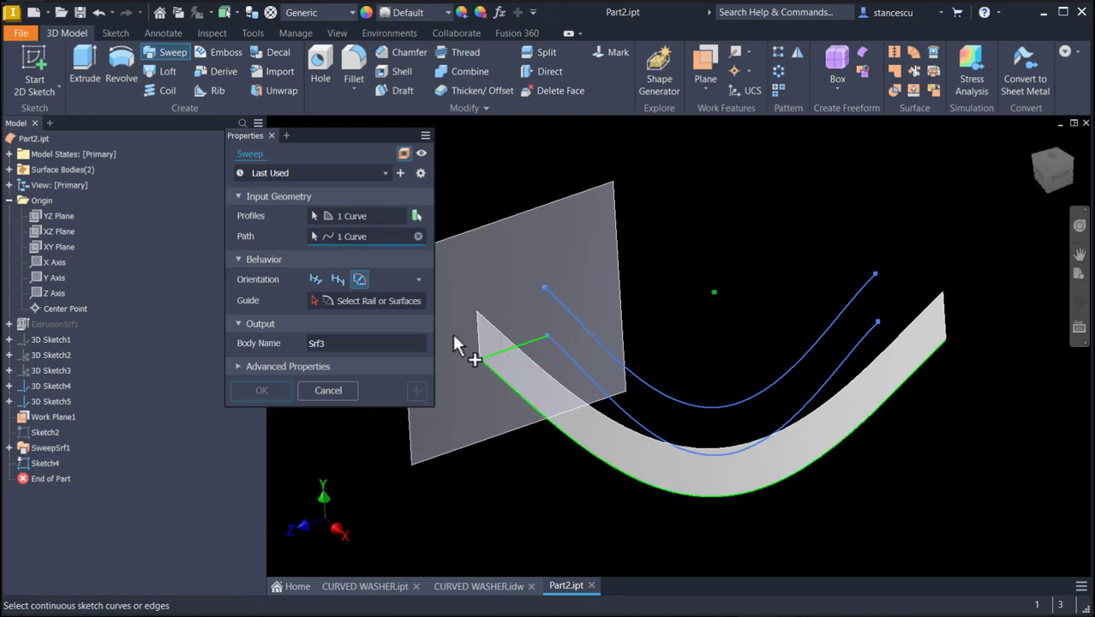
click(336, 279)
mouse_move(751, 393)
shift+middle_down()
mouse_move(887, 479)
mouse_move(923, 487)
mouse_move(946, 430)
mouse_move(932, 415)
mouse_move(923, 457)
mouse_move(939, 407)
mouse_move(775, 318)
mouse_move(648, 424)
mouse_move(611, 472)
mouse_move(478, 481)
mouse_move(765, 461)
mouse_move(837, 395)
mouse_move(858, 422)
mouse_move(811, 433)
mouse_move(814, 379)
mouse_move(646, 258)
mouse_move(661, 248)
mouse_move(642, 228)
mouse_move(645, 245)
mouse_move(579, 315)
mouse_move(567, 366)
mouse_move(578, 359)
shift+middle_up()
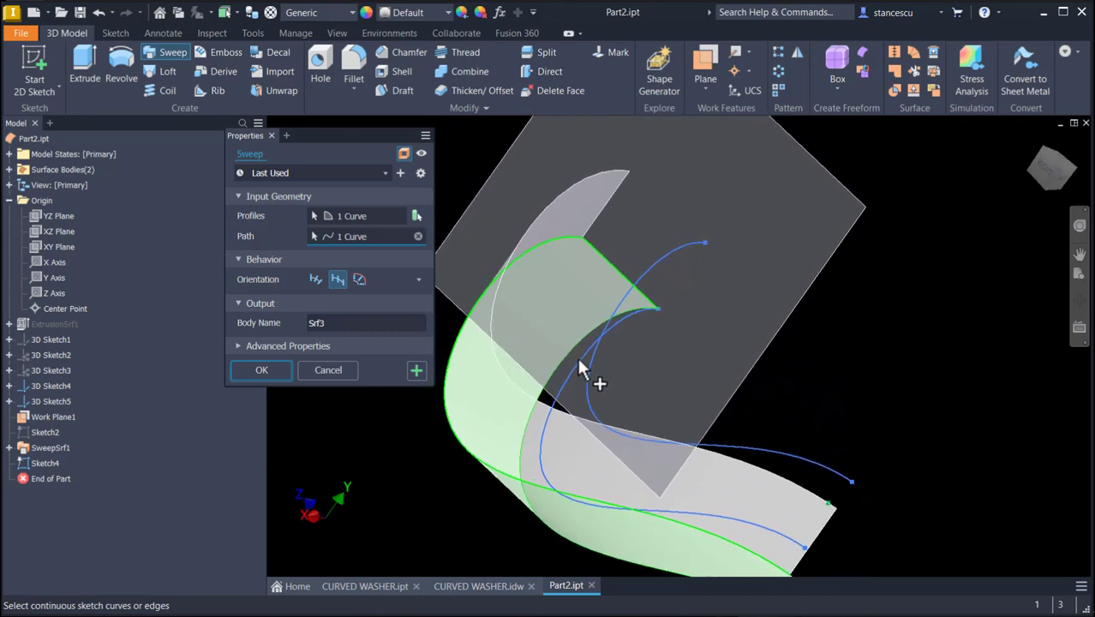
Change the sweep's orientation to Guide, use the lower inner curve as the guide rail, and create the bottom surface.
click(358, 280)
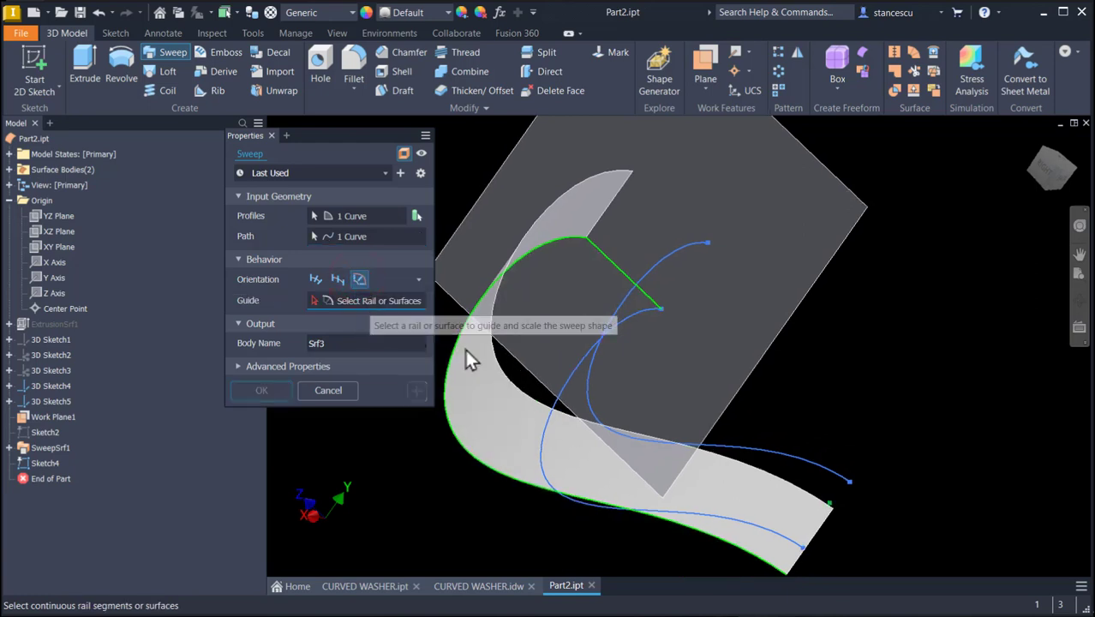
click(566, 383)
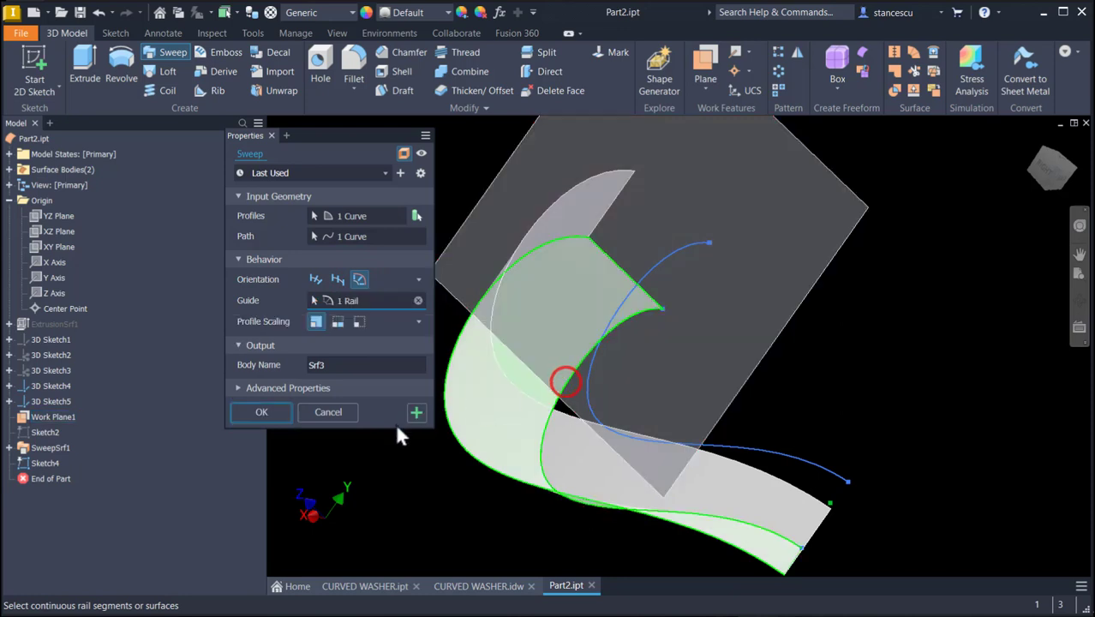
scroll(480, 441, down, 3)
shift+middle_drag(500, 449, 769, 433)
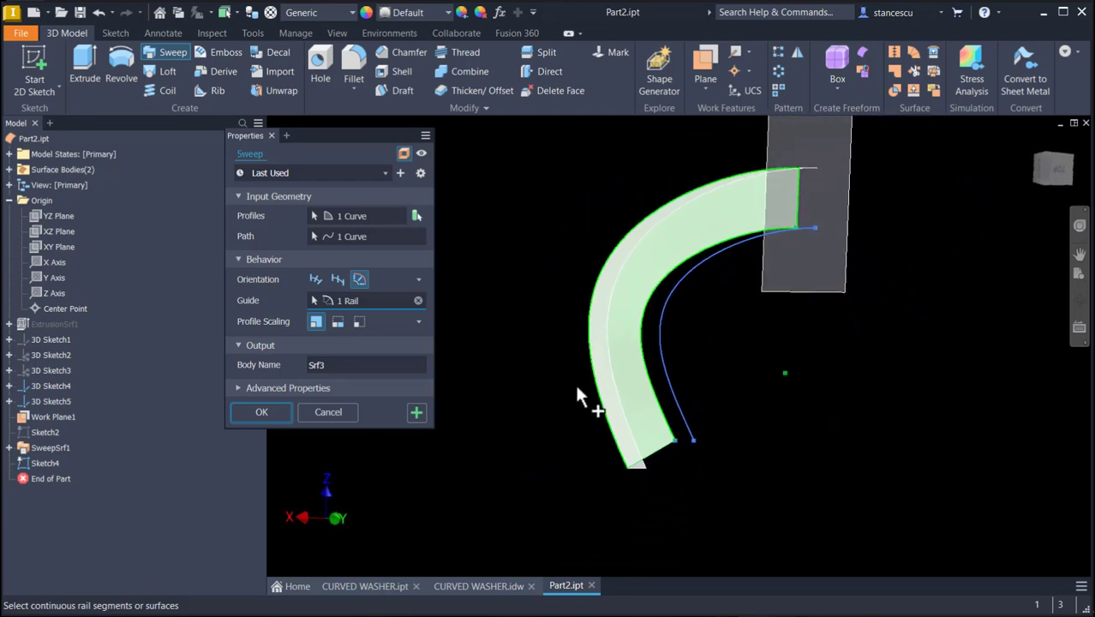
click(264, 412)
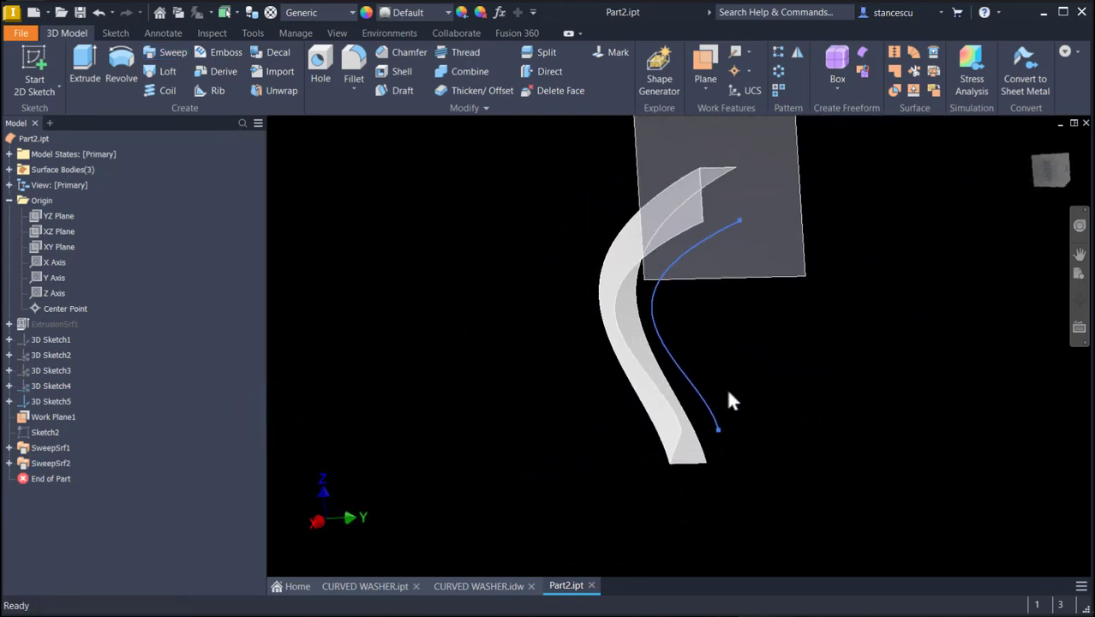
key(F6)
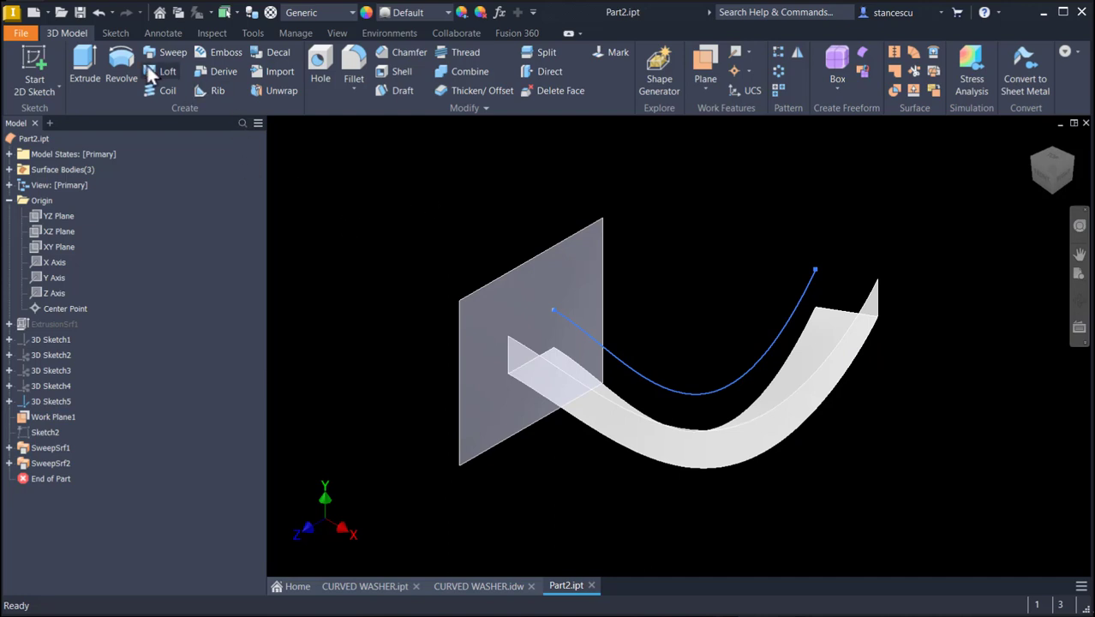
click(169, 55)
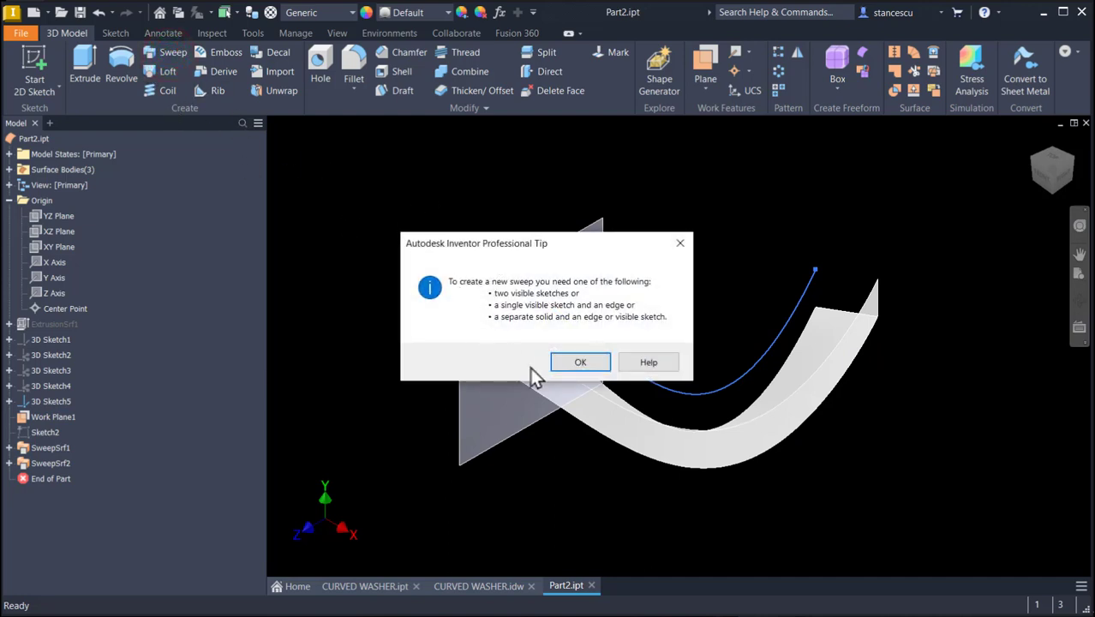
click(581, 364)
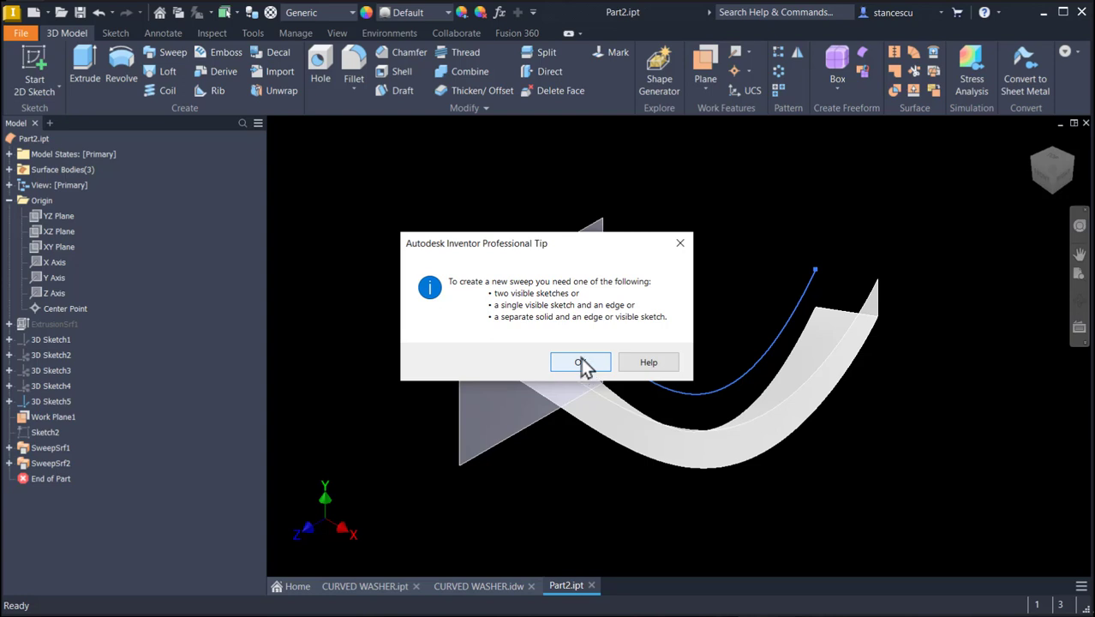
click(581, 362)
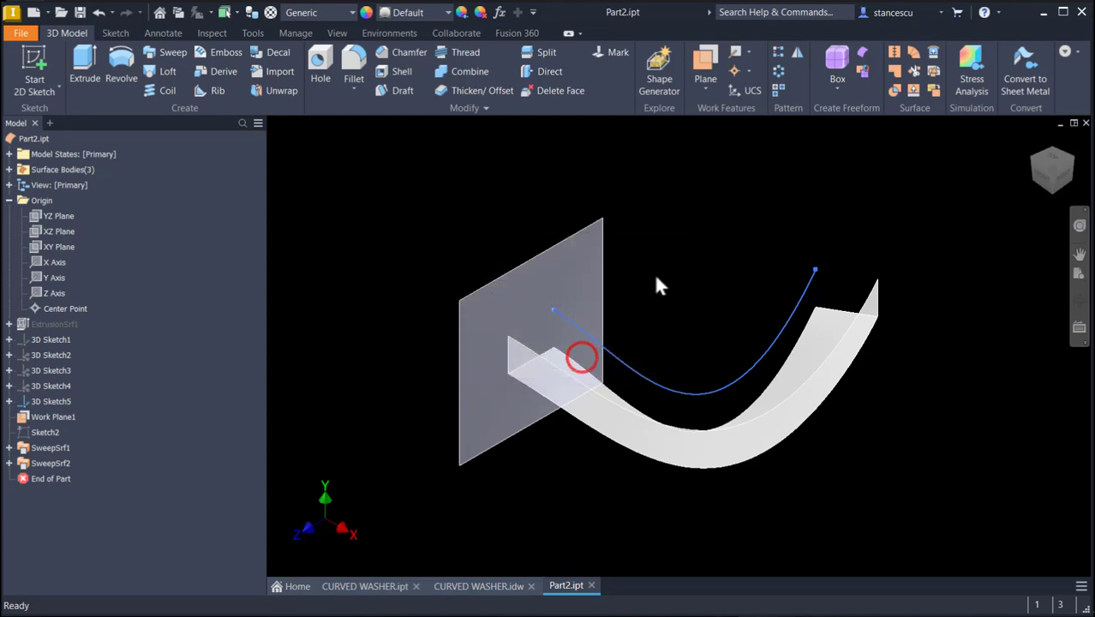
Start a new sketch on Work Plane1 and make the rectangle's Sketch2 visible.
click(605, 271)
click(605, 271)
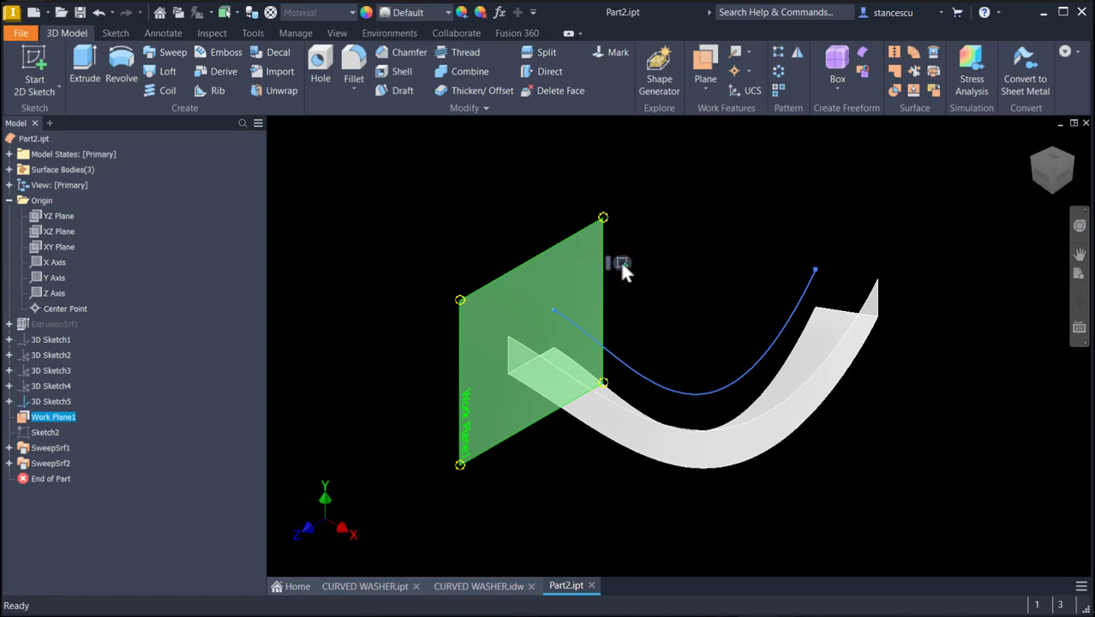
click(622, 263)
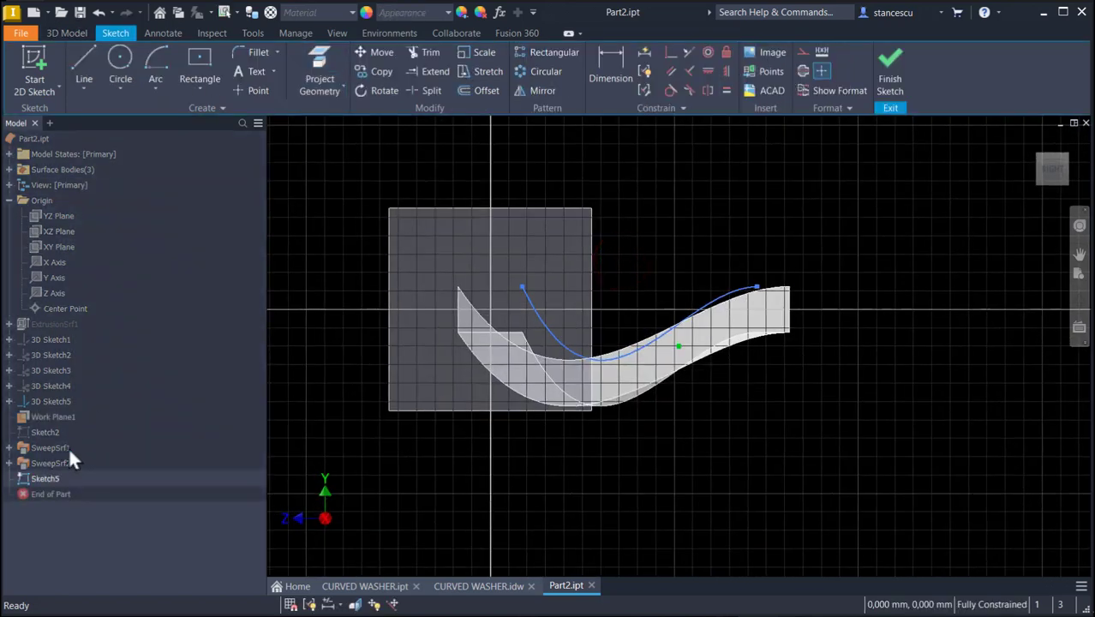
right_click(42, 430)
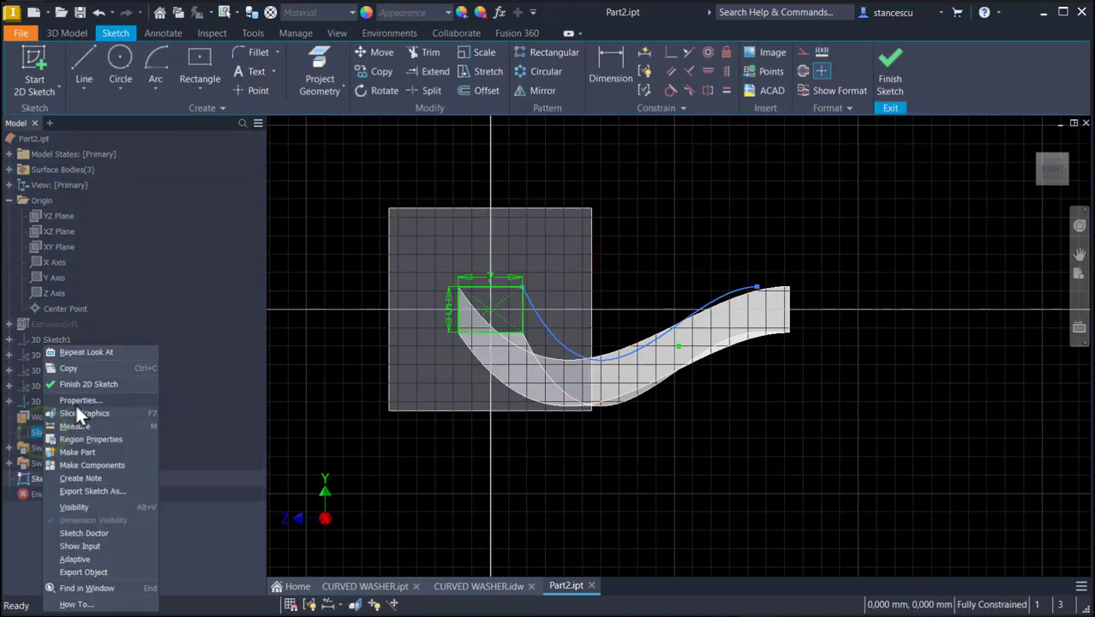
click(77, 506)
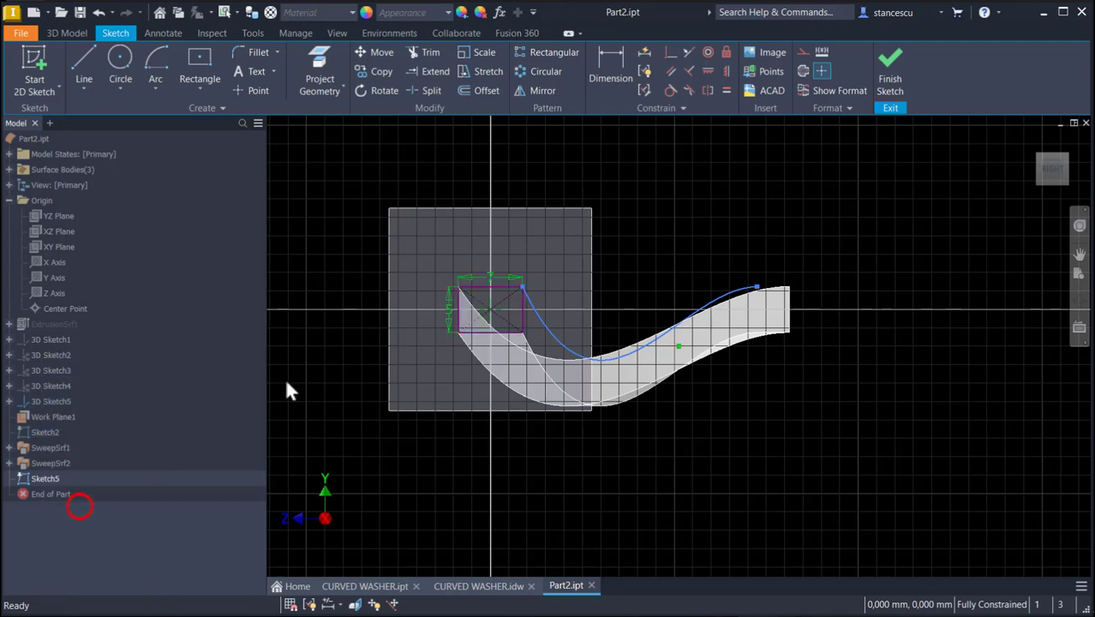
Project the rectangle's inner 5 mm side into the new sketch and finish the sketch.
click(325, 62)
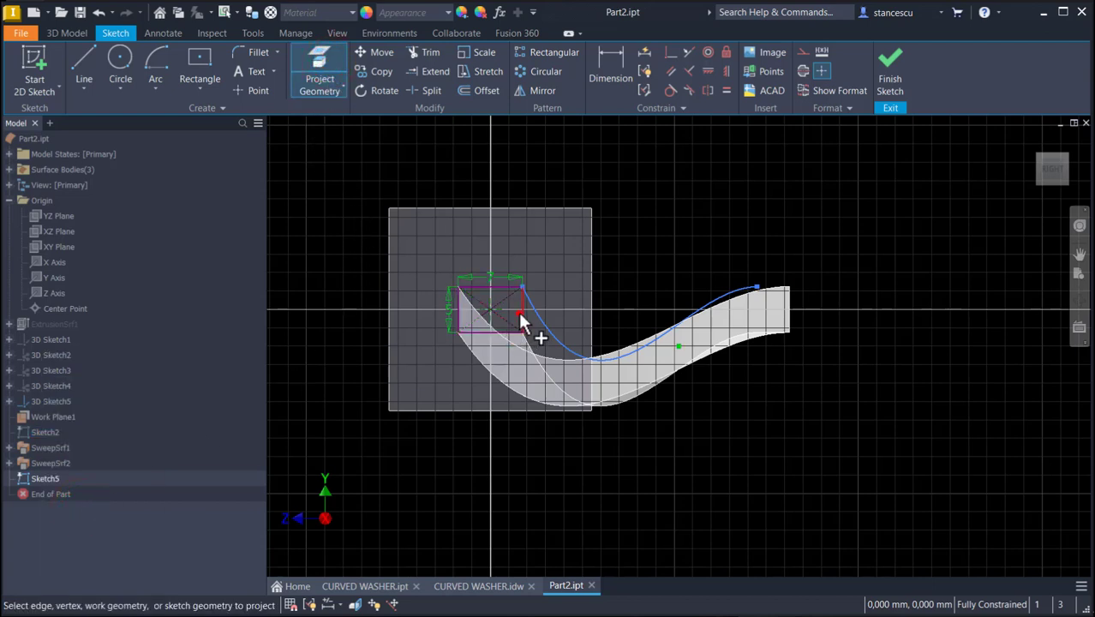
click(522, 321)
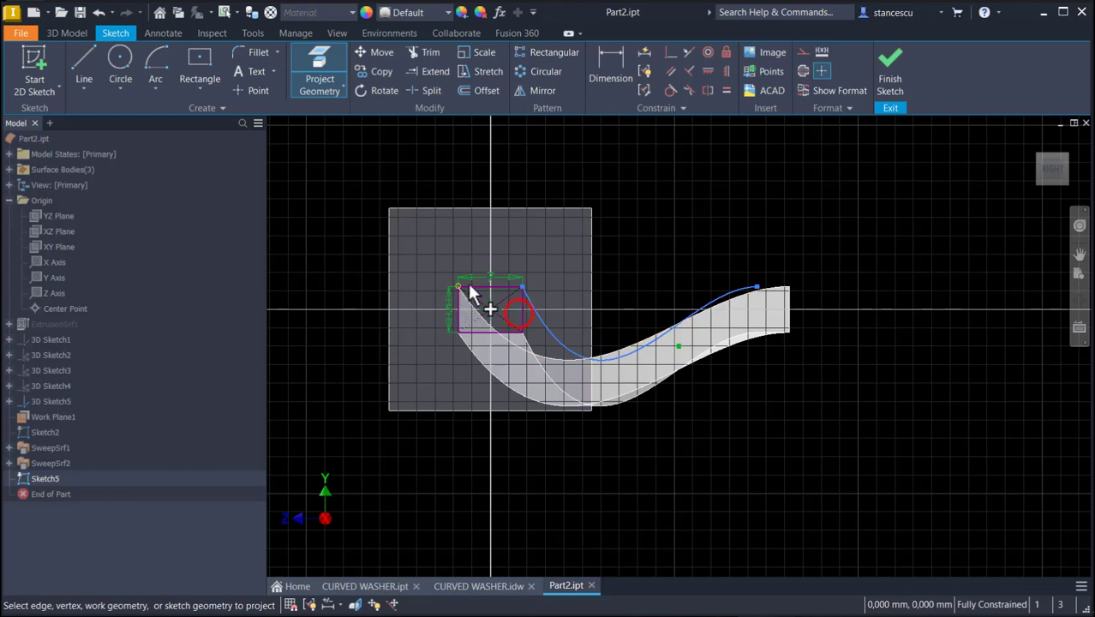
click(888, 76)
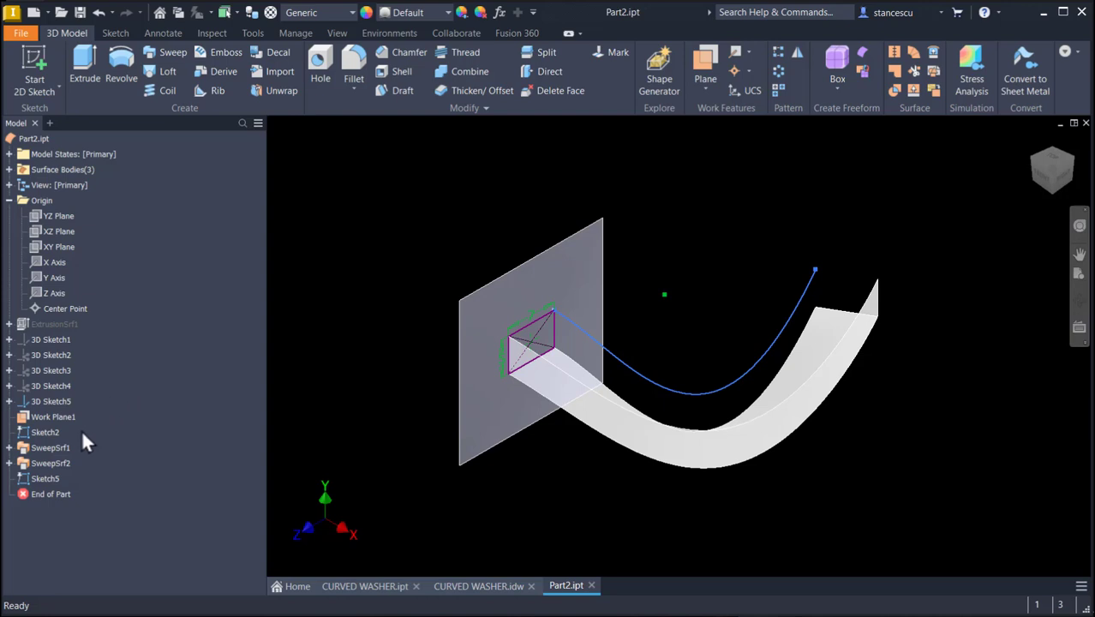
Hide the rectangle's Sketch2 while keeping the projected inner 5 mm line displayed.
right_click(34, 430)
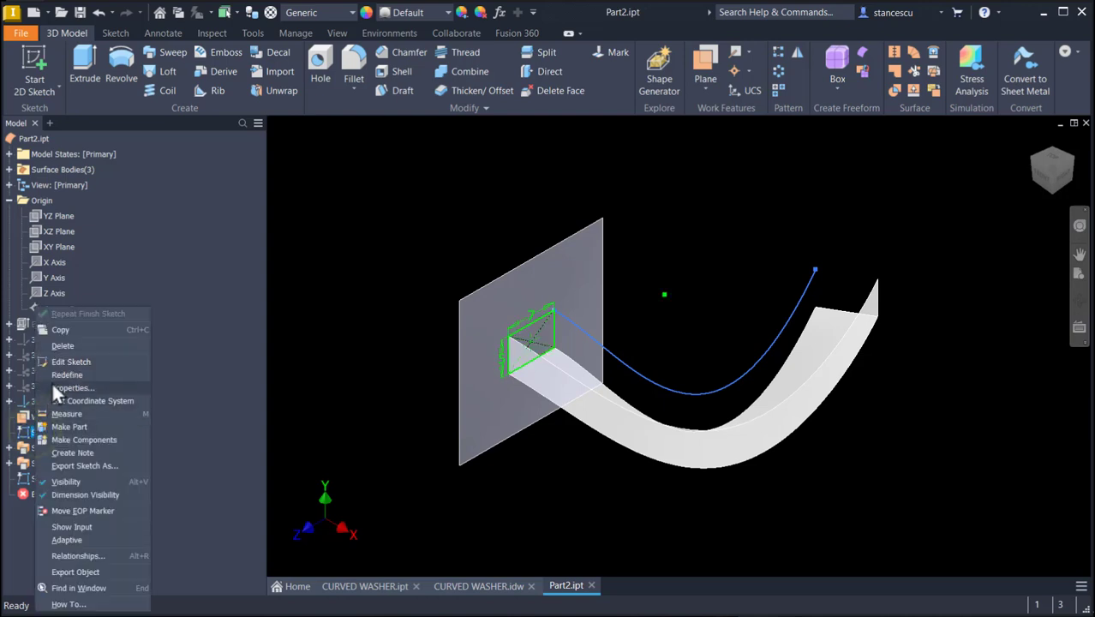
click(60, 480)
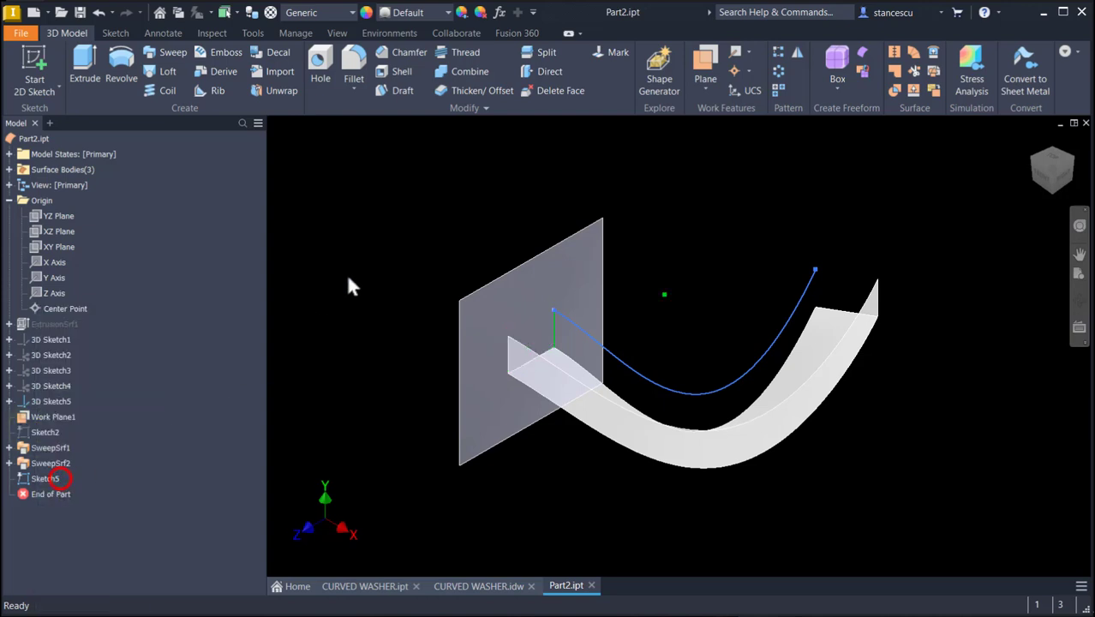
scroll(553, 219, up, 5)
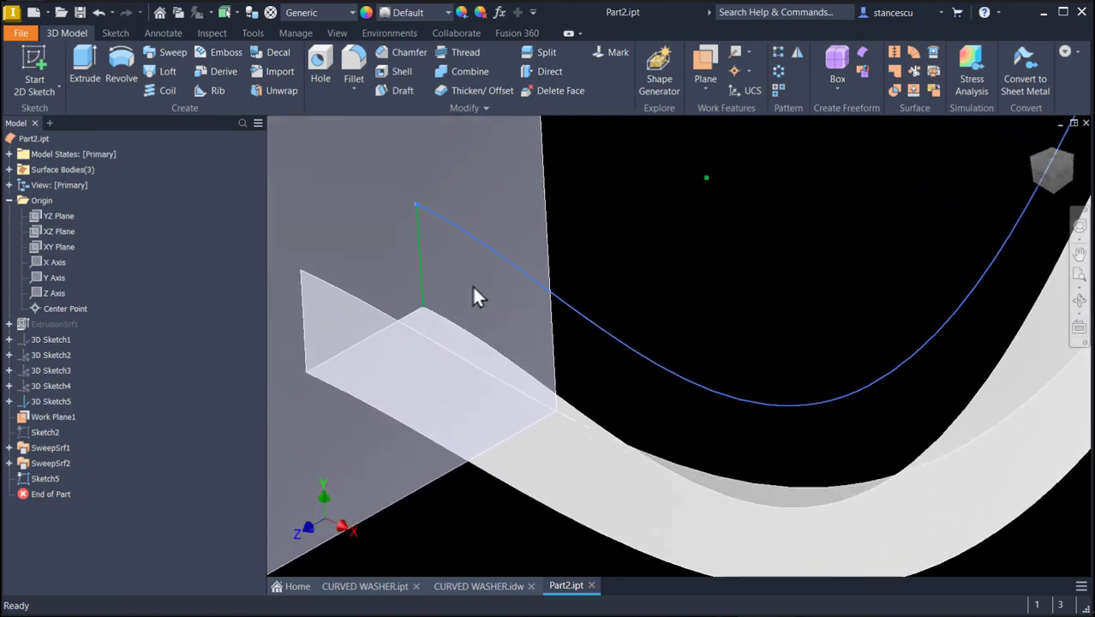
shift+middle_drag(472, 284, 565, 305)
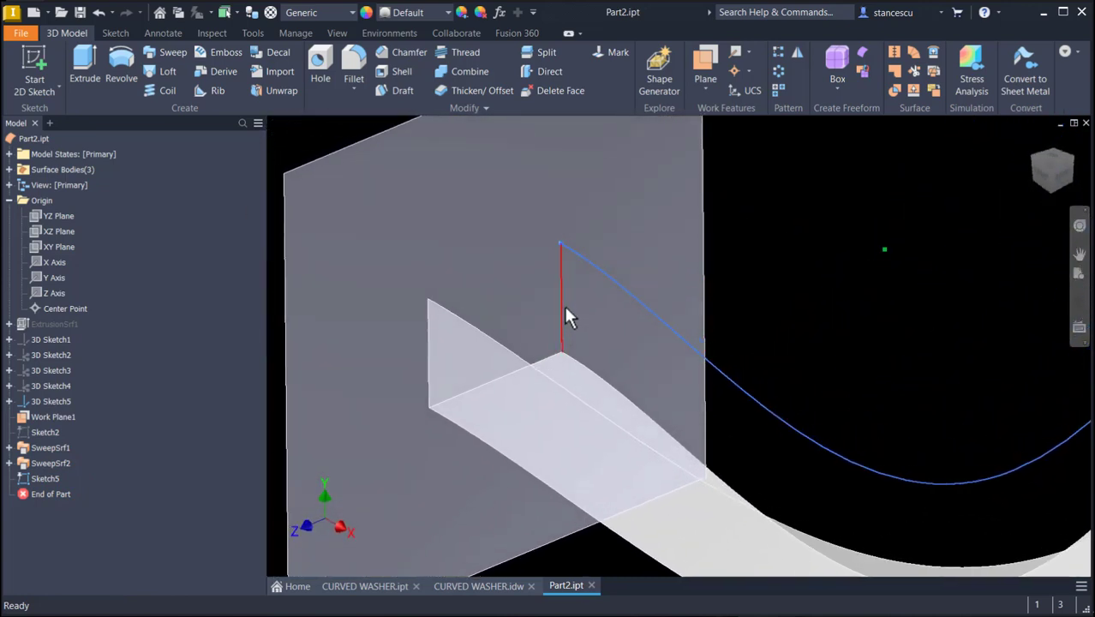
click(634, 297)
Sweep the projected 5 mm line along the lower inner edge, with the upper inner curve as guide rail, to create the inner surface.
click(172, 53)
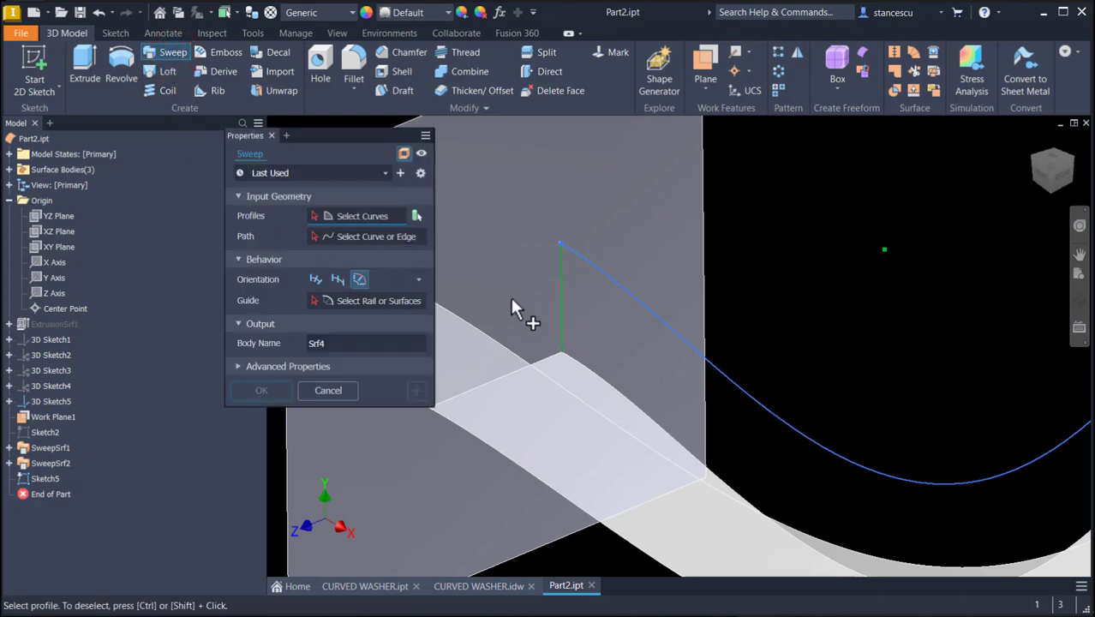
click(560, 300)
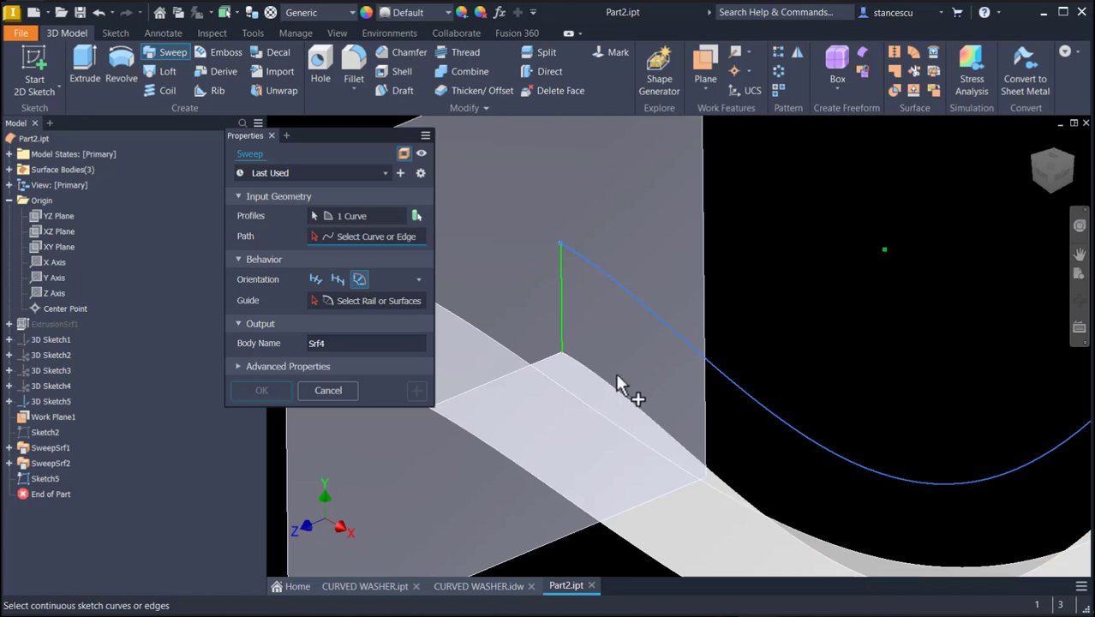
click(619, 399)
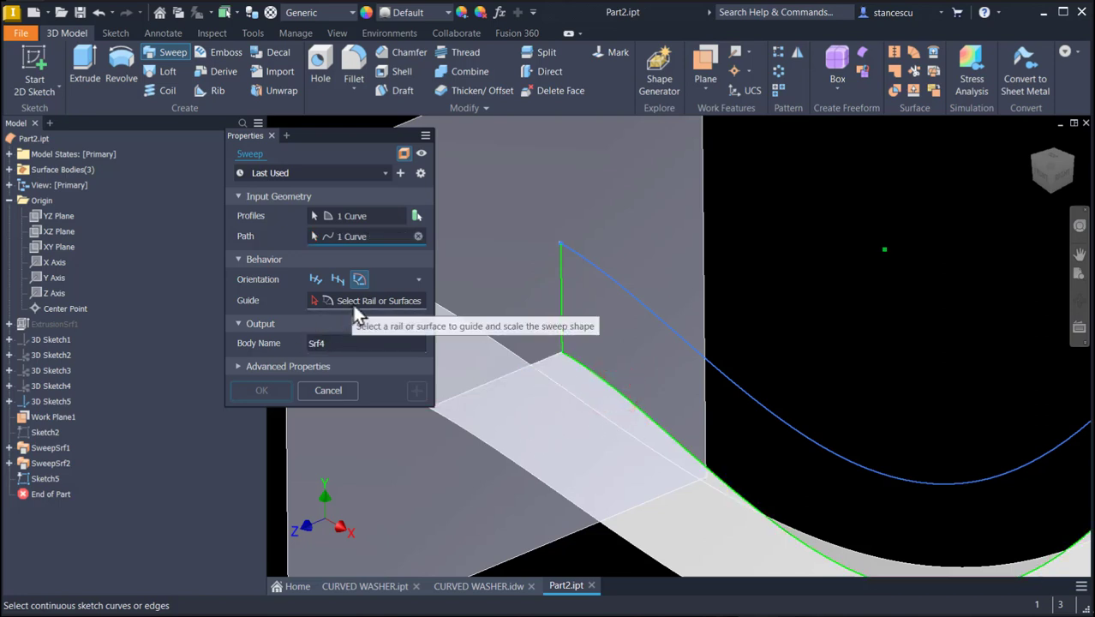
click(395, 301)
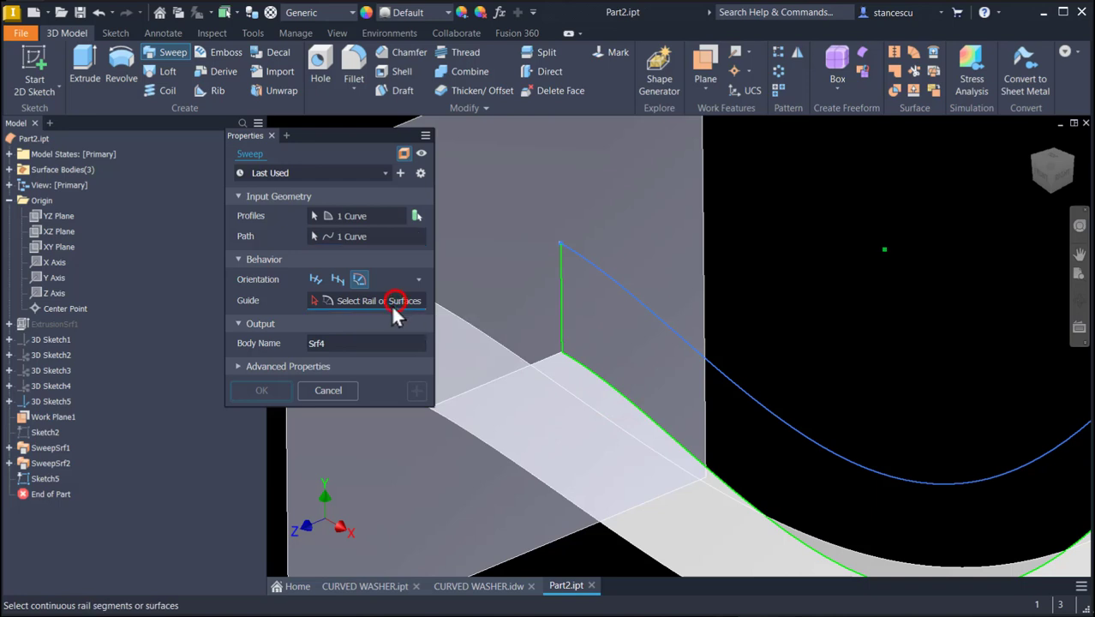
click(619, 293)
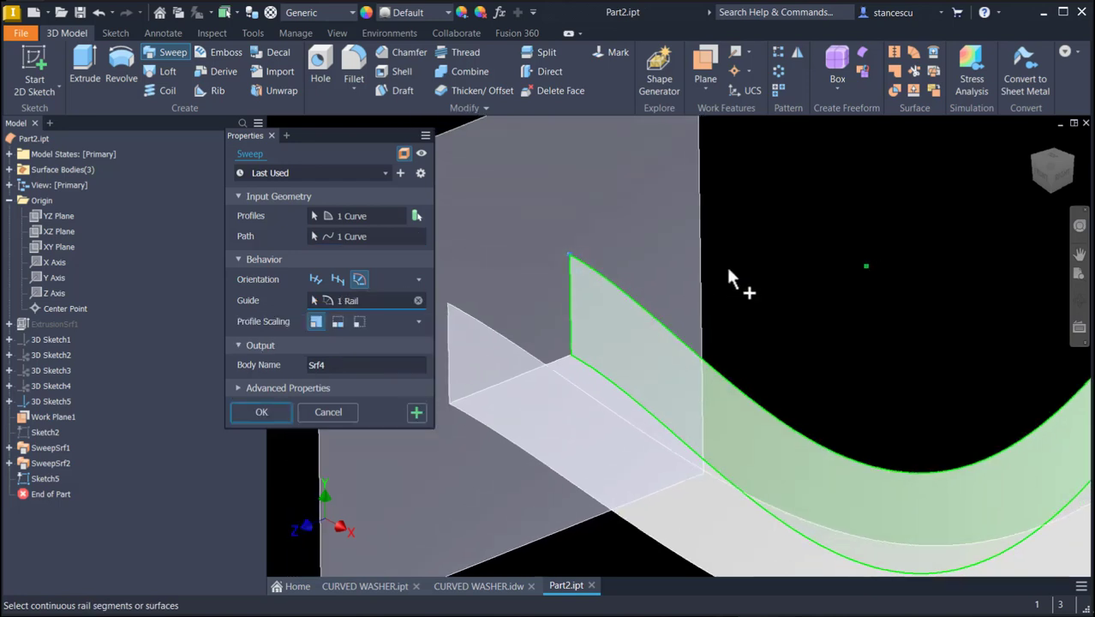
shift+middle_drag(730, 273, 524, 335)
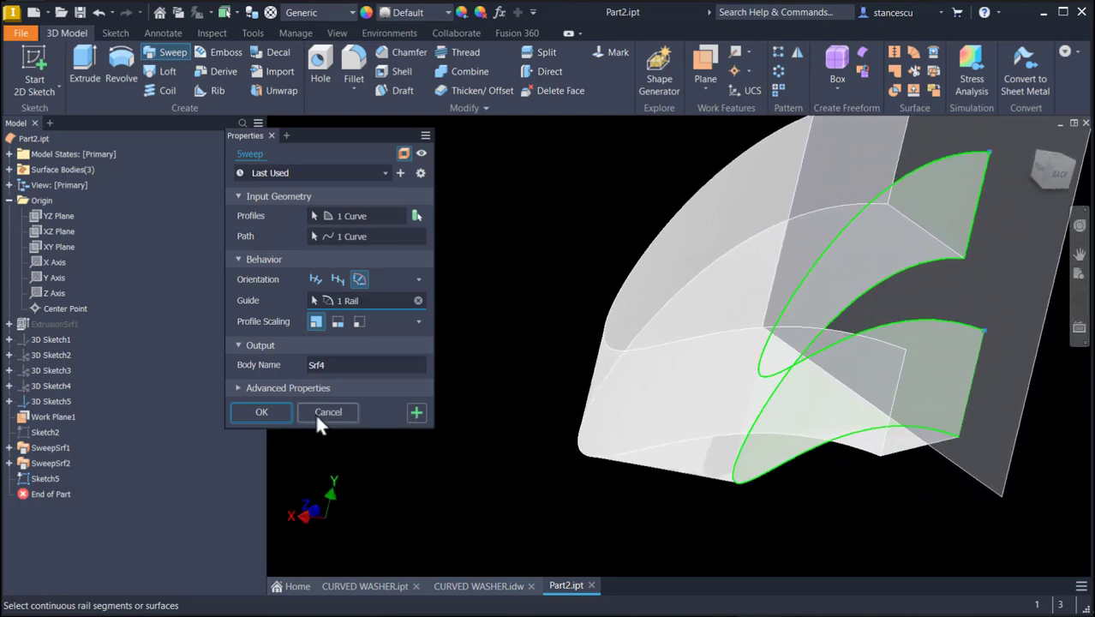
click(273, 413)
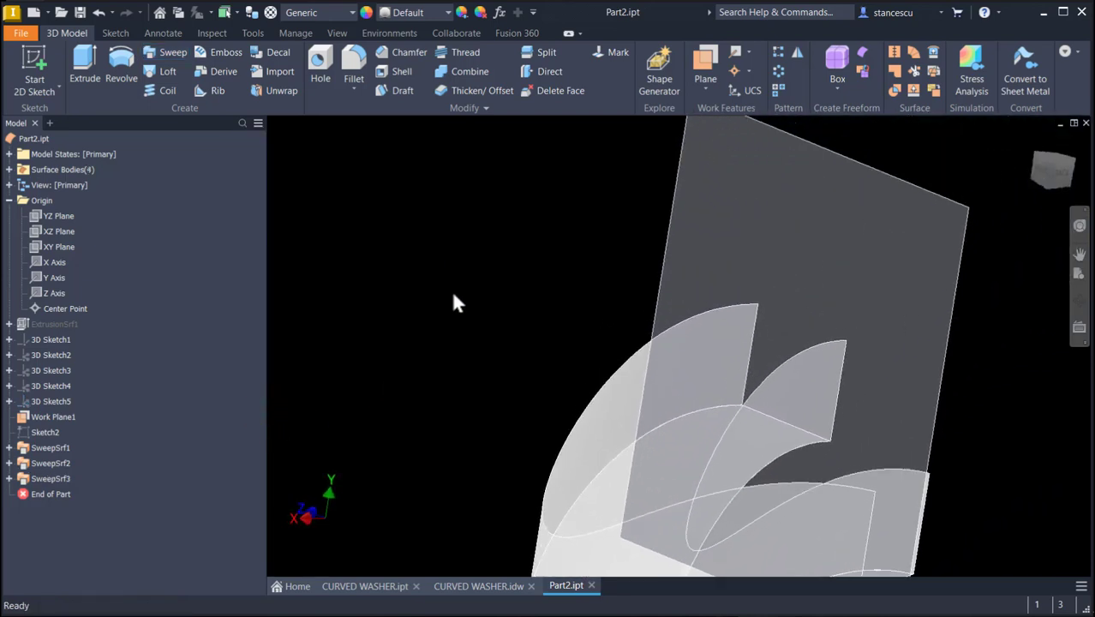
Make the rectangle's Sketch2 visible and start a new sketch on Work Plane1.
key(F6)
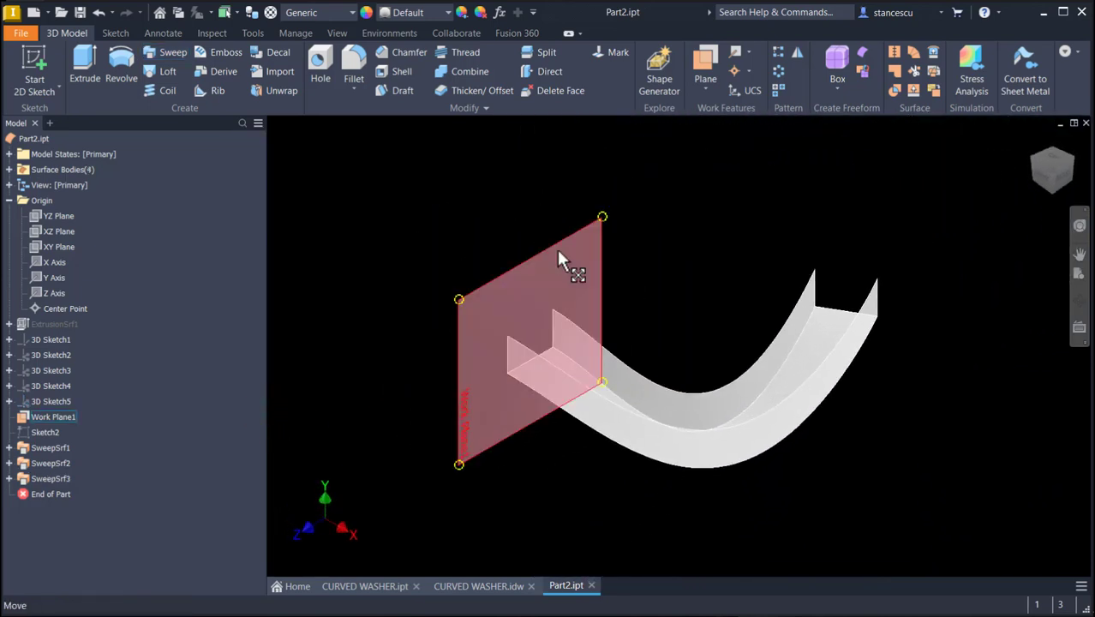
right_click(48, 432)
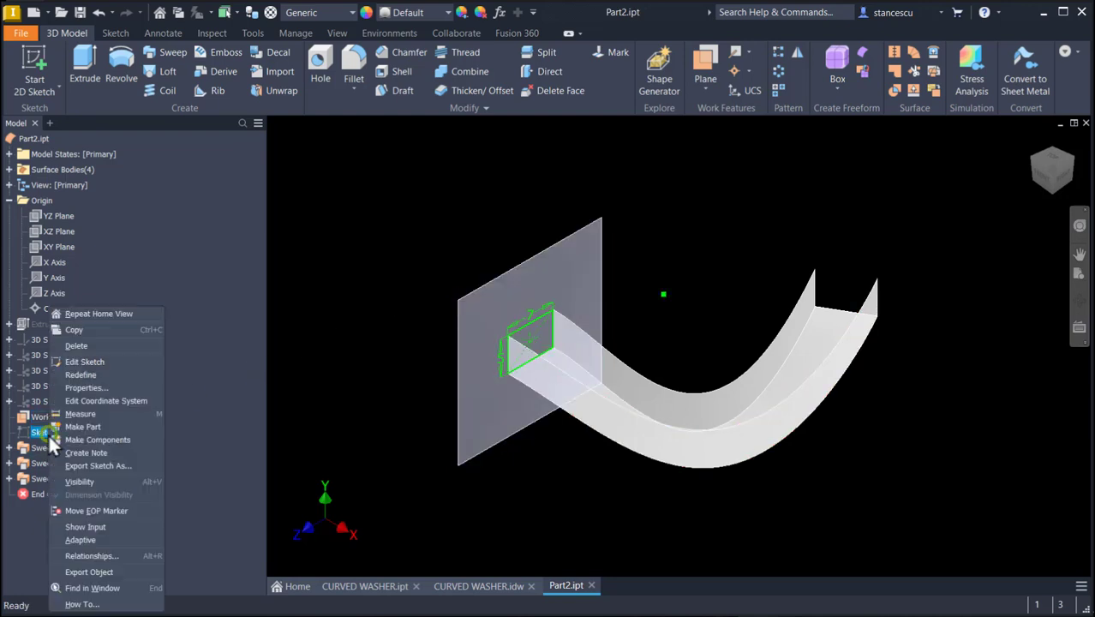
click(93, 482)
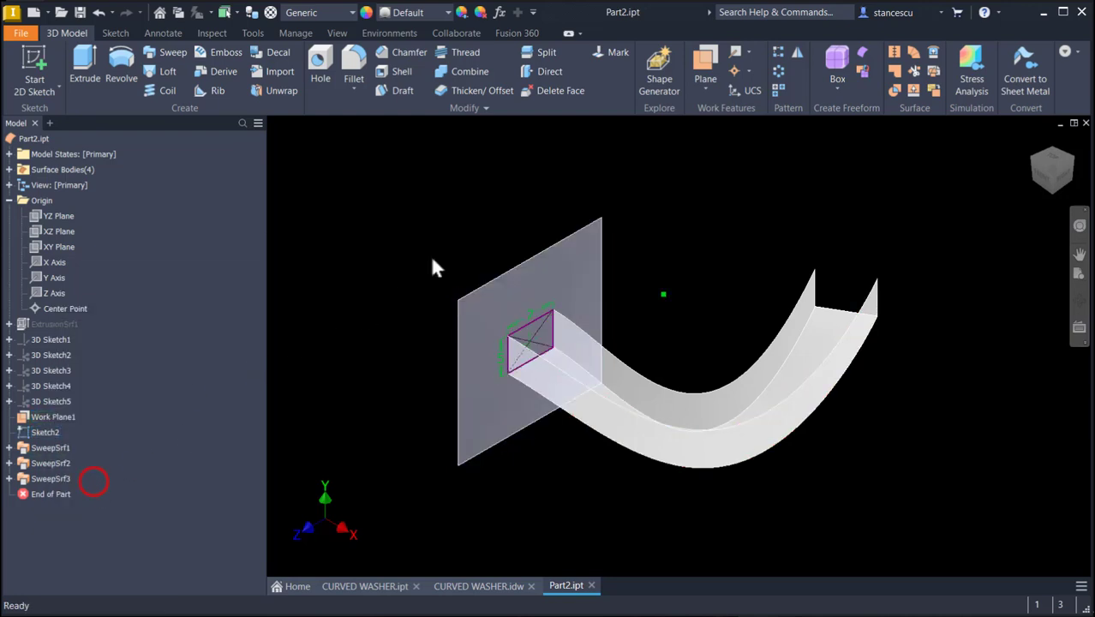
click(523, 261)
click(525, 260)
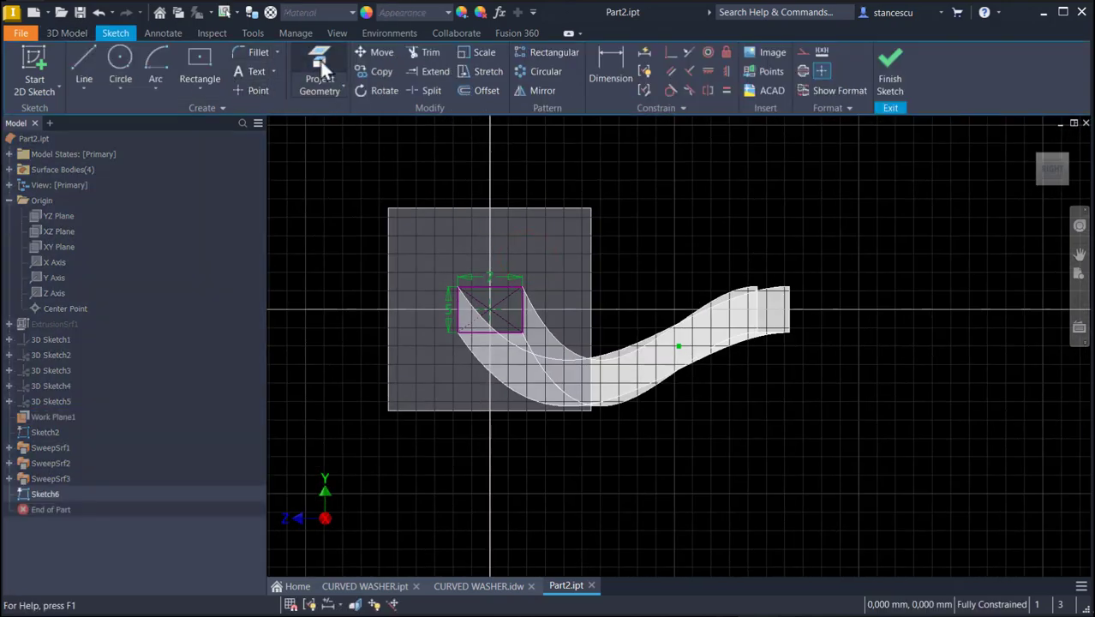
Project the rectangle's upper 7 mm side into the new sketch and finish the sketch.
click(321, 65)
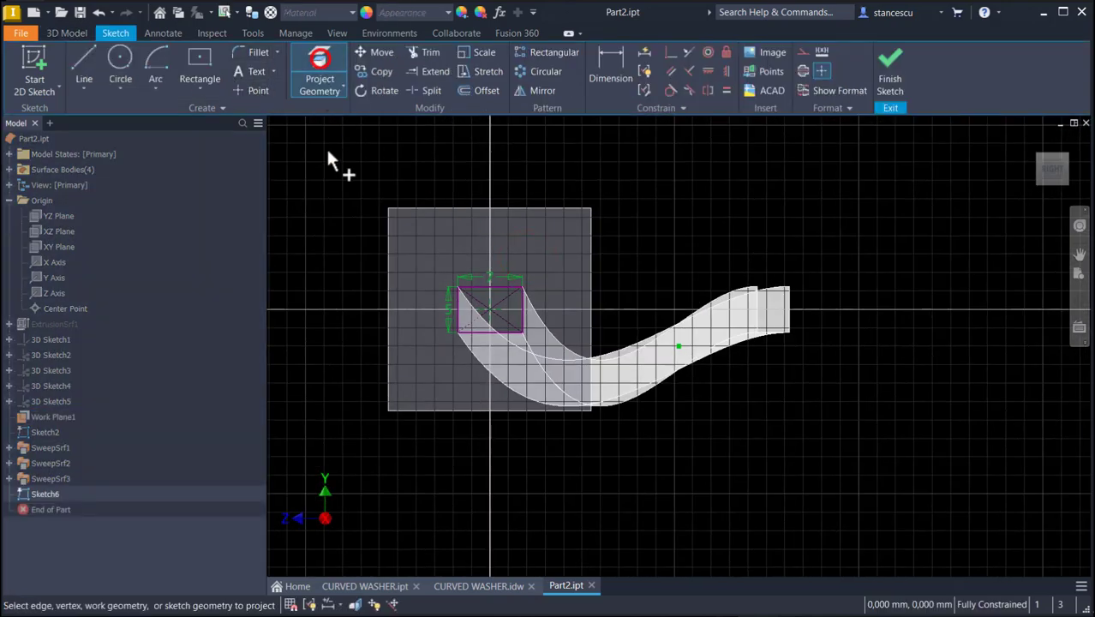
click(498, 288)
click(887, 73)
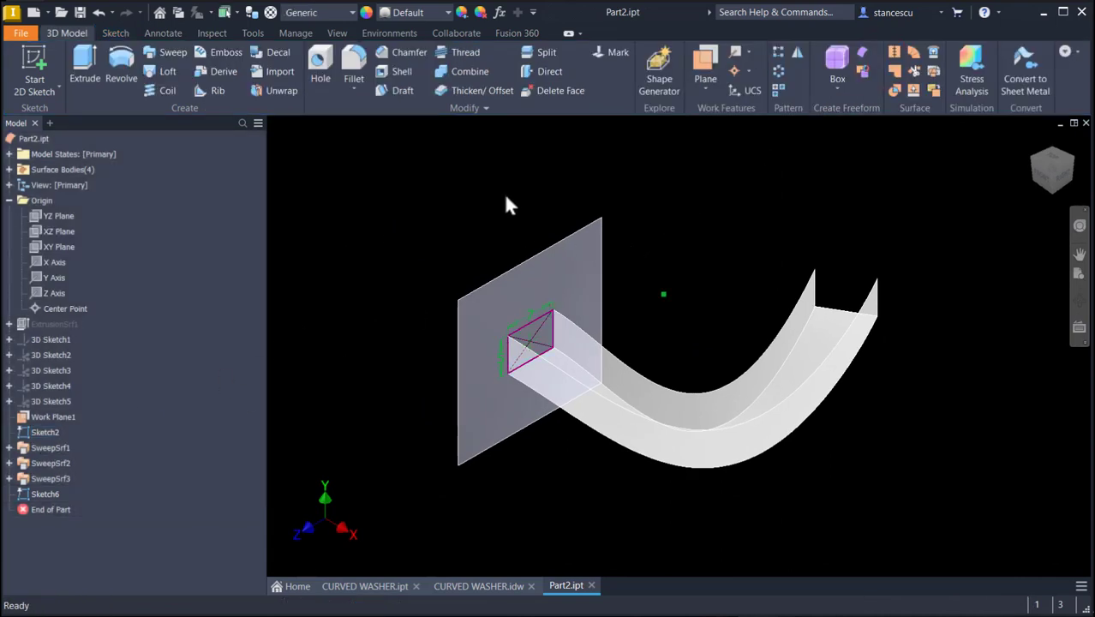
click(164, 53)
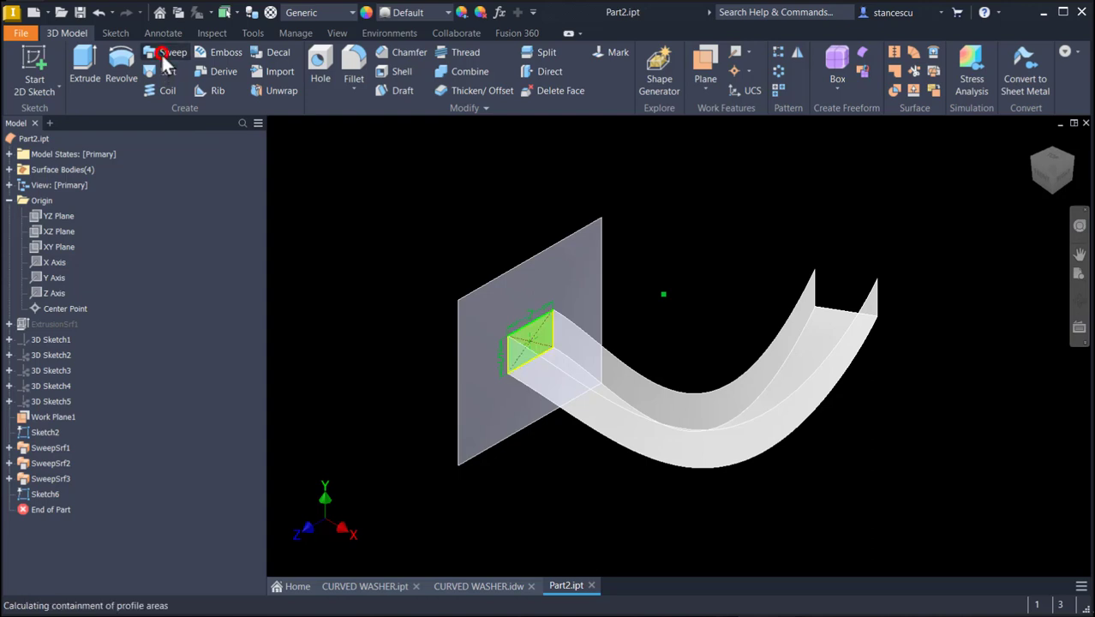
click(538, 326)
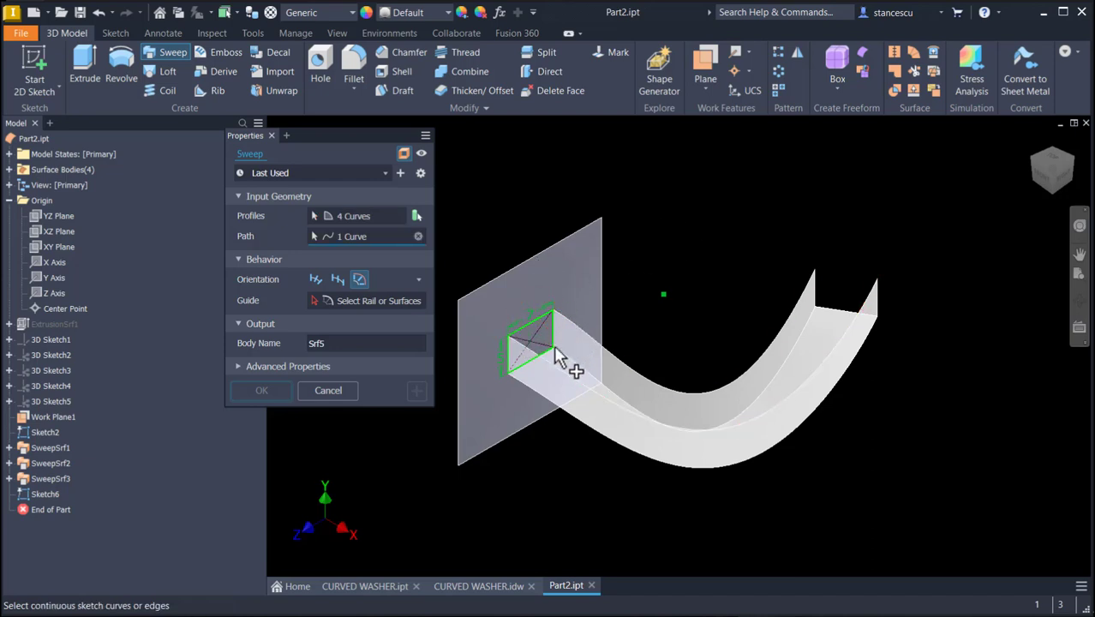
click(330, 393)
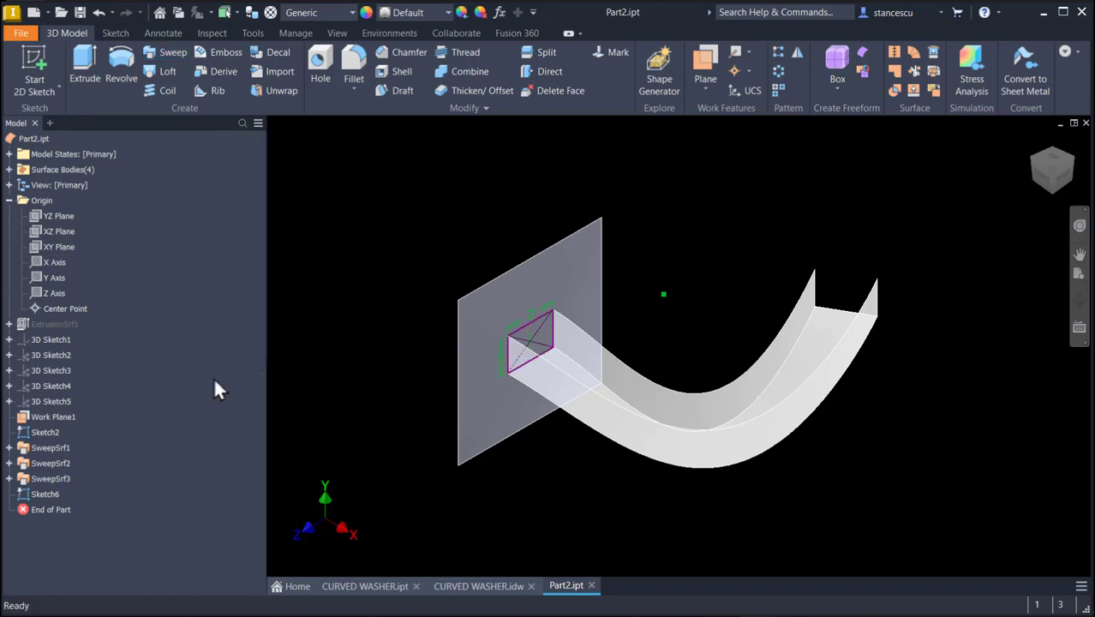
Turn off the visibility of the rectangle's Sketch2, keeping the projected upper line displayed.
right_click(53, 431)
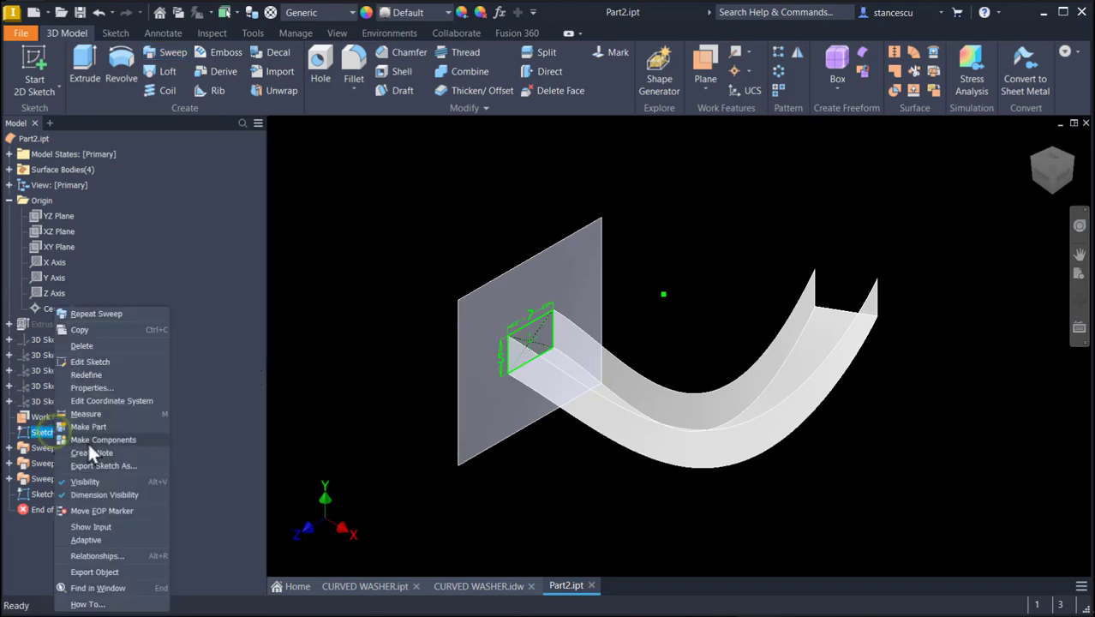
click(86, 480)
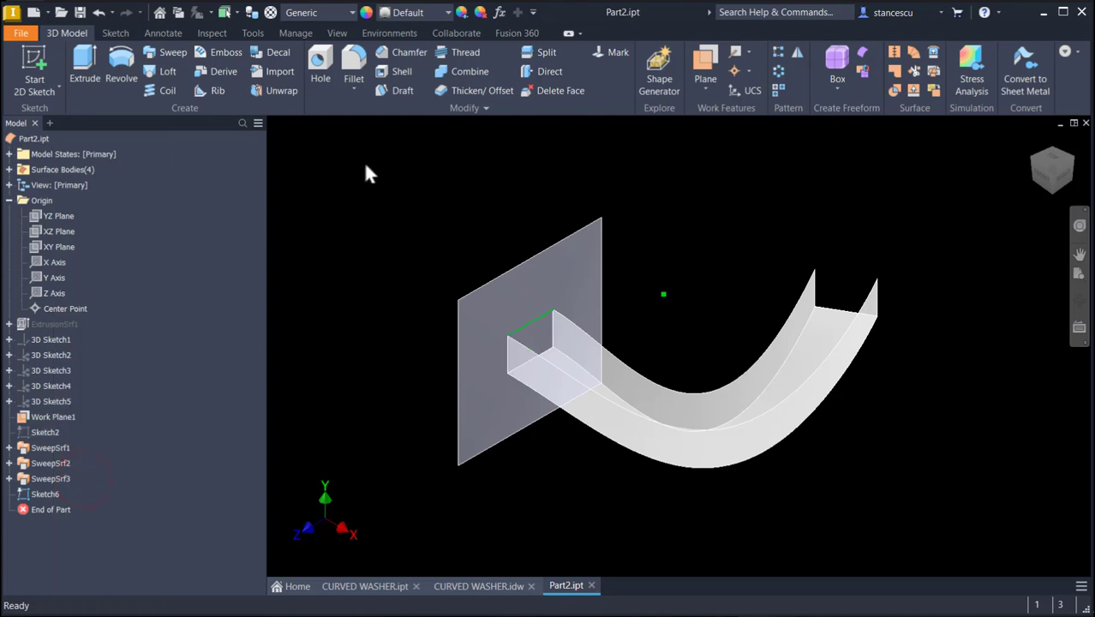
click(531, 330)
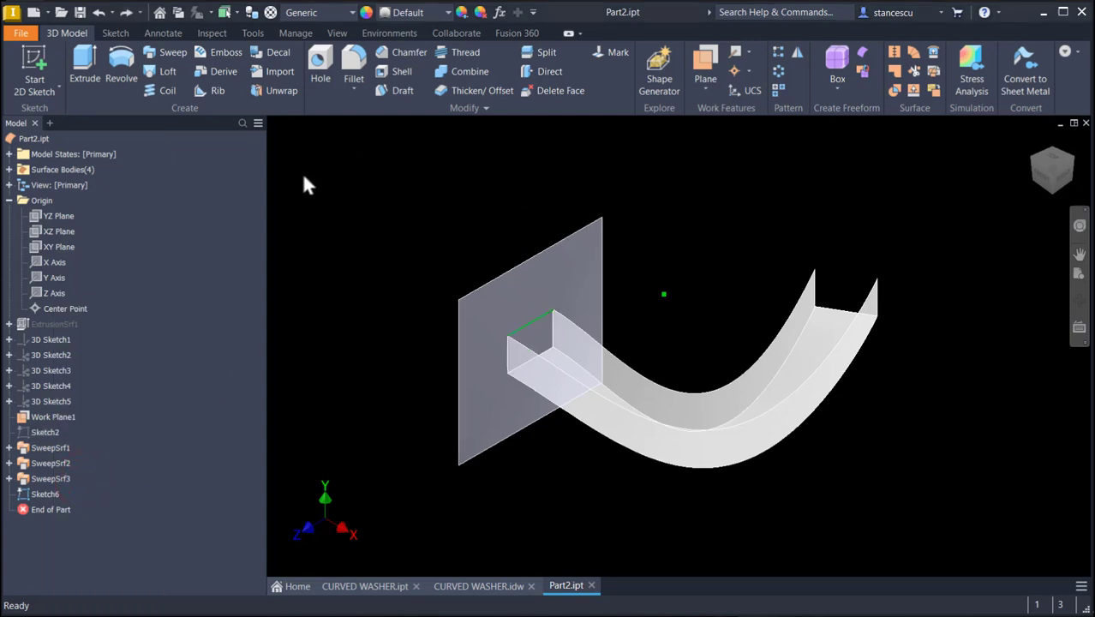
Sweep the projected upper line along the inner surface's upper edge, using the outer surface as guide, to create the top surface.
click(171, 52)
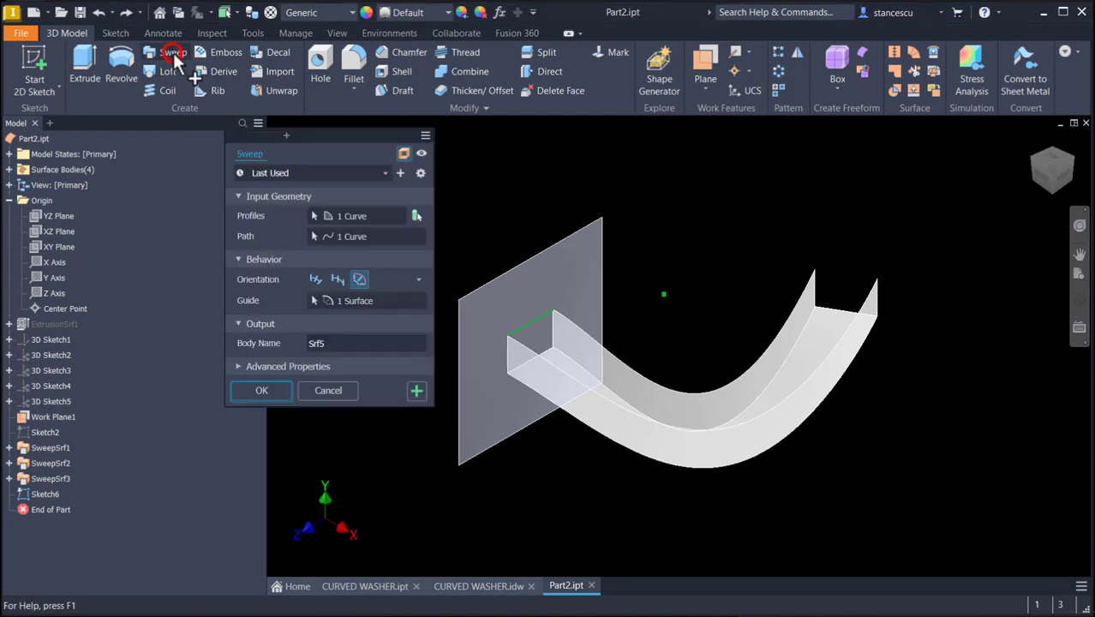
click(535, 324)
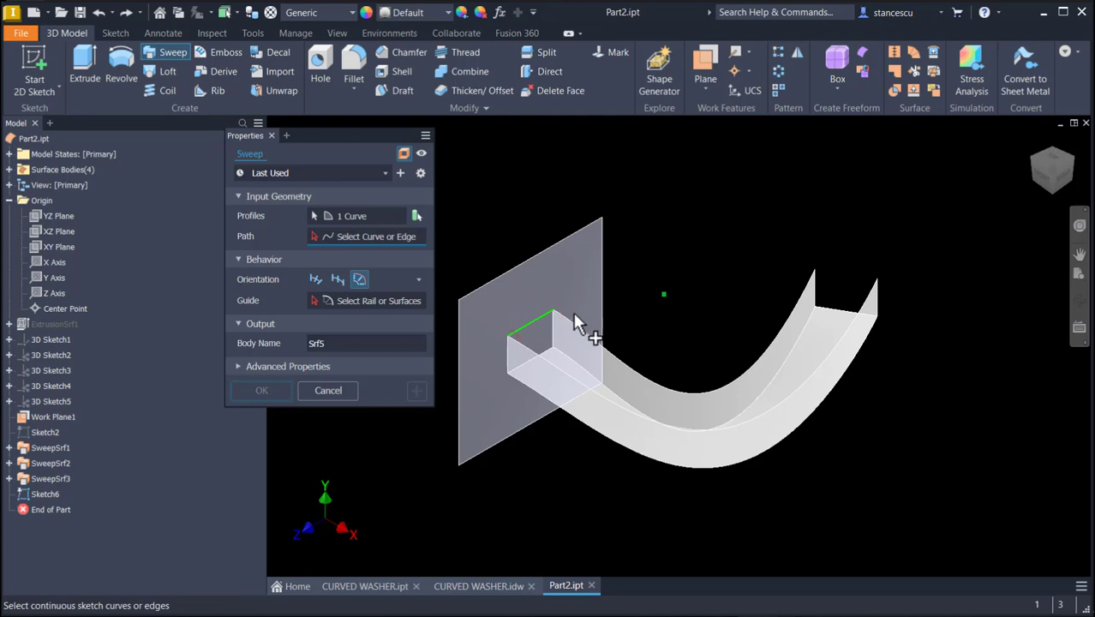
click(576, 328)
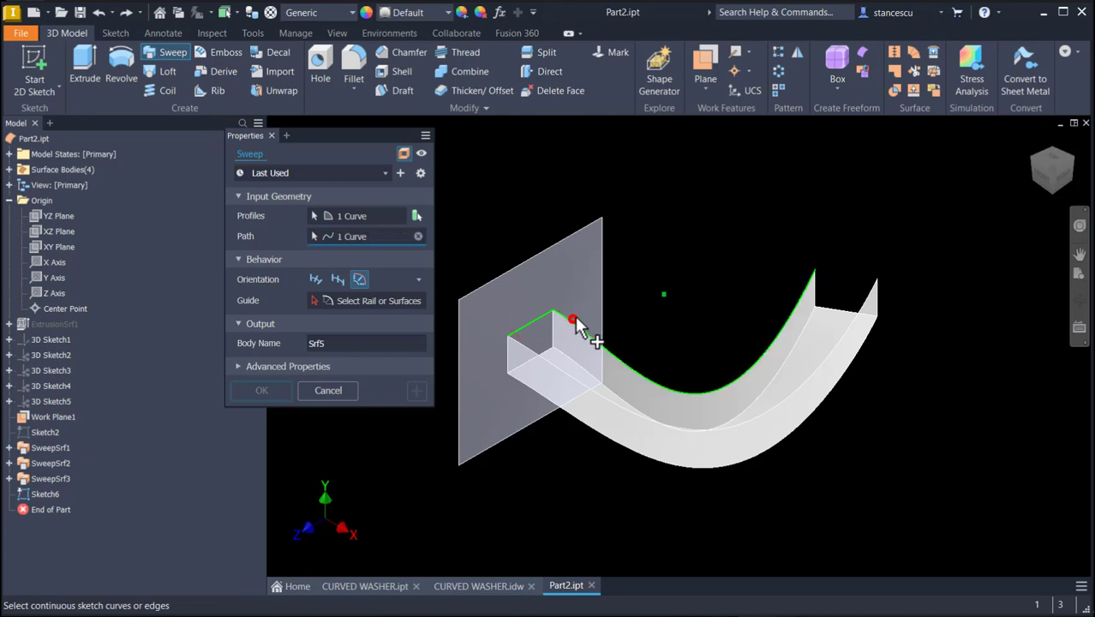
click(379, 297)
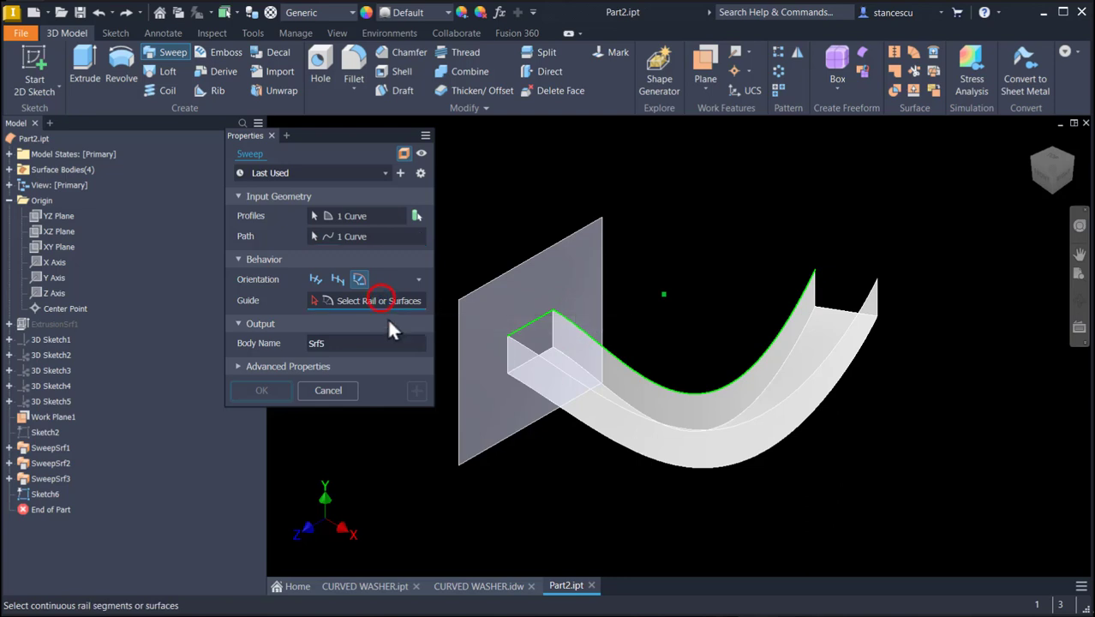
click(537, 352)
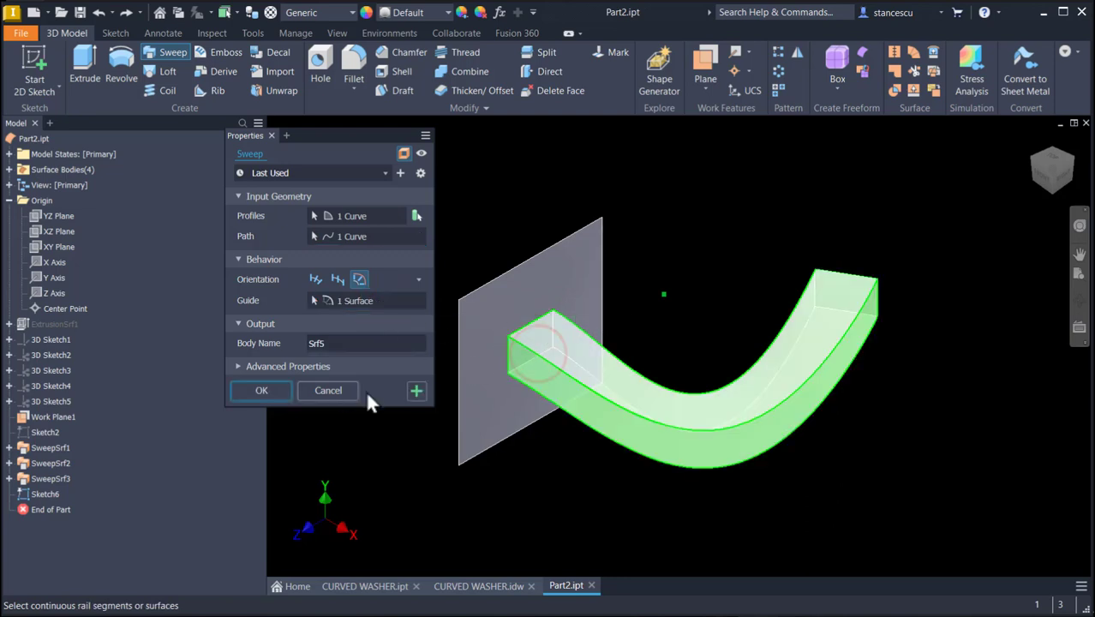
click(262, 390)
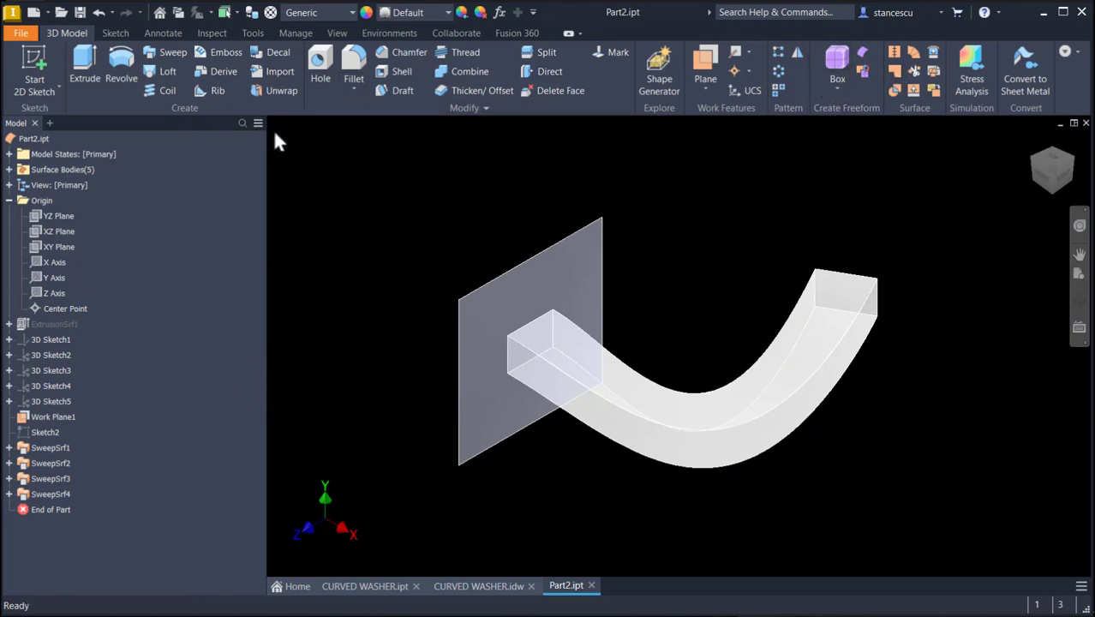
Create a work plane normal to the outer surface's upper edge at its far endpoint.
click(701, 60)
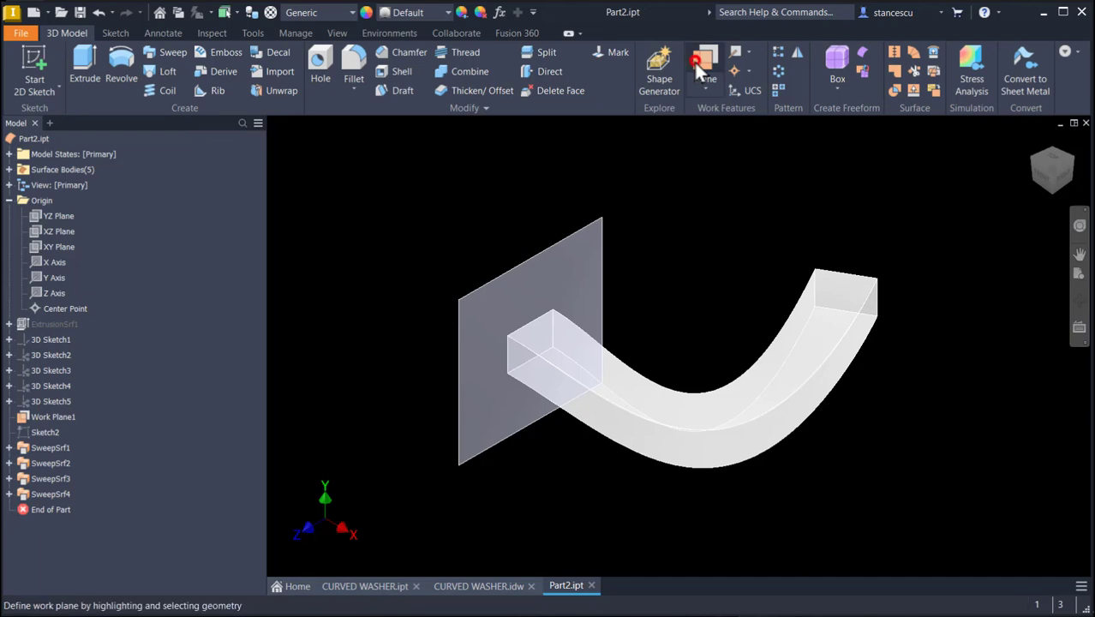
click(868, 296)
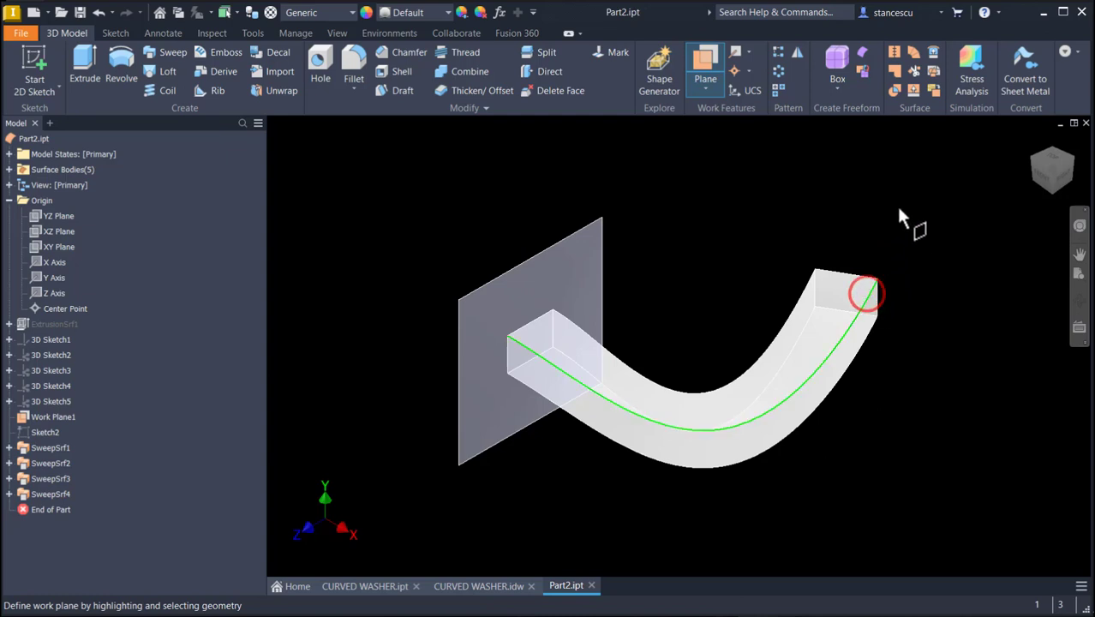
click(873, 287)
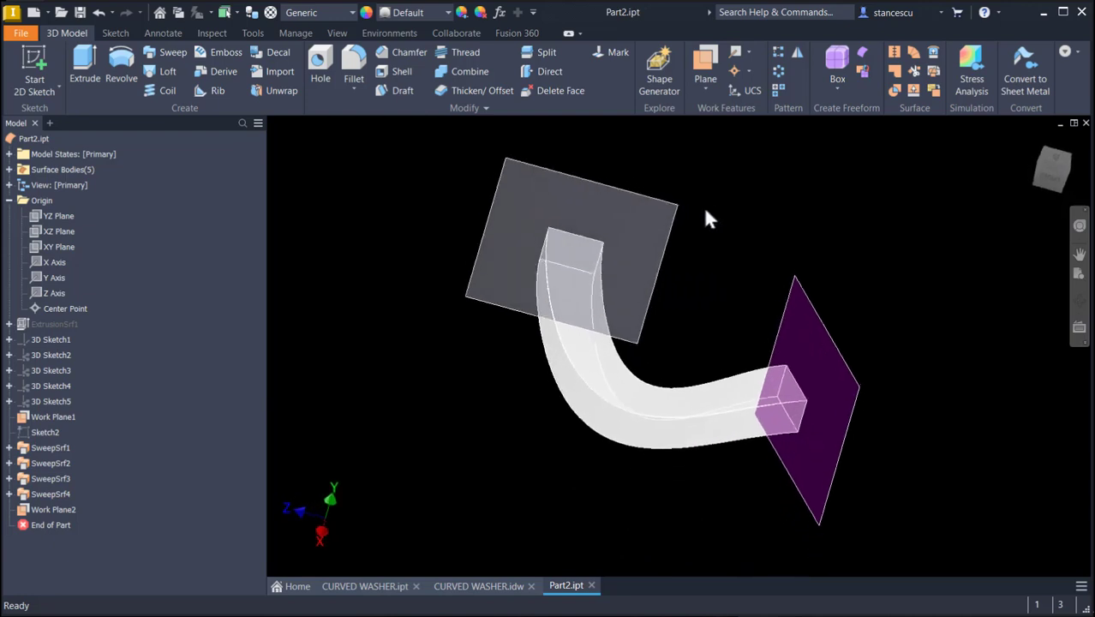
key(F6)
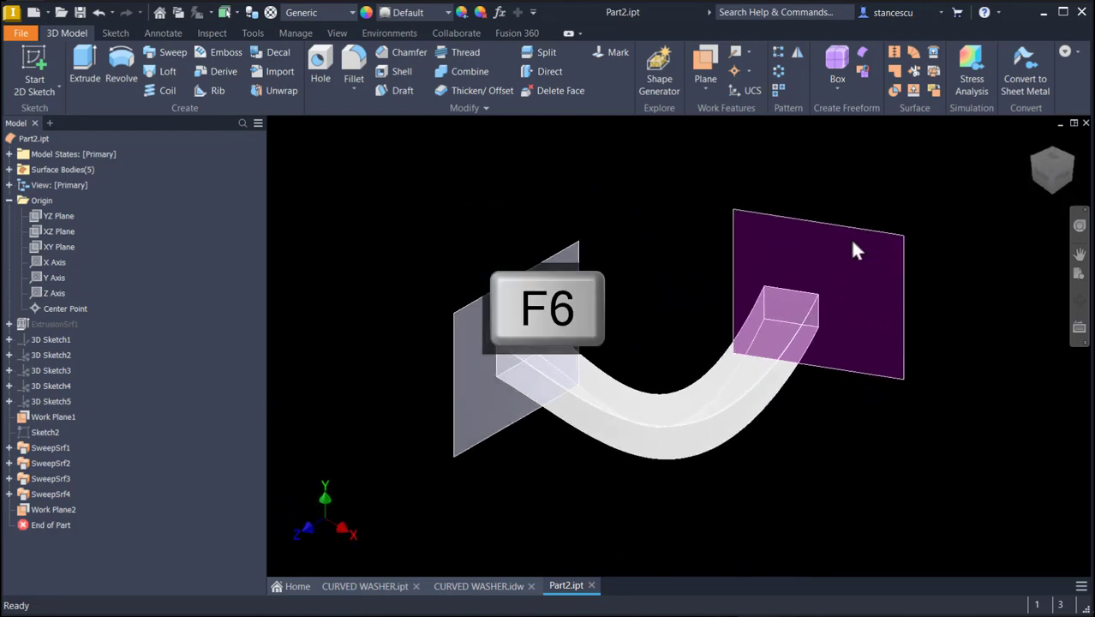
click(793, 224)
key(Escape)
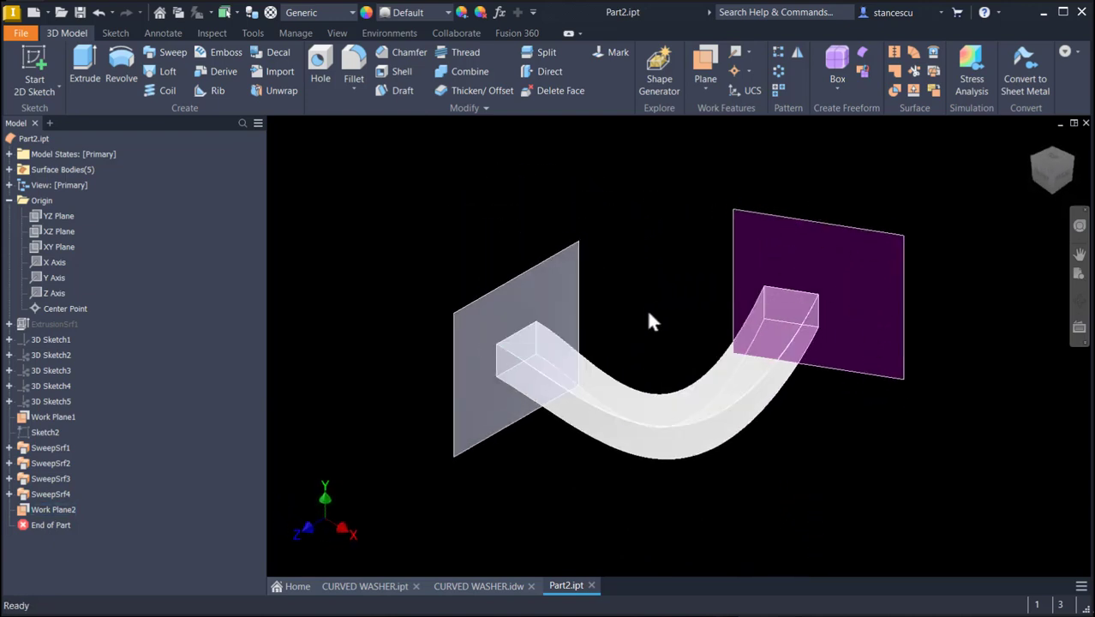
click(767, 240)
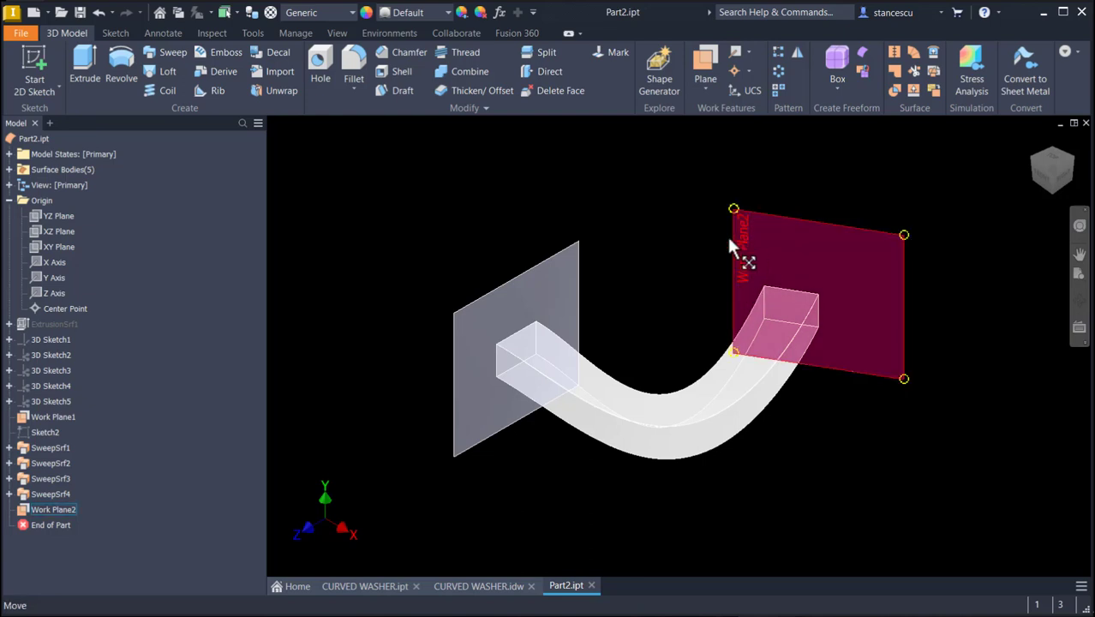
click(581, 306)
key(Escape)
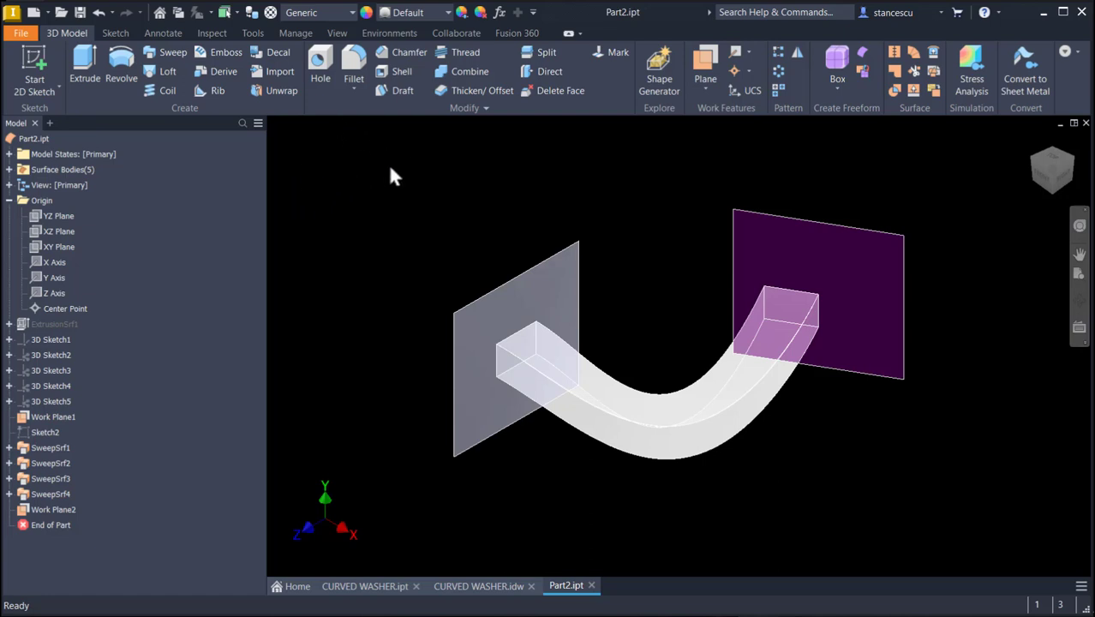
Sculpt a new solid from the volume enclosed by the two end work planes and the four swept surfaces.
click(894, 89)
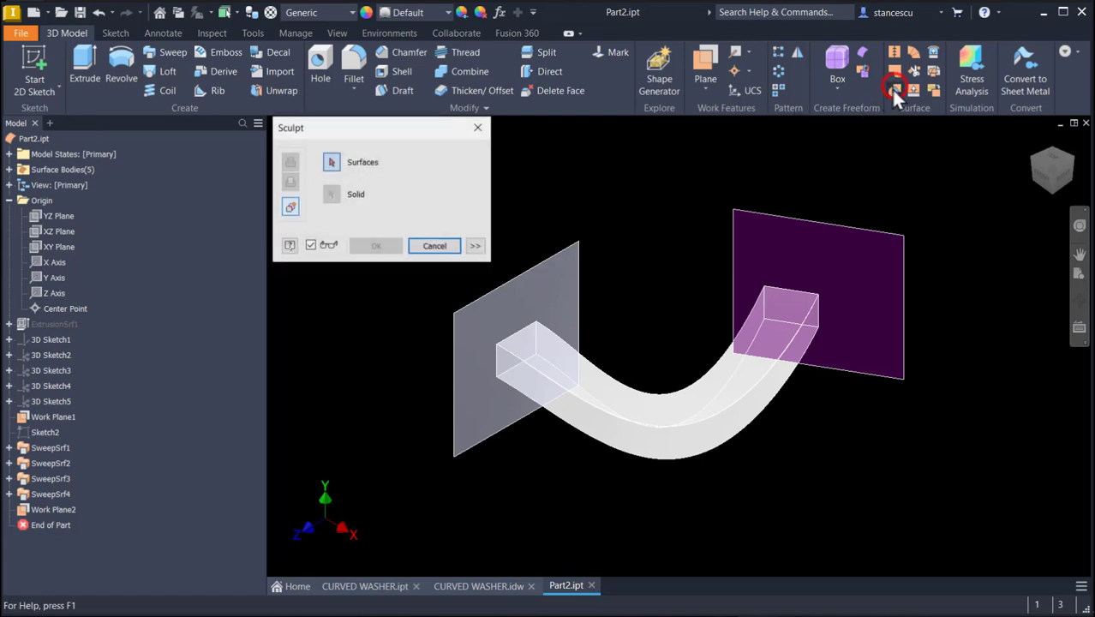
click(575, 242)
click(746, 221)
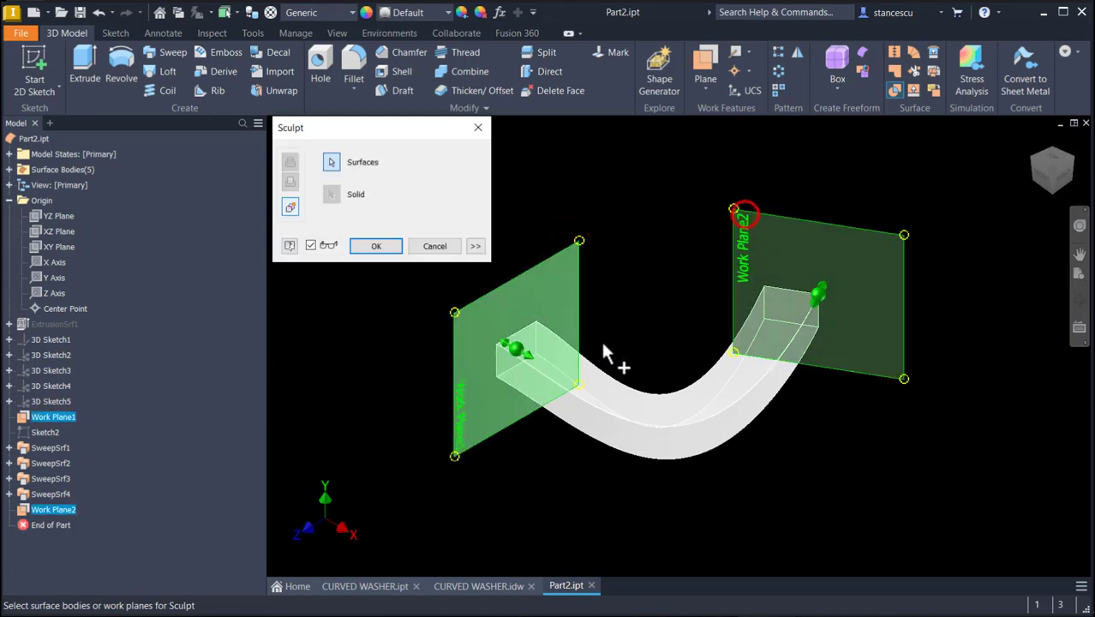
click(607, 380)
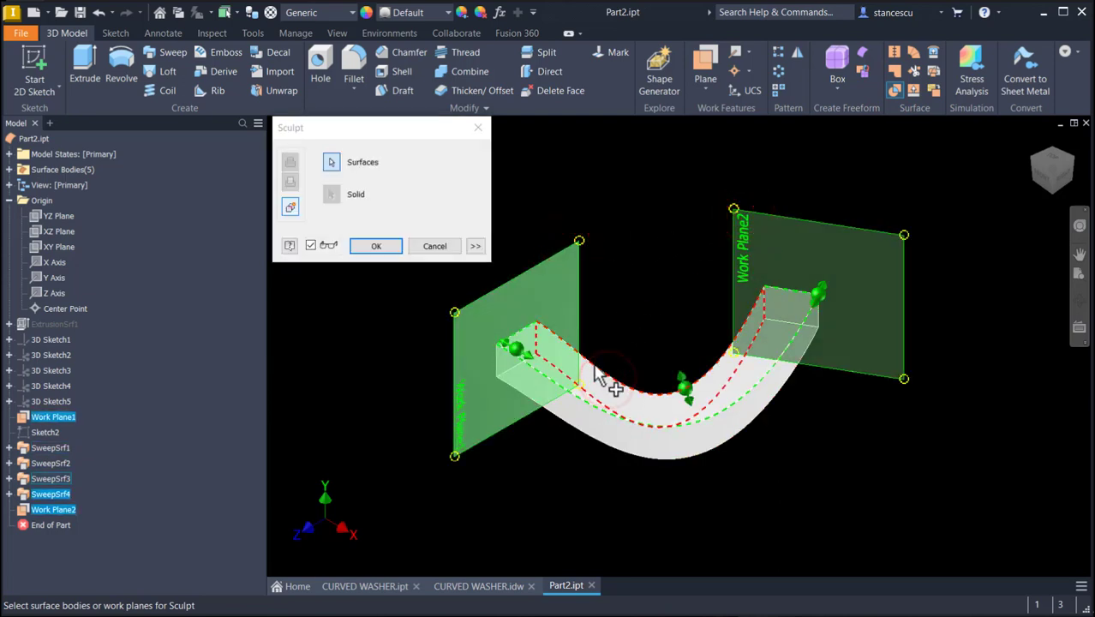
click(599, 381)
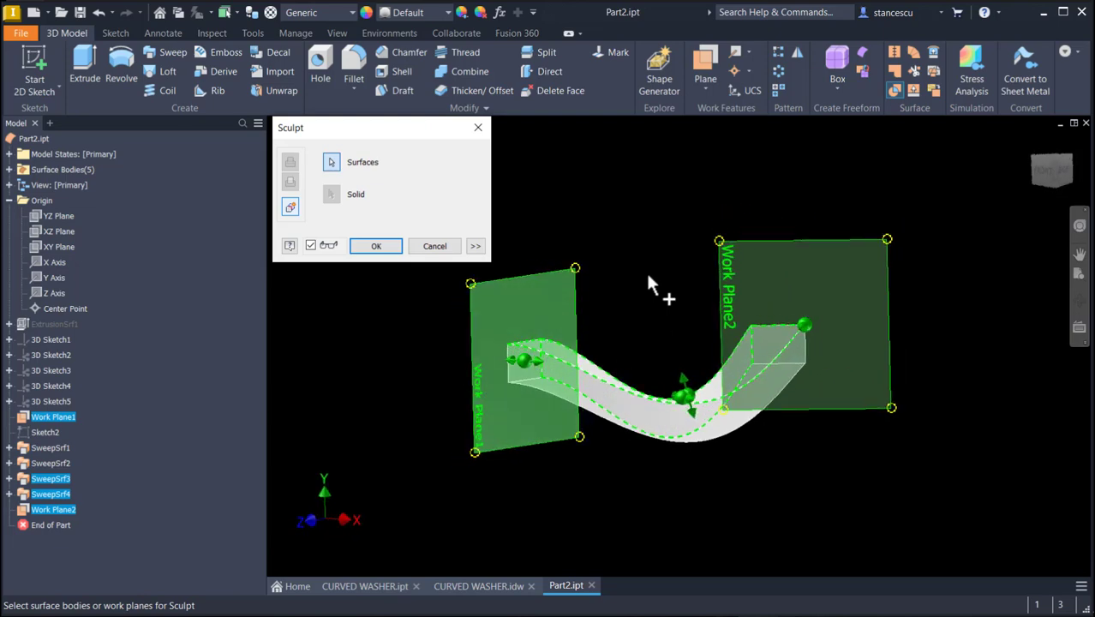
click(615, 351)
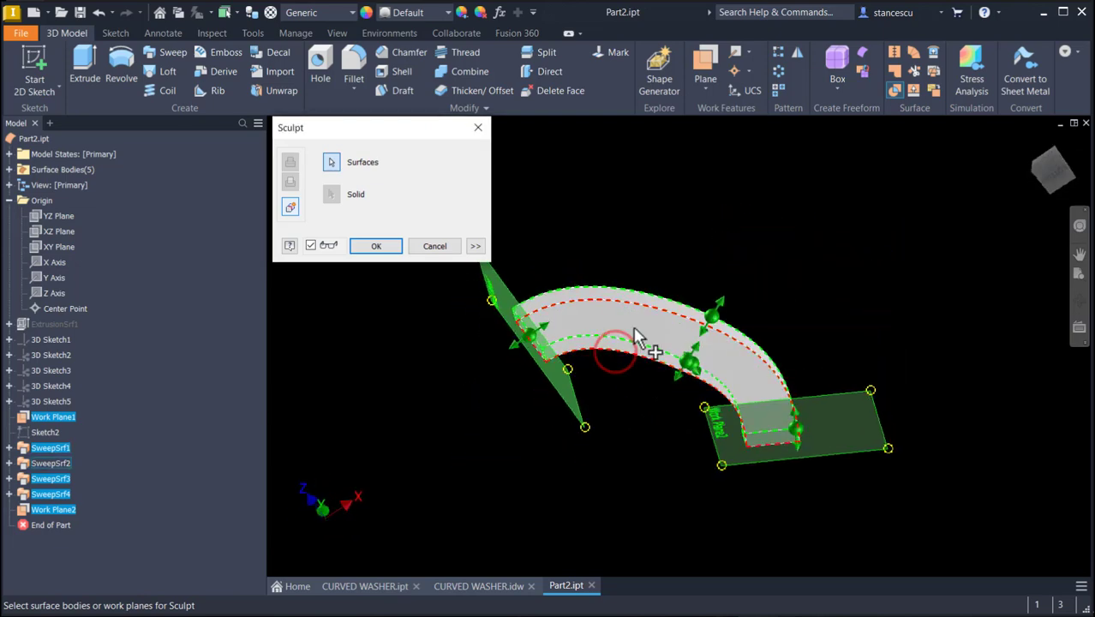
click(631, 323)
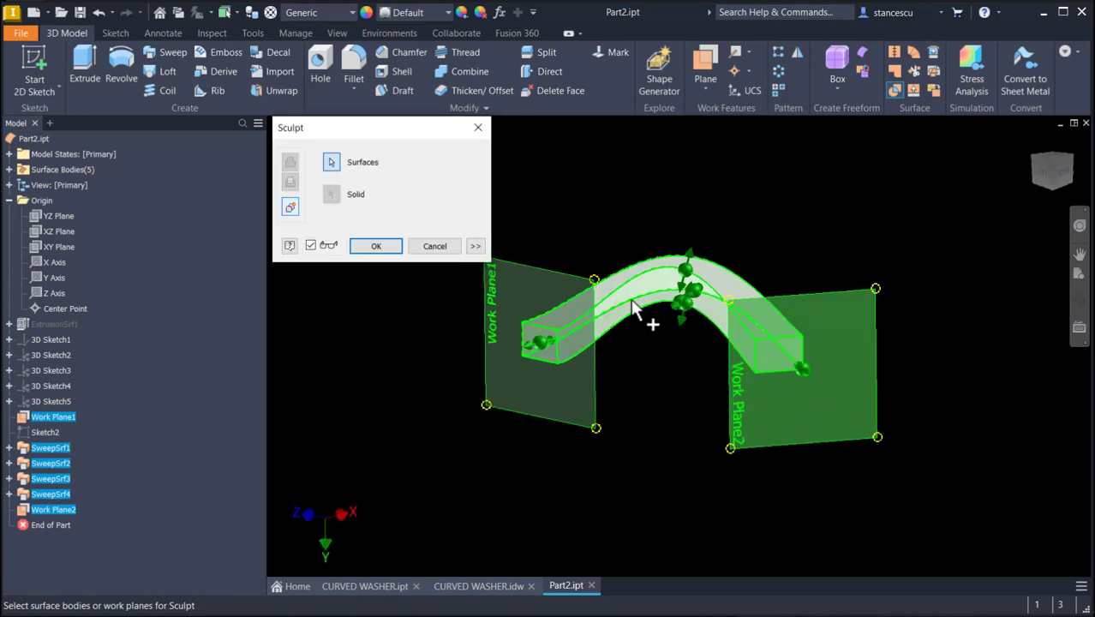
mouse_move(649, 293)
shift+middle_down()
mouse_move(622, 315)
mouse_move(638, 353)
mouse_move(619, 374)
mouse_move(369, 312)
mouse_move(368, 300)
shift+middle_up()
click(375, 247)
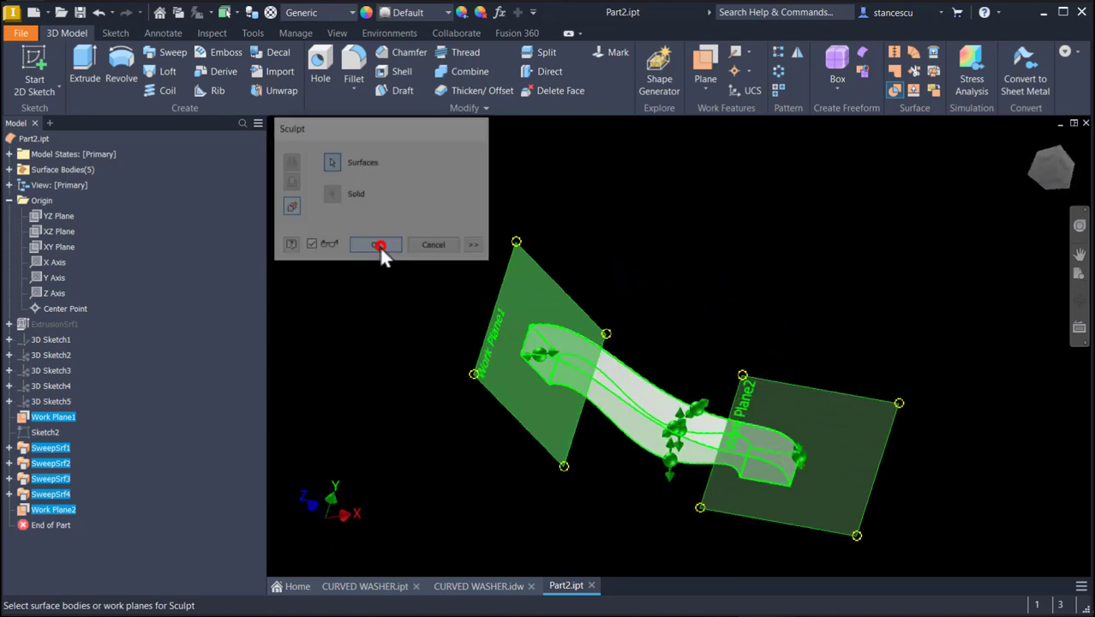
key(F6)
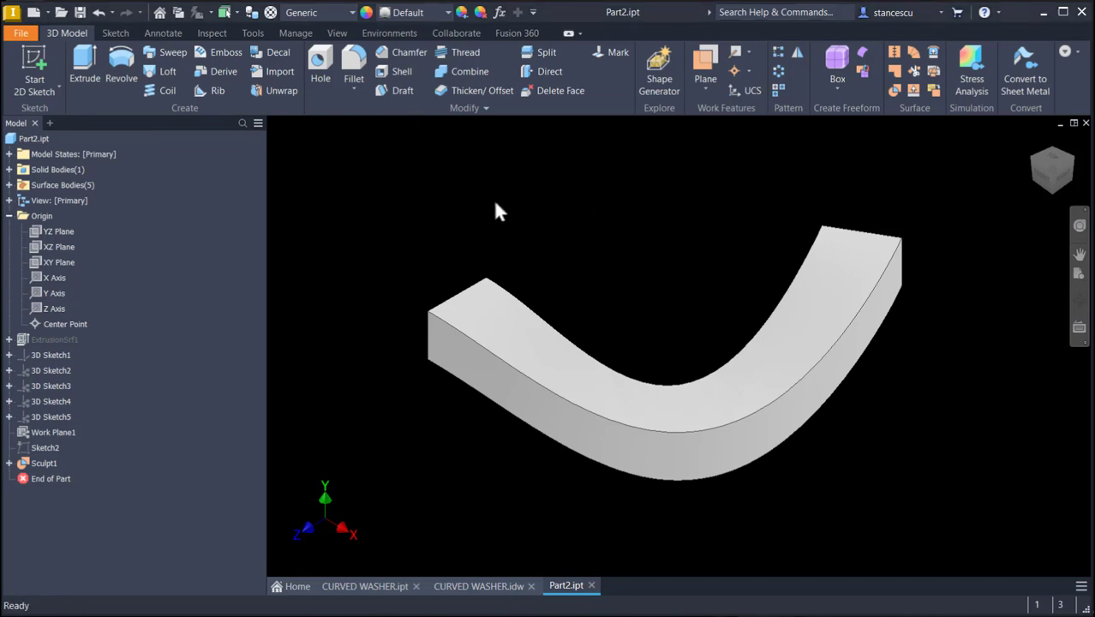
Create a circular pattern of the sculpted body around the Y axis with 3 occurrences over 360 degrees.
click(775, 74)
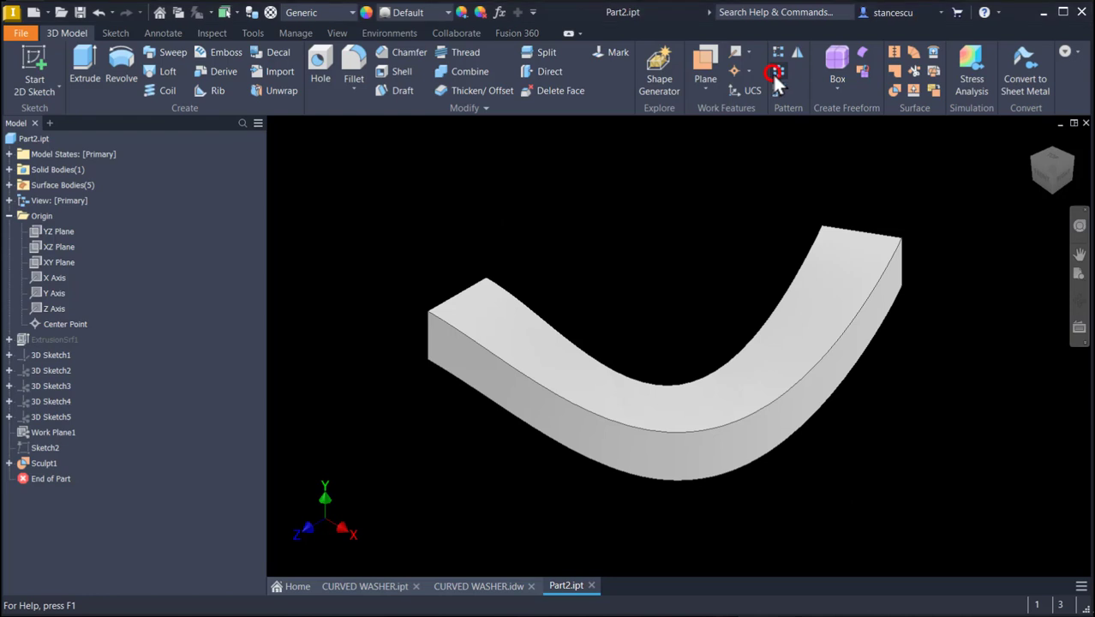
click(619, 381)
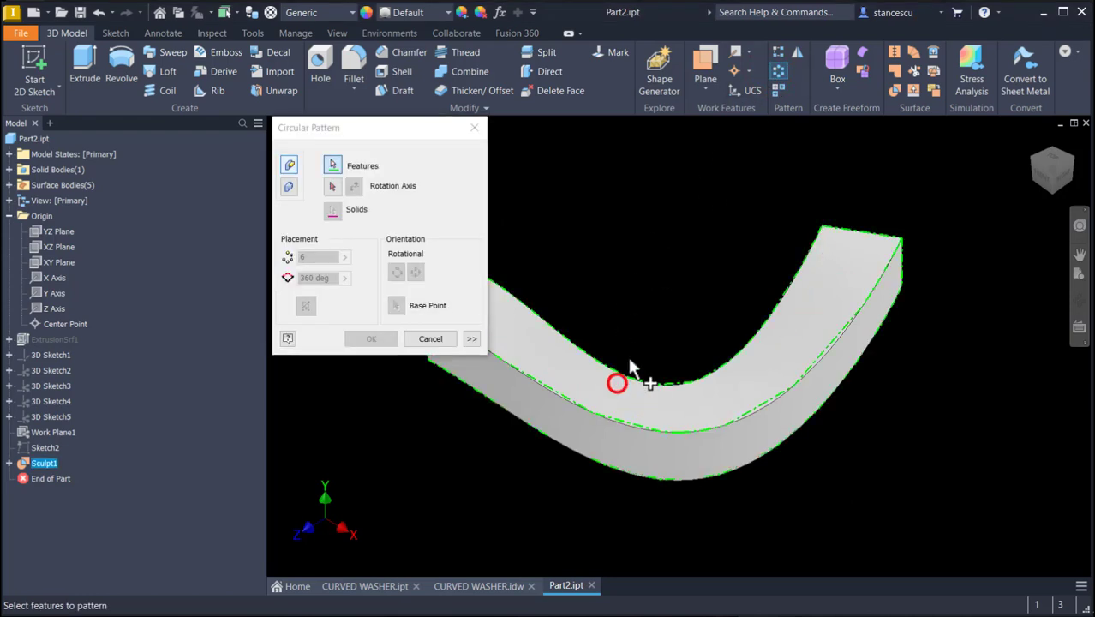
click(332, 186)
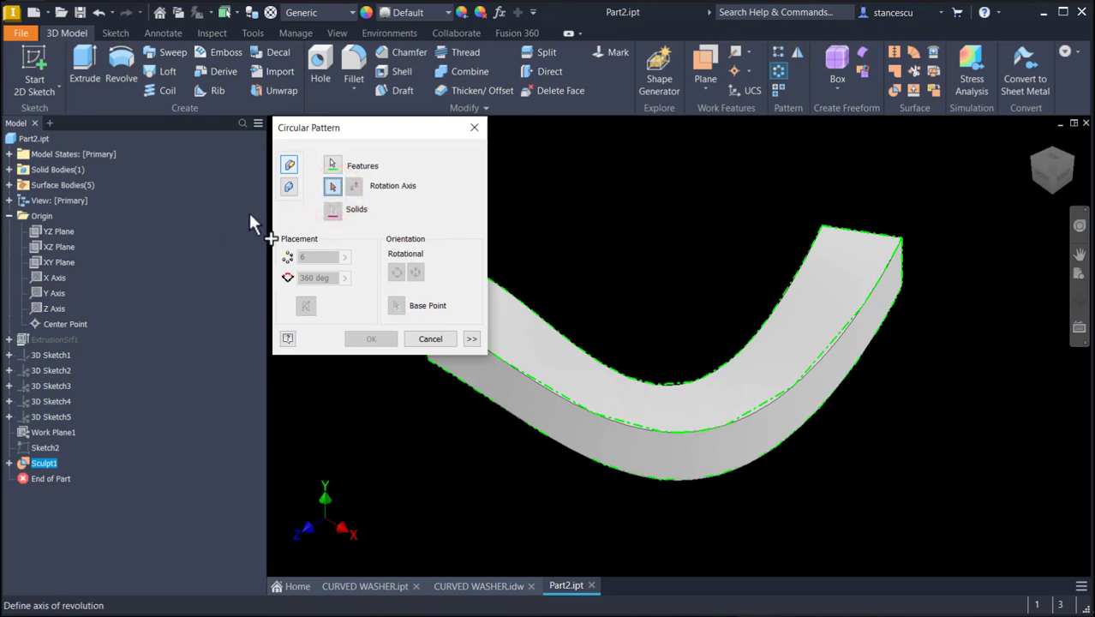
click(47, 292)
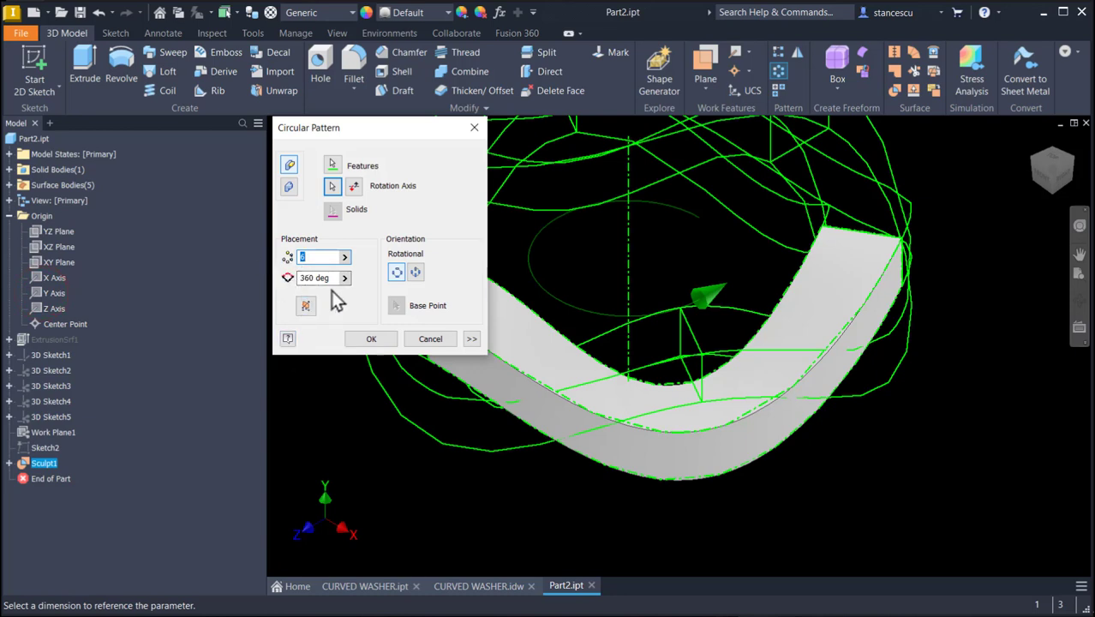
text(3)
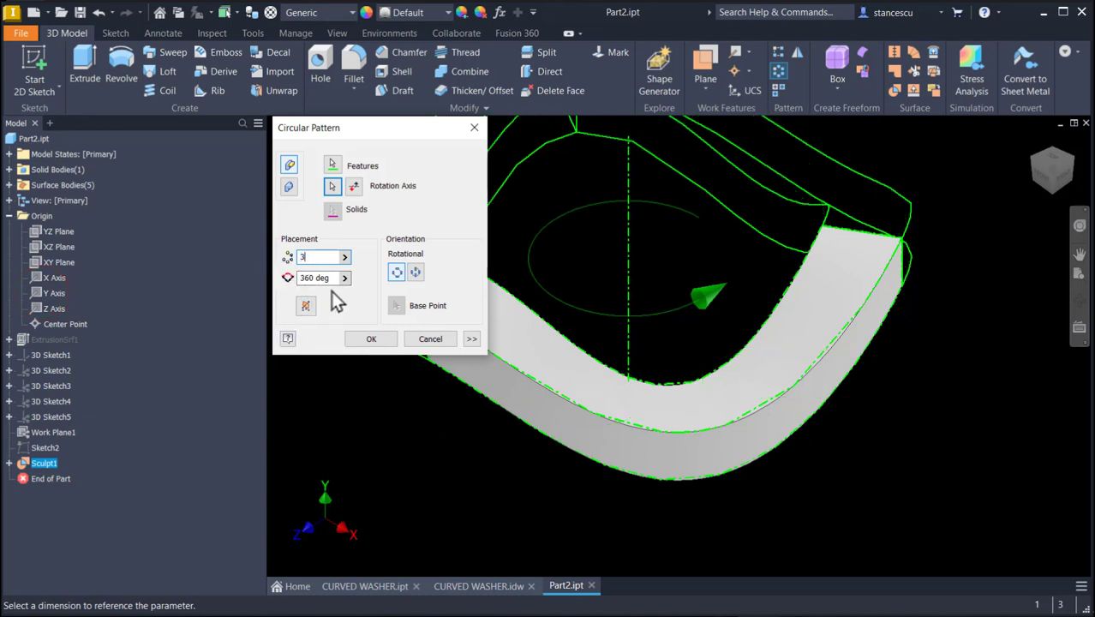
click(376, 341)
click(374, 340)
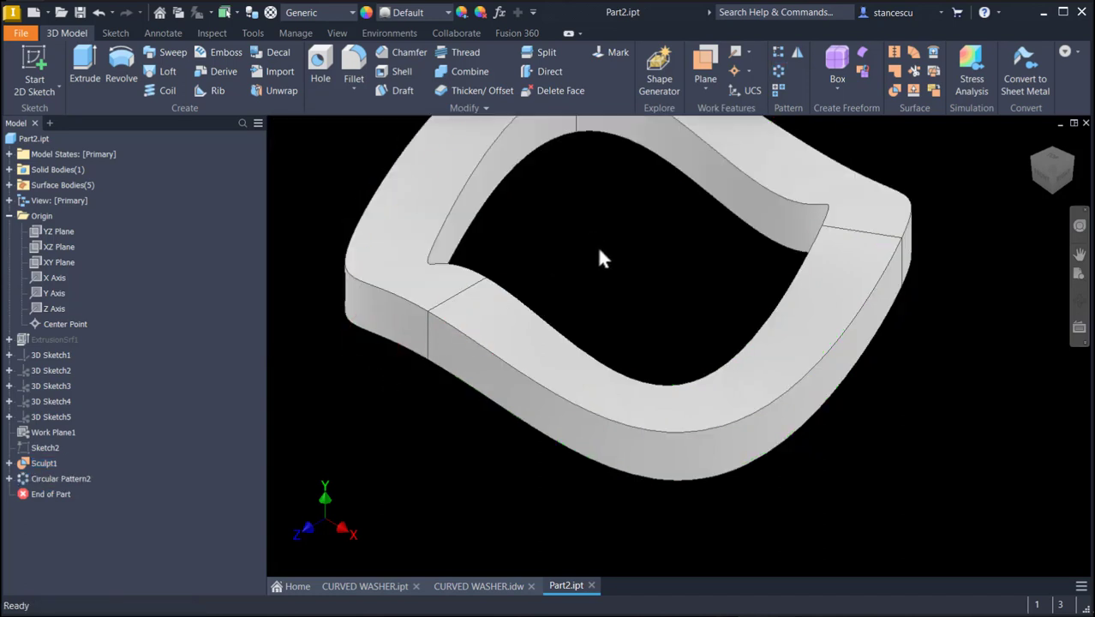
Inspect the patterned washer from the front, left and top, and check the edge radii in the CURVED WASHER.idw drawing.
key(F6)
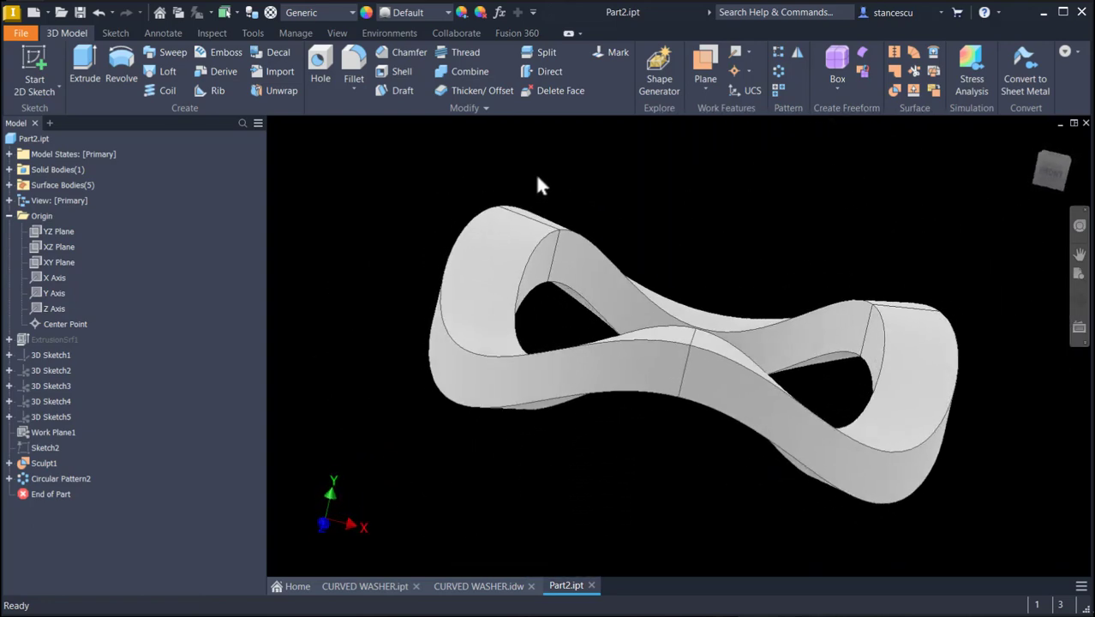
click(1050, 174)
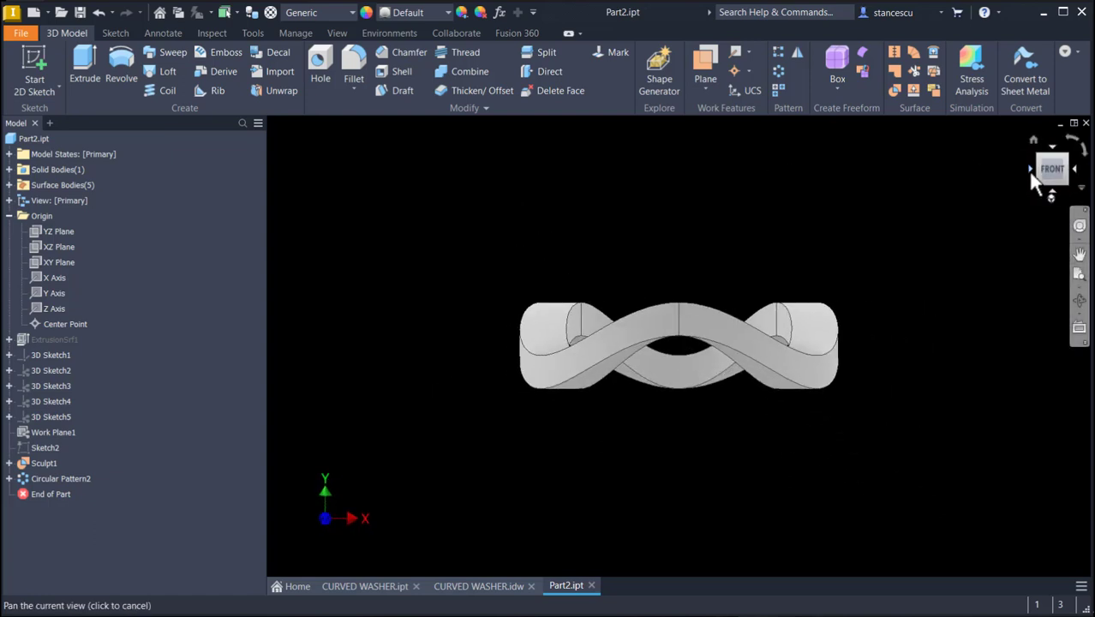
click(1030, 170)
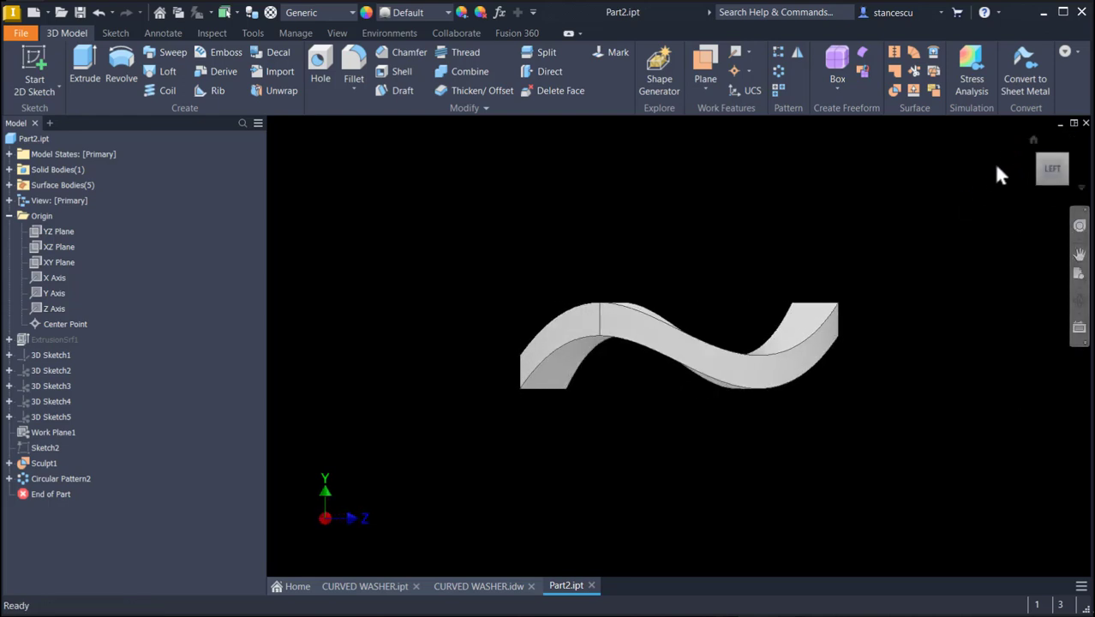
click(1051, 146)
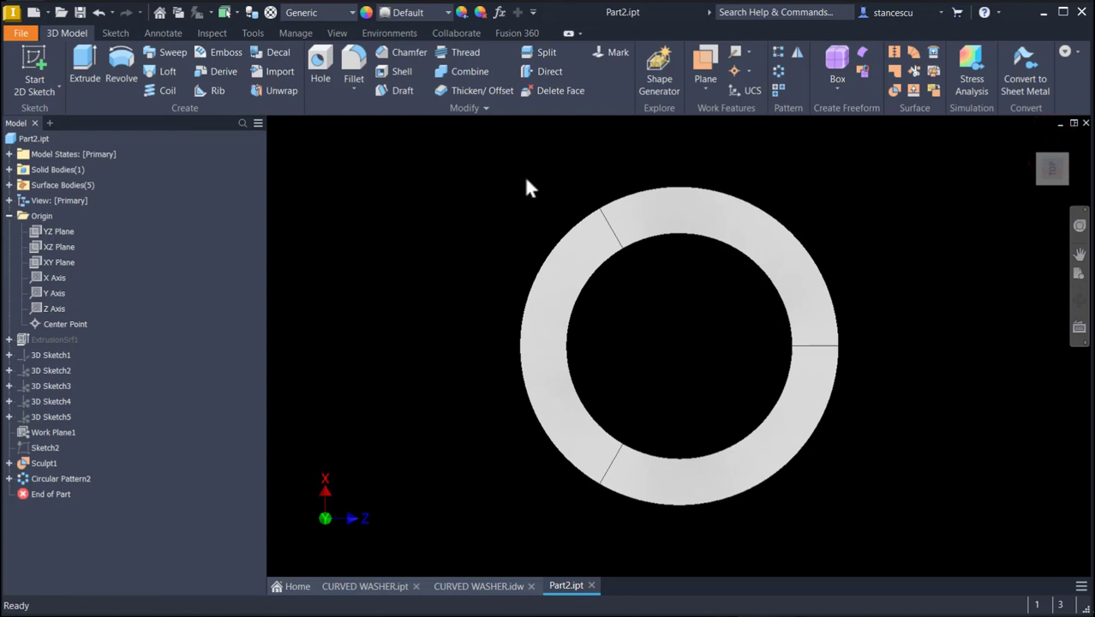
key(F6)
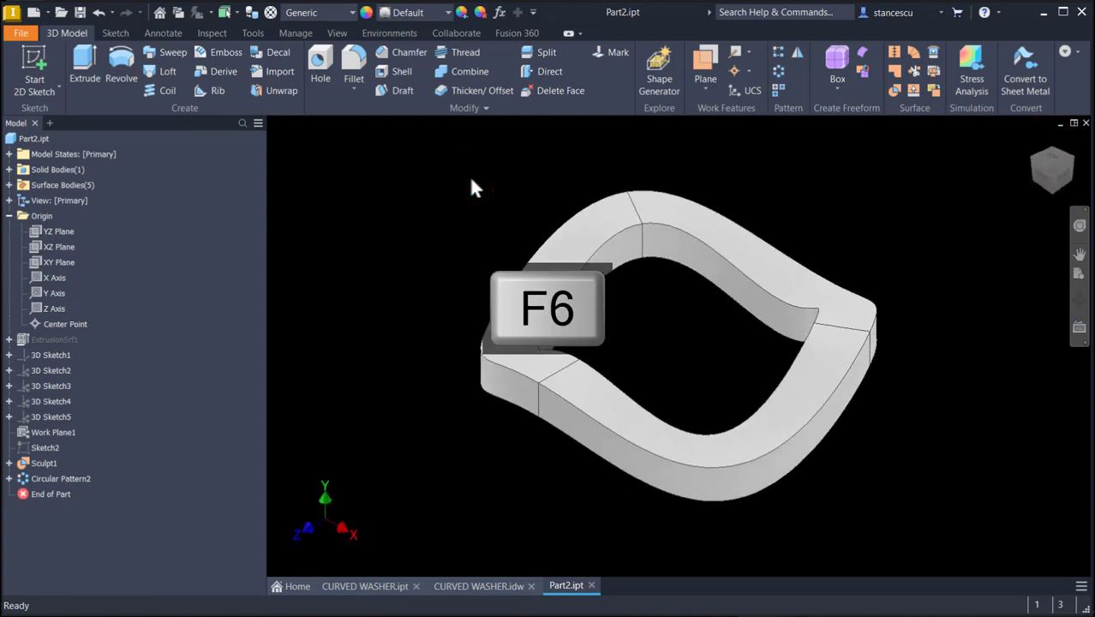
click(472, 588)
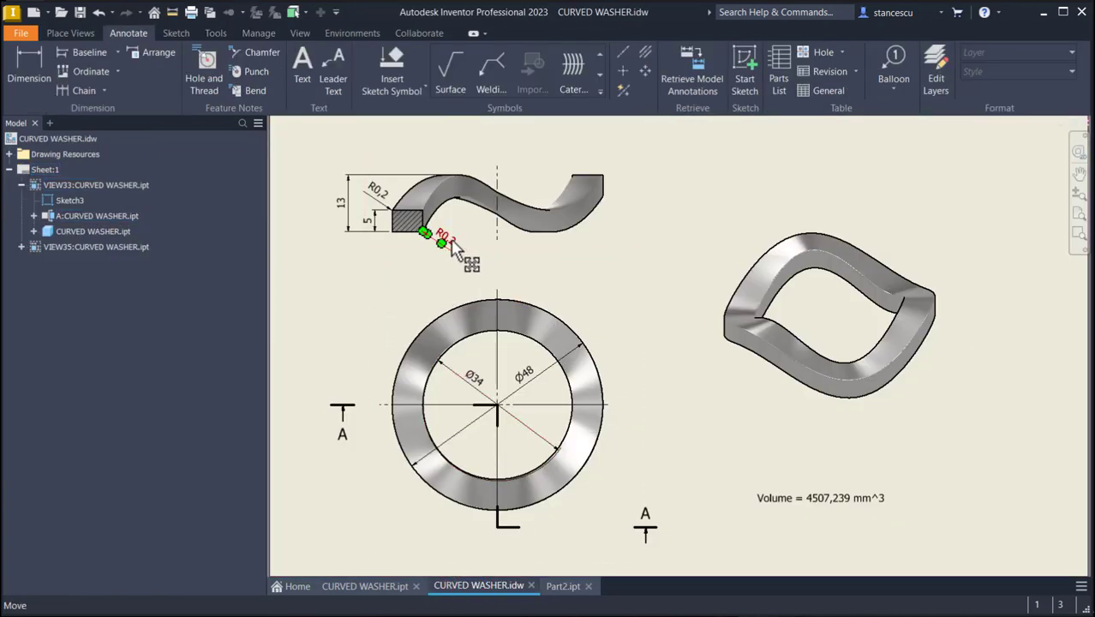
click(566, 586)
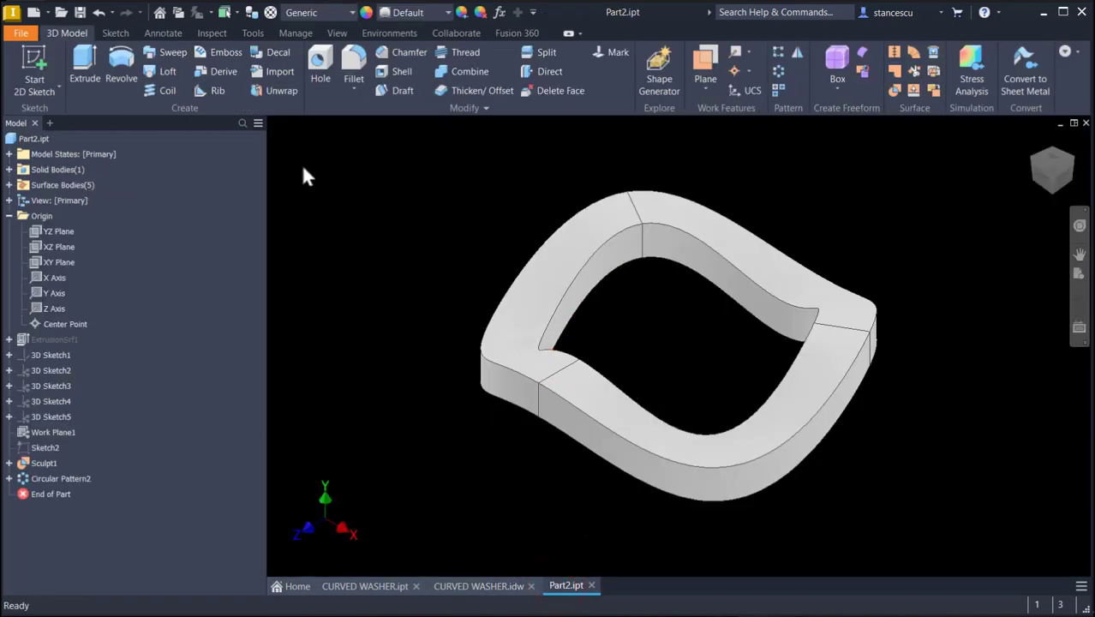
Fillet the upper and lower edge loops on the outer and inner sides of the washer with a 0.2 mm radius.
click(354, 61)
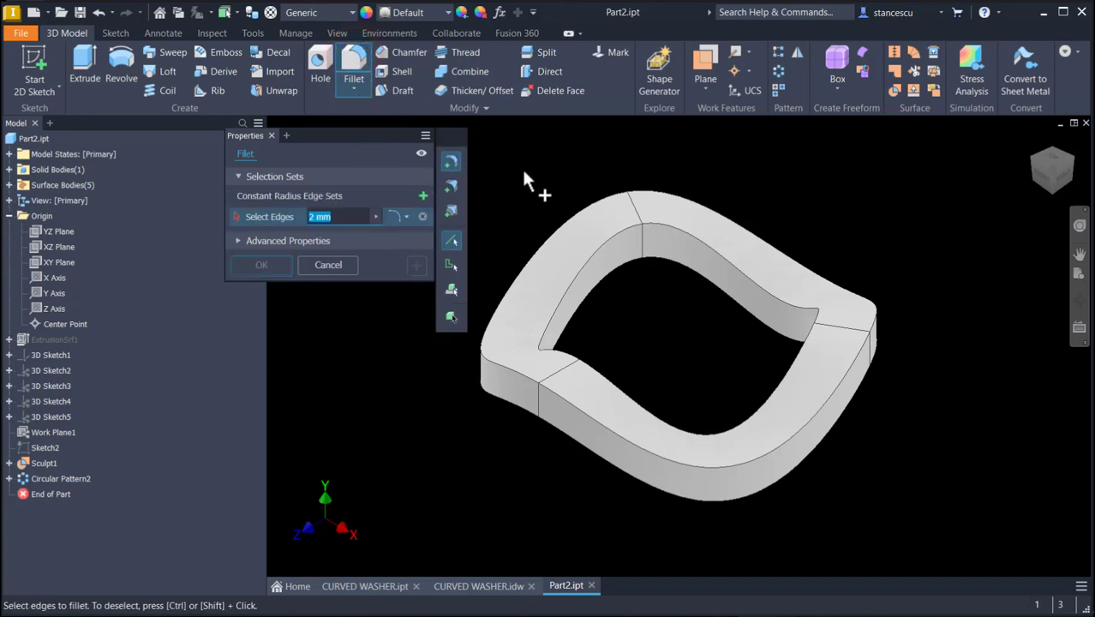
click(546, 239)
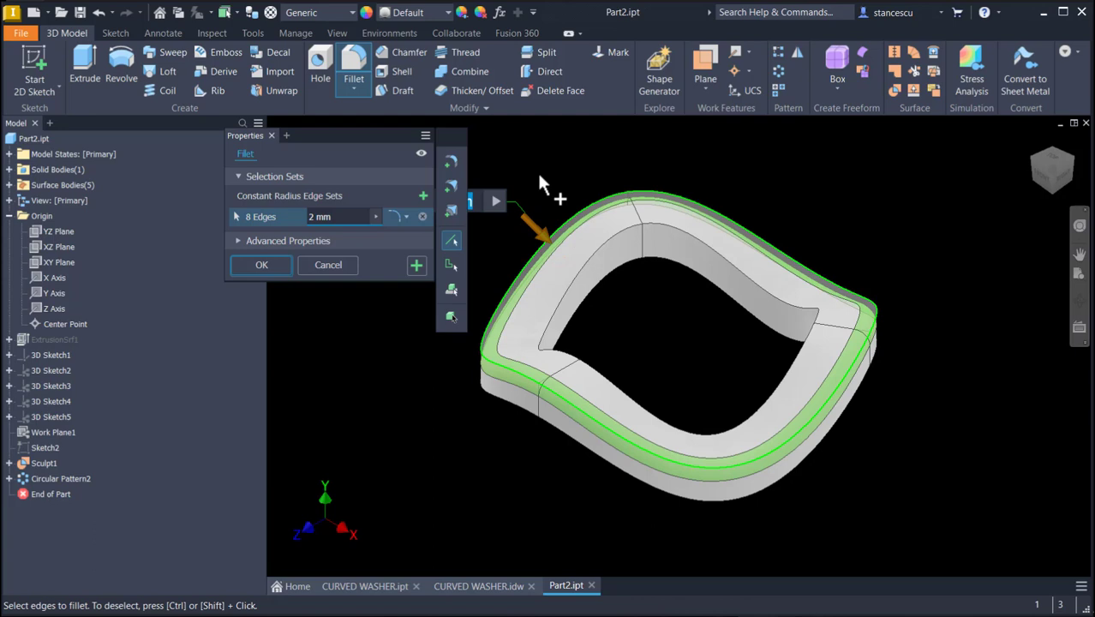
text(,2)
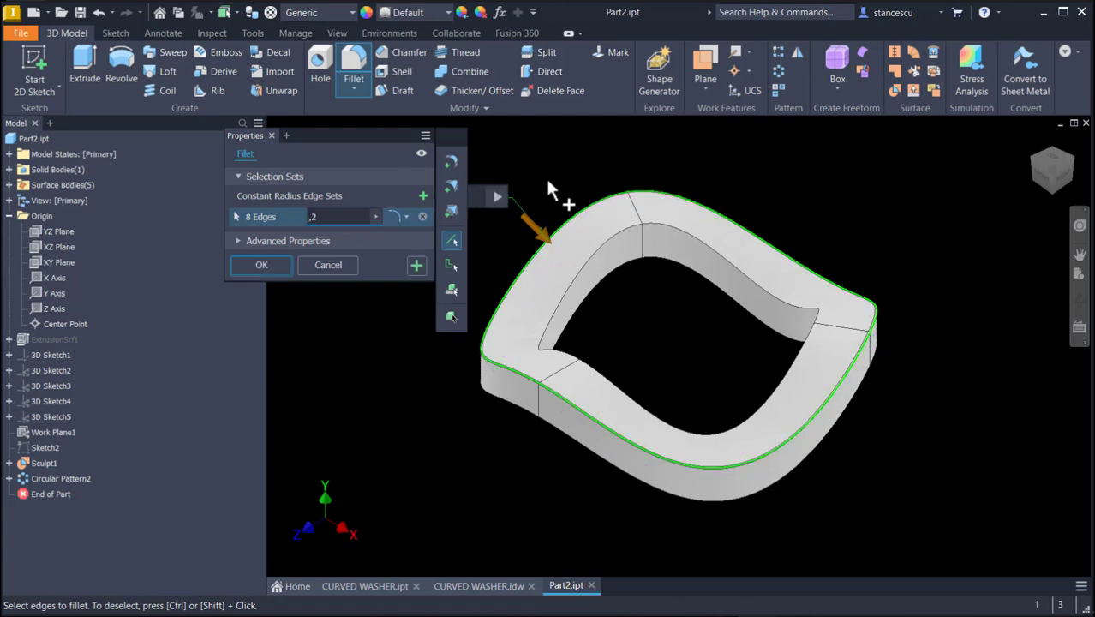
click(502, 395)
click(572, 310)
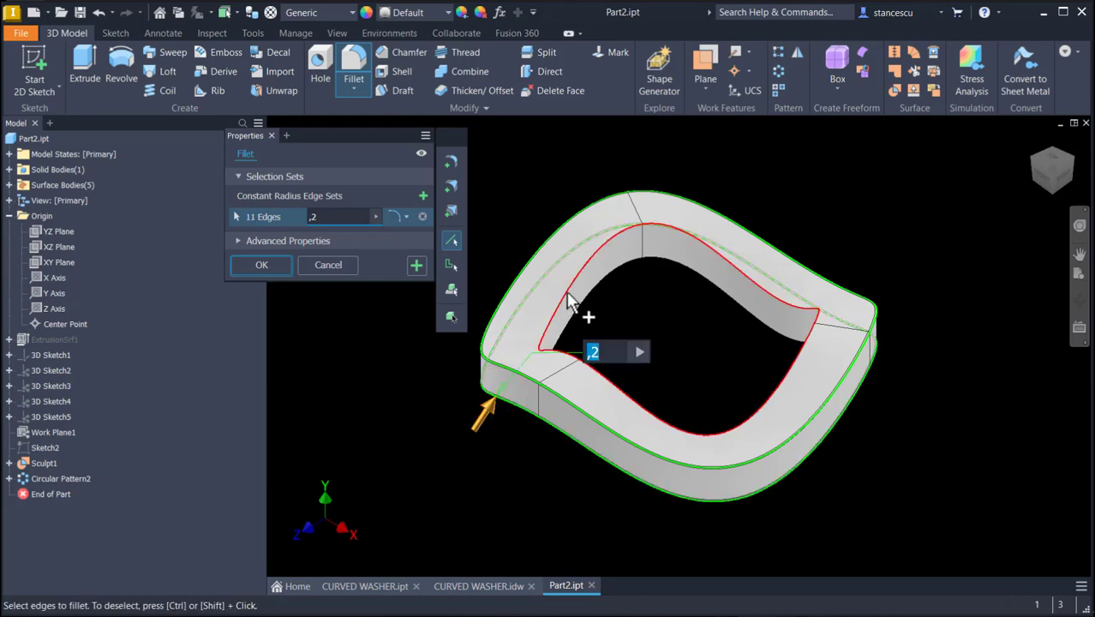
click(570, 303)
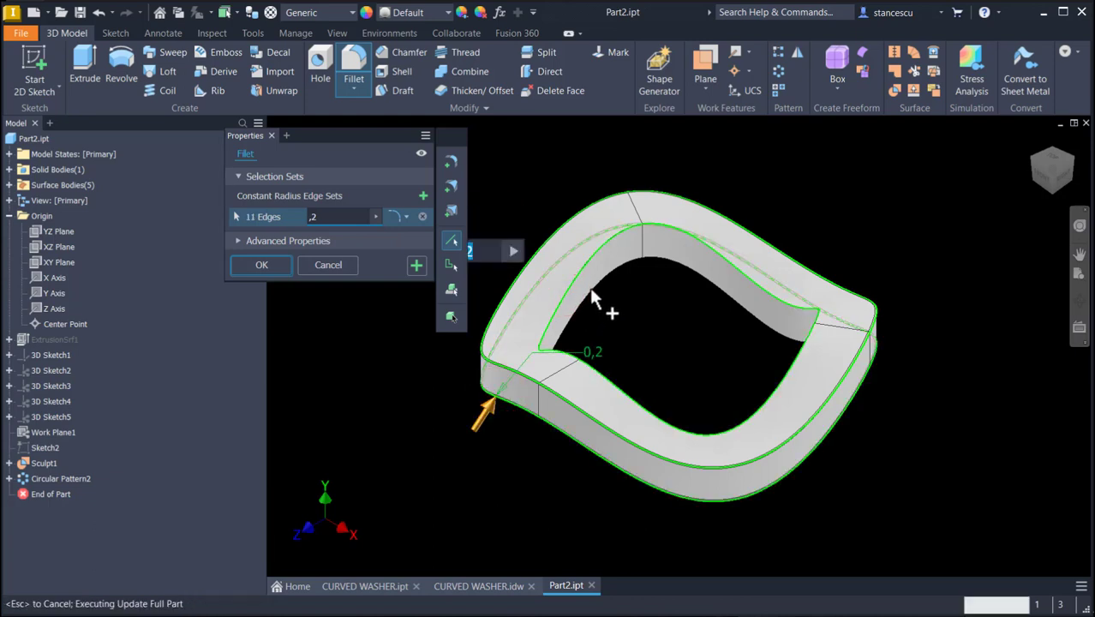
click(596, 284)
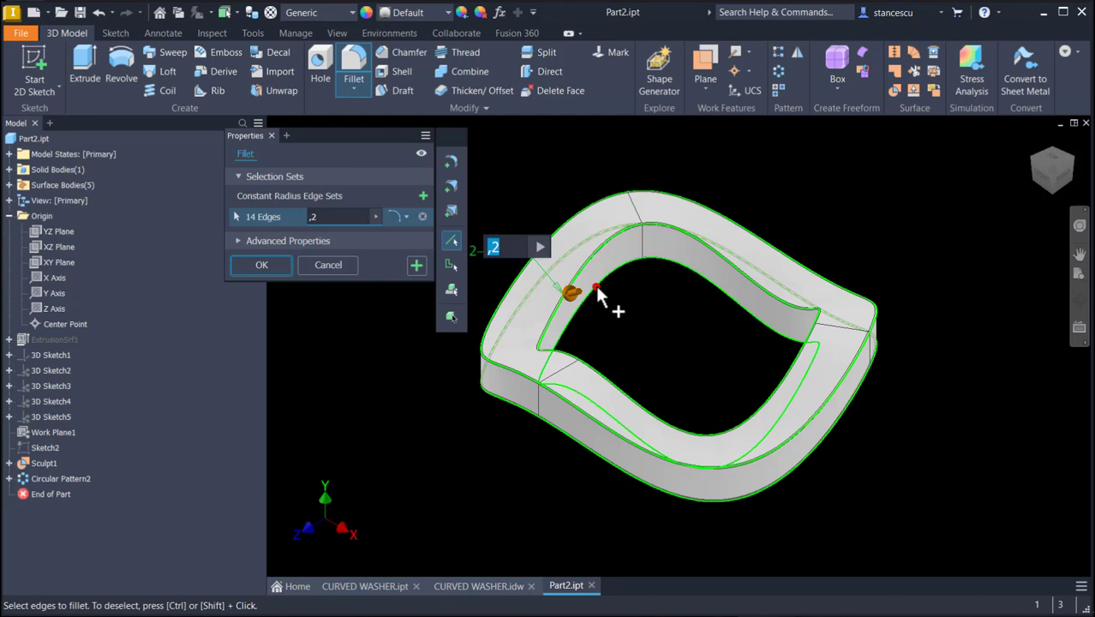
click(272, 264)
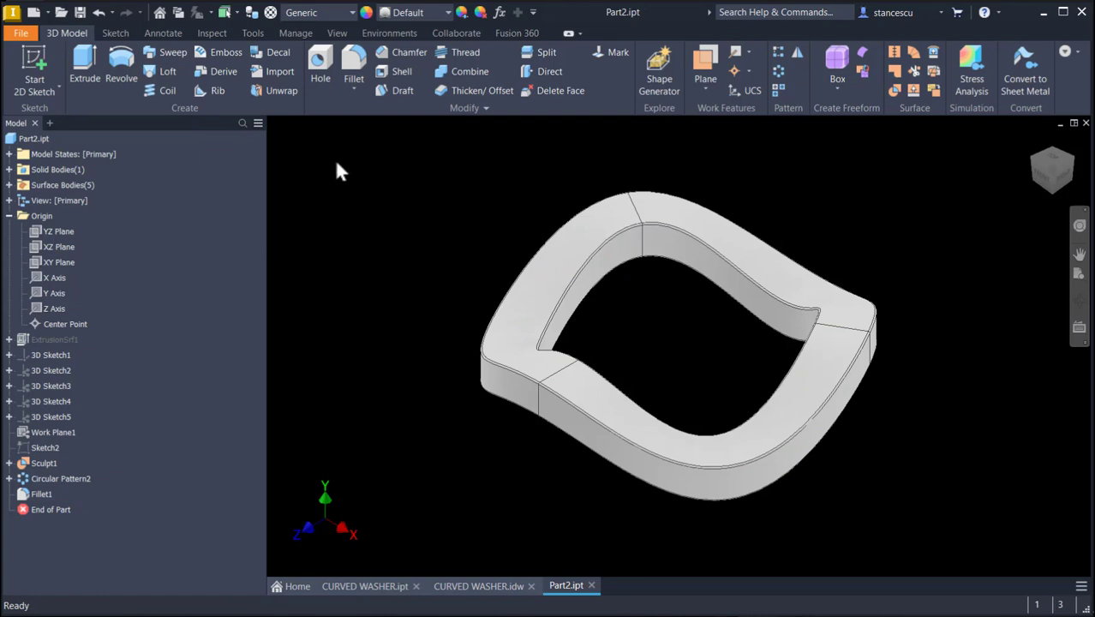
Set the model's visual style to Shaded so the washer is displayed without edges.
click(336, 33)
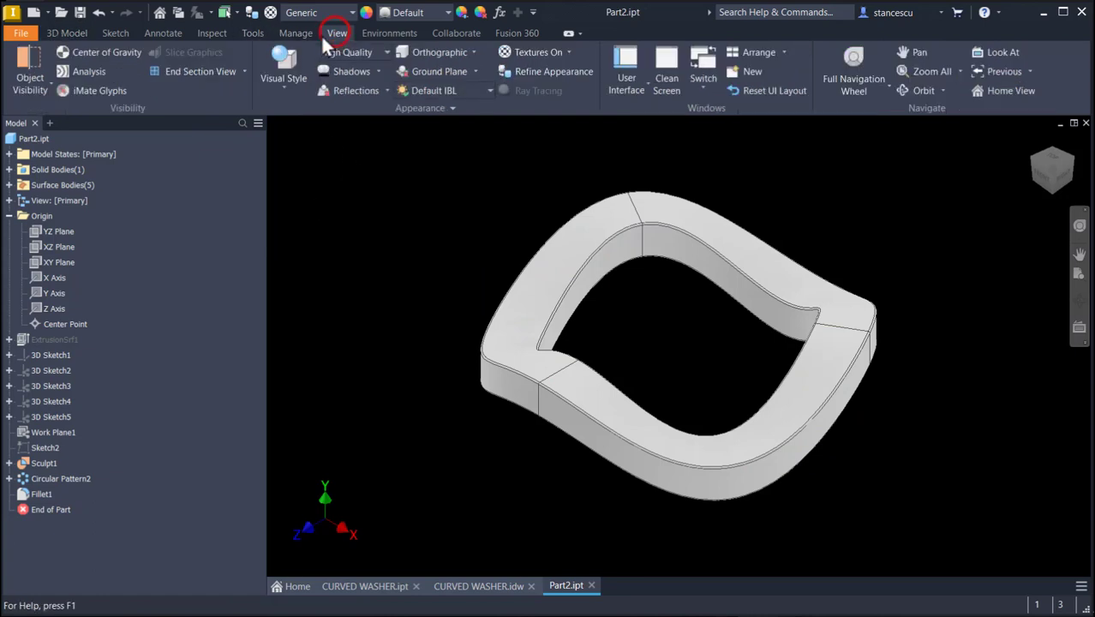
click(289, 74)
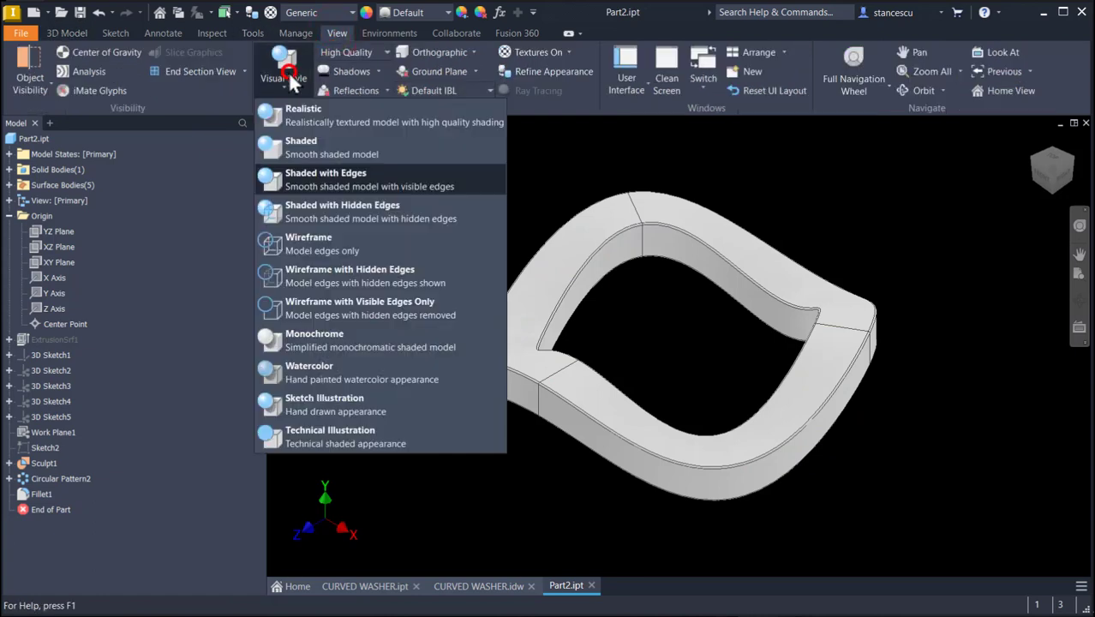
click(308, 141)
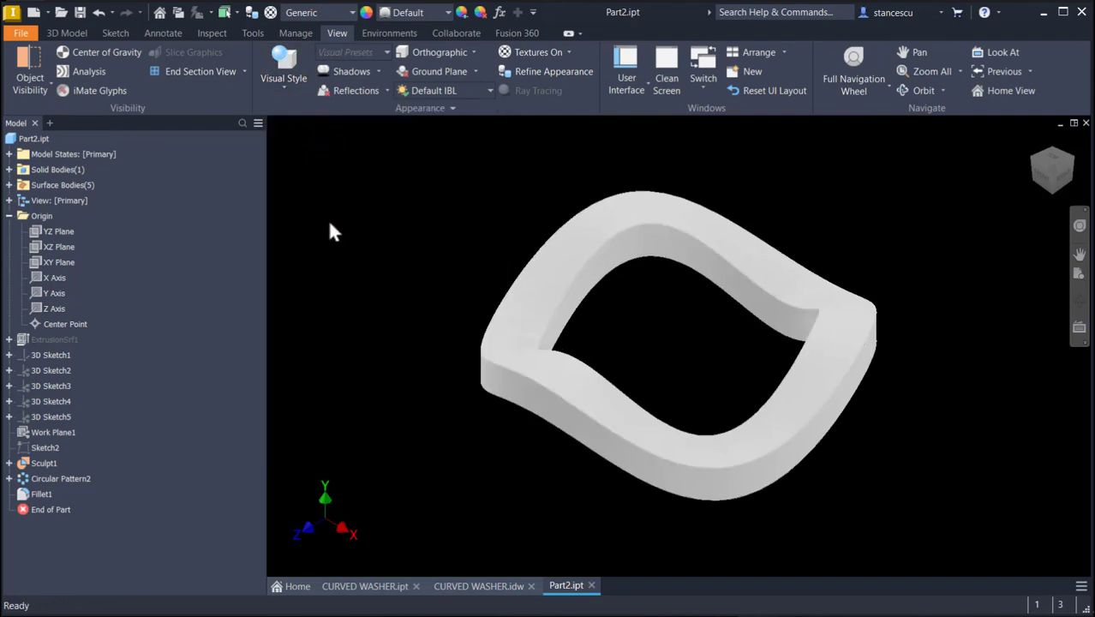
shift+middle_drag(456, 245, 460, 214)
scroll(445, 210, down, 3)
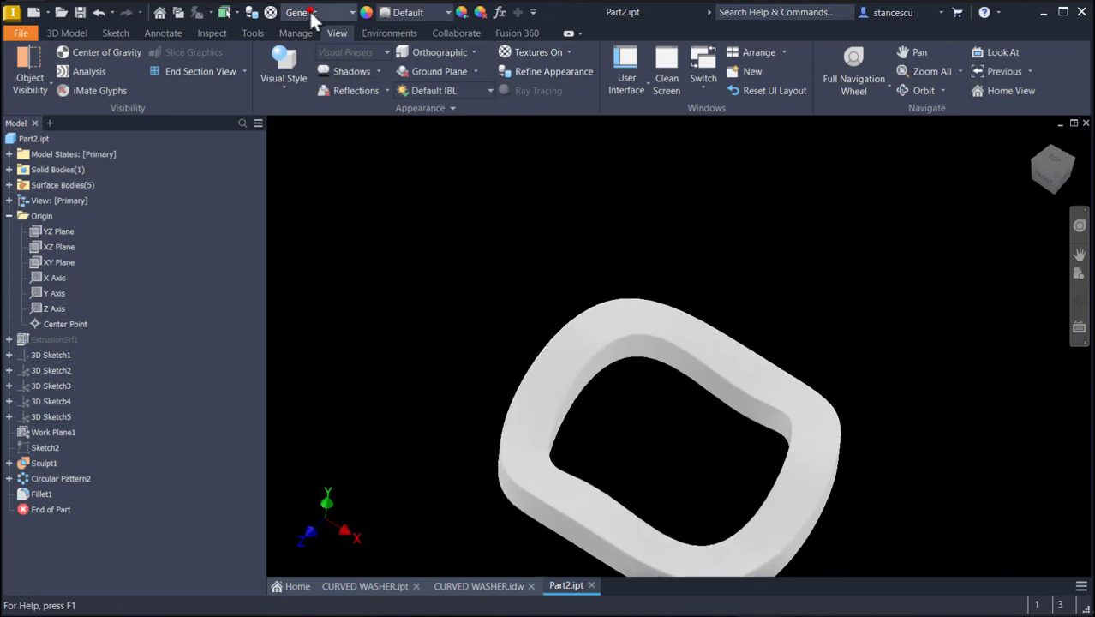
Assign the Steel, Carbon material to the washer part and return it to the home view.
click(312, 14)
scroll(332, 305, down, 6)
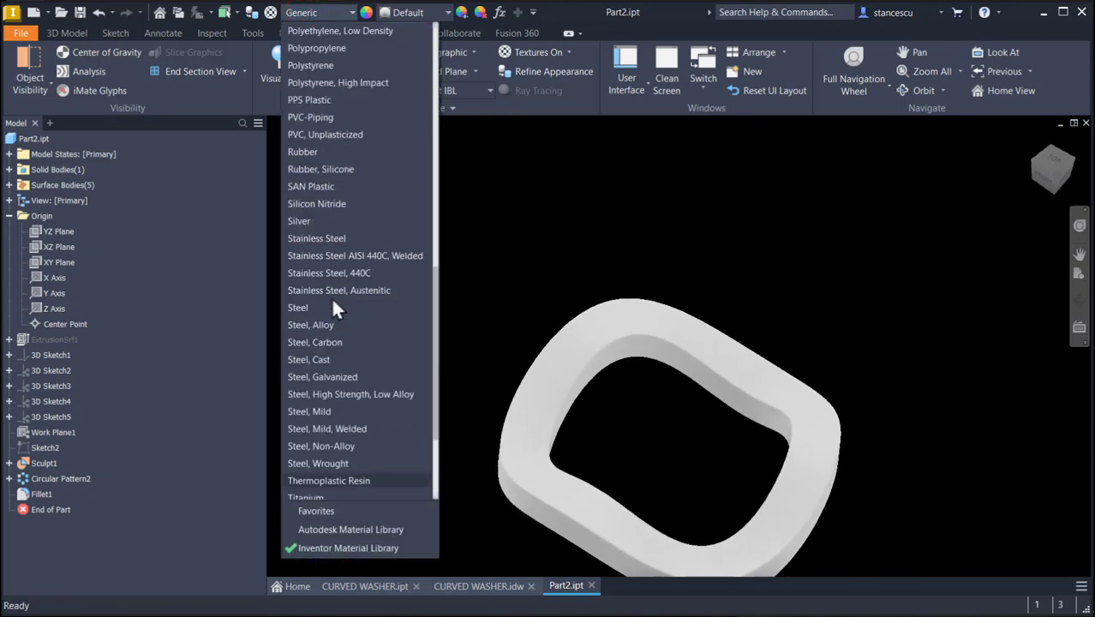
click(331, 342)
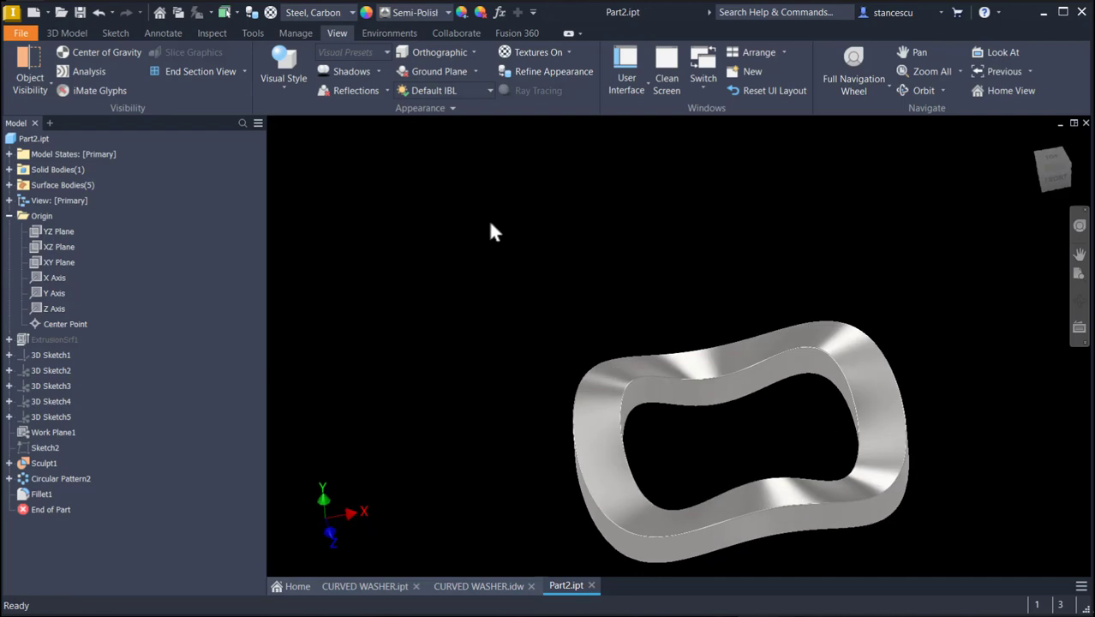
key(F6)
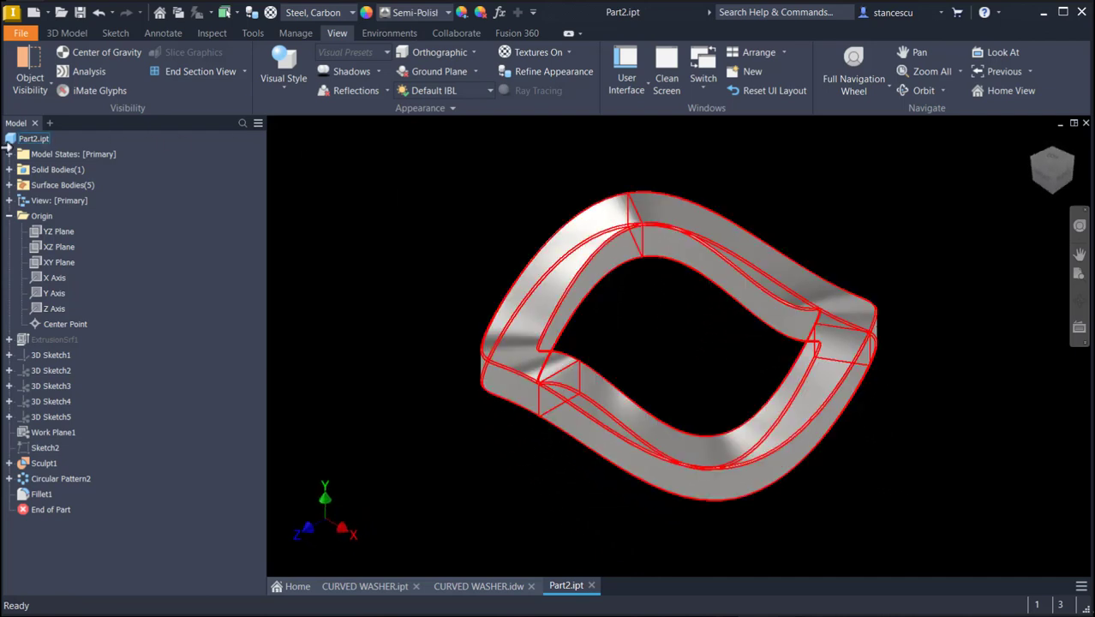
Update the physical properties in the iProperties of Part2.ipt and copy the calculated volume with its unit.
click(46, 143)
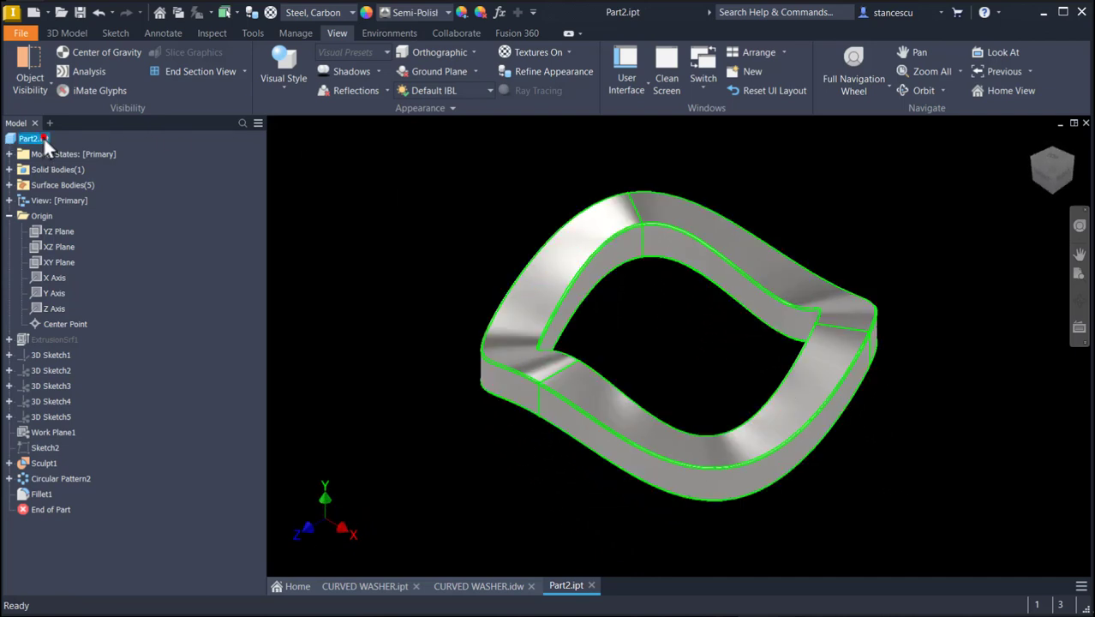
right_click(45, 144)
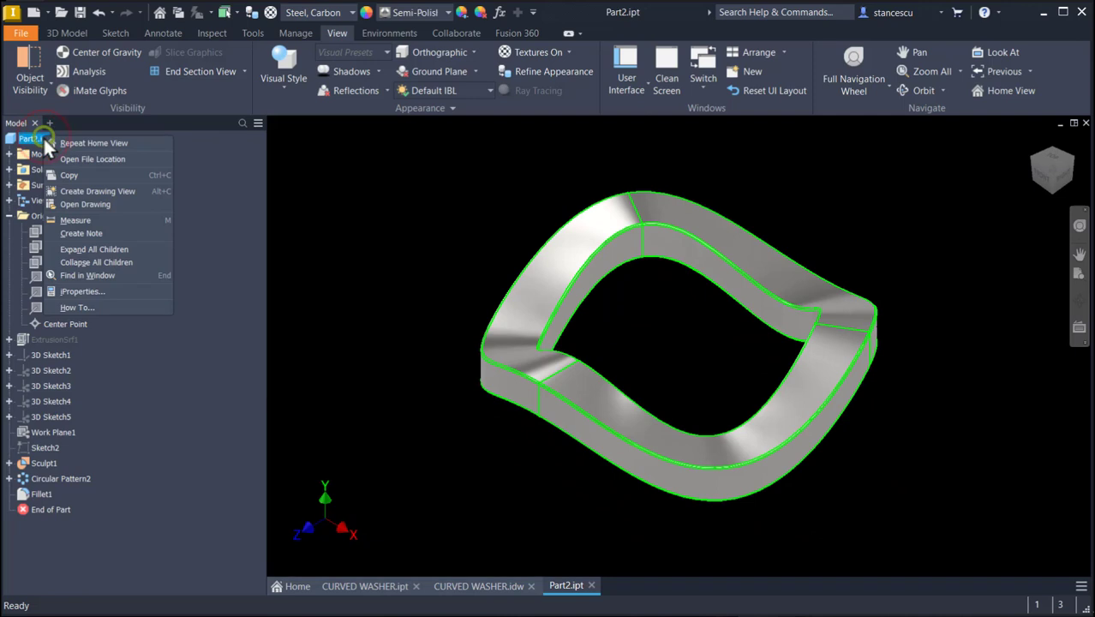
click(97, 285)
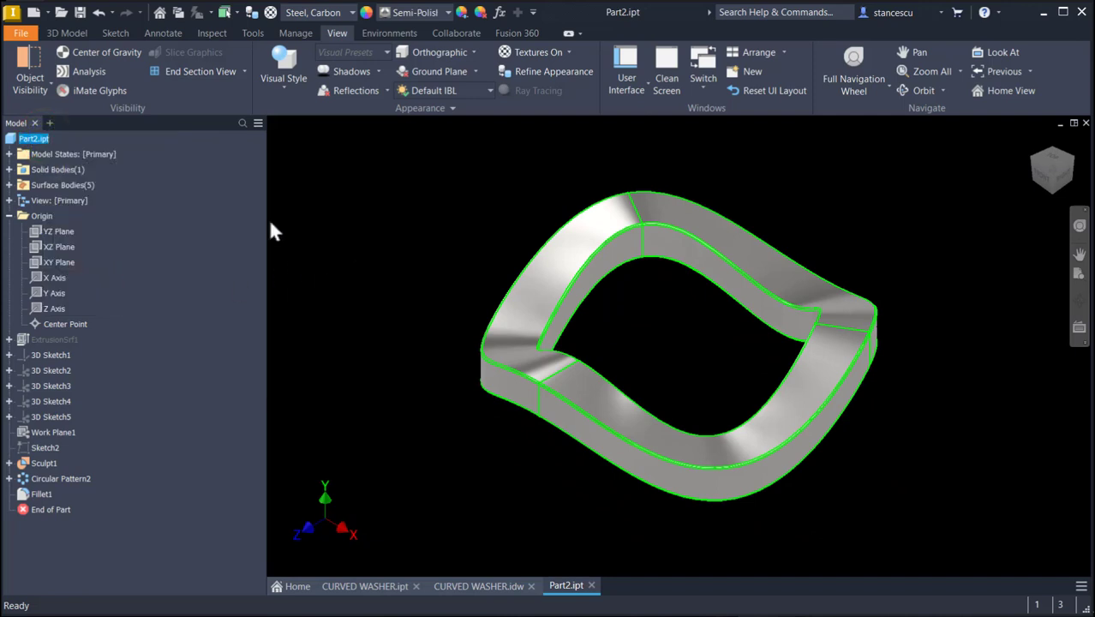
right_click(28, 145)
click(60, 290)
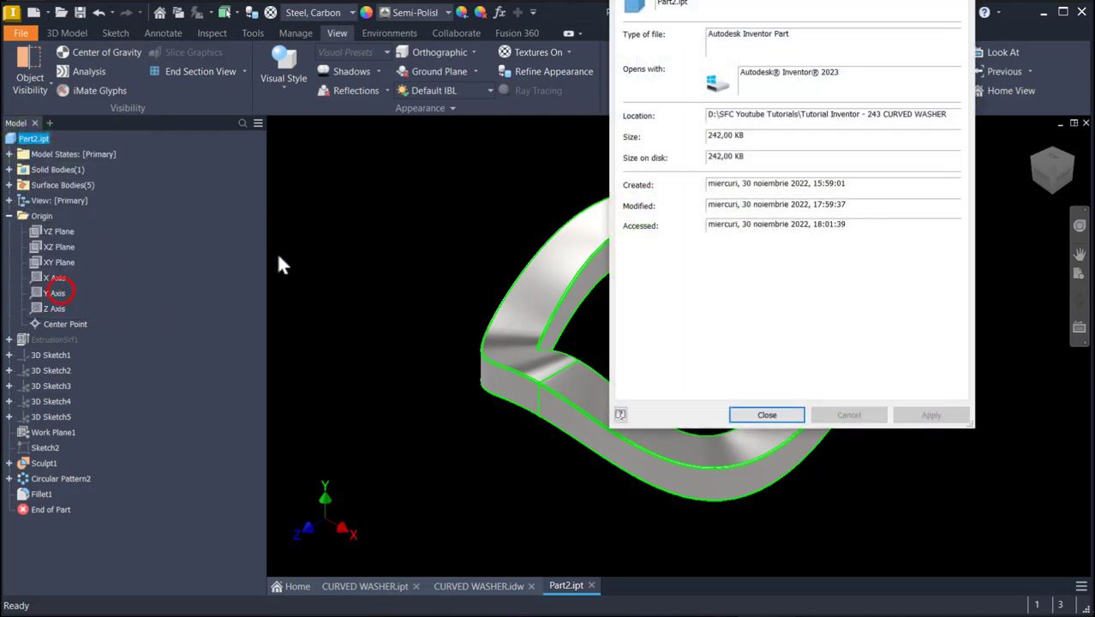
drag(790, 2, 521, 94)
click(558, 117)
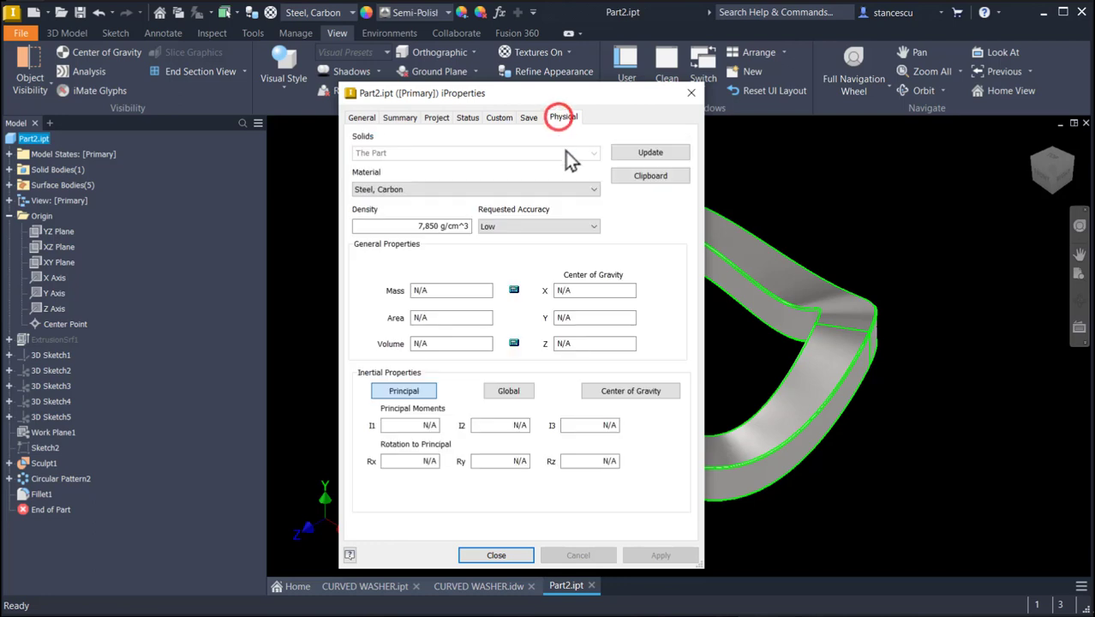
click(644, 152)
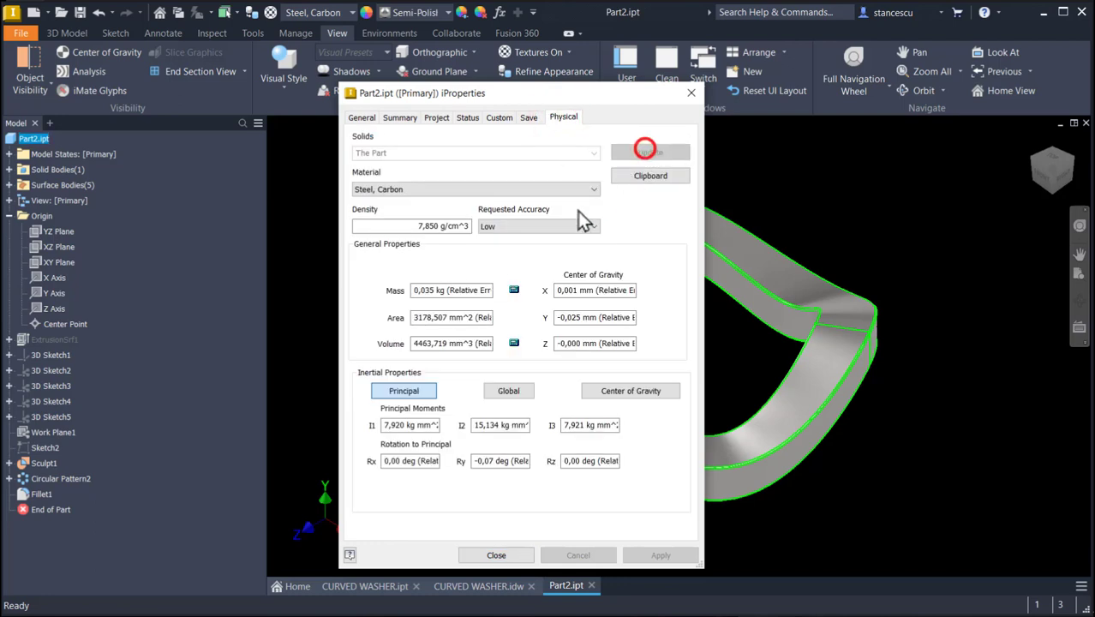
drag(412, 342, 474, 347)
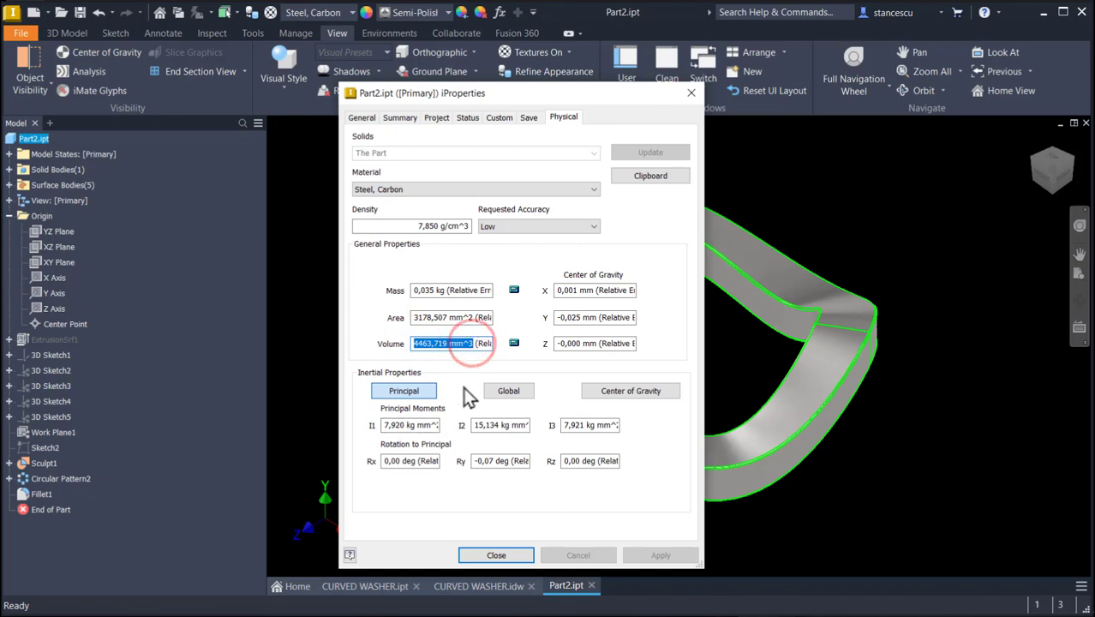
key(ctrl+c)
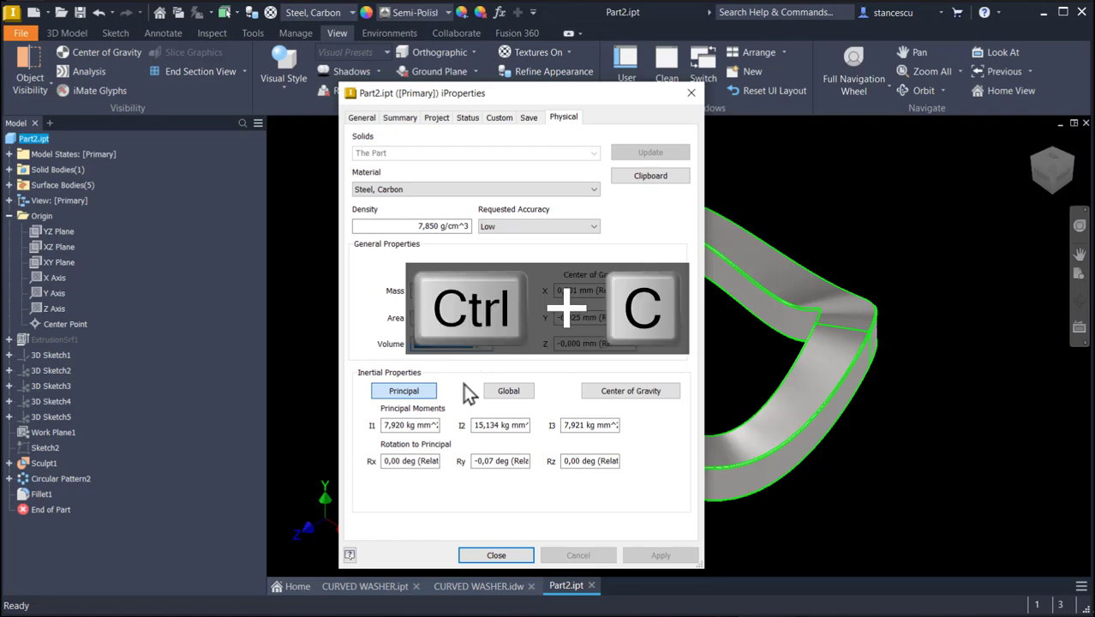
click(519, 555)
Replace the volume in the CURVED WASHER.idw text note with the copied 4463,719 mm^3, and return to Part2.ipt with nothing selected.
click(507, 586)
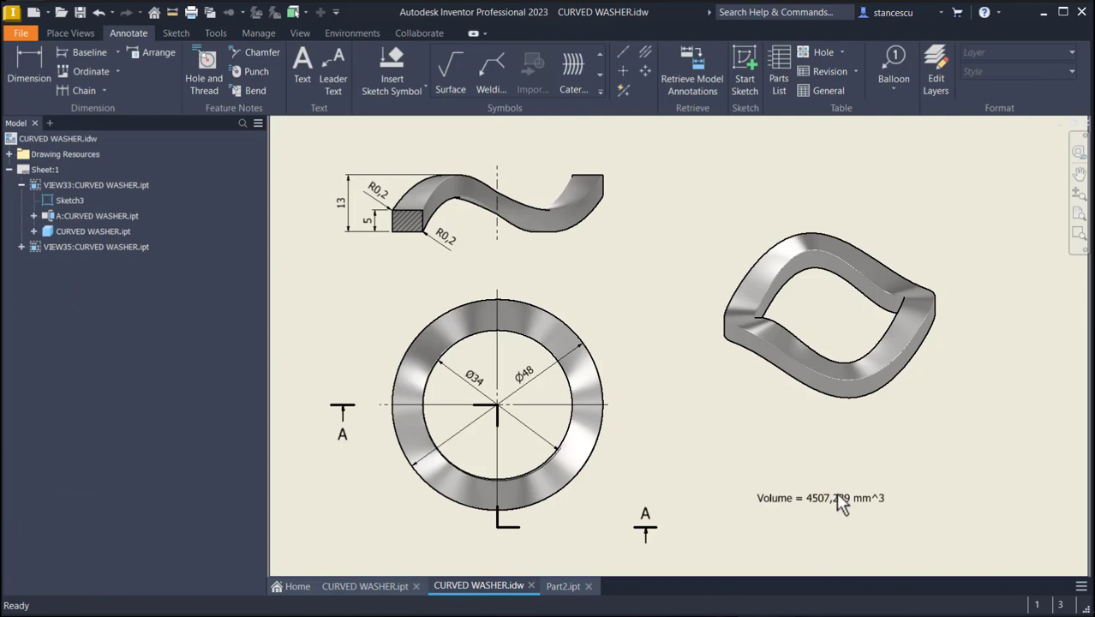
click(839, 498)
double_click(839, 498)
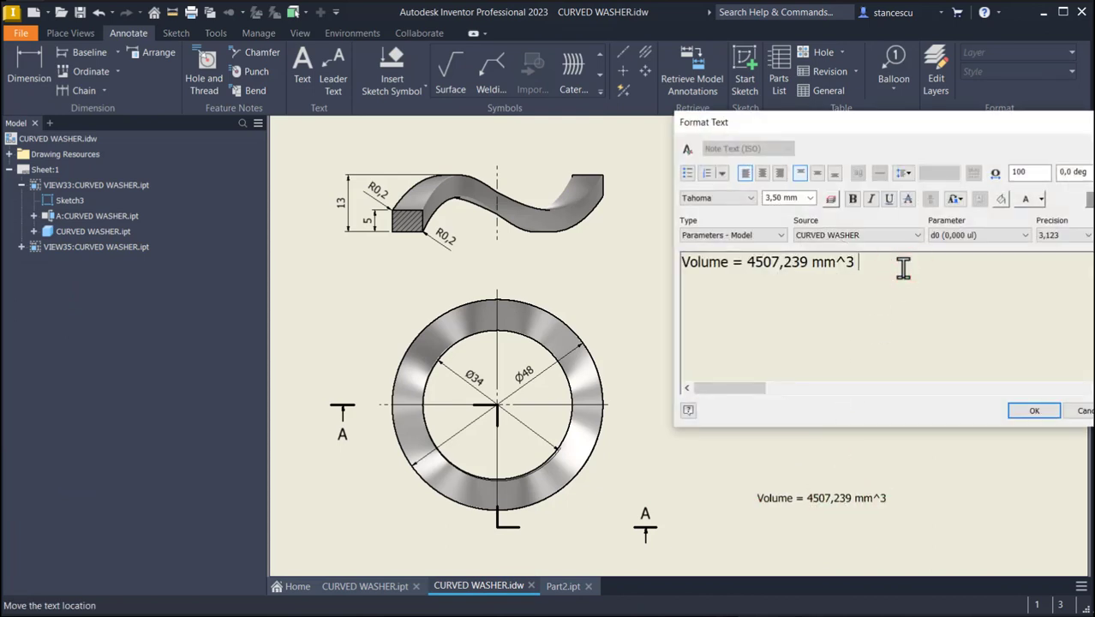
key(ctrl+v)
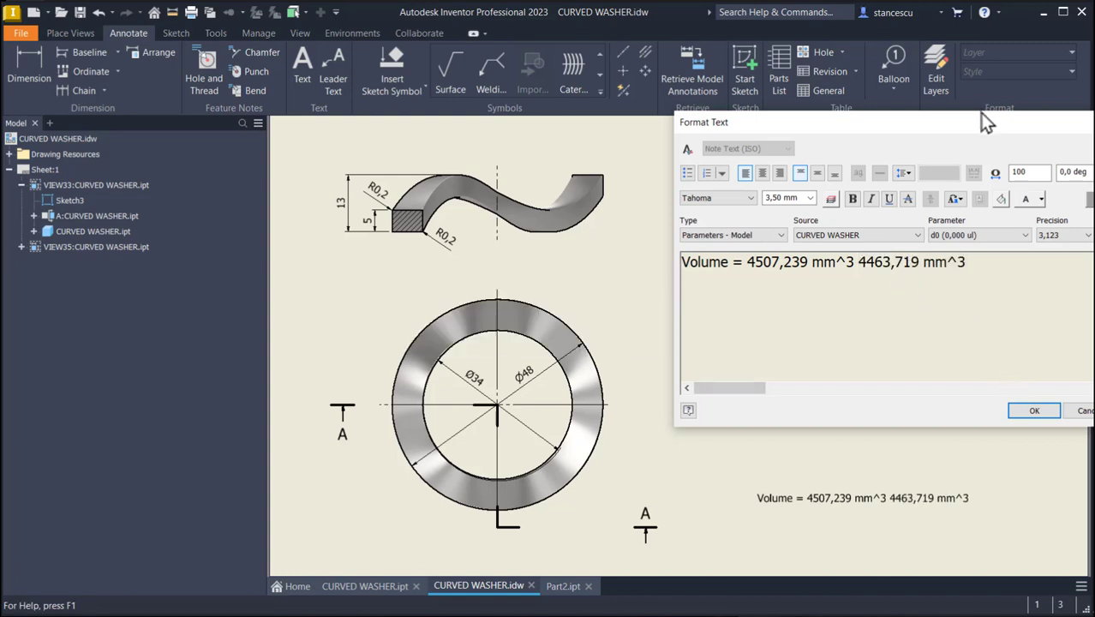
drag(977, 122, 916, 136)
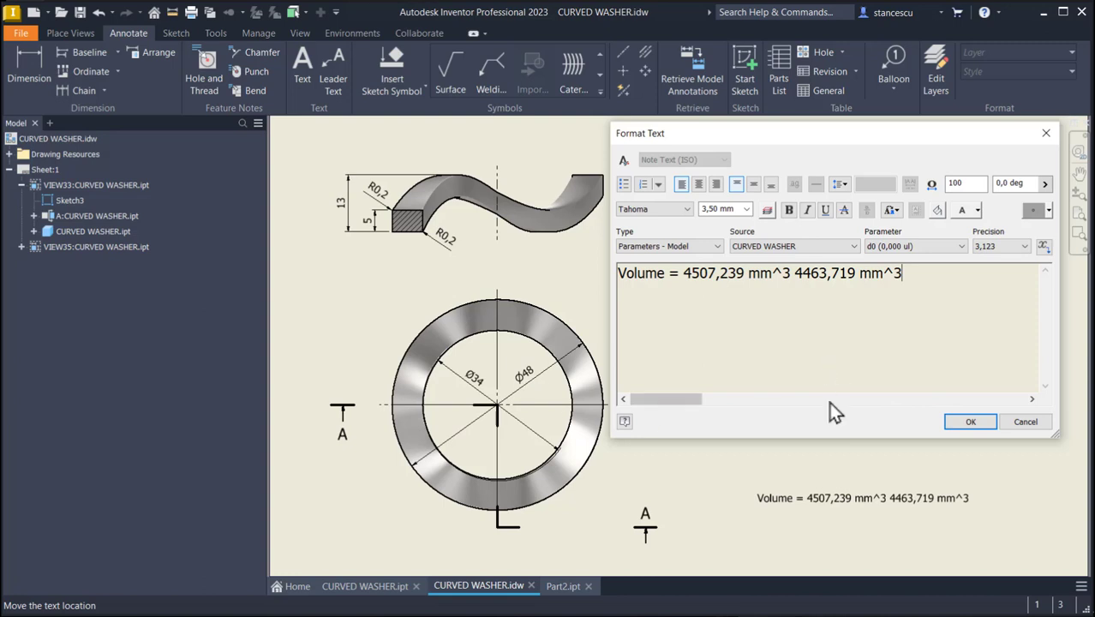
click(970, 422)
drag(793, 281, 681, 285)
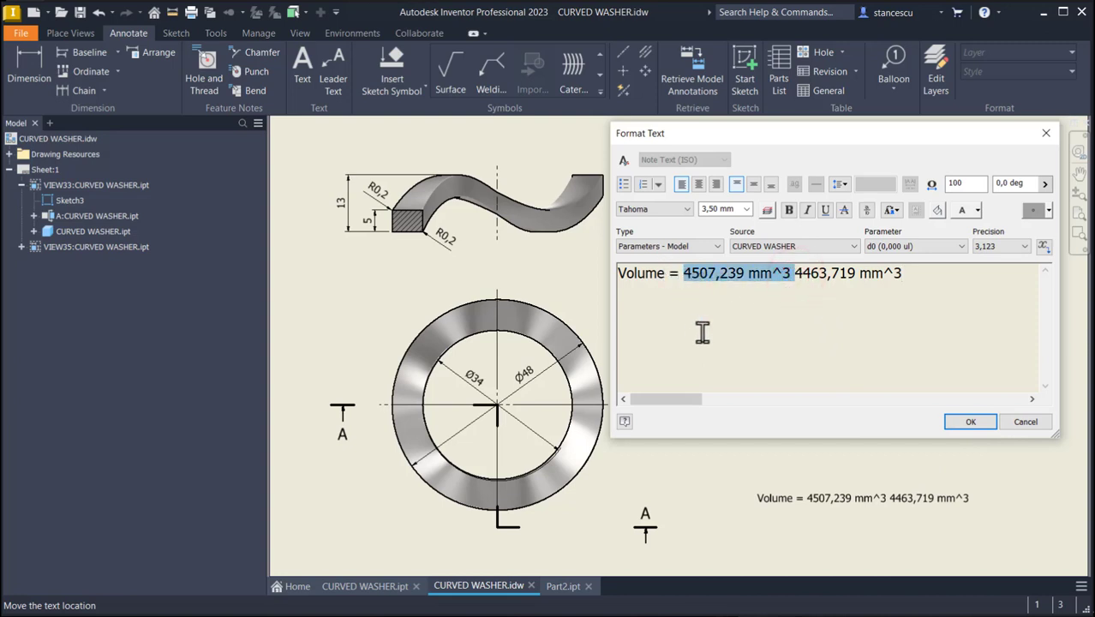
key(Delete)
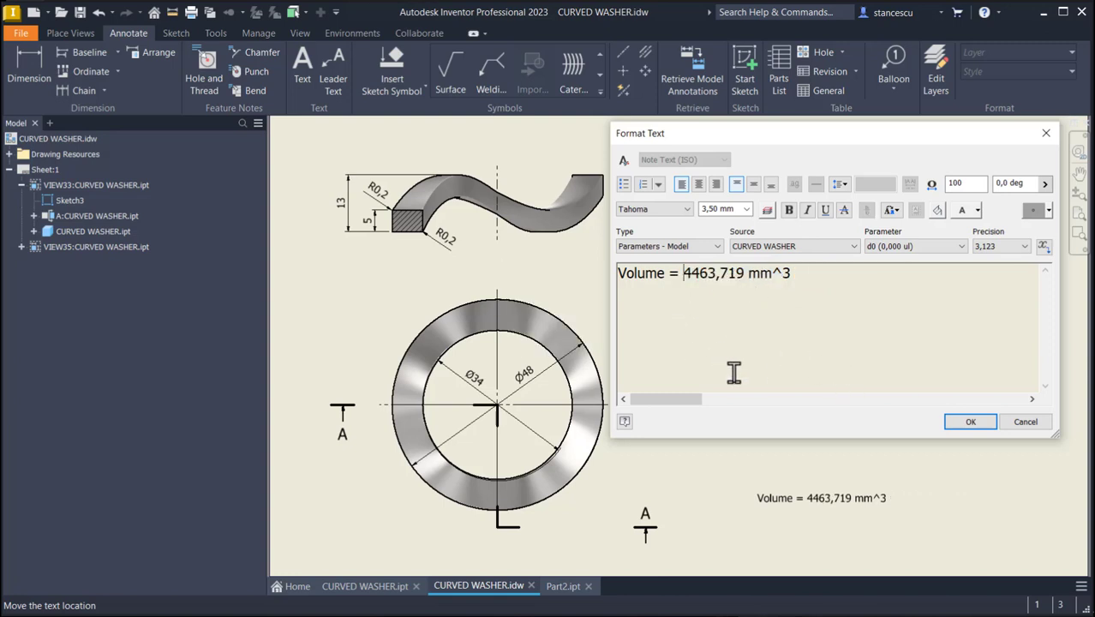
click(970, 421)
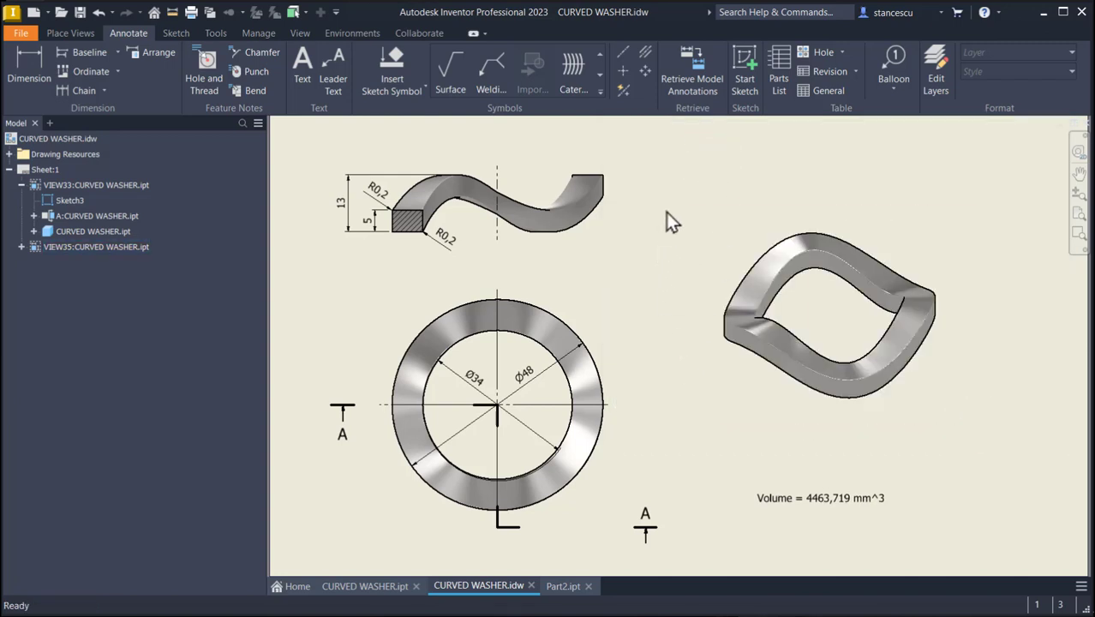
click(564, 586)
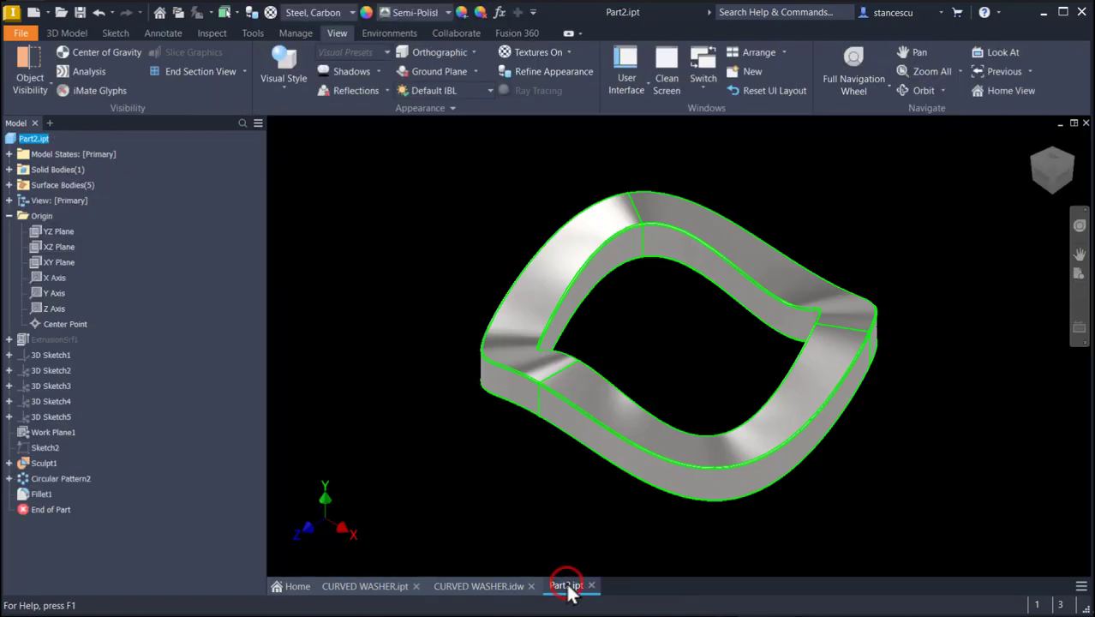
click(409, 179)
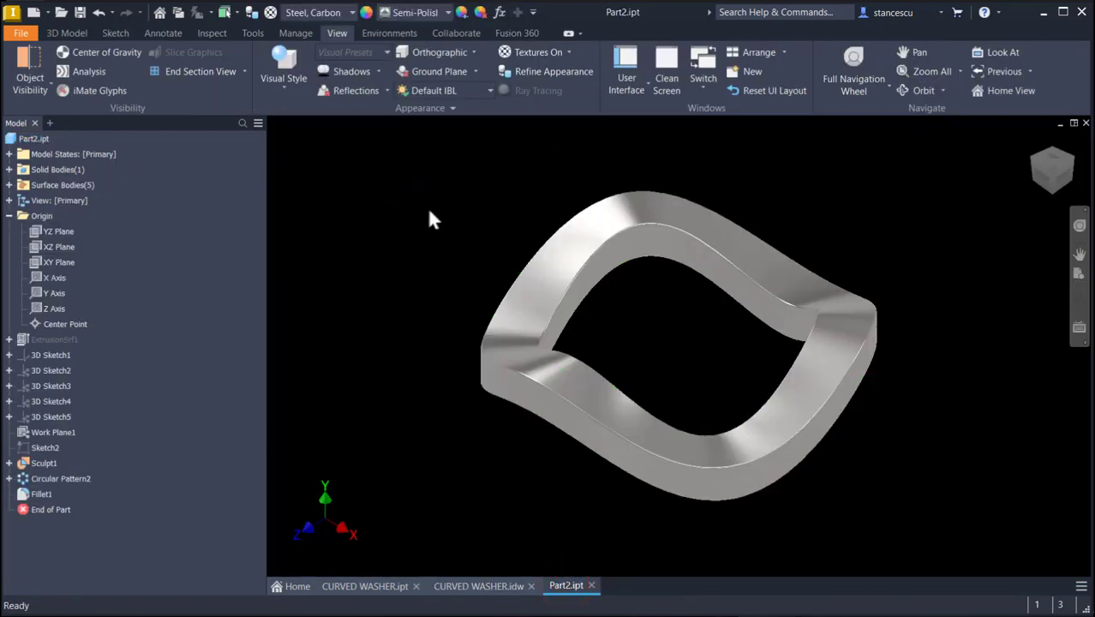